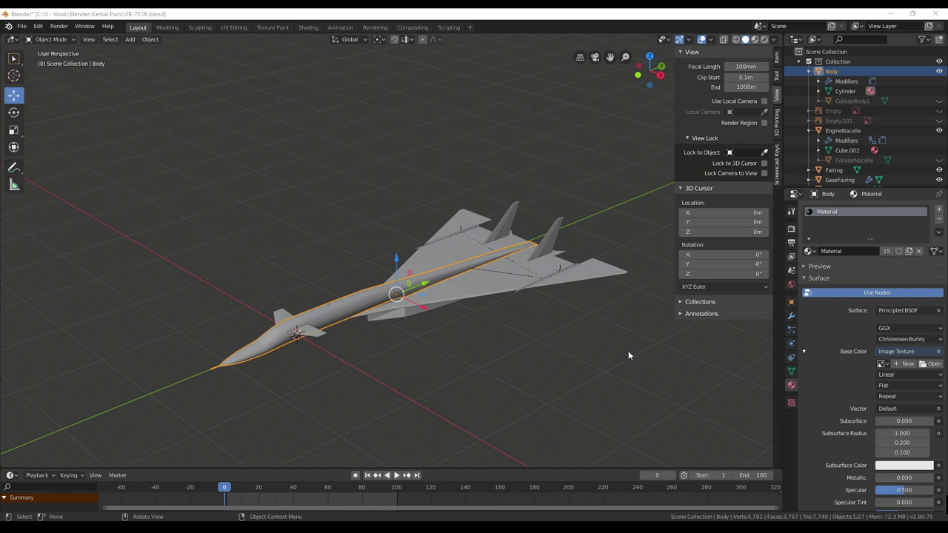
Inspect the aircraft model, and view its body and the XB-70.png image in the Texture Paint workspace.
{"action": "middle_click_drag", "start_coordinate": [562, 384], "coordinate": [509, 349]}
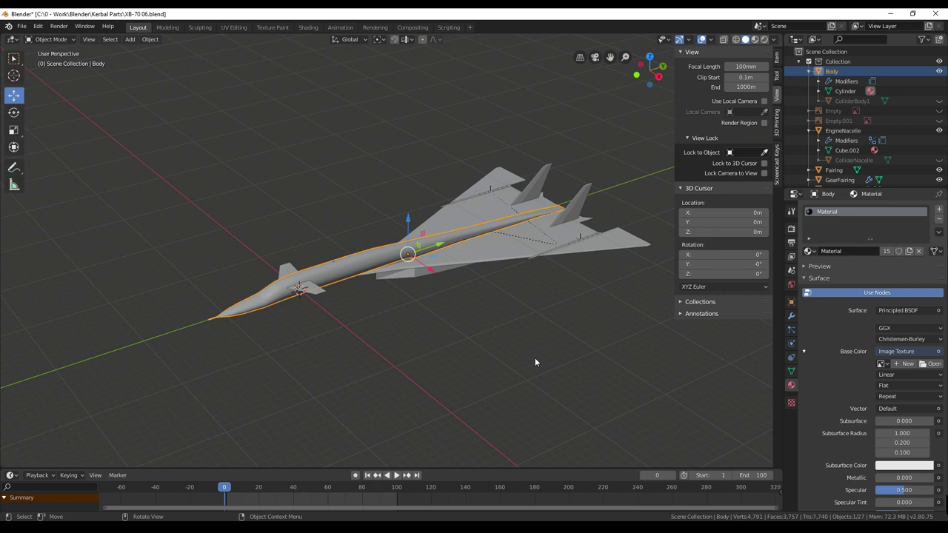
{"action": "middle_click_drag", "start_coordinate": [535, 362], "coordinate": [546, 364]}
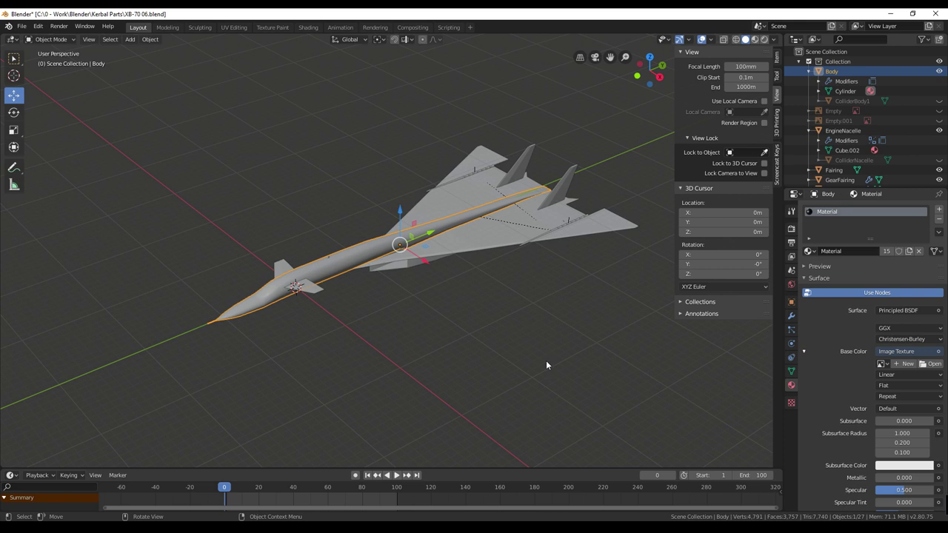
{"action": "mouse_move", "coordinate": [545, 360]}
{"action": "middle_mouse_down"}
{"action": "mouse_move", "coordinate": [558, 333]}
{"action": "mouse_move", "coordinate": [536, 351]}
{"action": "middle_mouse_up"}
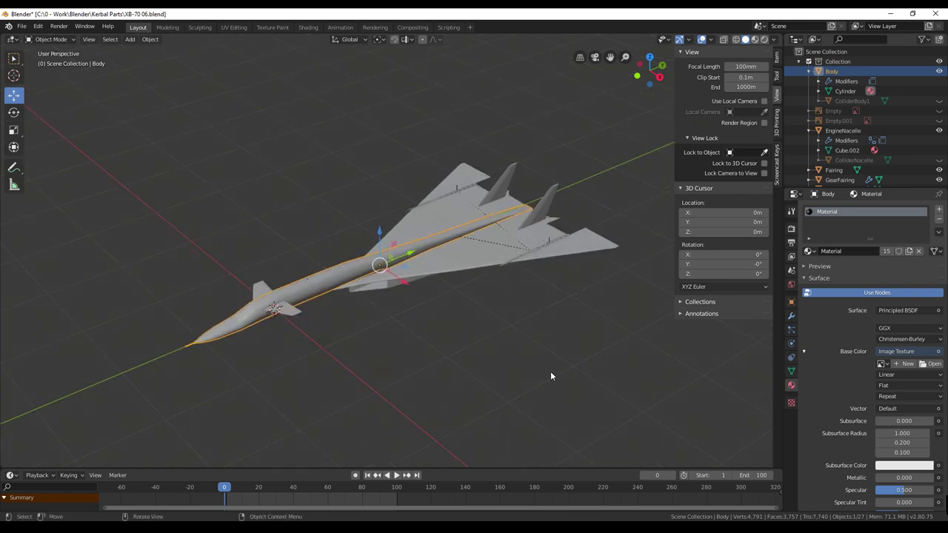
{"action": "middle_click_drag", "start_coordinate": [550, 371], "coordinate": [507, 371], "text": "alt"}
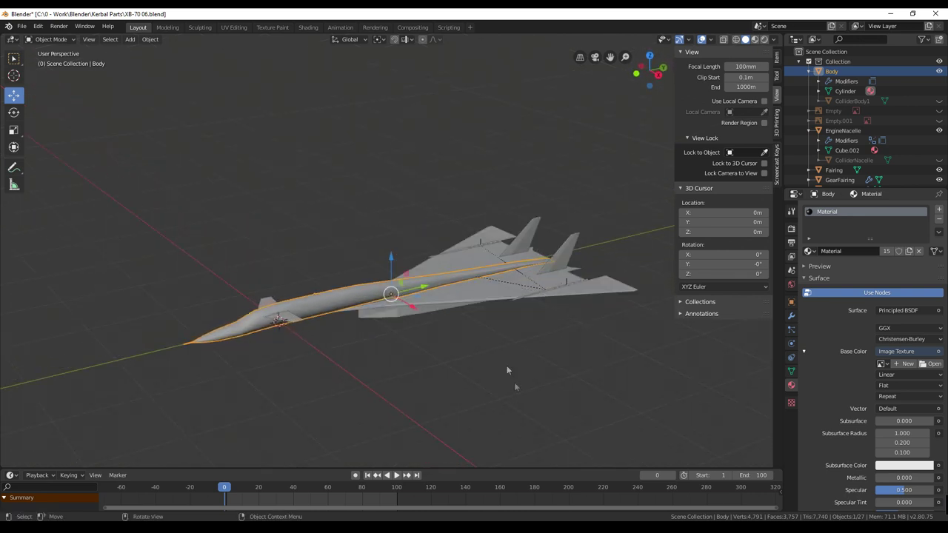
{"action": "left_click", "coordinate": [274, 28]}
{"action": "mouse_move", "coordinate": [690, 332]}
{"action": "middle_mouse_down"}
{"action": "mouse_move", "coordinate": [586, 355]}
{"action": "mouse_move", "coordinate": [610, 361]}
{"action": "middle_mouse_up"}
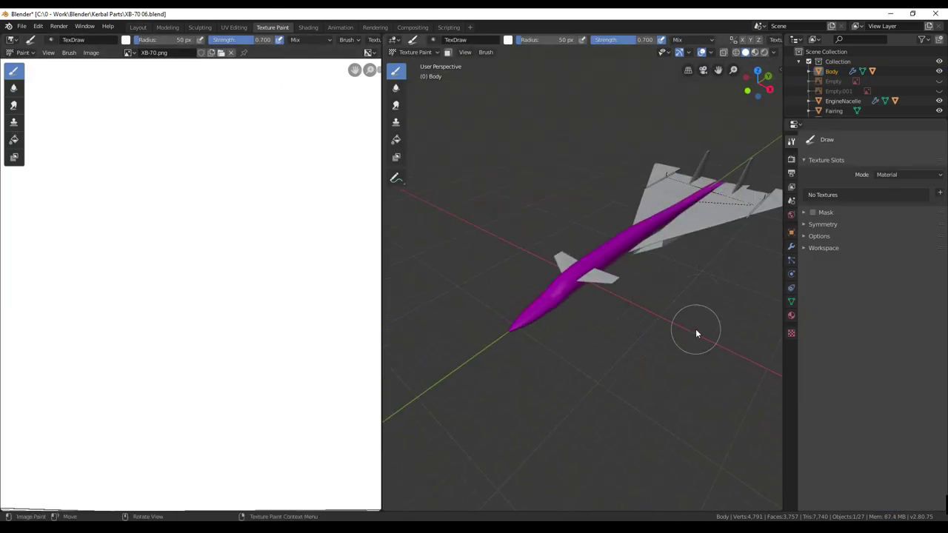
{"action": "middle_click_drag", "start_coordinate": [696, 330], "coordinate": [697, 332]}
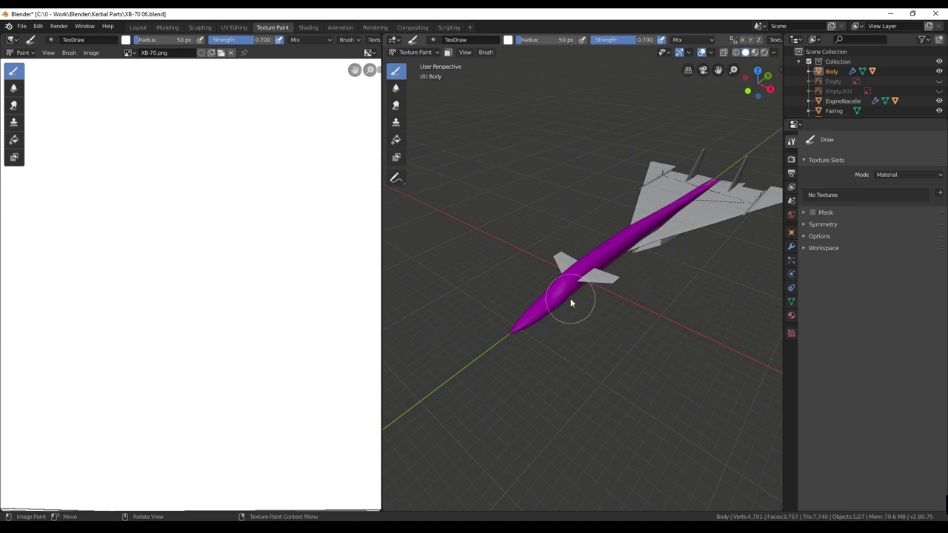
Inspect the body's material nodes and rendered surface in the Shading workspace, and return to the Layout workspace.
{"action": "left_click", "coordinate": [308, 27]}
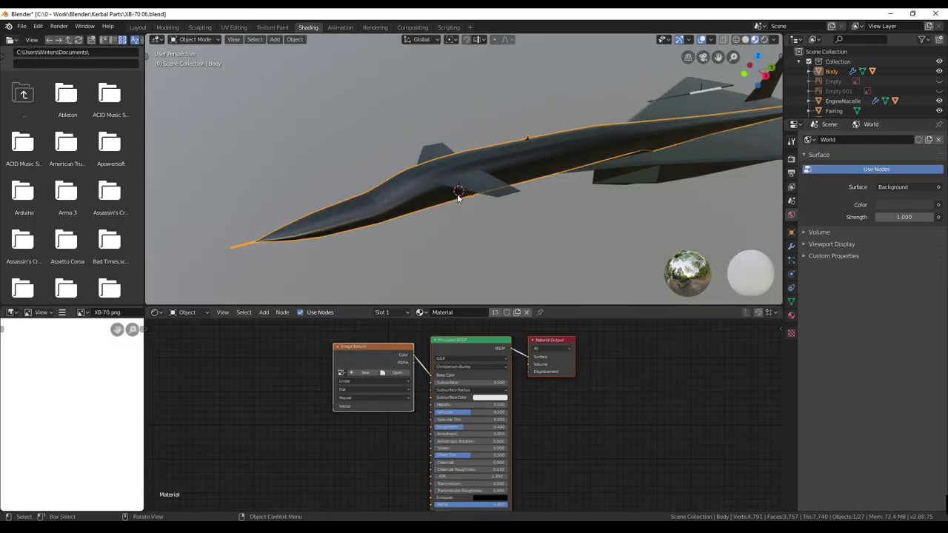
{"action": "scroll", "coordinate": [435, 206], "scroll_direction": "down", "scroll_amount": 4}
{"action": "middle_click_drag", "start_coordinate": [499, 223], "coordinate": [562, 239]}
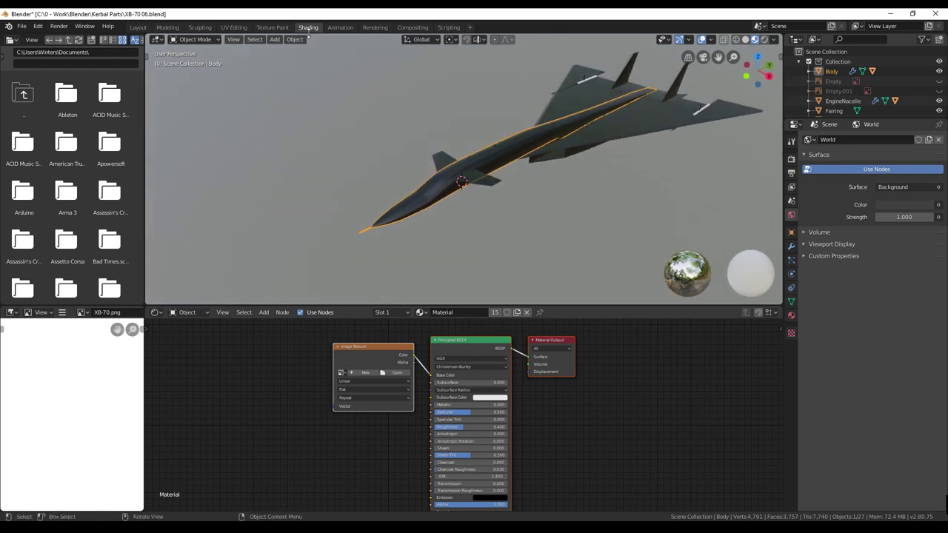
{"action": "mouse_move", "coordinate": [595, 230]}
{"action": "middle_mouse_down"}
{"action": "mouse_move", "coordinate": [598, 212]}
{"action": "mouse_move", "coordinate": [578, 227]}
{"action": "middle_mouse_up"}
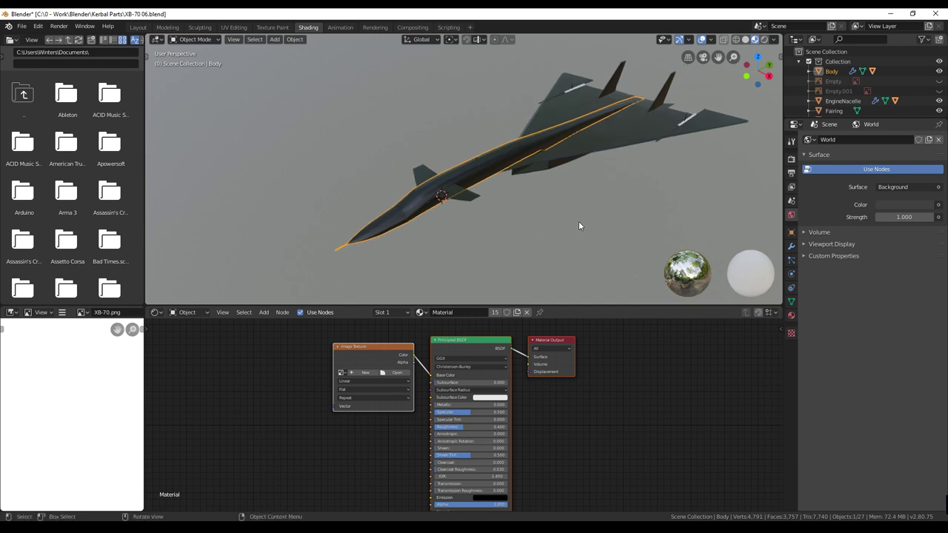
{"action": "middle_click_drag", "start_coordinate": [578, 221], "coordinate": [579, 221]}
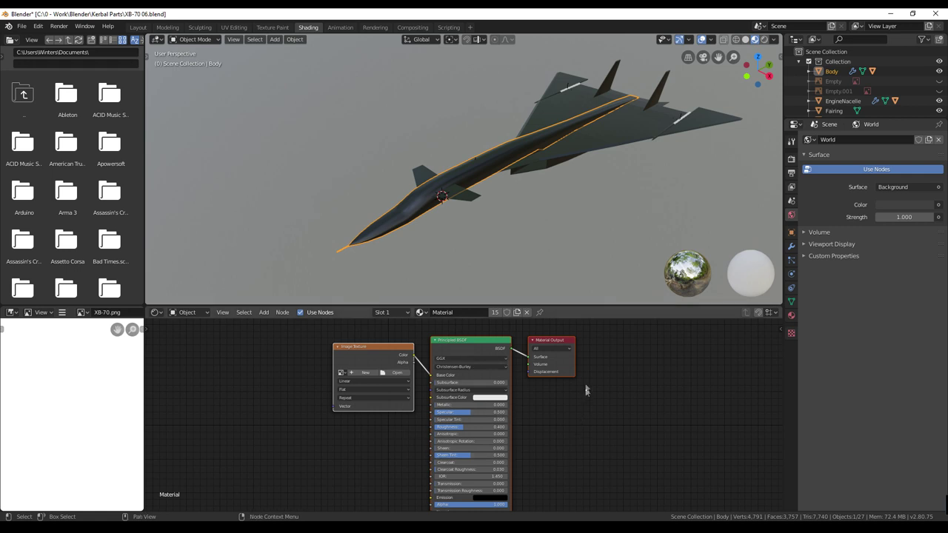
{"action": "middle_click_drag", "start_coordinate": [605, 245], "coordinate": [563, 268]}
{"action": "middle_click_drag", "start_coordinate": [566, 172], "coordinate": [582, 193]}
{"action": "left_click", "coordinate": [138, 28]}
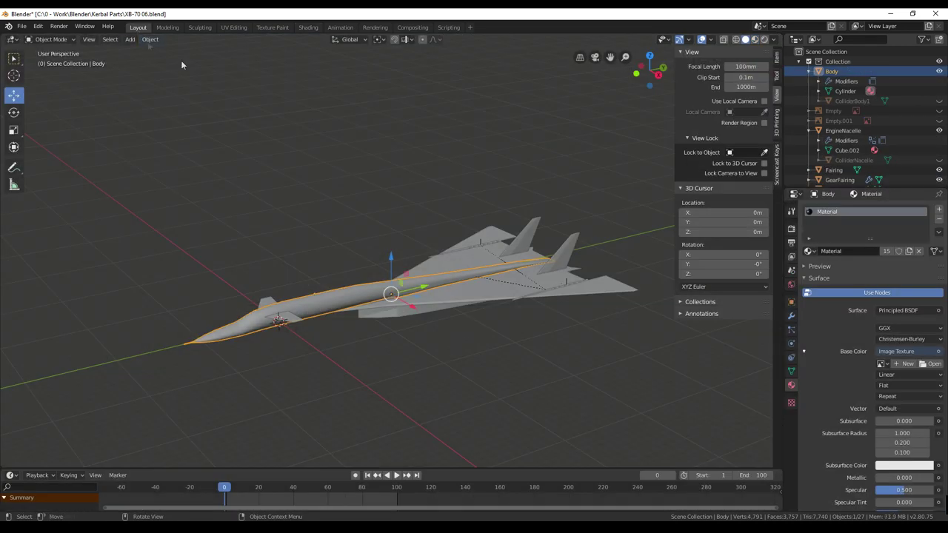
Switch to Photoshop to look at the XB-70Body.png texture, and return to the aircraft model in Blender.
{"action": "middle_click_drag", "start_coordinate": [363, 168], "coordinate": [390, 168]}
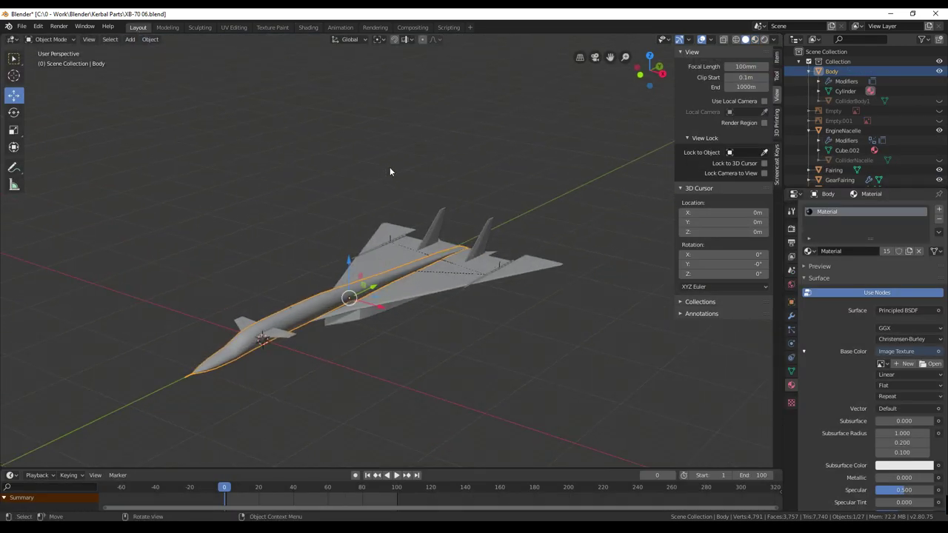
{"action": "middle_click_drag", "start_coordinate": [391, 171], "coordinate": [432, 140]}
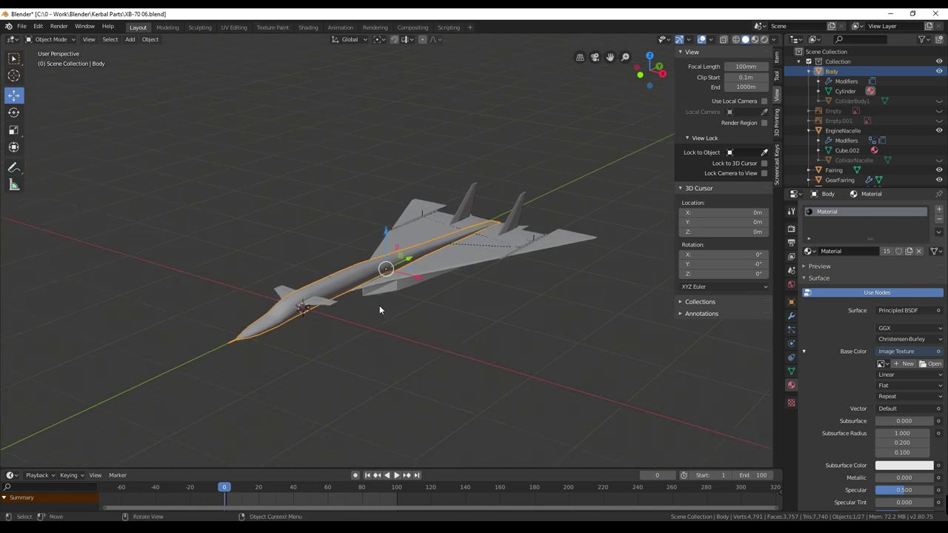
{"action": "middle_click_drag", "start_coordinate": [468, 342], "coordinate": [444, 337]}
{"action": "key", "text": "alt+Tab"}
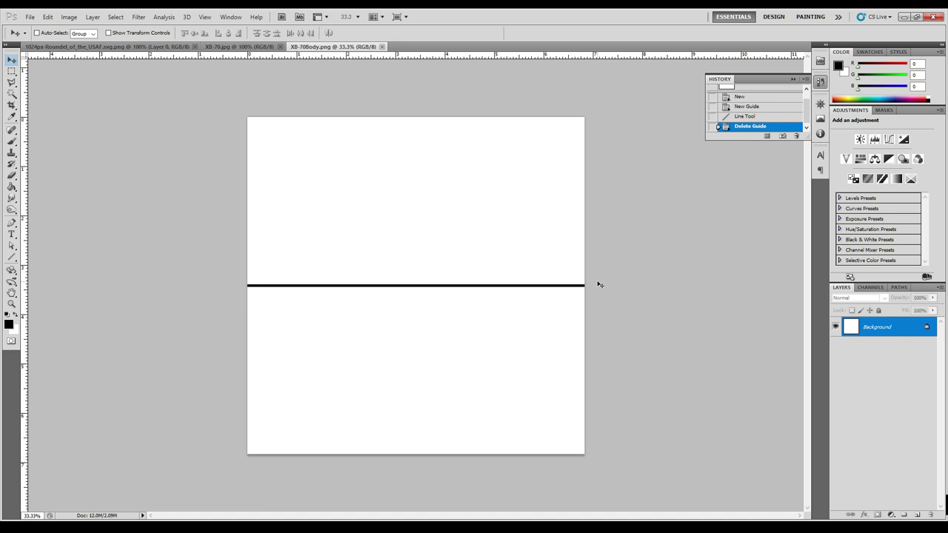
{"action": "key", "text": "alt+Tab"}
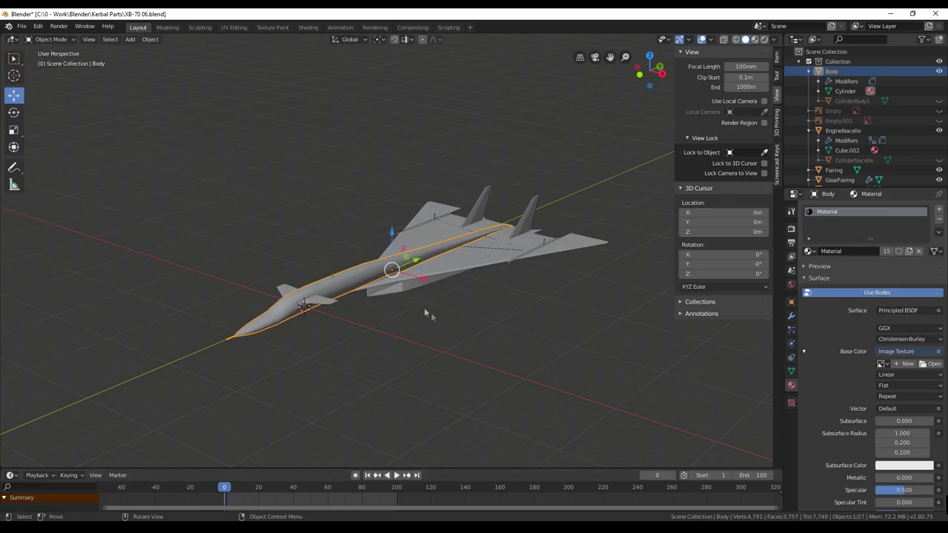
{"action": "middle_click_drag", "start_coordinate": [425, 314], "coordinate": [423, 319]}
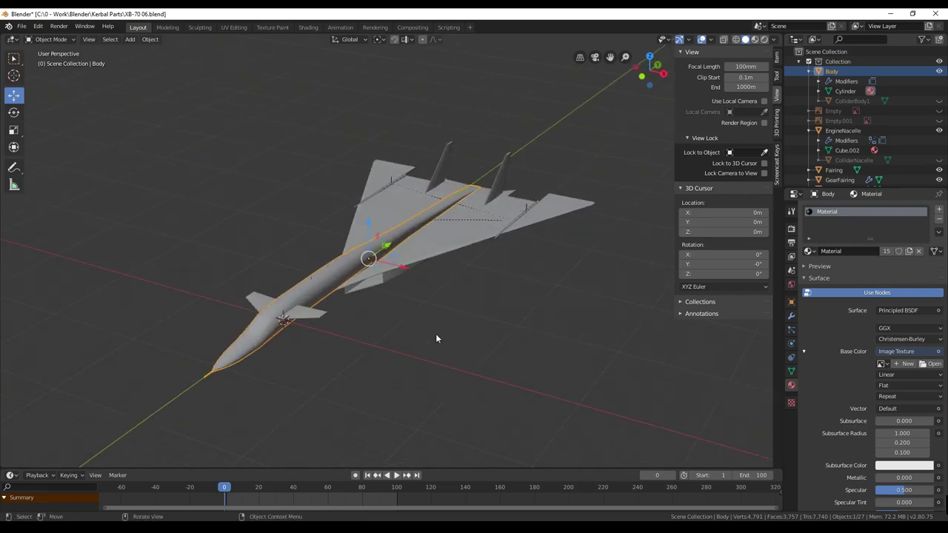
{"action": "middle_click_drag", "start_coordinate": [436, 339], "coordinate": [367, 260]}
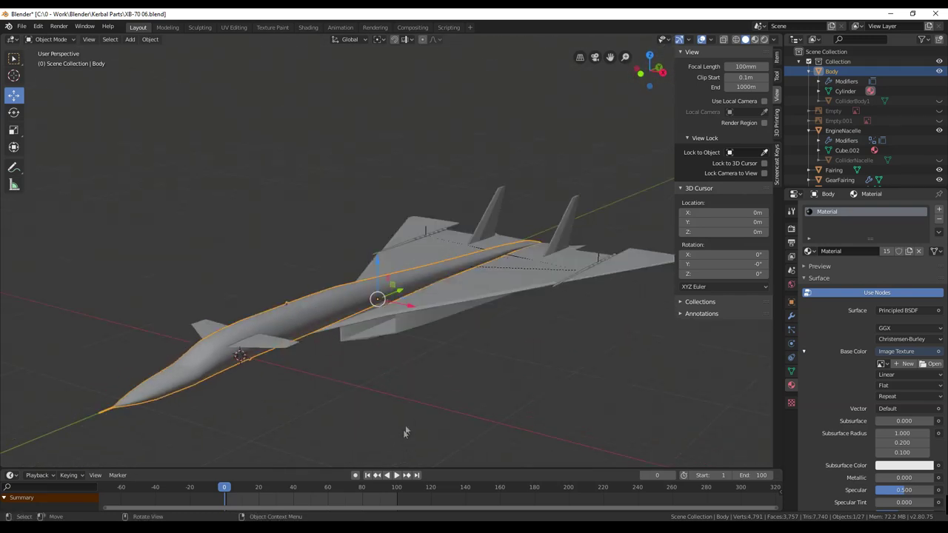
{"action": "middle_click_drag", "start_coordinate": [491, 368], "coordinate": [421, 298]}
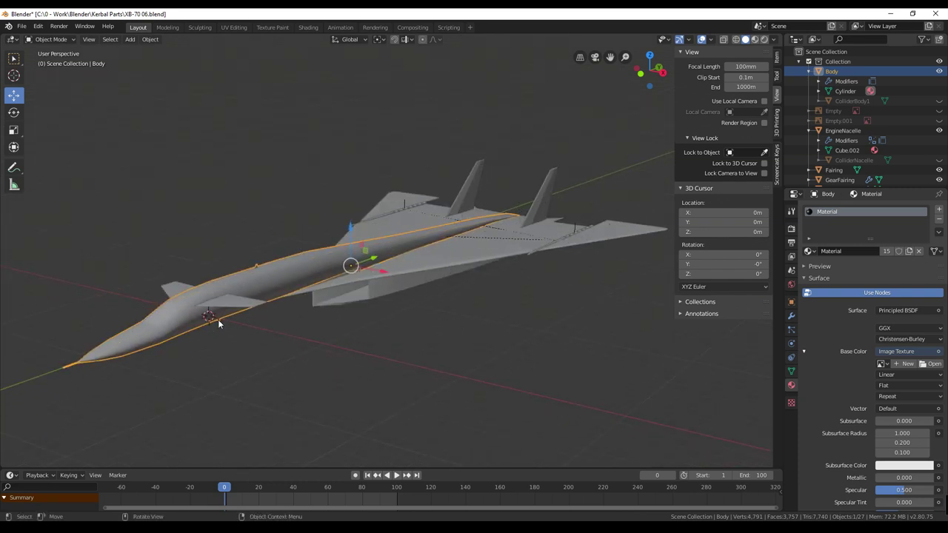
{"action": "middle_click_drag", "start_coordinate": [409, 359], "coordinate": [441, 232]}
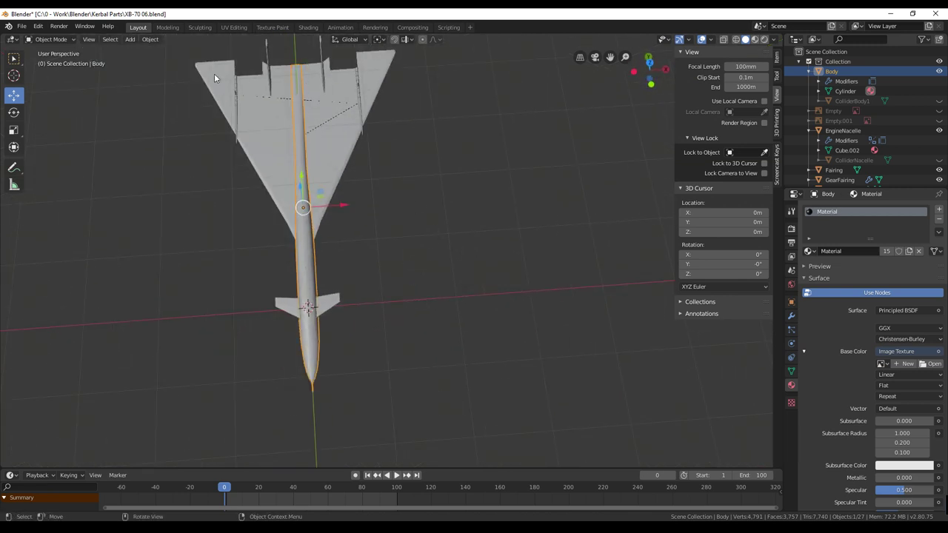
{"action": "middle_click_drag", "start_coordinate": [515, 260], "coordinate": [467, 334]}
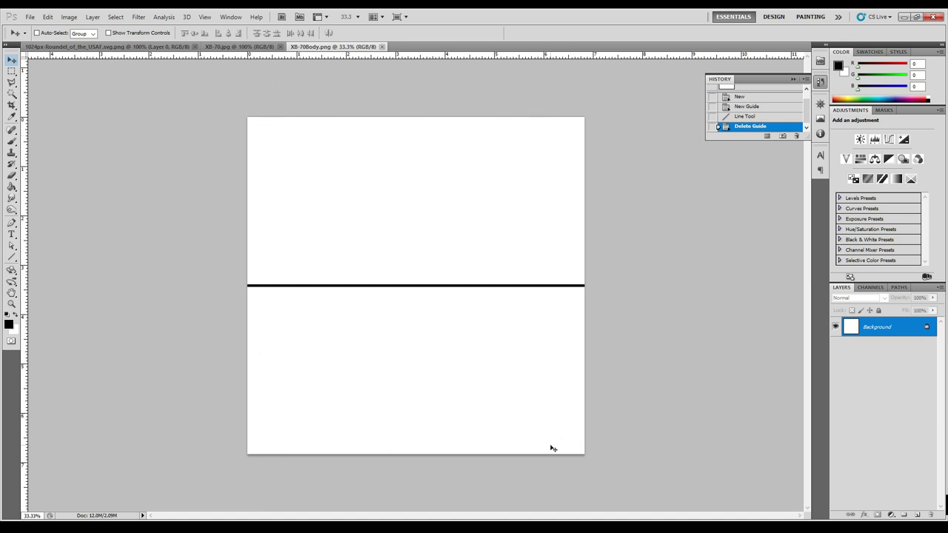
Review the pixel dimensions in Photoshop's new document settings, and cancel without creating a document.
{"action": "left_click", "coordinate": [30, 16]}
{"action": "left_click", "coordinate": [56, 31]}
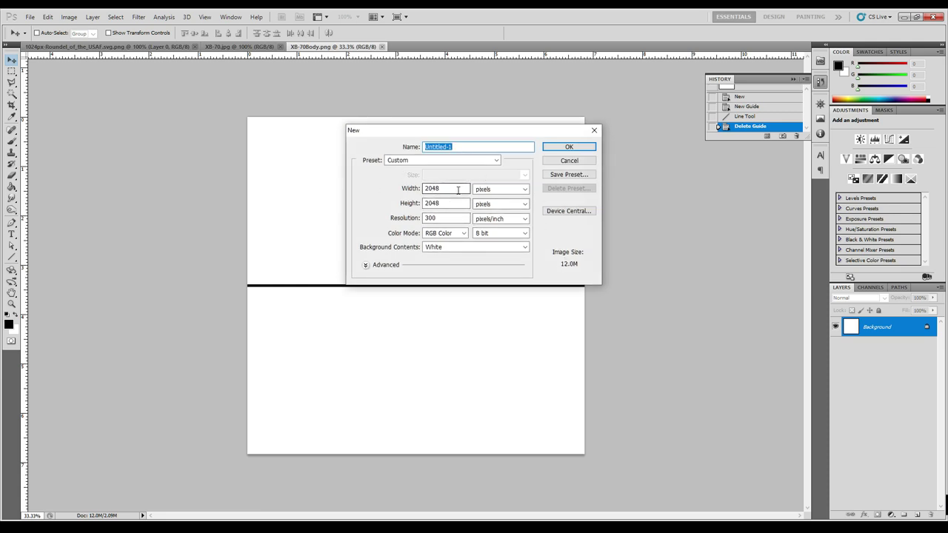
{"action": "left_click", "coordinate": [449, 206]}
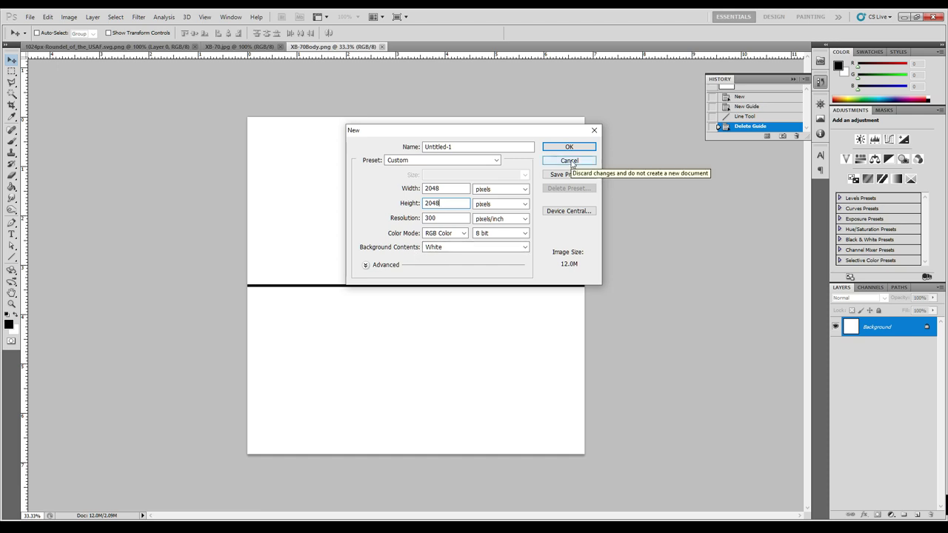
{"action": "left_click", "coordinate": [569, 162]}
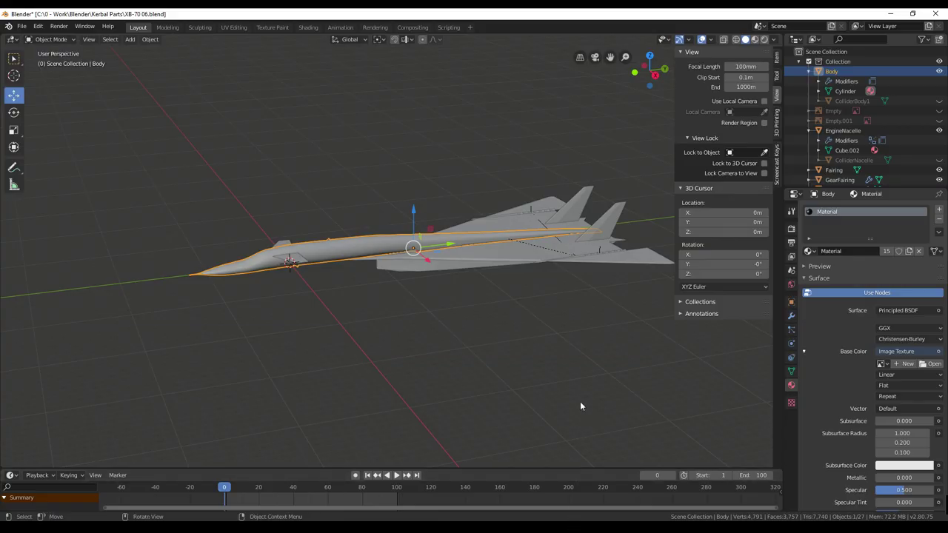
Examine the aircraft's body, canards and wings in Blender from the side, from above and from the front.
{"action": "middle_click_drag", "start_coordinate": [581, 406], "coordinate": [521, 381]}
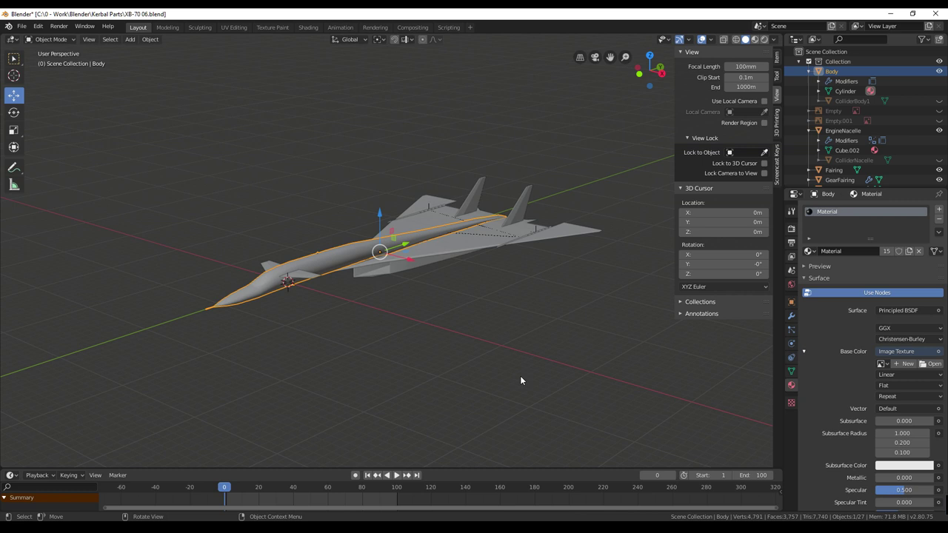
{"action": "middle_click_drag", "start_coordinate": [520, 378], "coordinate": [422, 333]}
{"action": "middle_click_drag", "start_coordinate": [420, 332], "coordinate": [397, 322]}
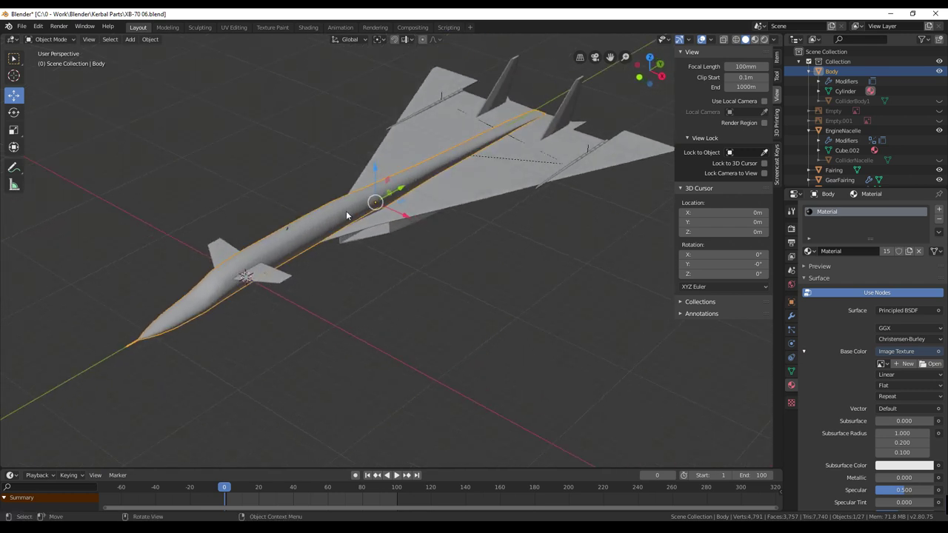
{"action": "middle_click_drag", "start_coordinate": [346, 211], "coordinate": [419, 182]}
{"action": "middle_click_drag", "start_coordinate": [429, 231], "coordinate": [384, 287]}
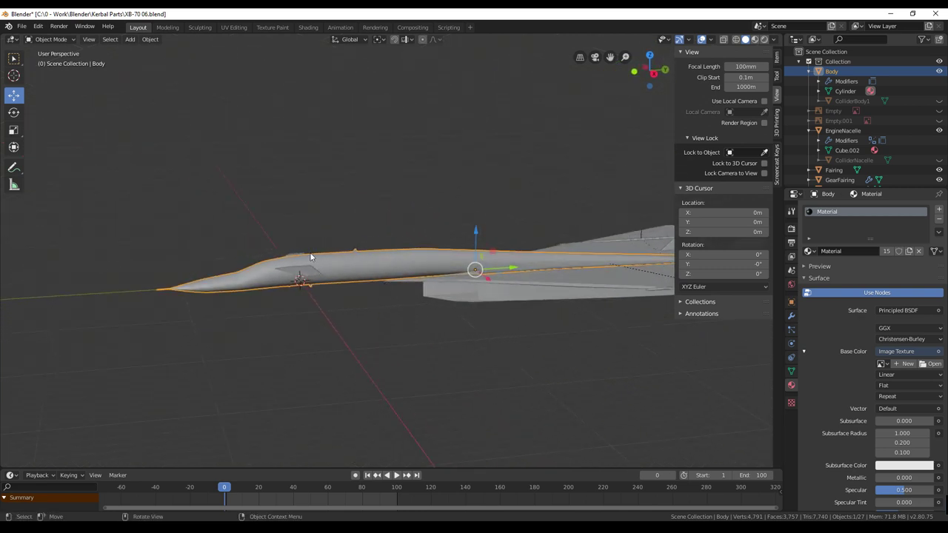
{"action": "middle_click_drag", "start_coordinate": [312, 253], "coordinate": [330, 298]}
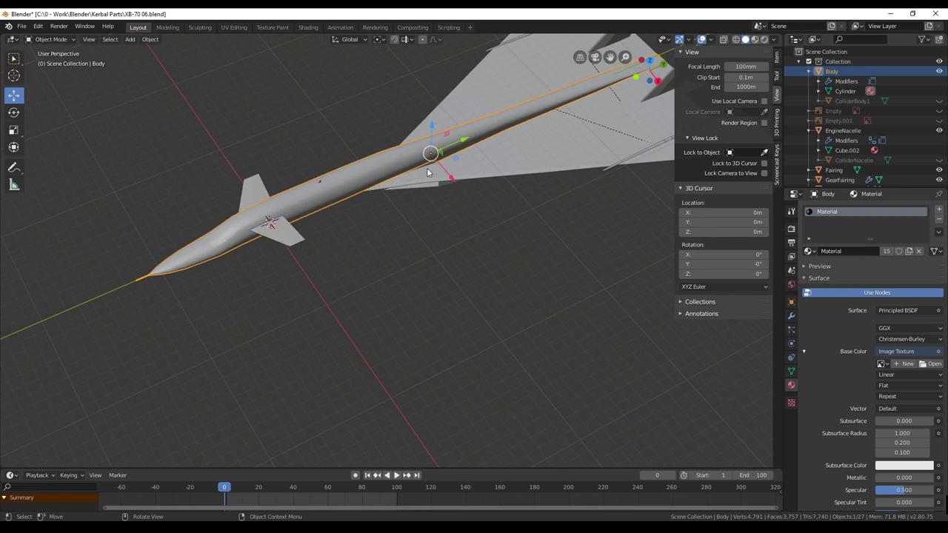
{"action": "middle_click_drag", "start_coordinate": [427, 173], "coordinate": [203, 363]}
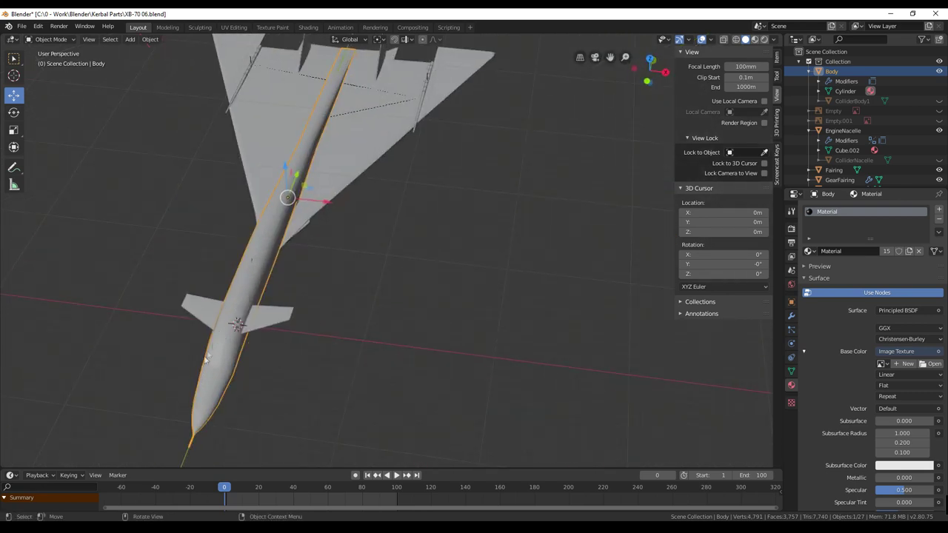
{"action": "middle_click_drag", "start_coordinate": [495, 373], "coordinate": [410, 342]}
{"action": "key", "text": "KP_3"}
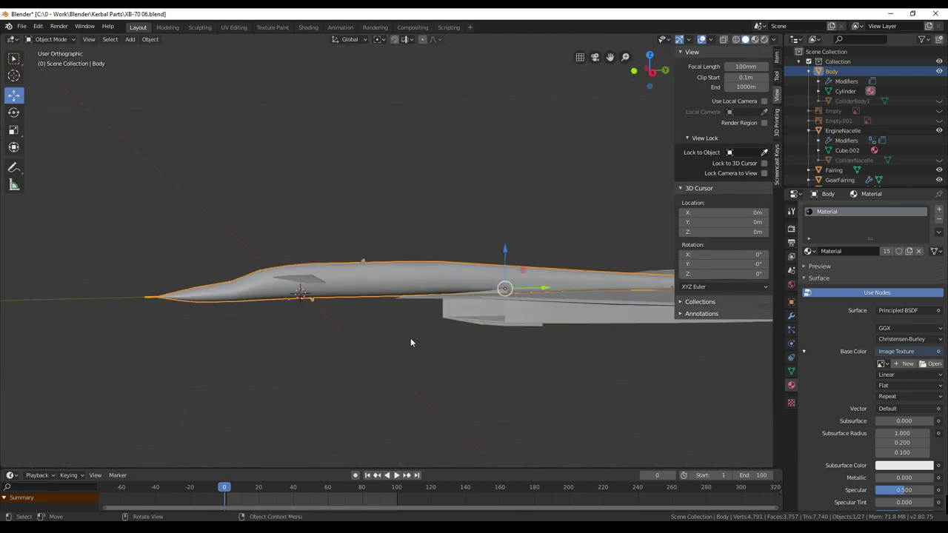
{"action": "middle_click_drag", "start_coordinate": [456, 346], "coordinate": [336, 351]}
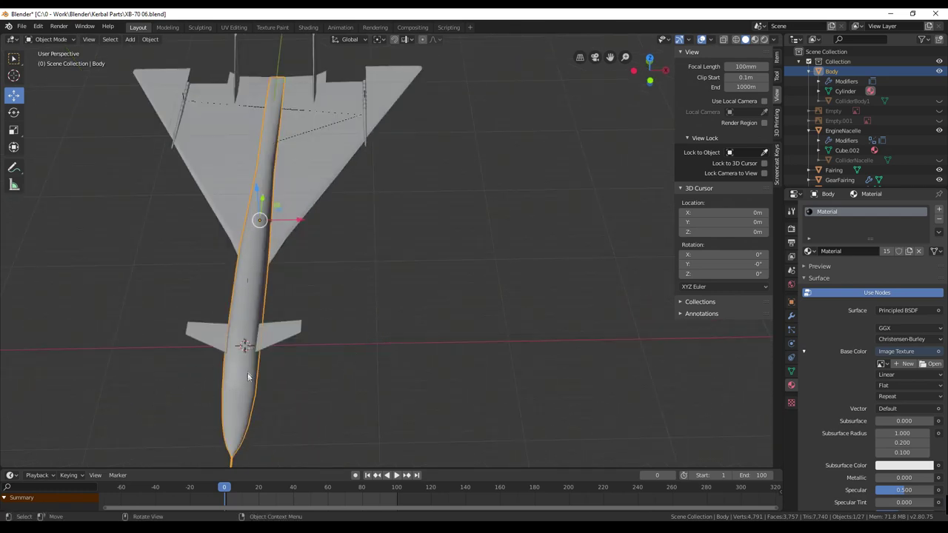
{"action": "middle_click_drag", "start_coordinate": [340, 393], "coordinate": [348, 385]}
{"action": "middle_click_drag", "start_coordinate": [423, 387], "coordinate": [442, 382]}
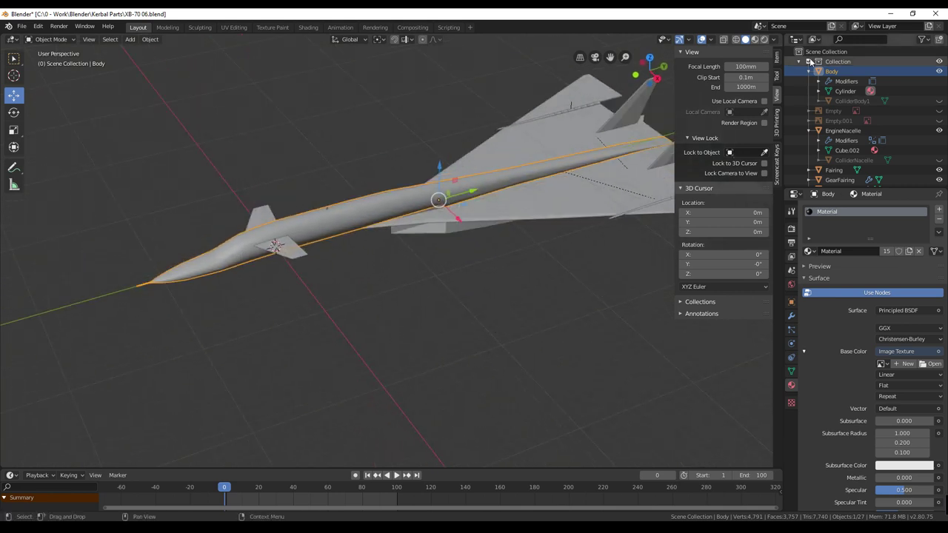
Check the modifiers on the Body object, return to its material settings, and examine both sides of the fuselage.
{"action": "left_click", "coordinate": [791, 315]}
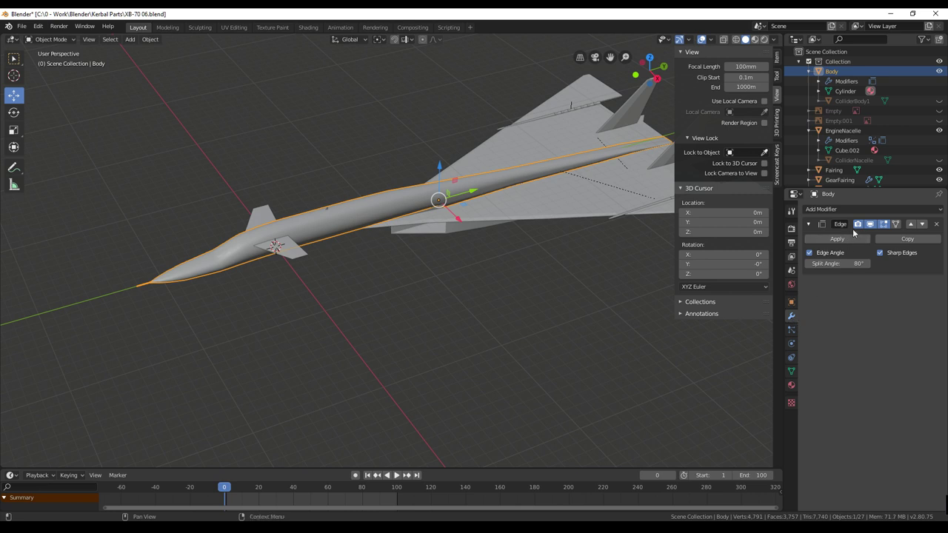
{"action": "left_click", "coordinate": [791, 385]}
{"action": "middle_click_drag", "start_coordinate": [339, 350], "coordinate": [372, 350]}
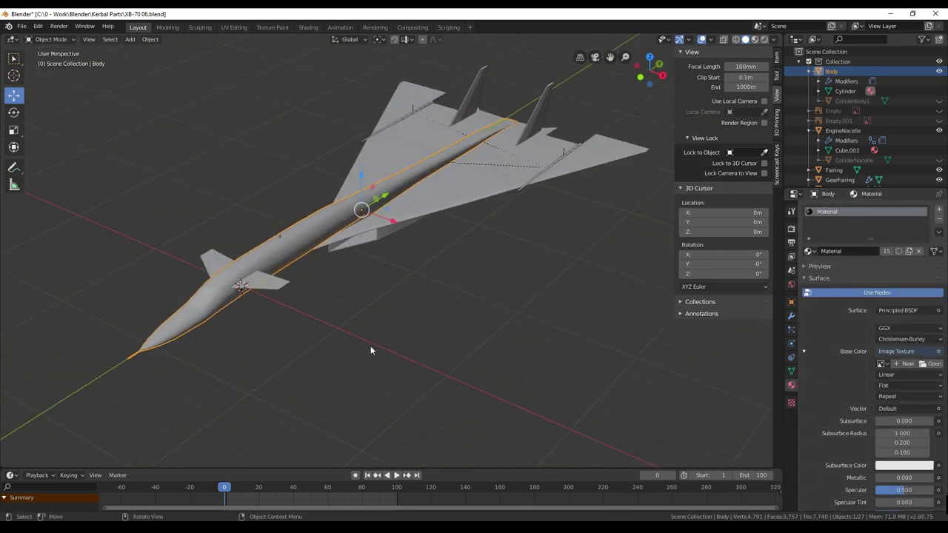
{"action": "middle_click_drag", "start_coordinate": [298, 264], "coordinate": [217, 232]}
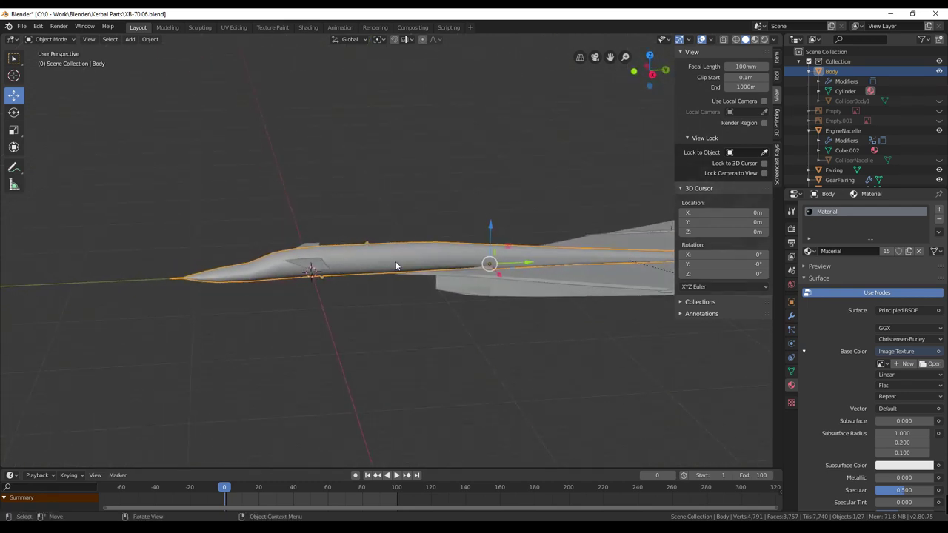
{"action": "middle_click_drag", "start_coordinate": [399, 261], "coordinate": [356, 299]}
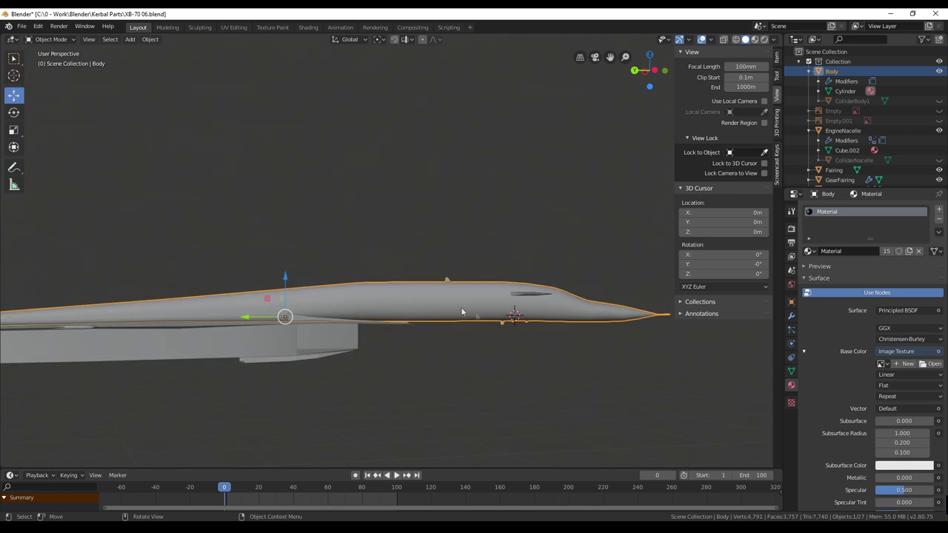
Load XB-70Body.png as the image texture for the Body material's base color, and view the body's UV layout in the UV Editing workspace.
{"action": "middle_click_drag", "start_coordinate": [487, 314], "coordinate": [276, 271]}
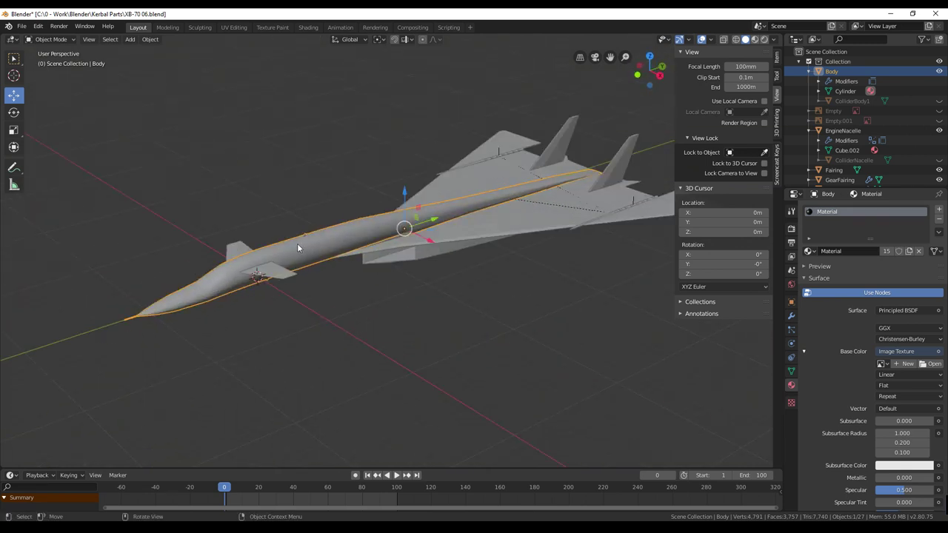
{"action": "middle_click_drag", "start_coordinate": [373, 303], "coordinate": [504, 300]}
{"action": "middle_click_drag", "start_coordinate": [168, 304], "coordinate": [259, 330]}
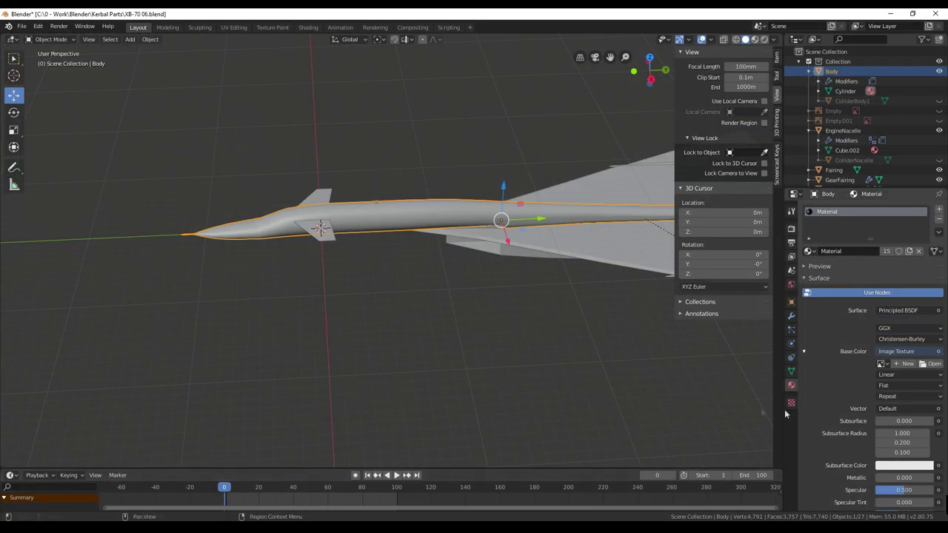
{"action": "middle_click_drag", "start_coordinate": [549, 368], "coordinate": [570, 369]}
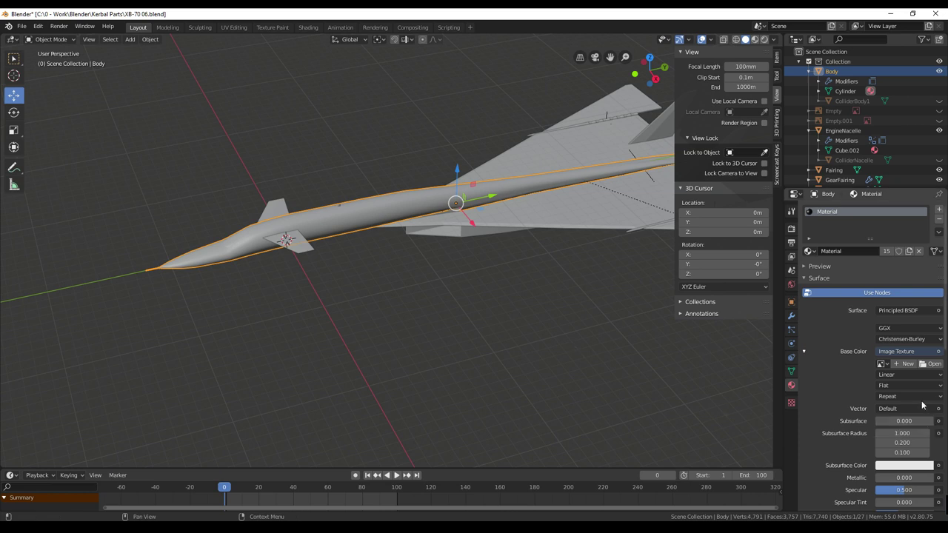
{"action": "left_click", "coordinate": [937, 353]}
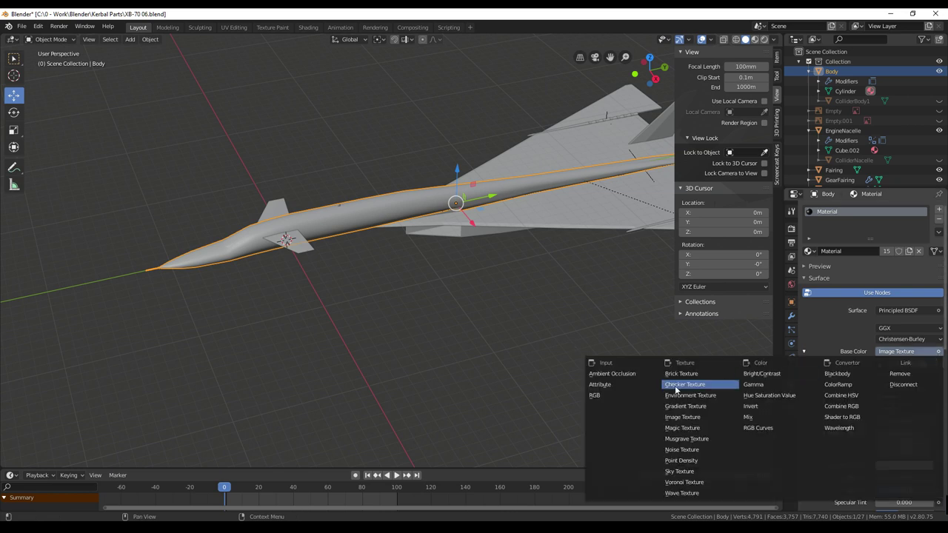
{"action": "left_click", "coordinate": [679, 419]}
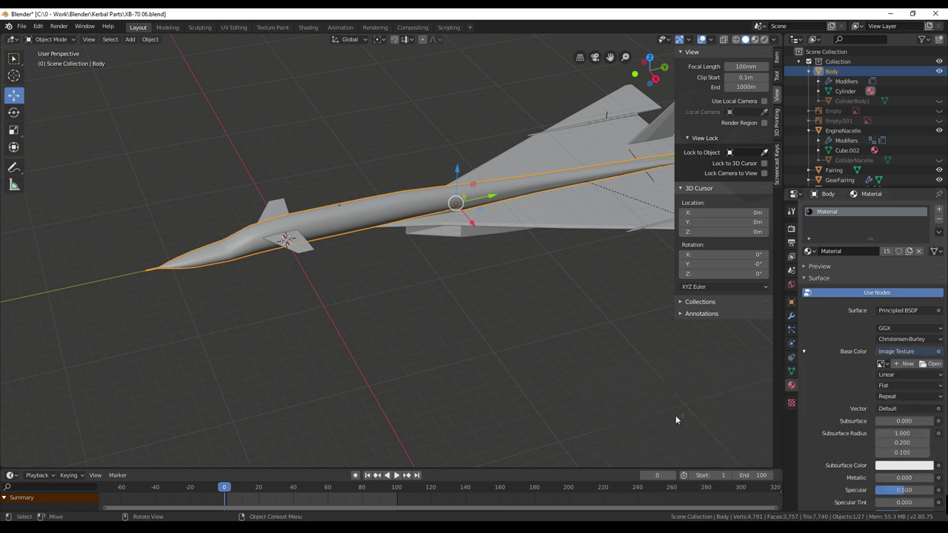
{"action": "left_click", "coordinate": [930, 365]}
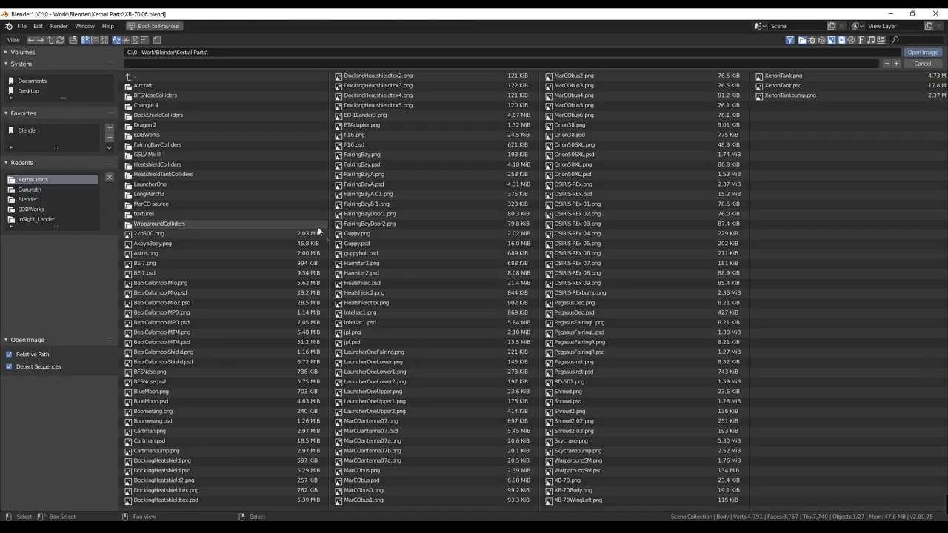
{"action": "left_click", "coordinate": [620, 490]}
{"action": "left_click", "coordinate": [912, 53]}
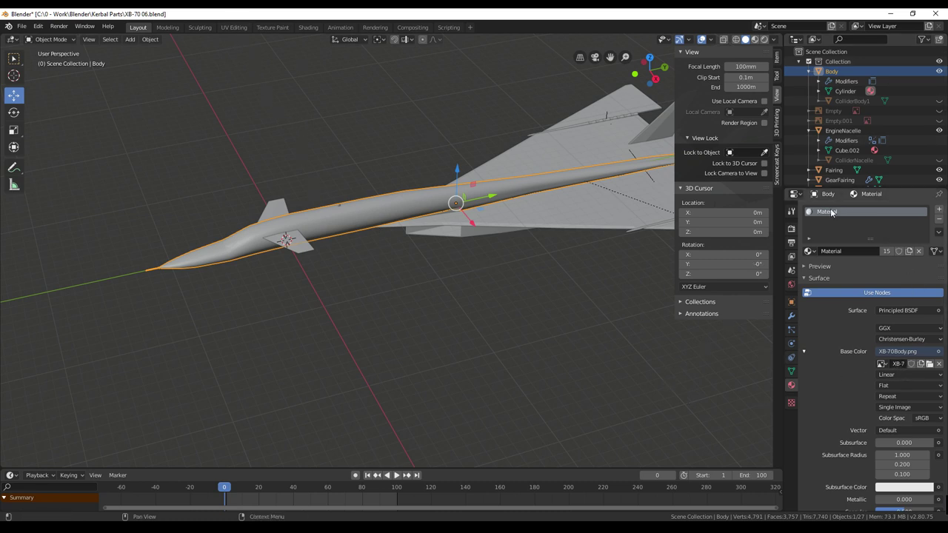
{"action": "left_click", "coordinate": [234, 27]}
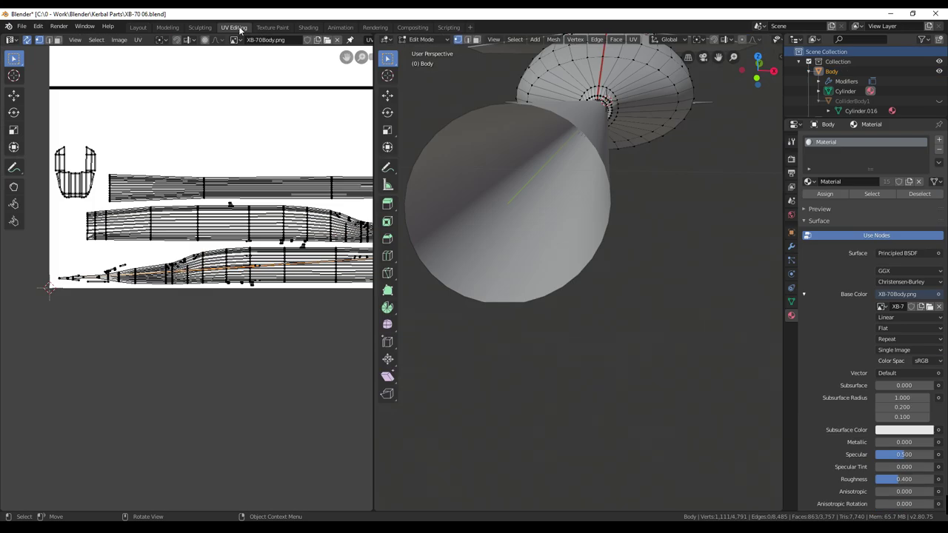
{"action": "middle_click_drag", "start_coordinate": [269, 169], "coordinate": [206, 236]}
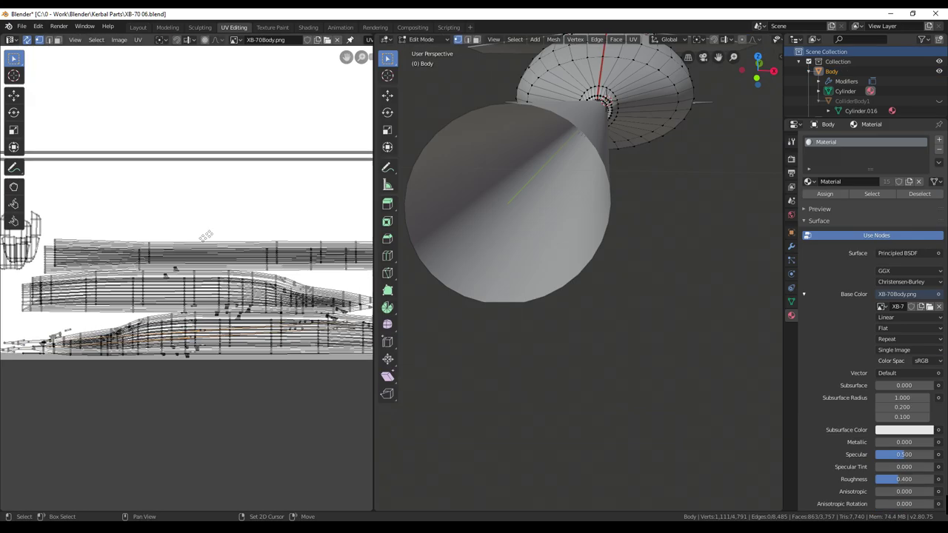
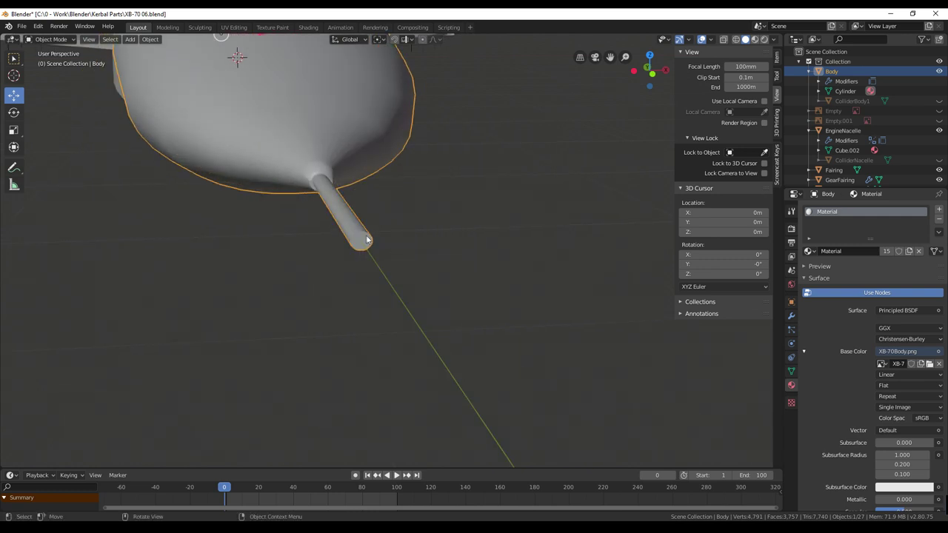
Put the Body object in Edit Mode, activate the Move tool and select the end face of the nose probe.
{"action": "key", "text": "Tab"}
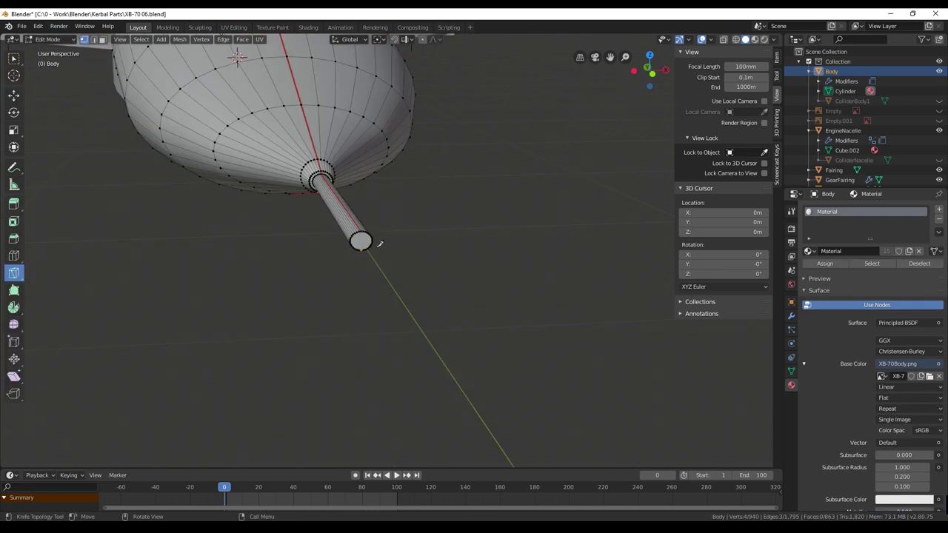
{"action": "left_click", "coordinate": [94, 39]}
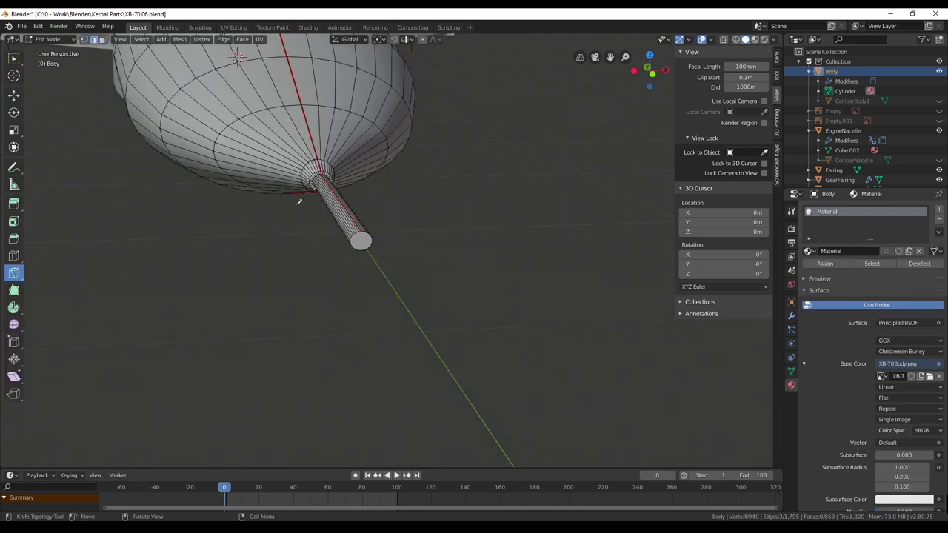
{"action": "left_click", "coordinate": [16, 98]}
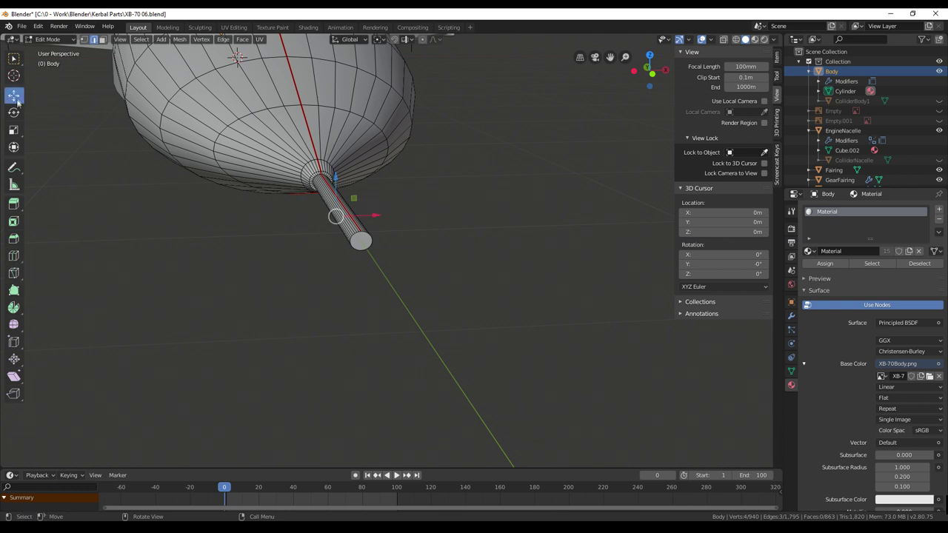
{"action": "left_click", "coordinate": [102, 39]}
{"action": "left_click", "coordinate": [362, 242]}
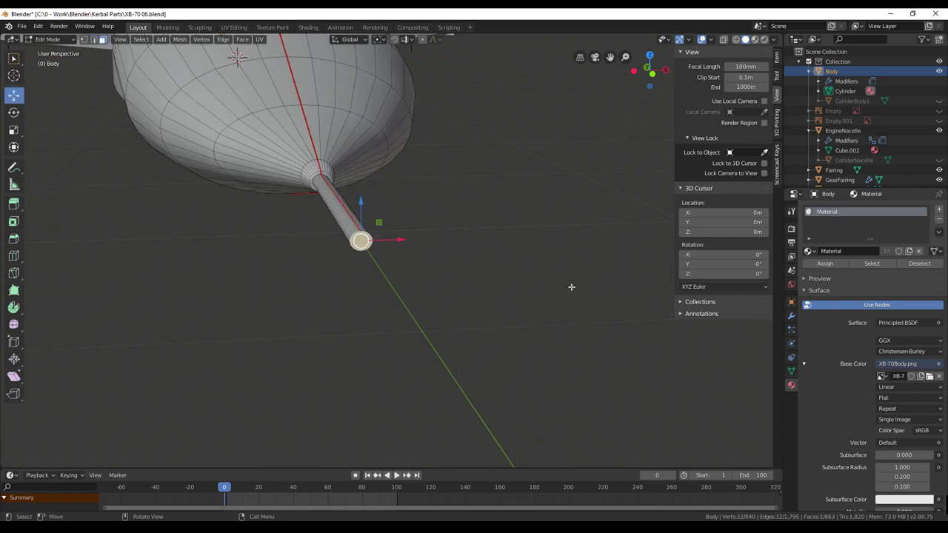
Display the face normals around the nose probe, and merge the vertices of its end face by distance at 0.001 m.
{"action": "key", "text": "KP_Decimal"}
{"action": "left_click", "coordinate": [711, 40]}
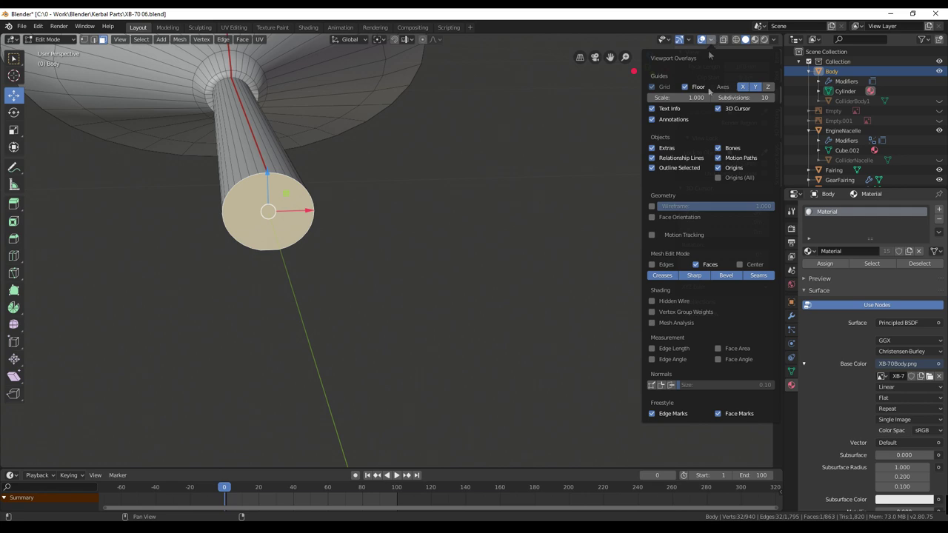
{"action": "left_click", "coordinate": [671, 384]}
{"action": "key", "text": "n"}
{"action": "middle_click_drag", "start_coordinate": [408, 338], "coordinate": [410, 338]}
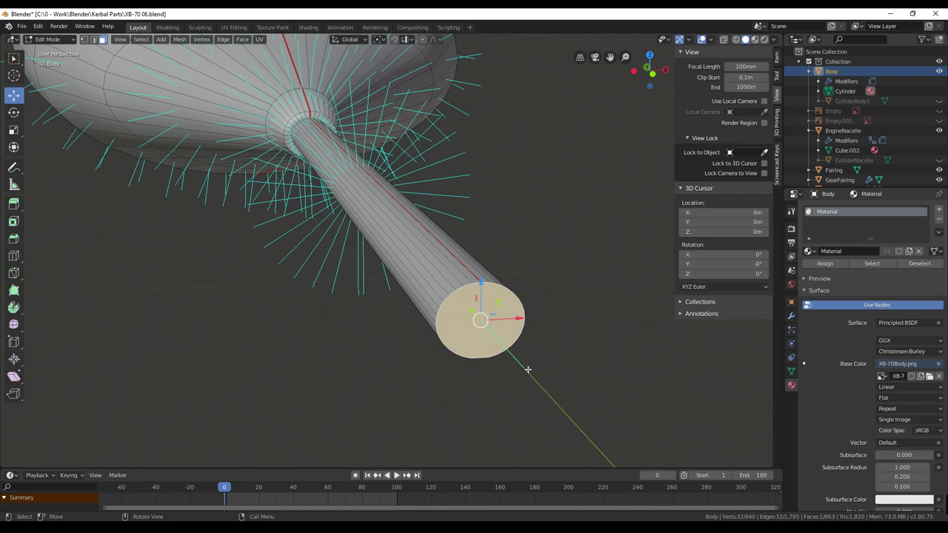
{"action": "key", "text": "1"}
{"action": "key", "text": "alt+m"}
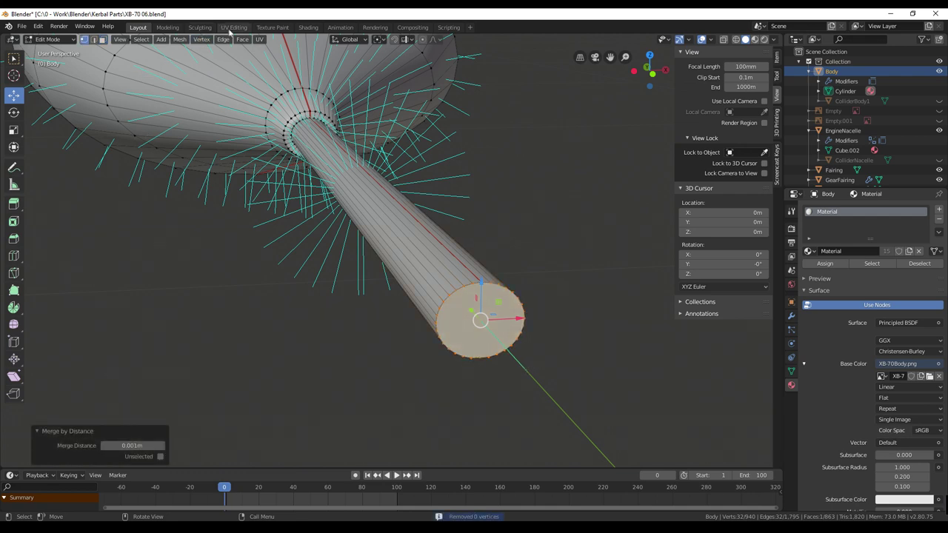
In the UV Editing workspace, examine the Body's UV layout alongside the aircraft in perspective and from the right side.
{"action": "left_click", "coordinate": [233, 27]}
{"action": "middle_click_drag", "start_coordinate": [619, 217], "coordinate": [616, 286]}
{"action": "scroll", "coordinate": [620, 218], "scroll_direction": "down", "scroll_amount": 5}
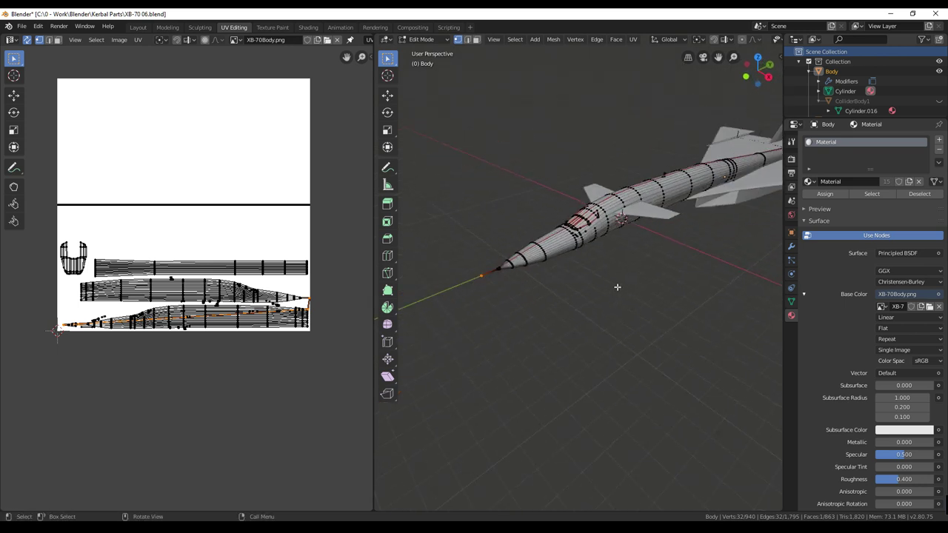
{"action": "middle_click_drag", "start_coordinate": [545, 307], "coordinate": [532, 303]}
{"action": "key", "text": "KP_3"}
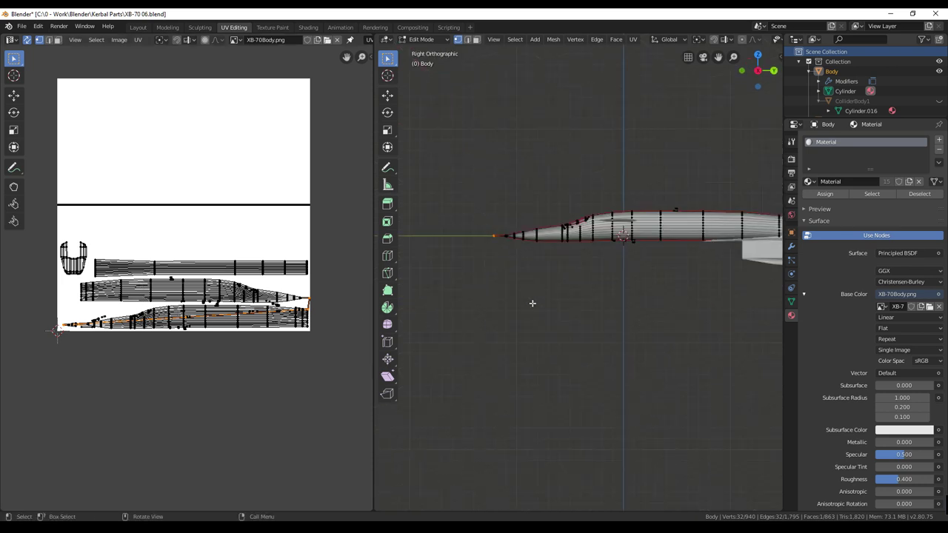
{"action": "middle_click_drag", "start_coordinate": [531, 303], "coordinate": [517, 321], "text": "shift"}
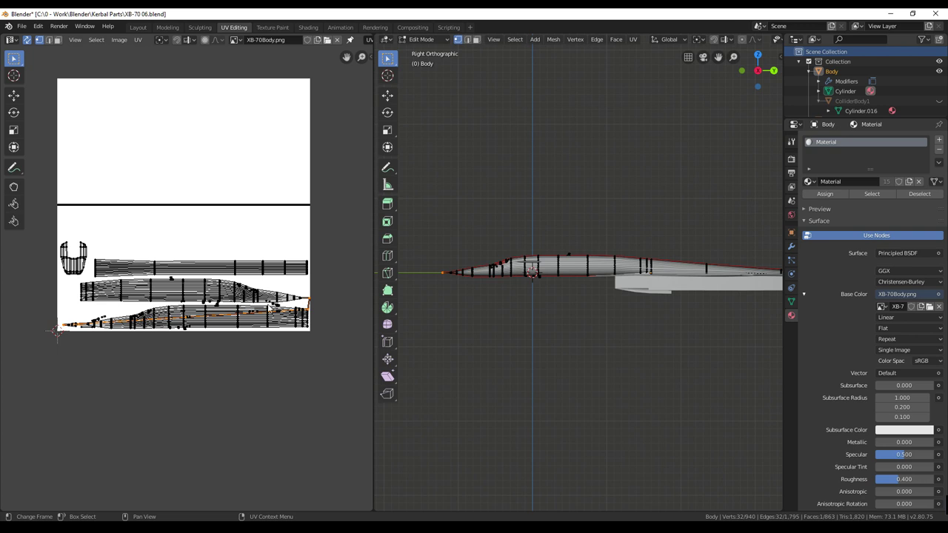
{"action": "middle_click_drag", "start_coordinate": [659, 293], "coordinate": [627, 319]}
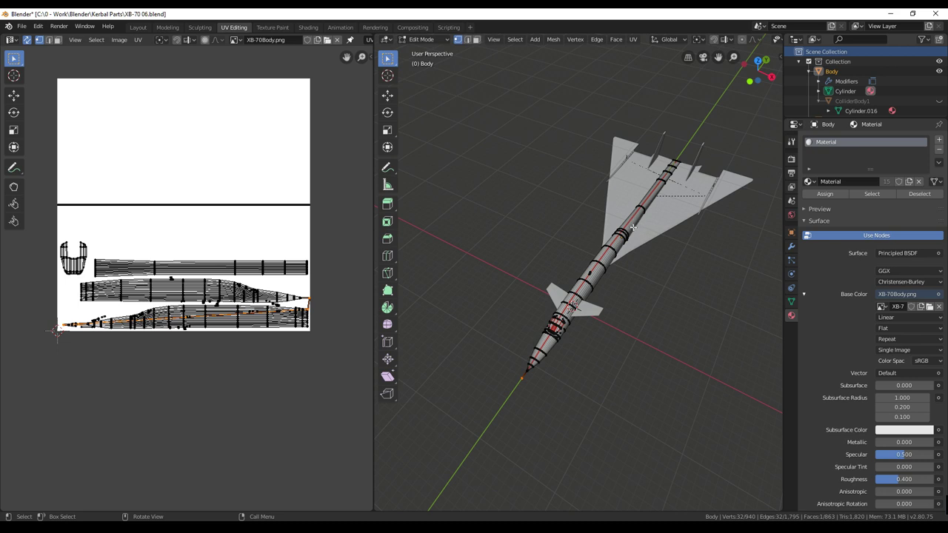
{"action": "middle_click_drag", "start_coordinate": [618, 397], "coordinate": [618, 309]}
In the right orthographic view, circle-select the side faces of the forward fuselage from the nose back to the engine nacelle.
{"action": "key", "text": "KP_3"}
{"action": "scroll", "coordinate": [563, 288], "scroll_direction": "up", "scroll_amount": 2}
{"action": "scroll", "coordinate": [618, 309], "scroll_direction": "up", "scroll_amount": 1}
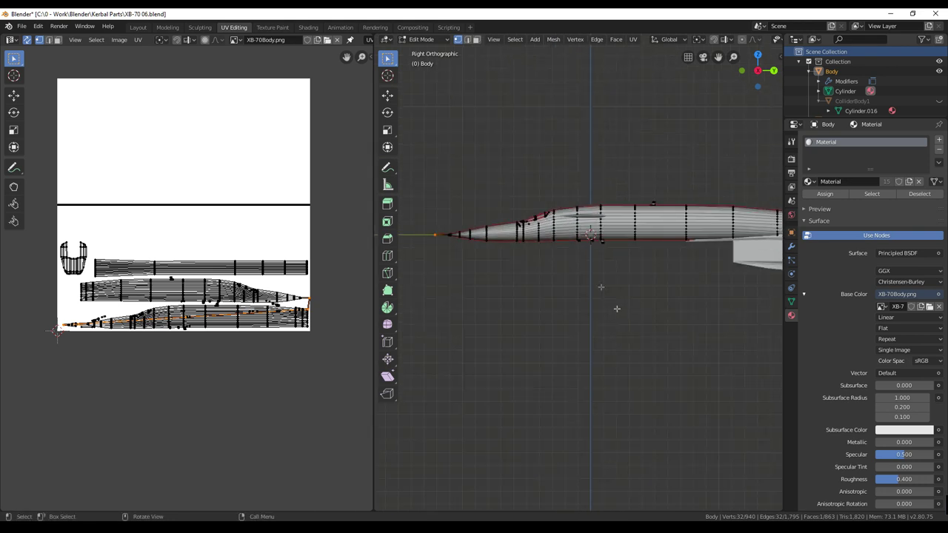
{"action": "key", "text": "3"}
{"action": "key", "text": "c"}
{"action": "mouse_move", "coordinate": [585, 175]}
{"action": "left_mouse_down"}
{"action": "mouse_move", "coordinate": [566, 234]}
{"action": "mouse_move", "coordinate": [486, 253]}
{"action": "mouse_move", "coordinate": [467, 233]}
{"action": "mouse_move", "coordinate": [442, 233]}
{"action": "mouse_move", "coordinate": [674, 234]}
{"action": "mouse_move", "coordinate": [606, 223]}
{"action": "mouse_move", "coordinate": [650, 208]}
{"action": "mouse_move", "coordinate": [704, 208]}
{"action": "mouse_move", "coordinate": [734, 224]}
{"action": "left_mouse_up"}
{"action": "right_click", "coordinate": [734, 224]}
{"action": "scroll", "coordinate": [733, 230], "scroll_direction": "down", "scroll_amount": 2}
{"action": "key", "text": "c"}
{"action": "left_click_drag", "start_coordinate": [717, 220], "coordinate": [717, 254]}
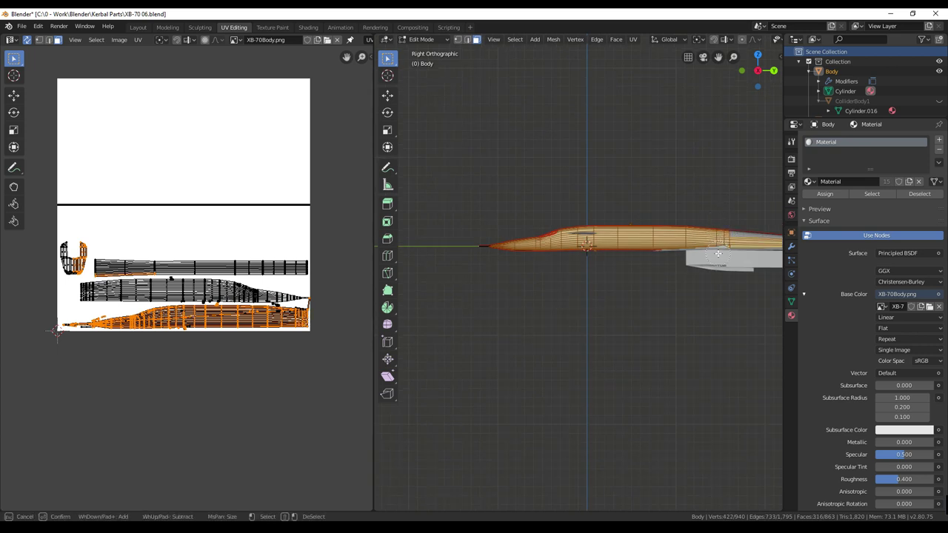
{"action": "right_click", "coordinate": [717, 254]}
Deselect the surplus faces at the rear end of the fuselage selection, and add the missed face on the nose's underside.
{"action": "middle_click_drag", "start_coordinate": [718, 254], "coordinate": [676, 247], "text": "shift"}
{"action": "key", "text": "c"}
{"action": "left_click_drag", "start_coordinate": [693, 225], "coordinate": [698, 240], "text": "shift"}
{"action": "right_click", "coordinate": [699, 244]}
{"action": "middle_click_drag", "start_coordinate": [637, 302], "coordinate": [666, 274]}
{"action": "scroll", "coordinate": [666, 275], "scroll_direction": "up", "scroll_amount": 6}
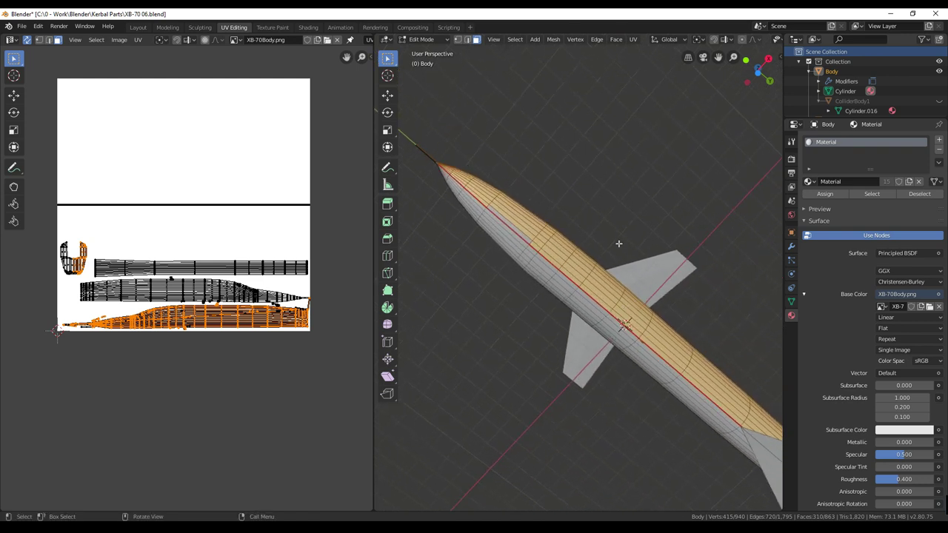
{"action": "left_click", "coordinate": [501, 215], "text": "shift"}
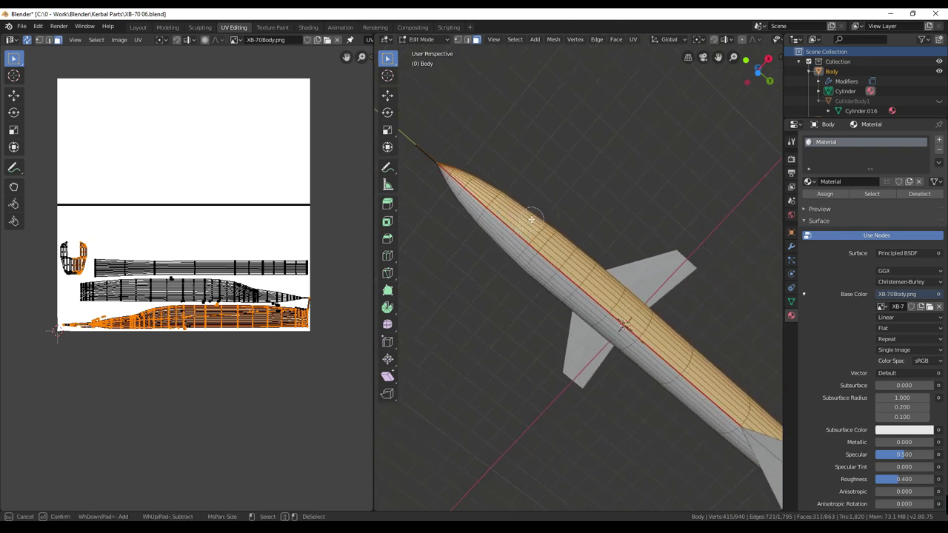
Inspect the fuselage selection from above and from the front, and add the missed faces around the nose probe's base with circle select.
{"action": "middle_click_drag", "start_coordinate": [646, 199], "coordinate": [679, 340]}
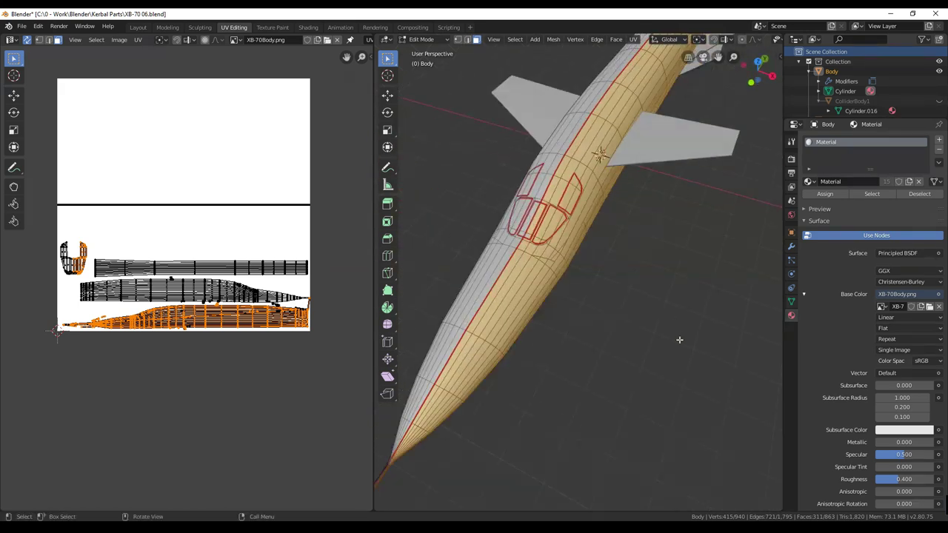
{"action": "middle_click_drag", "start_coordinate": [654, 275], "coordinate": [630, 319]}
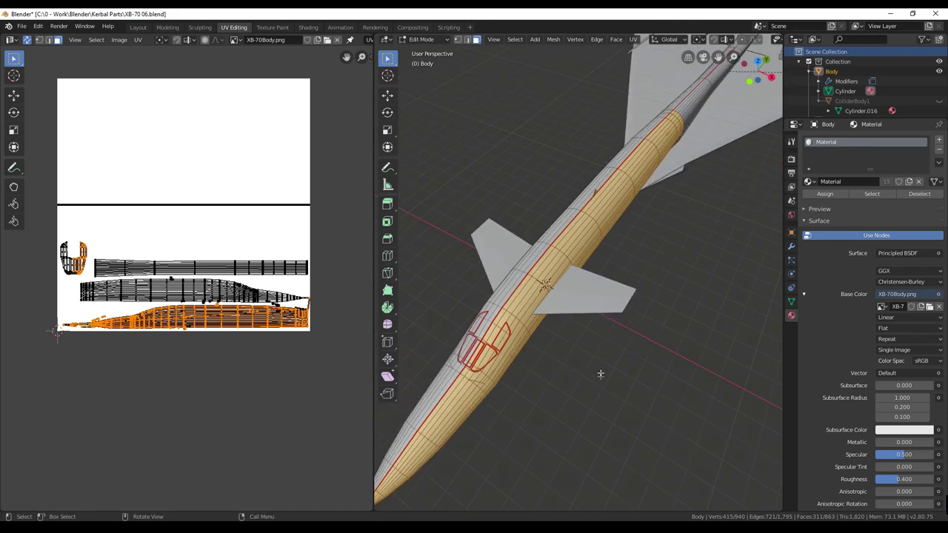
{"action": "middle_click_drag", "start_coordinate": [501, 339], "coordinate": [663, 306]}
{"action": "scroll", "coordinate": [662, 305], "scroll_direction": "up", "scroll_amount": 2}
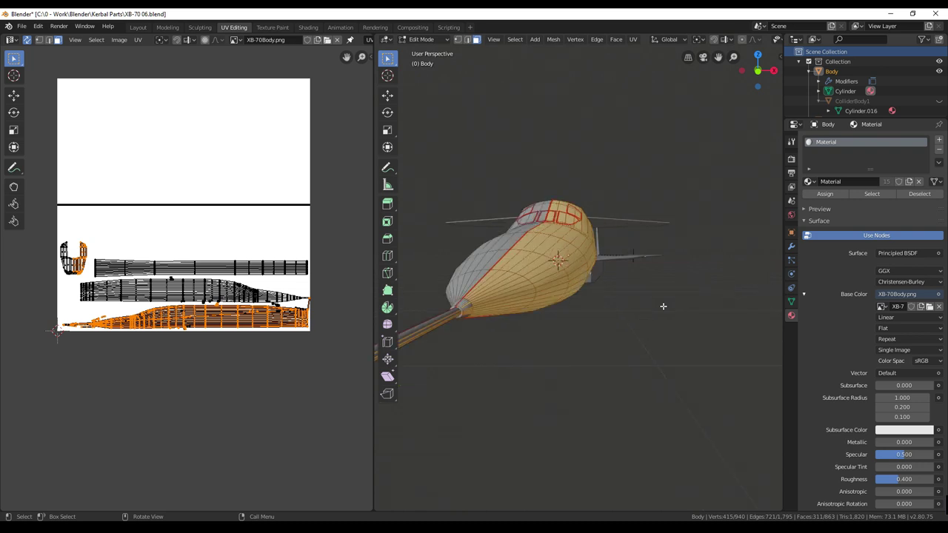
{"action": "scroll", "coordinate": [663, 306], "scroll_direction": "up", "scroll_amount": 2}
{"action": "key", "text": "c"}
{"action": "left_click", "coordinate": [518, 308]}
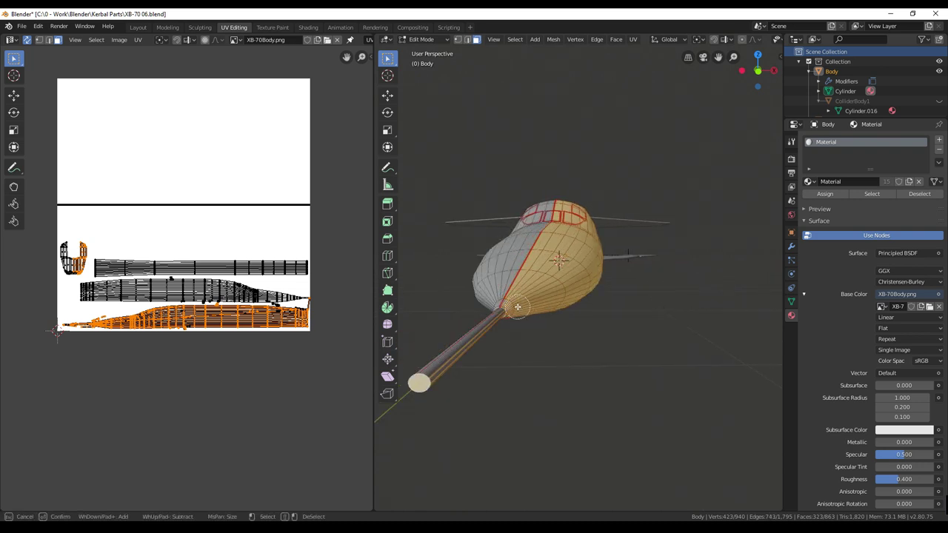
{"action": "left_click", "coordinate": [517, 306]}
{"action": "key", "text": "Escape"}
Unwrap the selected forward fuselage faces with Project From View in the right orthographic view.
{"action": "middle_click_drag", "start_coordinate": [517, 306], "coordinate": [593, 285]}
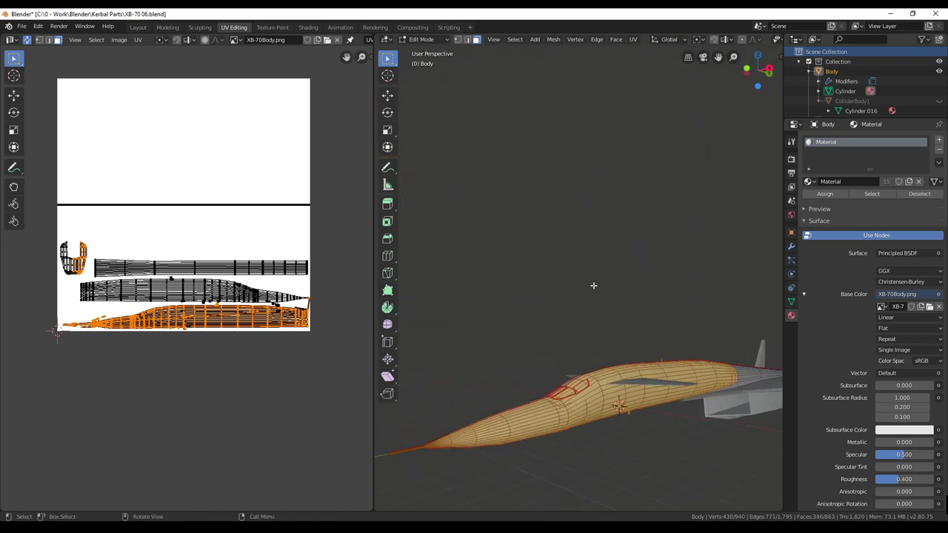
{"action": "key", "text": "KP_3"}
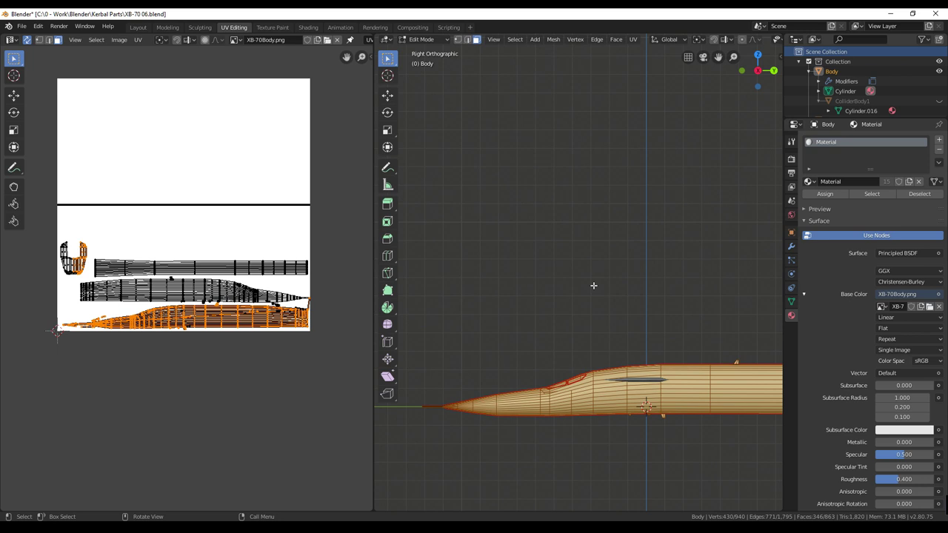
{"action": "middle_click_drag", "start_coordinate": [592, 286], "coordinate": [524, 223], "text": "shift"}
{"action": "scroll", "coordinate": [525, 224], "scroll_direction": "down", "scroll_amount": 5}
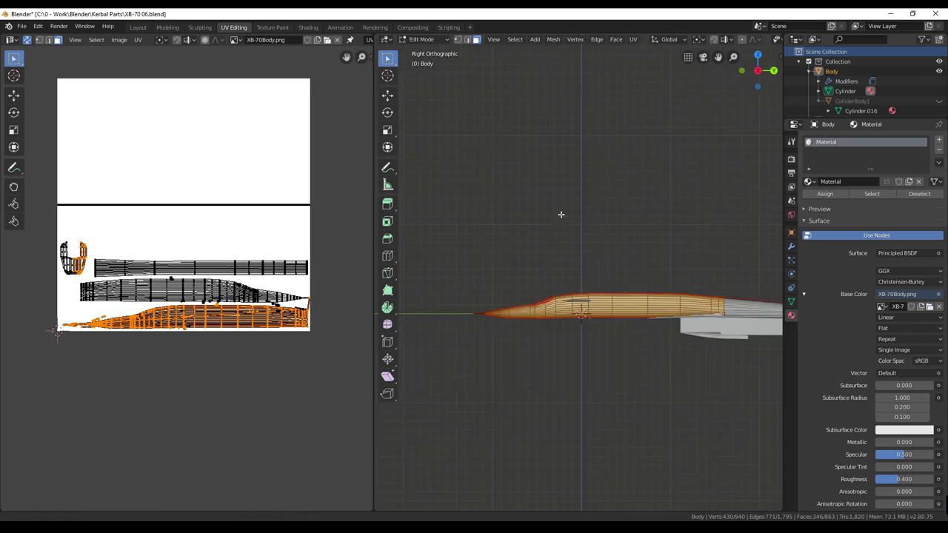
{"action": "scroll", "coordinate": [559, 220], "scroll_direction": "up", "scroll_amount": 1}
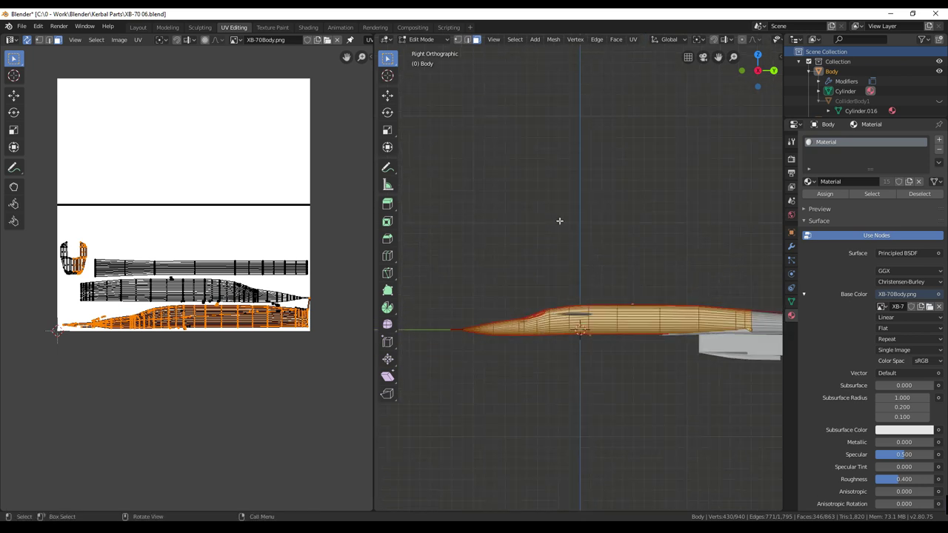
{"action": "key", "text": "u"}
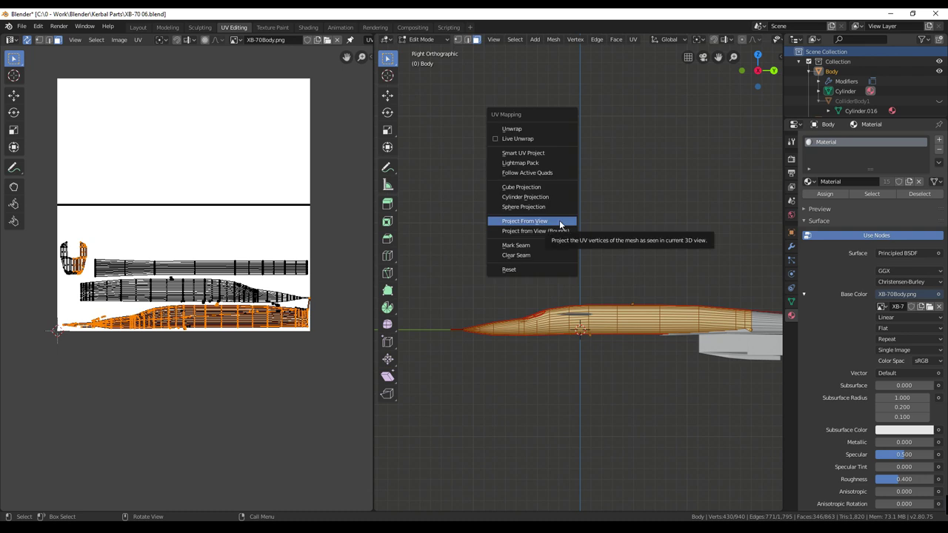
{"action": "left_click", "coordinate": [559, 223]}
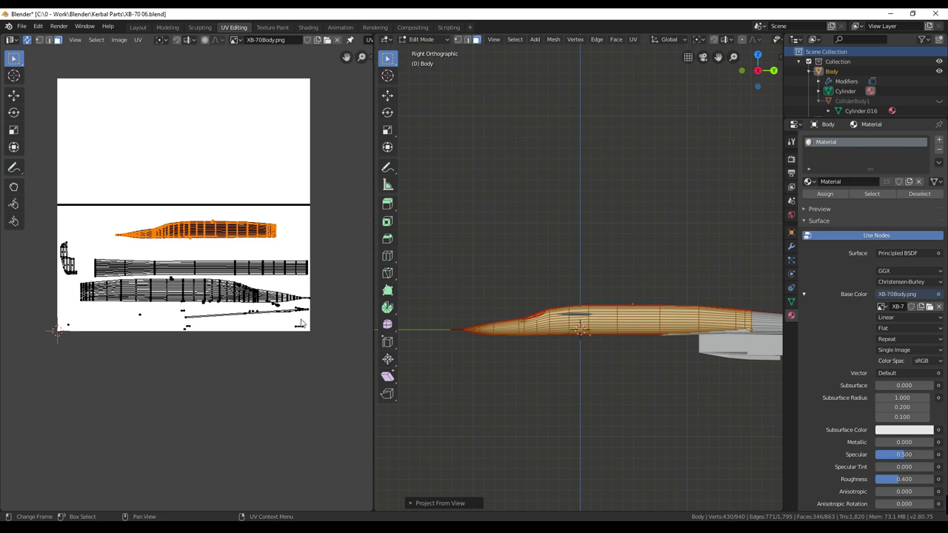
Move all UV islands except the forward fuselage's side island up to the top of the image.
{"action": "key", "text": "ctrl+i"}
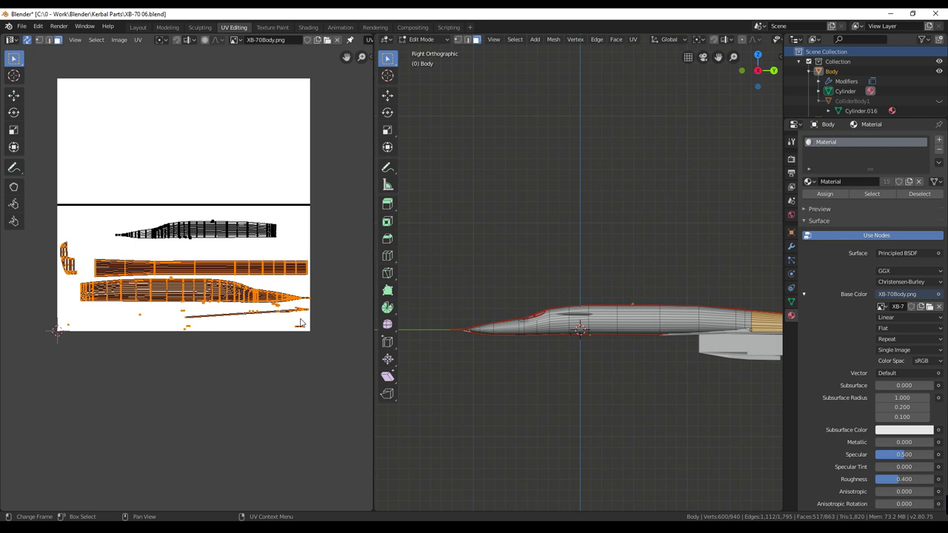
{"action": "key", "text": "g"}
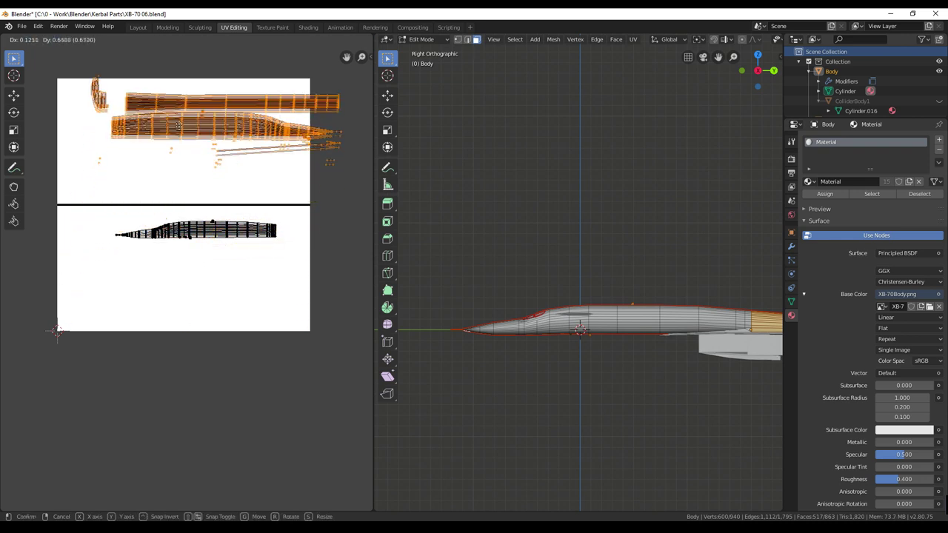
{"action": "left_click", "coordinate": [151, 115]}
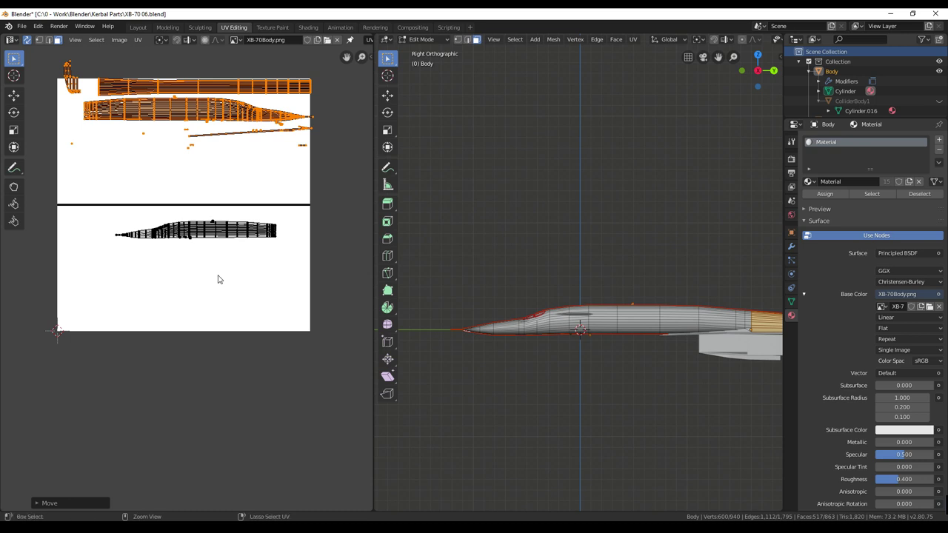
Reselect the forward fuselage's side island, scale it up about 1.55 times and fit it along the image's bottom edge.
{"action": "key", "text": "ctrl+i"}
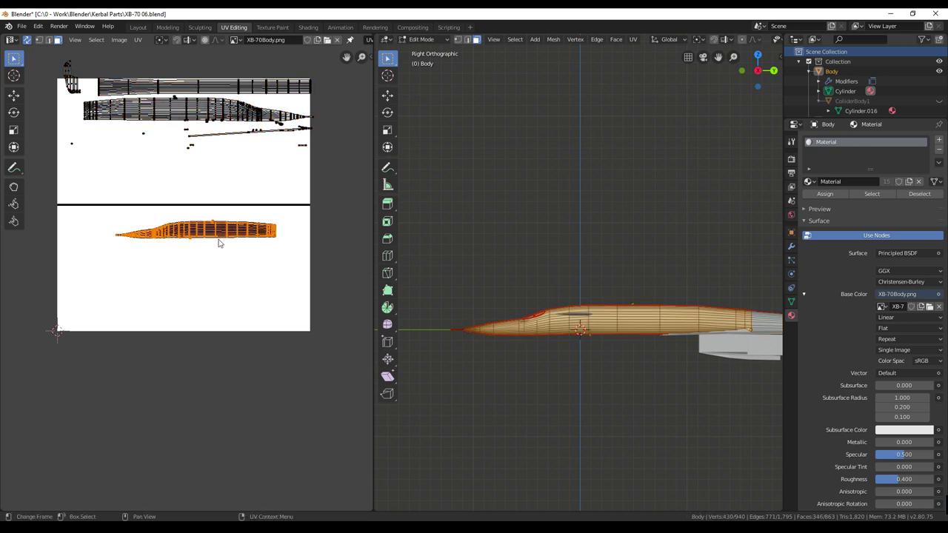
{"action": "key", "text": "g"}
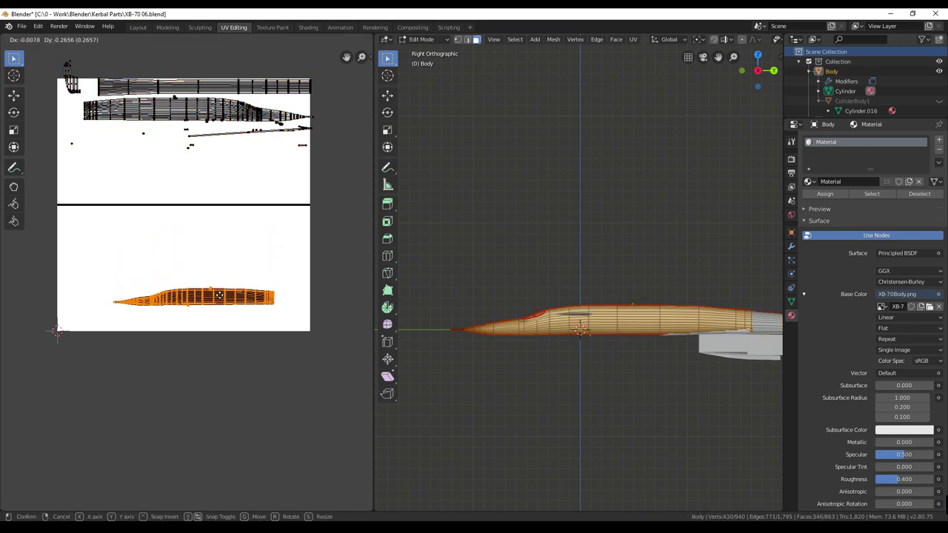
{"action": "left_click", "coordinate": [217, 300]}
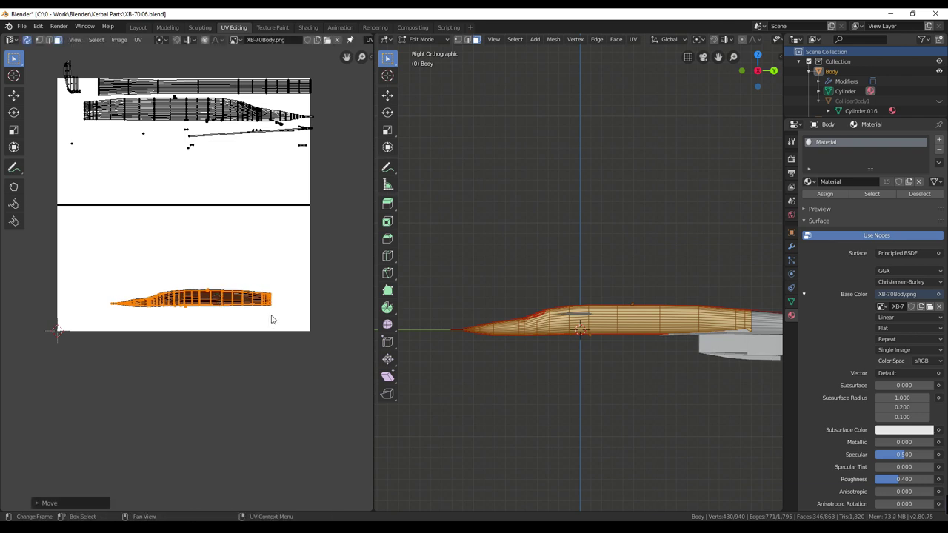
{"action": "left_click", "coordinate": [27, 42]}
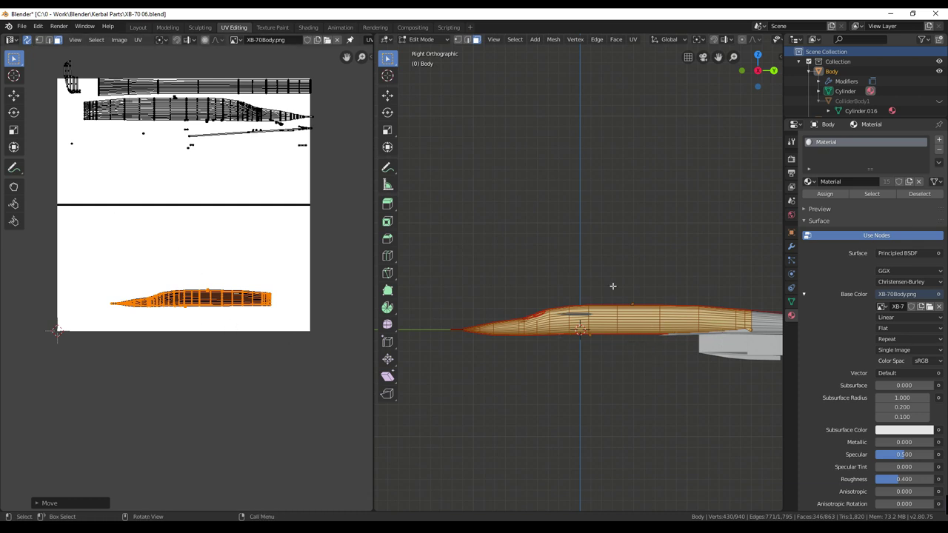
{"action": "key", "text": "g"}
{"action": "left_click", "coordinate": [241, 299]}
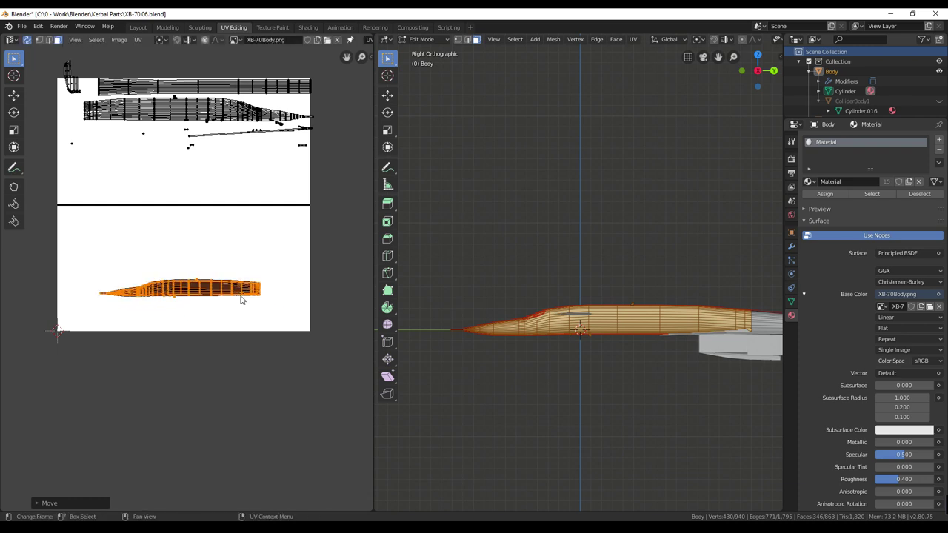
{"action": "key", "text": "s"}
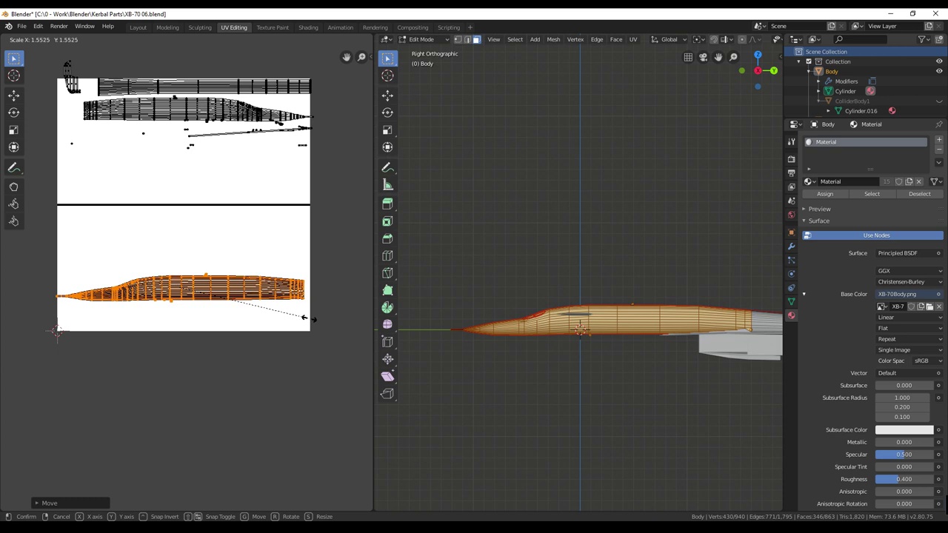
{"action": "left_click", "coordinate": [302, 318]}
{"action": "key", "text": "g"}
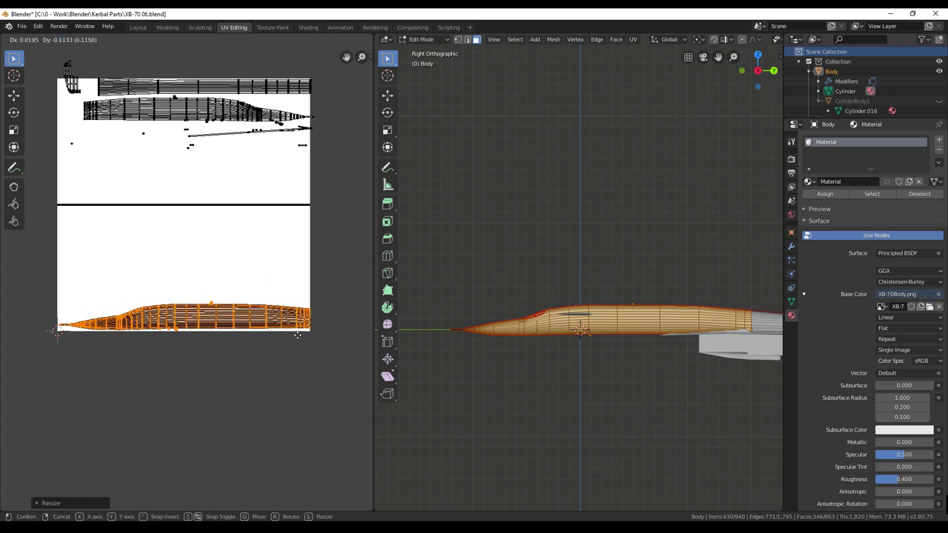
{"action": "left_click", "coordinate": [297, 335]}
In the left orthographic view, clear the selection and circle-select the opposite side faces of the forward fuselage.
{"action": "scroll", "coordinate": [684, 392], "scroll_direction": "up", "scroll_amount": 1}
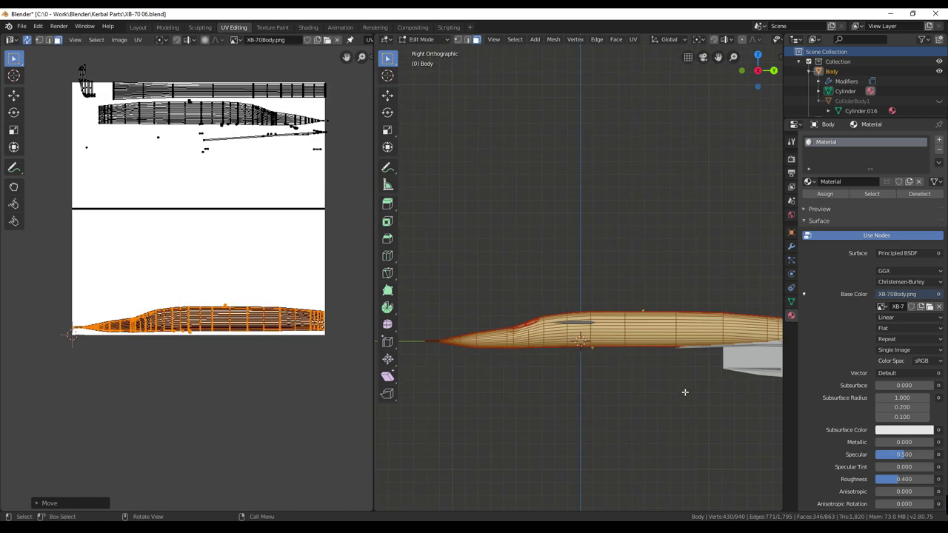
{"action": "key", "text": "ctrl+KP_3"}
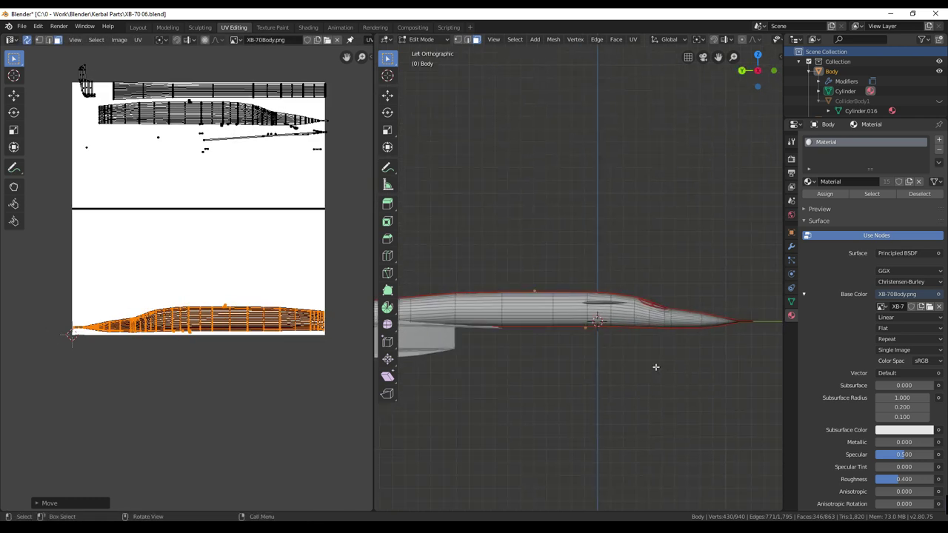
{"action": "scroll", "coordinate": [667, 370], "scroll_direction": "down", "scroll_amount": 2, "text": "ctrl"}
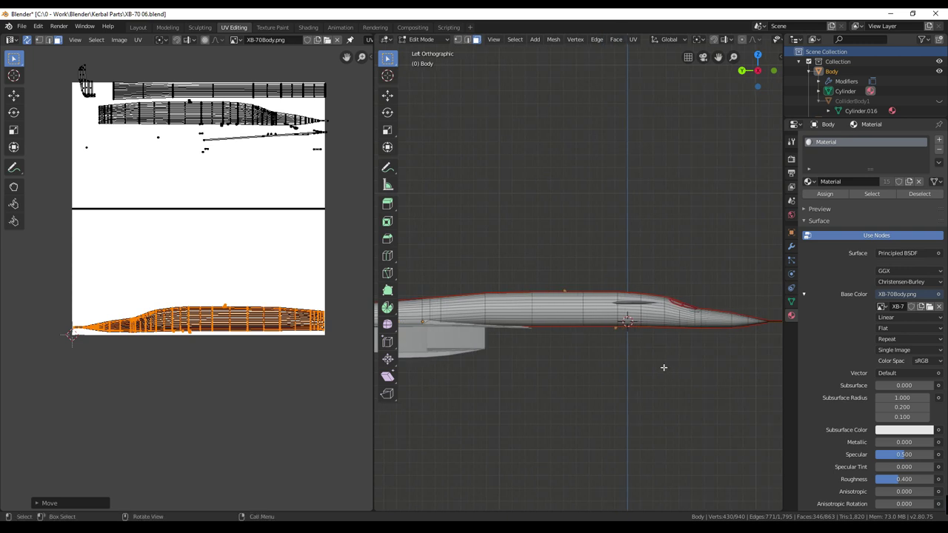
{"action": "key", "text": "alt+a"}
{"action": "key", "text": "c"}
{"action": "left_click", "coordinate": [611, 313]}
{"action": "left_click_drag", "start_coordinate": [606, 311], "coordinate": [439, 316]}
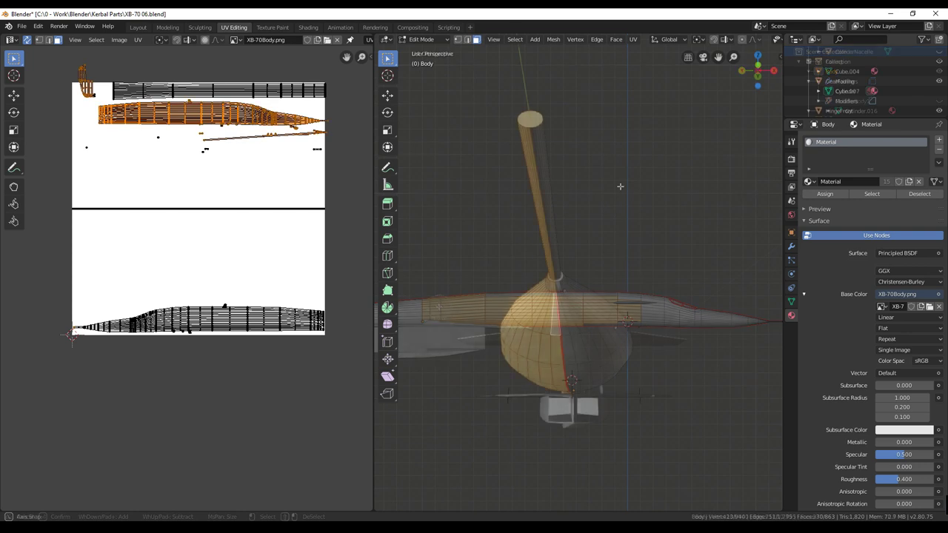
Inspect the selection from the nose and deselect the end face of the nose probe.
{"action": "key", "text": "KP_6"}
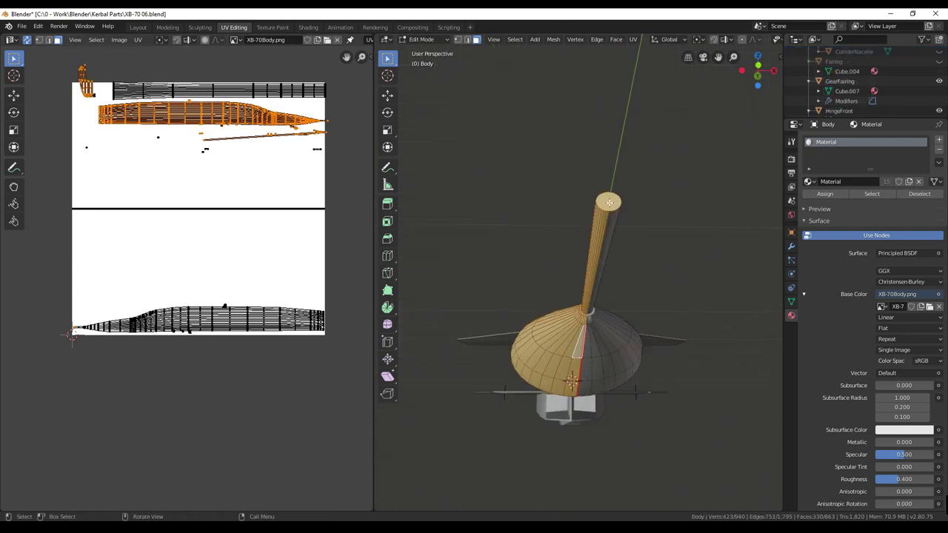
{"action": "left_click", "coordinate": [571, 381], "text": "alt"}
{"action": "key", "text": "l"}
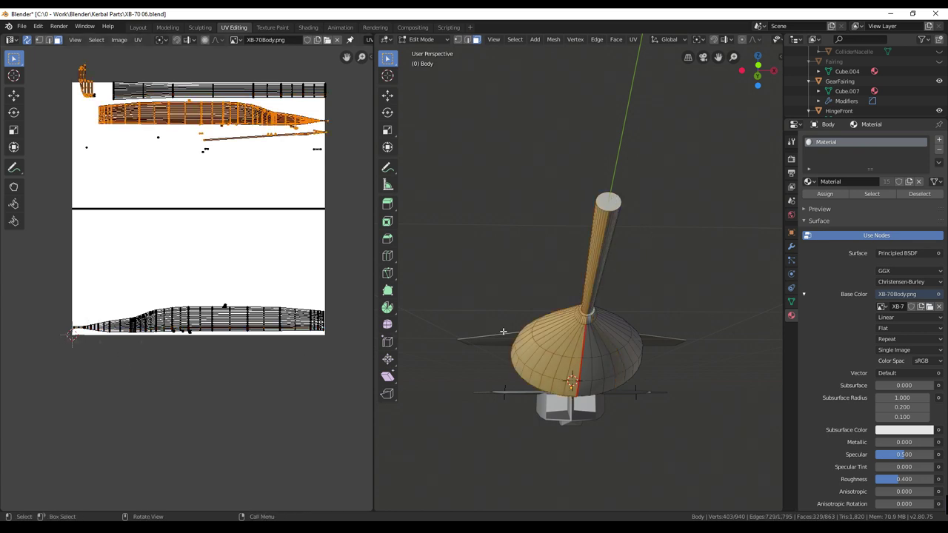
{"action": "middle_click_drag", "start_coordinate": [503, 332], "coordinate": [560, 327]}
Unwrap the selected forward fuselage faces with Project From View in the left orthographic view.
{"action": "key", "text": "KP_3"}
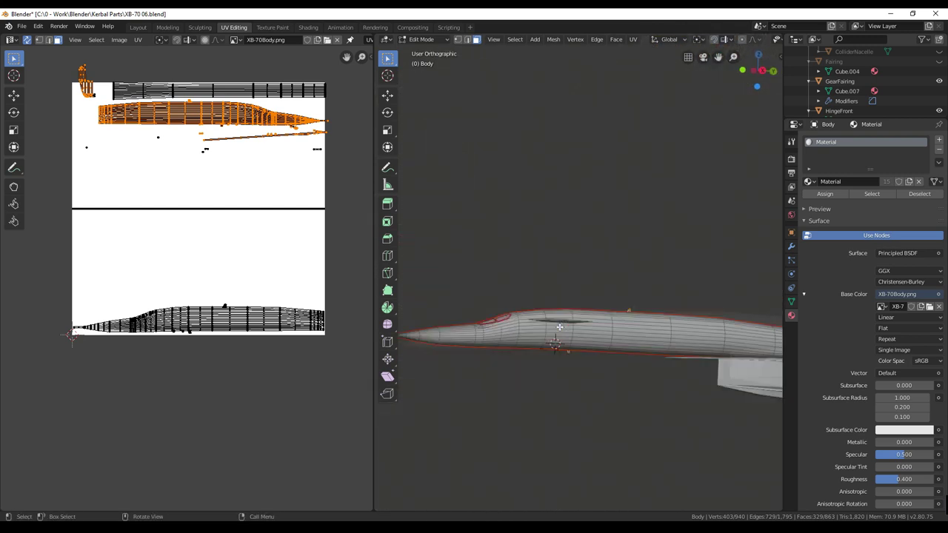
{"action": "key", "text": "ctrl+KP_3"}
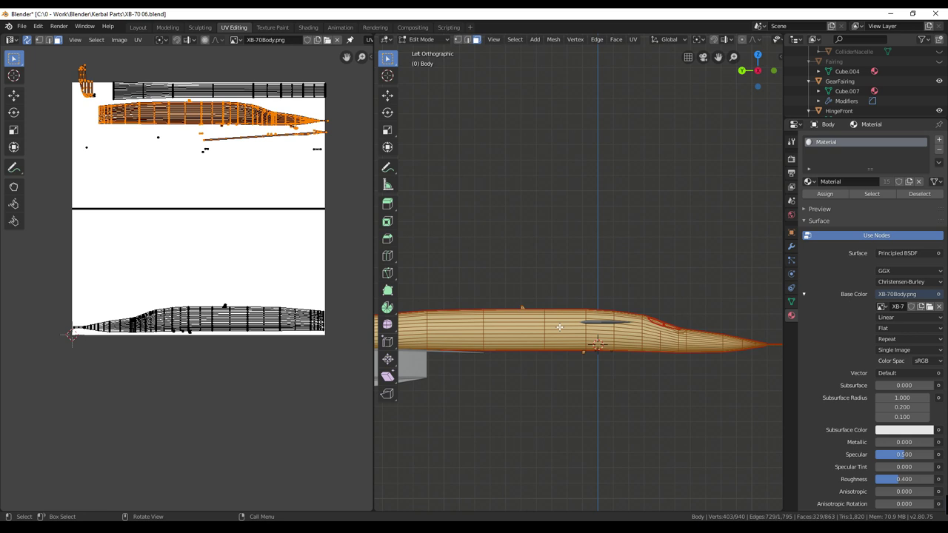
{"action": "middle_click_drag", "start_coordinate": [559, 326], "coordinate": [584, 323], "text": "shift"}
{"action": "scroll", "coordinate": [605, 317], "scroll_direction": "down", "scroll_amount": 2}
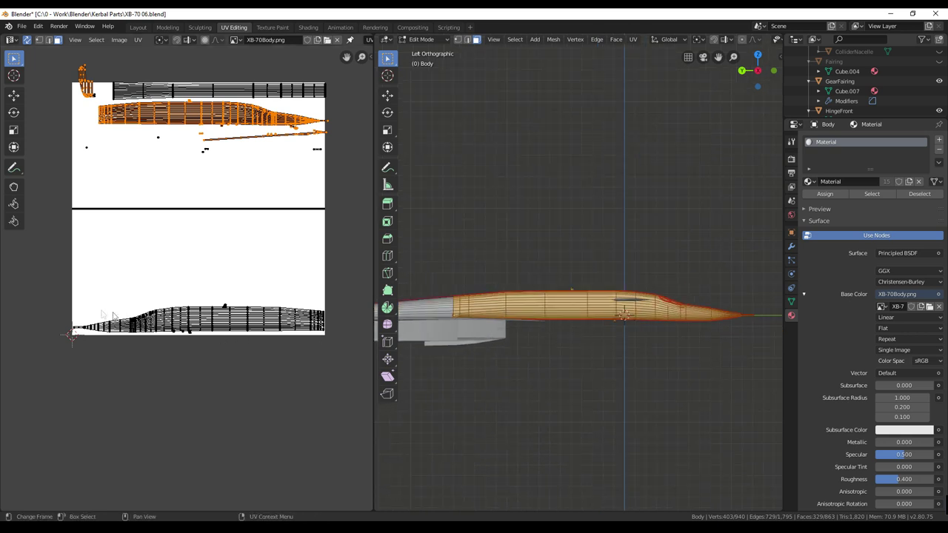
{"action": "key", "text": "u"}
{"action": "left_click", "coordinate": [625, 342]}
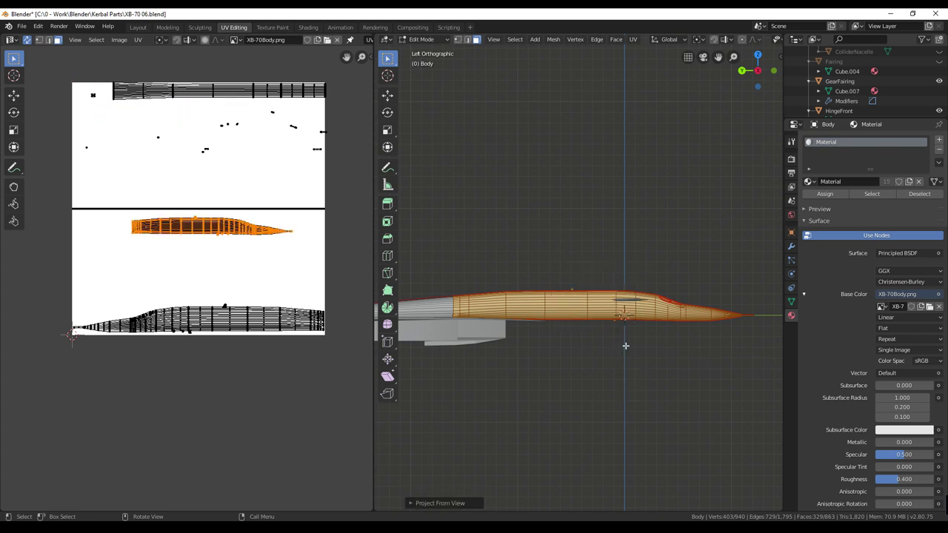
Scale the newly projected island up about 1.6 times and place it directly above the first fuselage side island.
{"action": "key", "text": "g"}
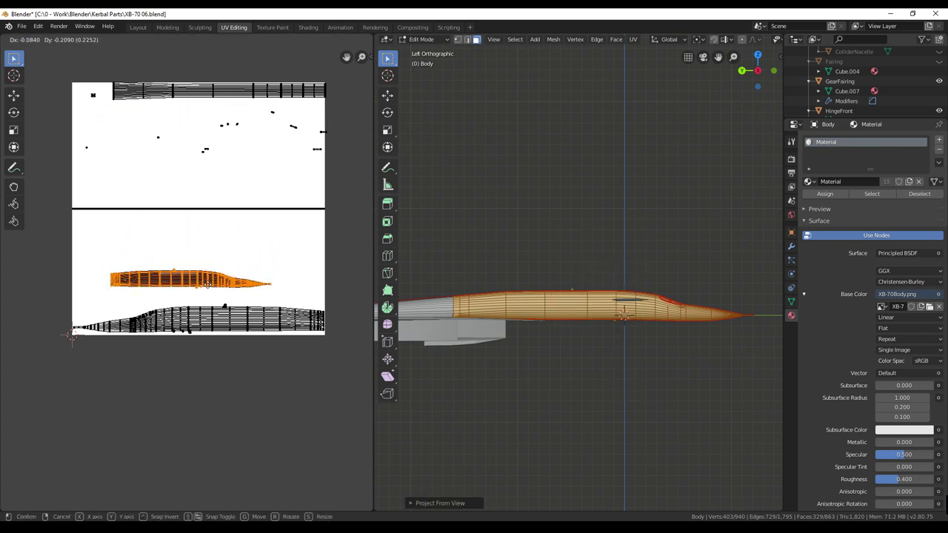
{"action": "left_click", "coordinate": [211, 289]}
{"action": "key", "text": "s"}
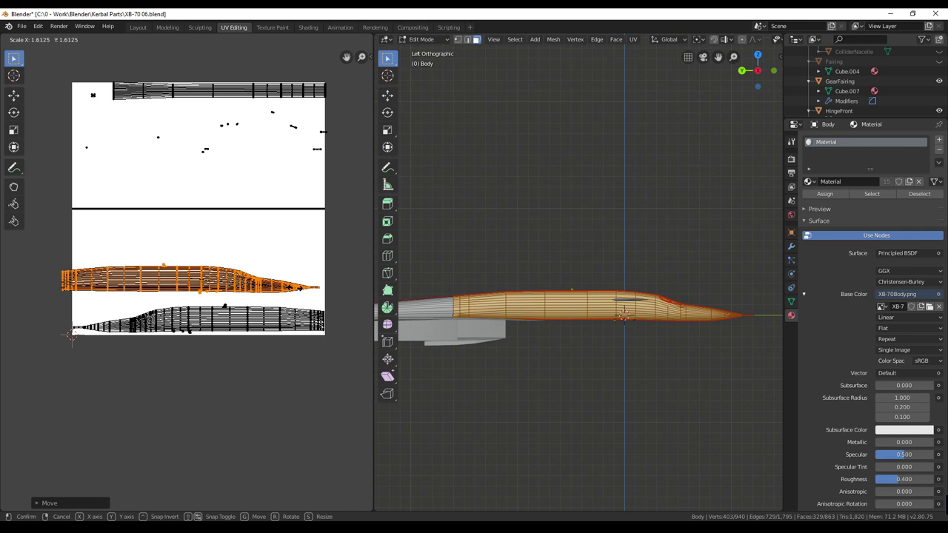
{"action": "left_click", "coordinate": [274, 287]}
{"action": "key", "text": "g"}
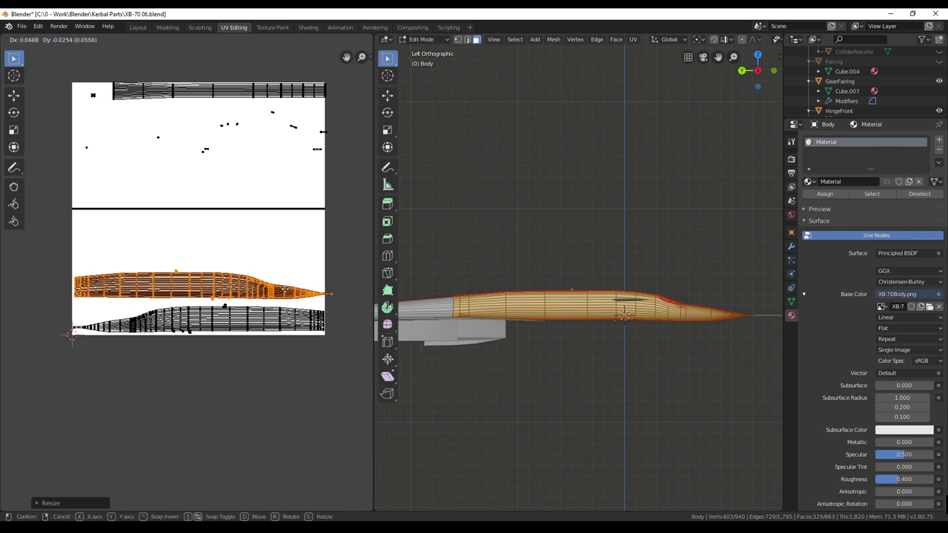
{"action": "left_click", "coordinate": [282, 293]}
{"action": "key", "text": "s"}
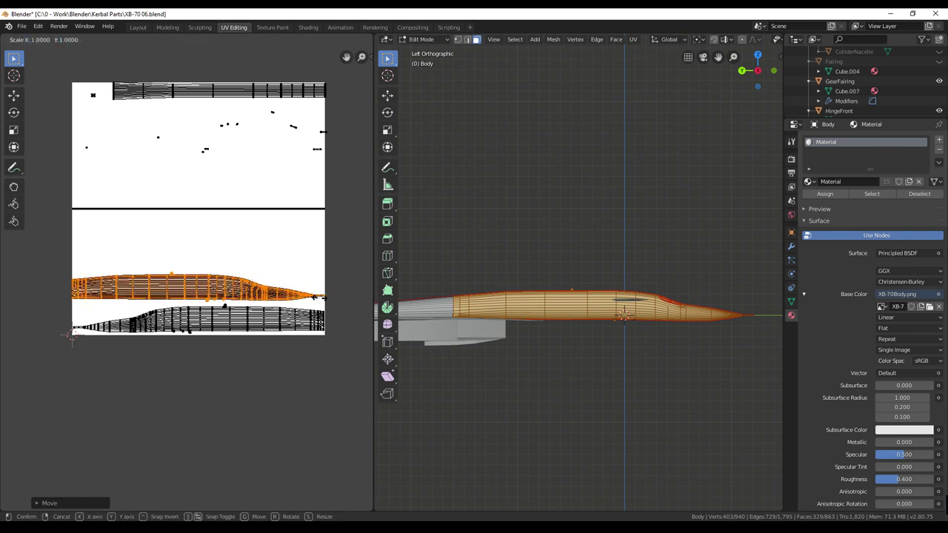
{"action": "left_click", "coordinate": [282, 293]}
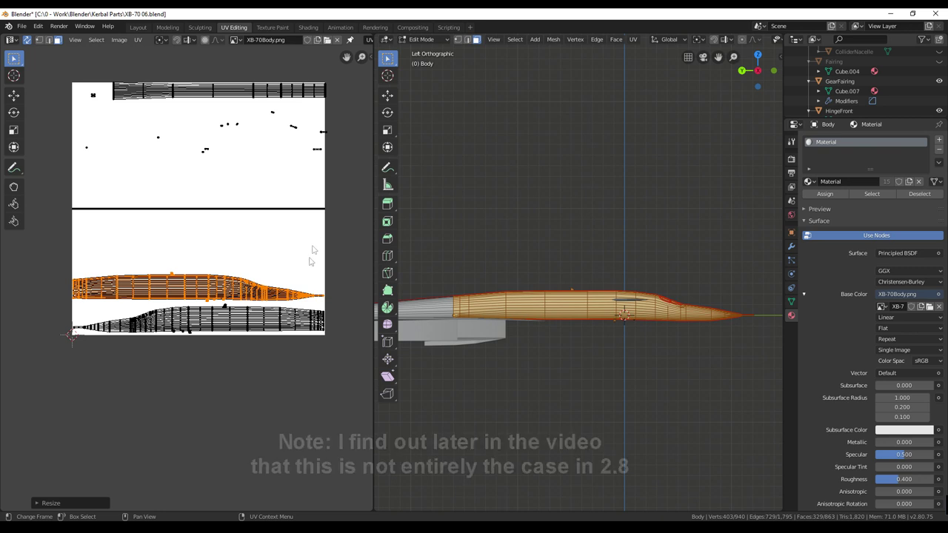
Select both fuselage side islands and invert the selection to get the remaining rear fuselage faces.
{"action": "key", "text": "c"}
{"action": "left_click_drag", "start_coordinate": [289, 319], "coordinate": [323, 320]}
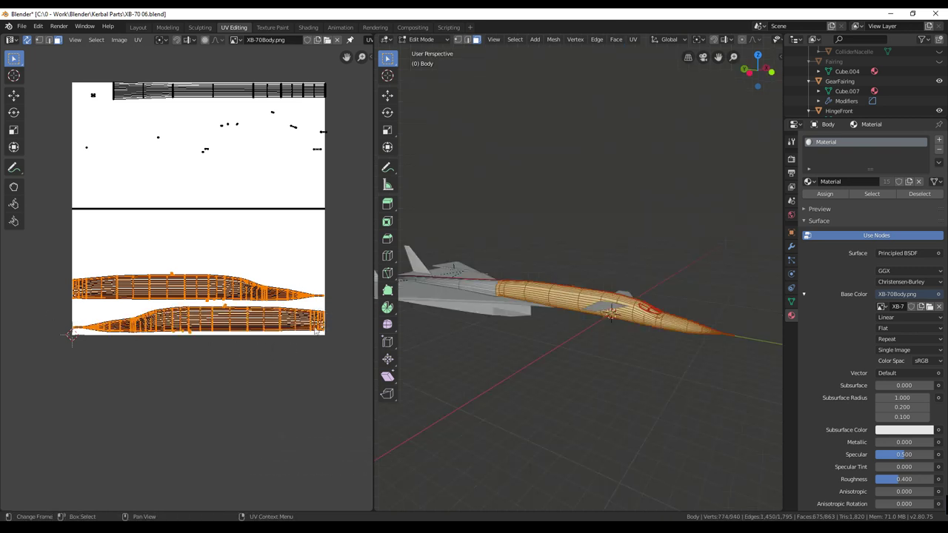
{"action": "middle_click_drag", "start_coordinate": [551, 326], "coordinate": [543, 360]}
{"action": "key", "text": "ctrl"}
{"action": "key", "text": "ctrl+i"}
Unwrap the selected rear fuselage faces with Project From View in the top orthographic view.
{"action": "middle_click_drag", "start_coordinate": [543, 360], "coordinate": [561, 376]}
{"action": "middle_click_drag", "start_coordinate": [502, 392], "coordinate": [598, 390]}
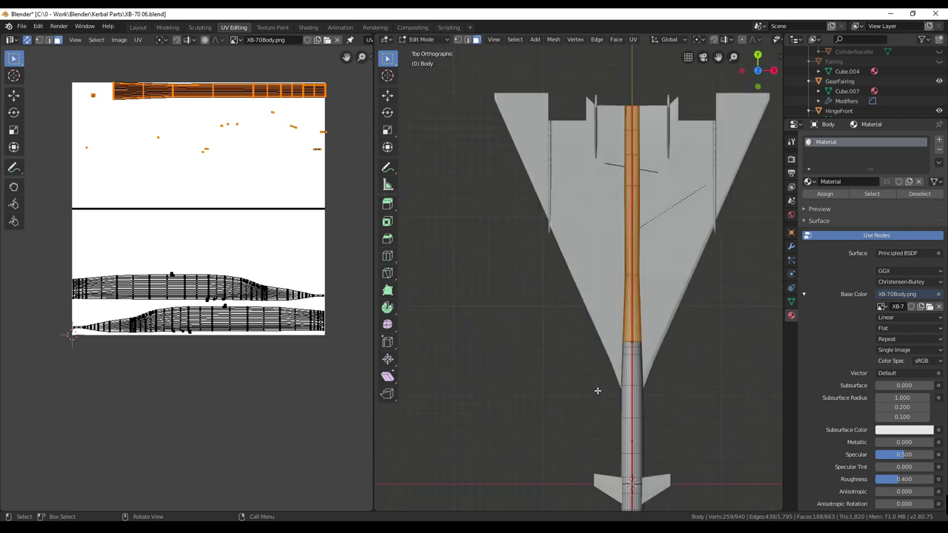
{"action": "key", "text": "KP_Decimal"}
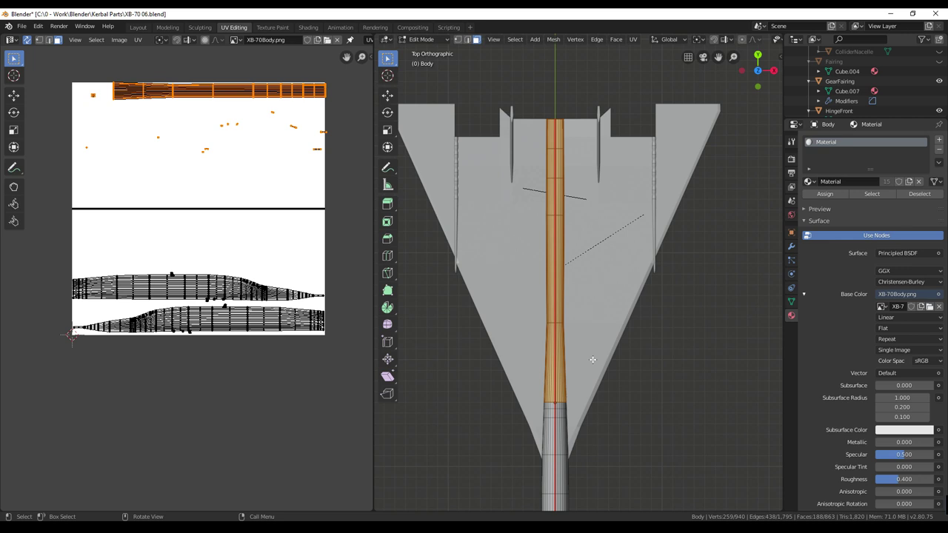
{"action": "key", "text": "u"}
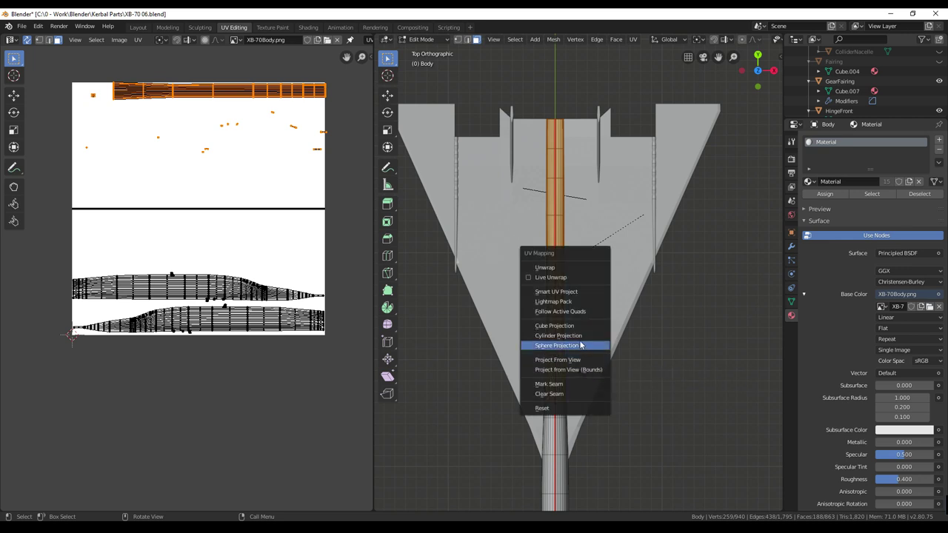
{"action": "left_click", "coordinate": [574, 359]}
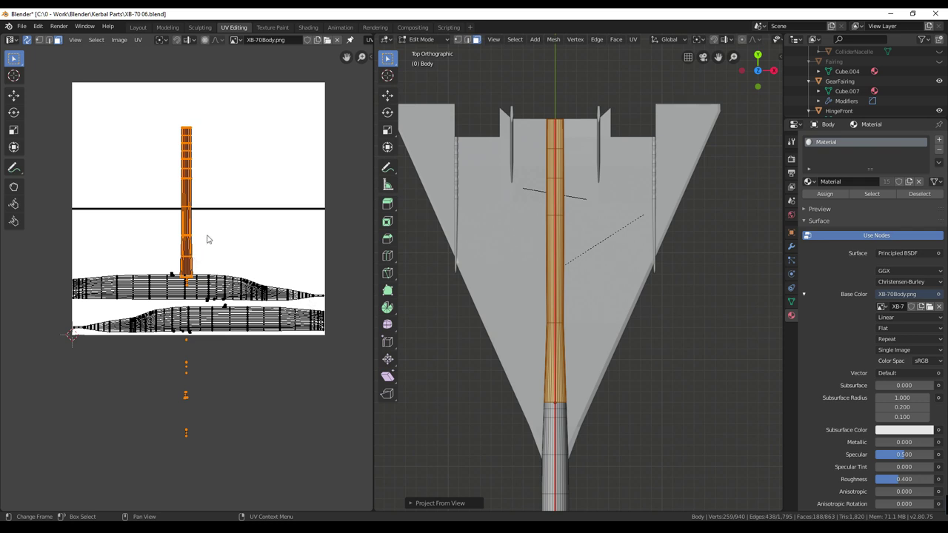
Rotate the projected rear fuselage island to lie horizontally and place it above the two fuselage side islands.
{"action": "scroll", "coordinate": [643, 361], "scroll_direction": "down", "scroll_amount": 5, "text": "shift"}
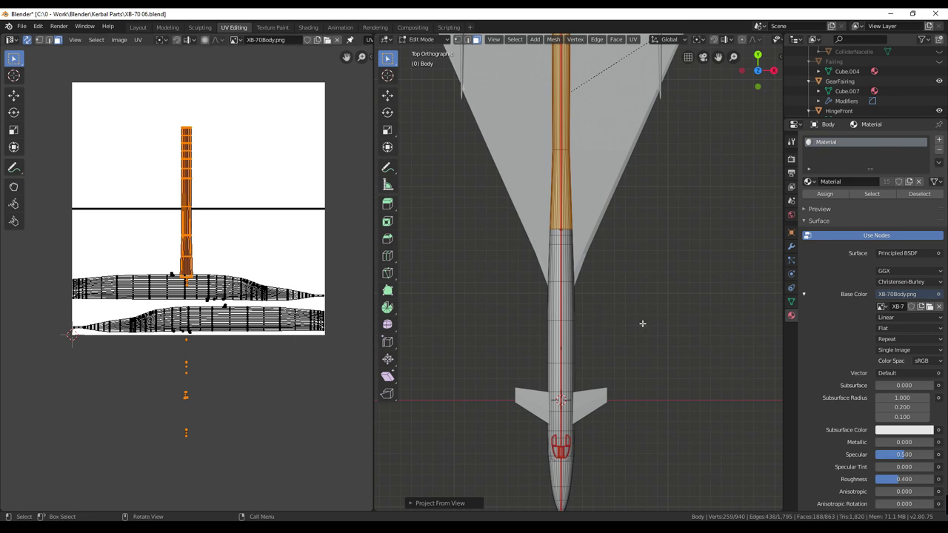
{"action": "middle_click_drag", "start_coordinate": [619, 381], "coordinate": [538, 300]}
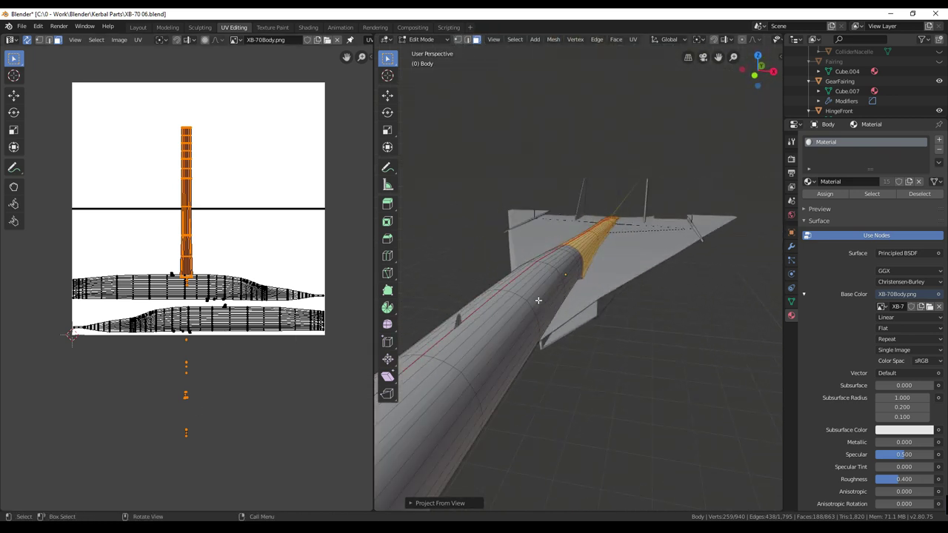
{"action": "middle_click_drag", "start_coordinate": [462, 323], "coordinate": [547, 167]}
{"action": "middle_click_drag", "start_coordinate": [572, 223], "coordinate": [611, 329]}
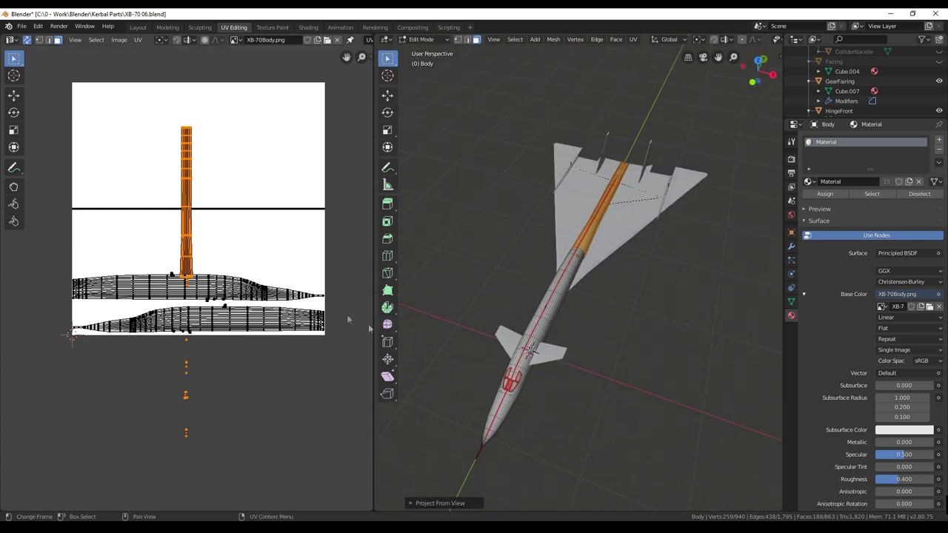
{"action": "key", "text": "g"}
{"action": "left_click", "coordinate": [196, 254]}
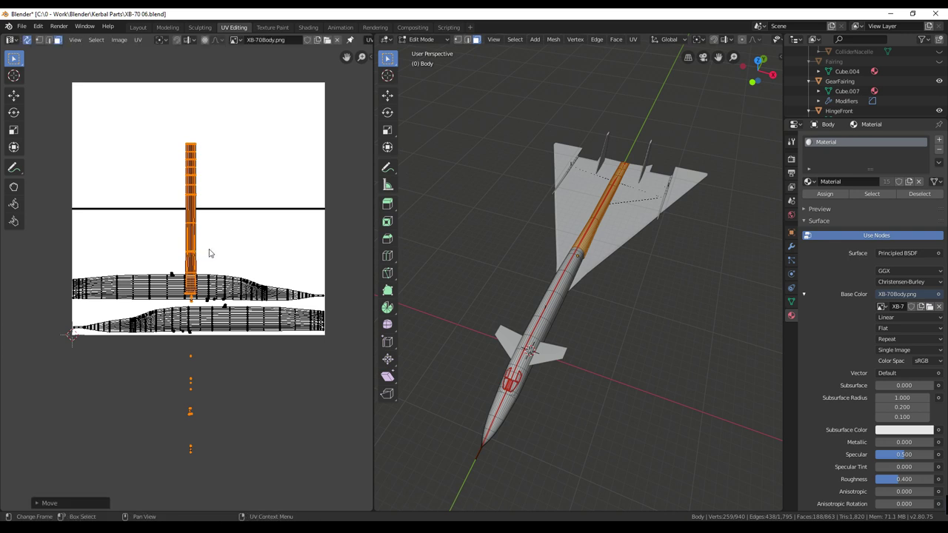
{"action": "key", "text": "r"}
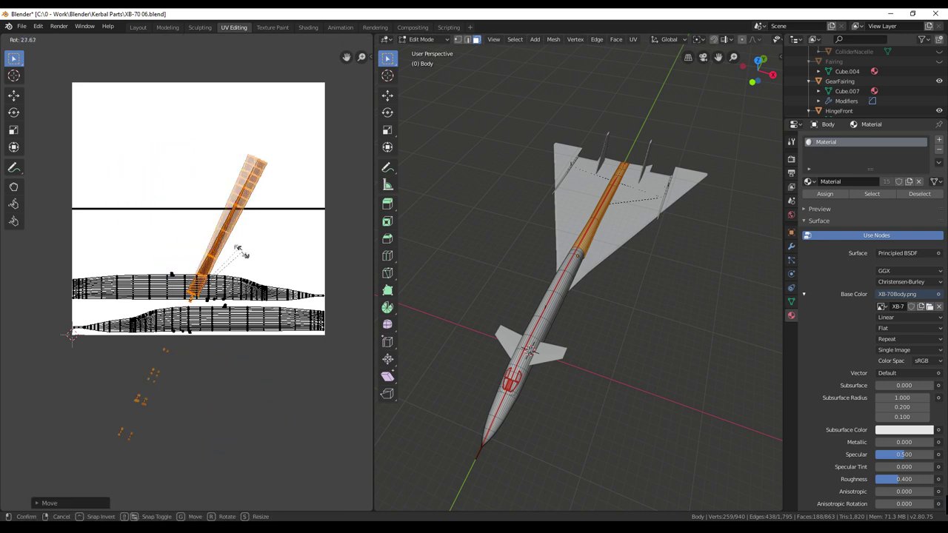
{"action": "left_click", "coordinate": [280, 326]}
{"action": "key", "text": "g"}
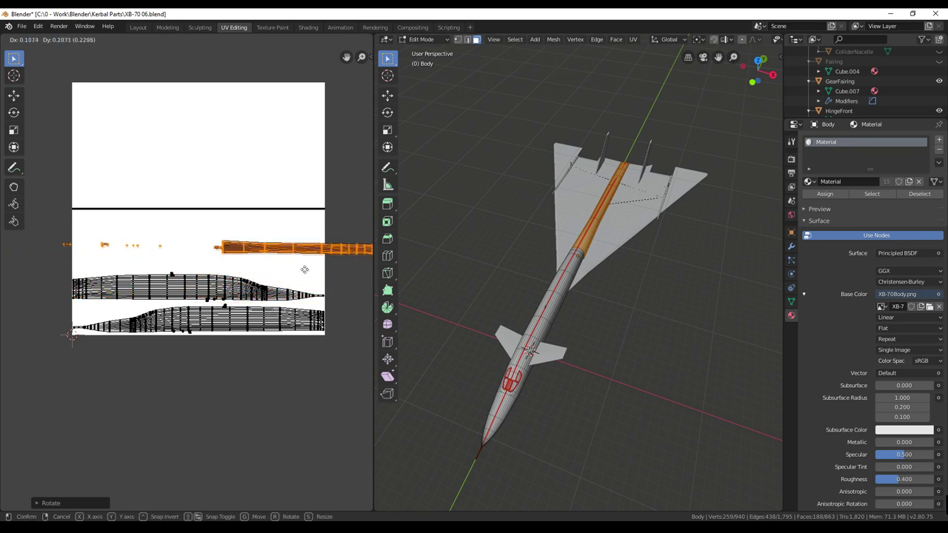
{"action": "left_click", "coordinate": [300, 268]}
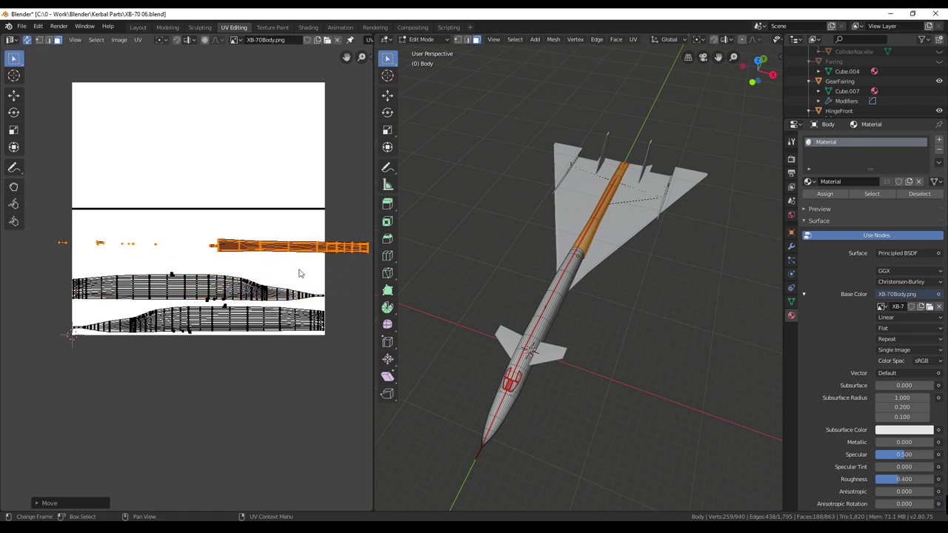
Select the small stray islands beside the rear fuselage island and move them into the gap below it.
{"action": "left_click", "coordinate": [174, 244]}
{"action": "key", "text": "c"}
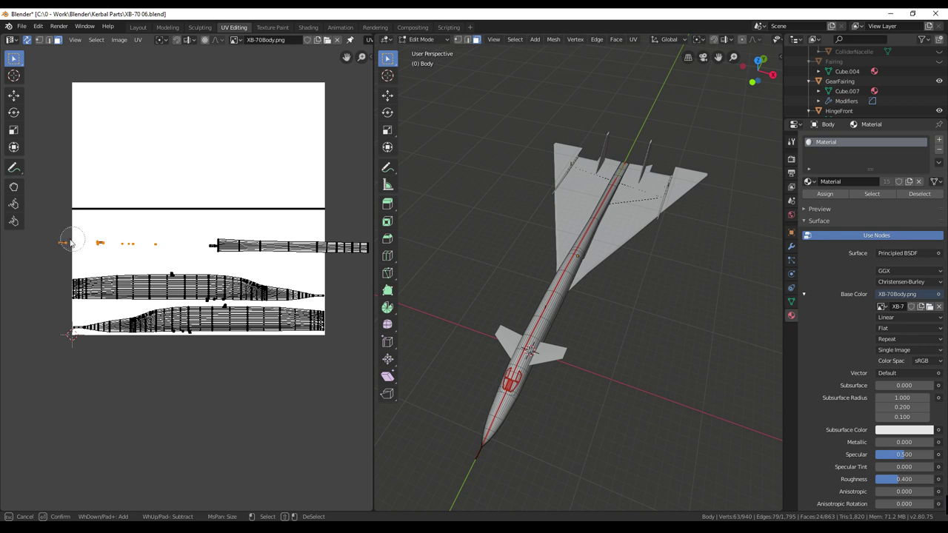
{"action": "right_click", "coordinate": [114, 243]}
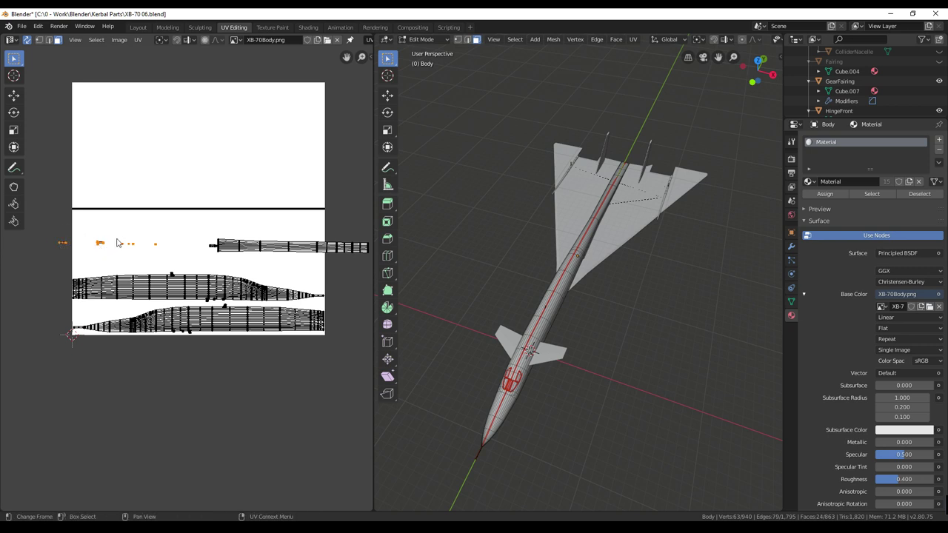
{"action": "key", "text": "g"}
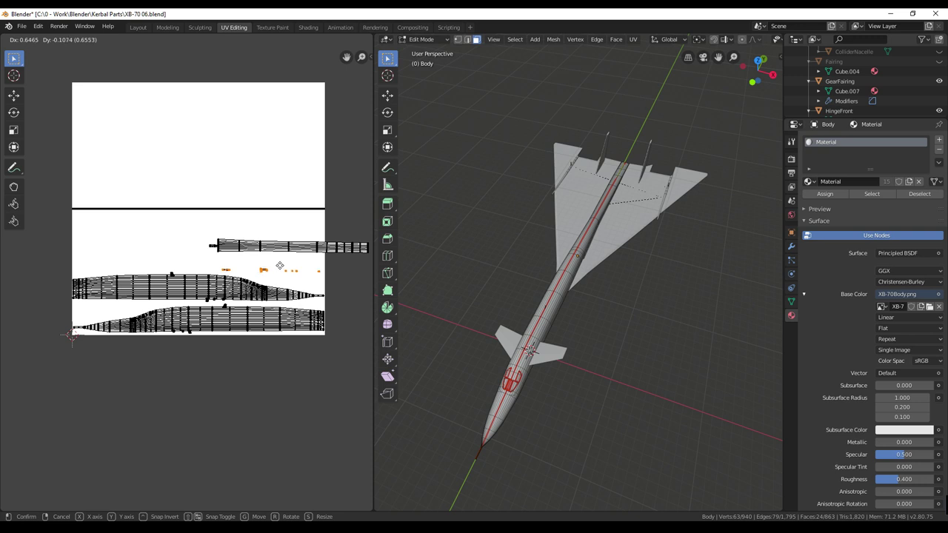
{"action": "left_click", "coordinate": [281, 270]}
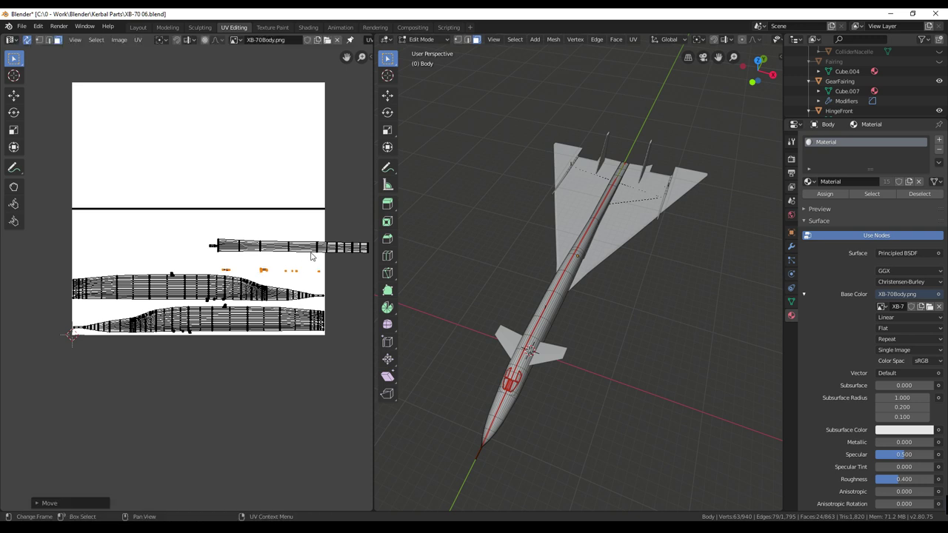
{"action": "key", "text": "g"}
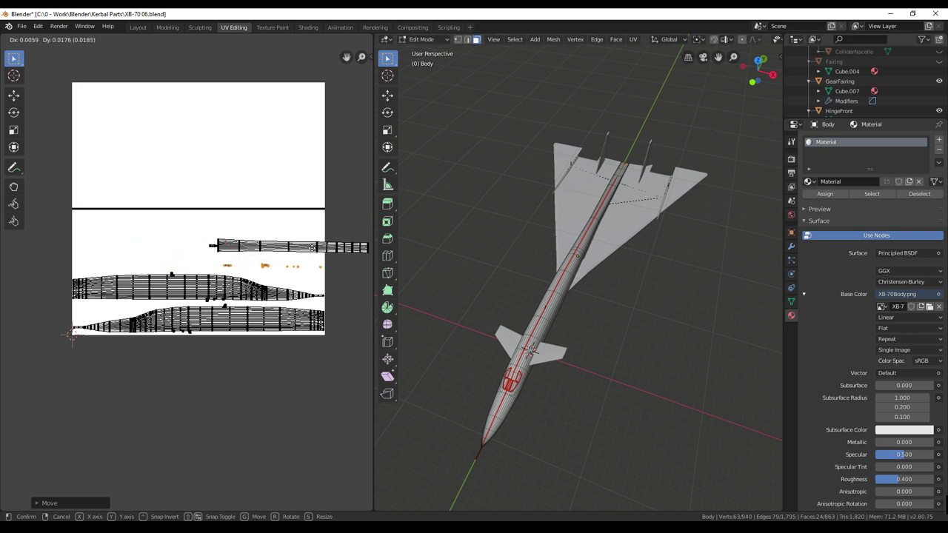
{"action": "left_click", "coordinate": [312, 256]}
Select only the rear fuselage island, then move and enlarge it to span the full image width above the side islands.
{"action": "key", "text": "alt+a"}
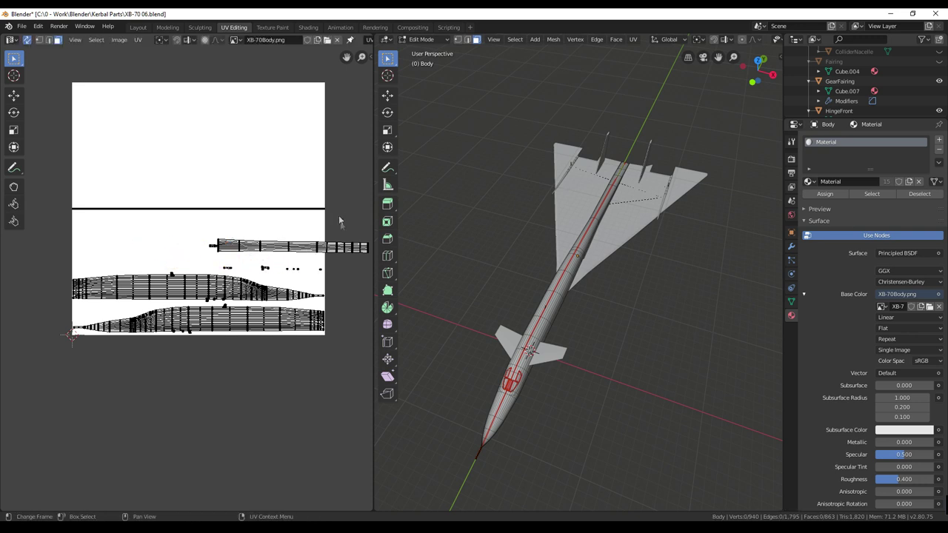
{"action": "key", "text": "c"}
{"action": "mouse_move", "coordinate": [361, 263]}
{"action": "left_mouse_down"}
{"action": "mouse_move", "coordinate": [339, 248]}
{"action": "mouse_move", "coordinate": [190, 247]}
{"action": "left_mouse_up"}
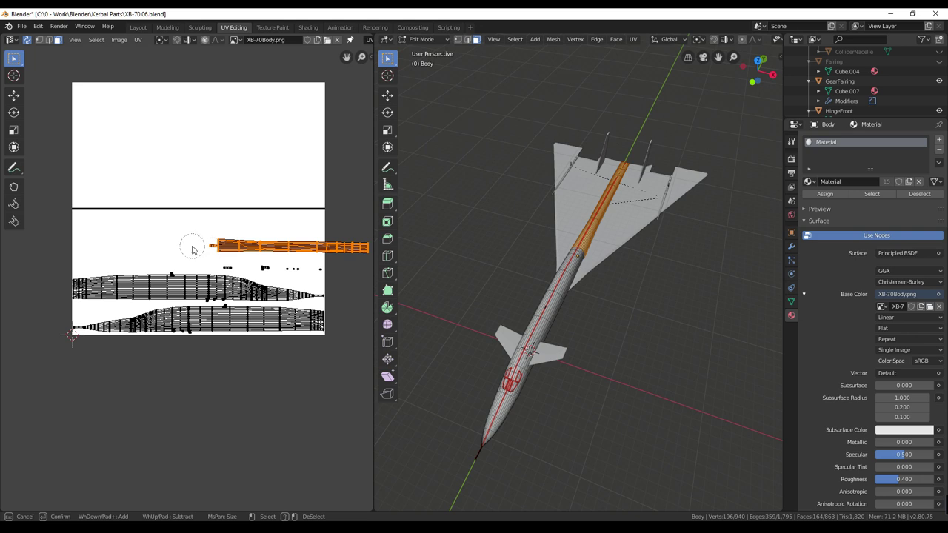
{"action": "key", "text": "Escape"}
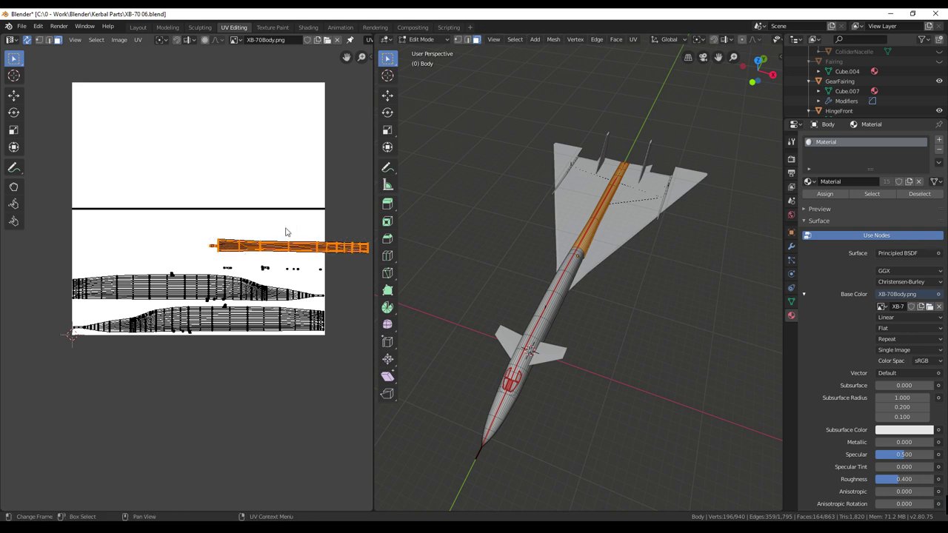
{"action": "key", "text": "g"}
{"action": "left_click", "coordinate": [191, 226]}
{"action": "key", "text": "s"}
{"action": "left_click", "coordinate": [244, 215]}
Select a side face at the front of the rear fuselage and examine where it lies in the UV layout.
{"action": "middle_click_drag", "start_coordinate": [562, 296], "coordinate": [610, 326]}
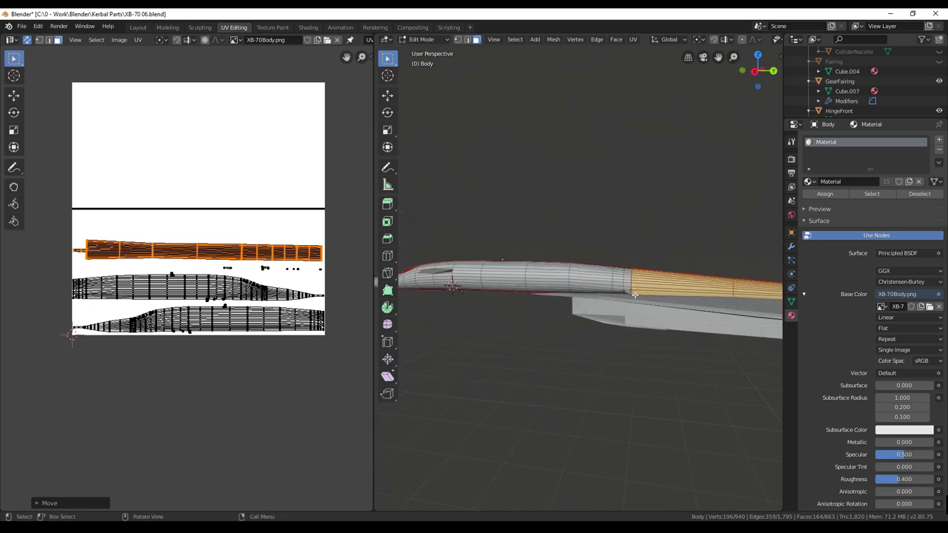
{"action": "middle_click_drag", "start_coordinate": [641, 291], "coordinate": [645, 228]}
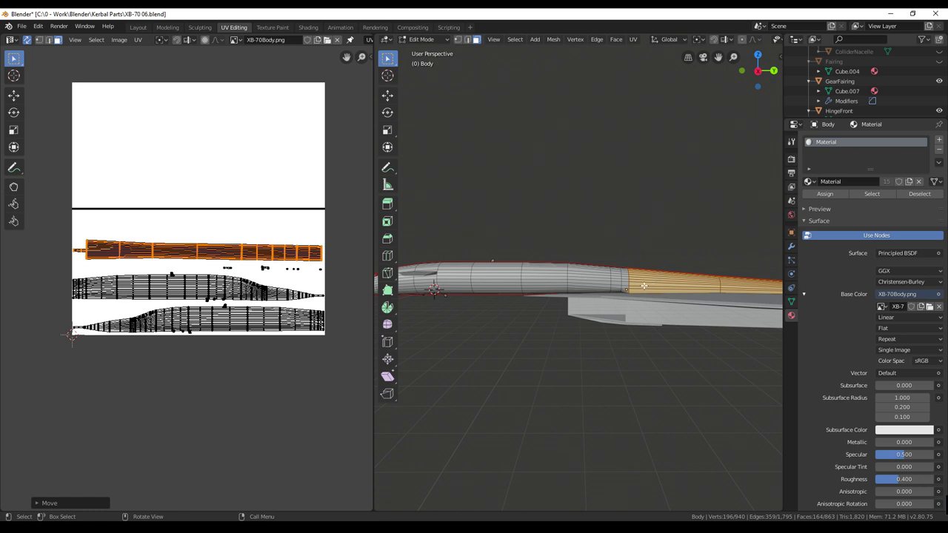
{"action": "middle_click_drag", "start_coordinate": [692, 294], "coordinate": [663, 257]}
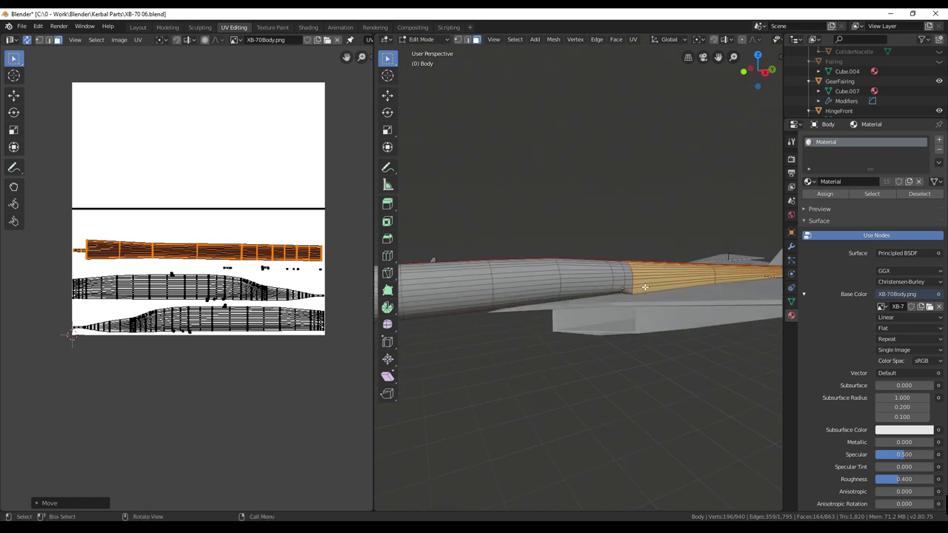
{"action": "left_click", "coordinate": [643, 281]}
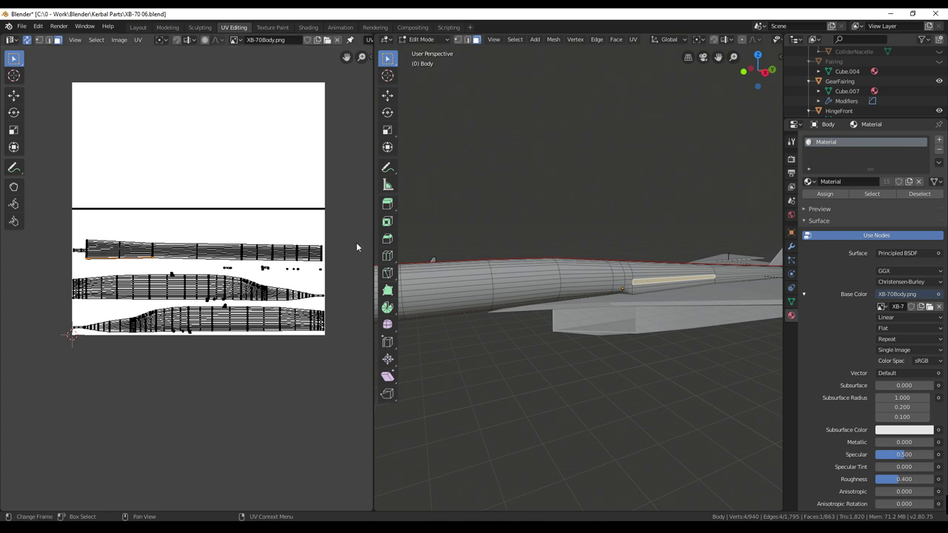
{"action": "scroll", "coordinate": [456, 423], "scroll_direction": "down", "scroll_amount": 5}
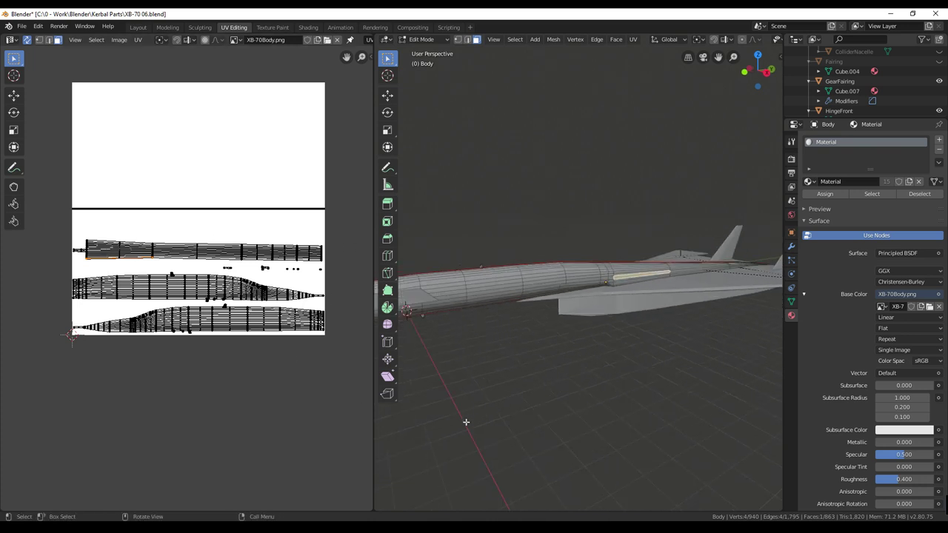
{"action": "scroll", "coordinate": [491, 382], "scroll_direction": "down", "scroll_amount": 3}
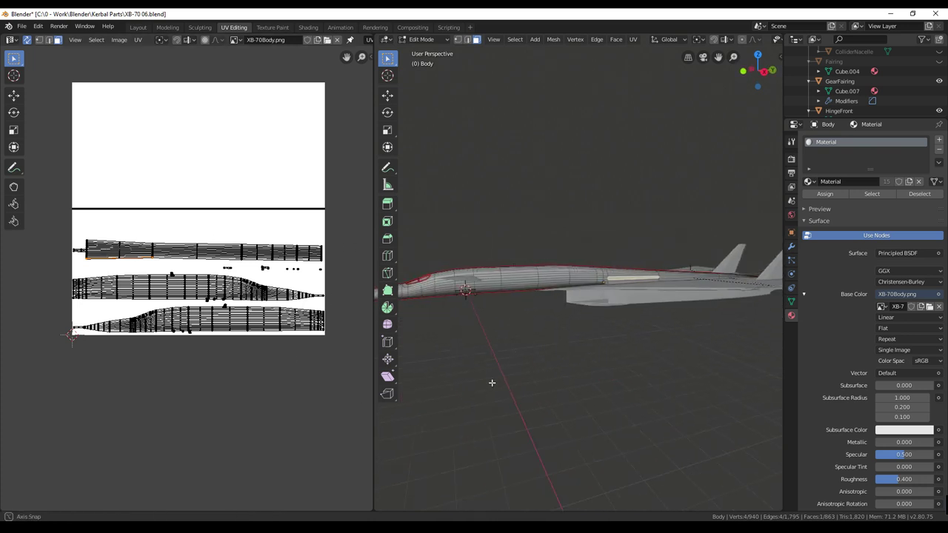
In the top orthographic view, select the faces of the side and front cockpit windows on one half of the nose.
{"action": "key", "text": "KP_7"}
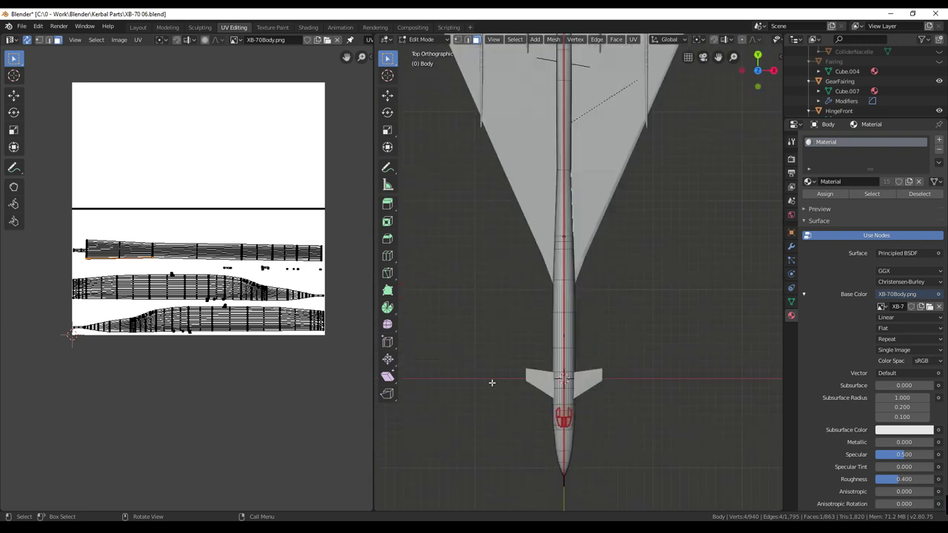
{"action": "scroll", "coordinate": [562, 300], "scroll_direction": "up", "scroll_amount": 10}
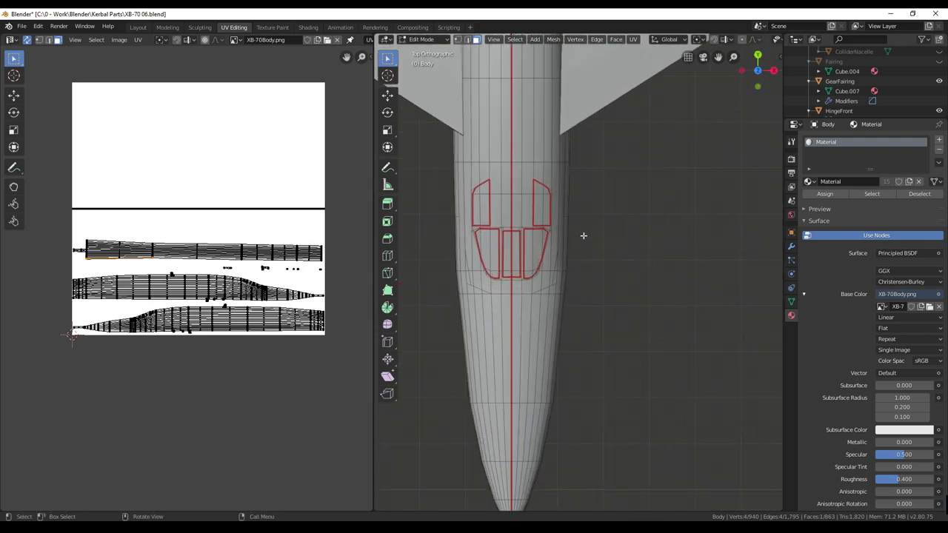
{"action": "middle_click_drag", "start_coordinate": [653, 283], "coordinate": [683, 318], "text": "shift"}
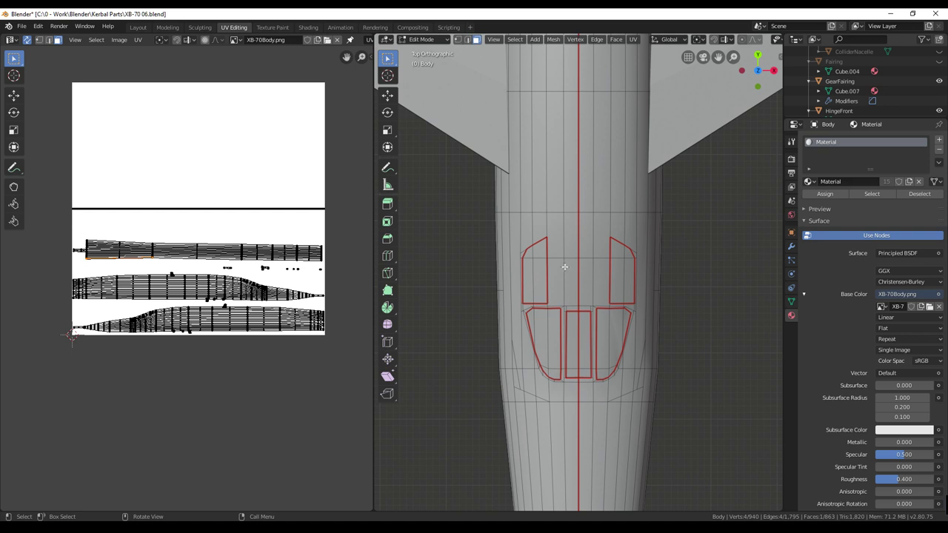
{"action": "left_click", "coordinate": [539, 248]}
{"action": "left_click", "coordinate": [527, 256], "text": "shift"}
{"action": "left_click", "coordinate": [526, 285], "text": "shift"}
{"action": "left_click", "coordinate": [541, 285], "text": "shift"}
{"action": "left_click", "coordinate": [530, 326], "text": "shift"}
{"action": "left_click", "coordinate": [548, 331], "text": "shift"}
{"action": "left_click", "coordinate": [556, 356], "text": "shift"}
{"action": "left_click", "coordinate": [553, 368], "text": "shift"}
{"action": "left_click", "coordinate": [545, 371], "text": "shift"}
Add the remaining cockpit windows to the selection, unwrap them with Project From View and place their island above the rear fuselage island.
{"action": "key", "text": "l"}
{"action": "key", "text": "l"}
{"action": "key", "text": "l"}
{"action": "key", "text": "u"}
{"action": "left_click", "coordinate": [606, 310]}
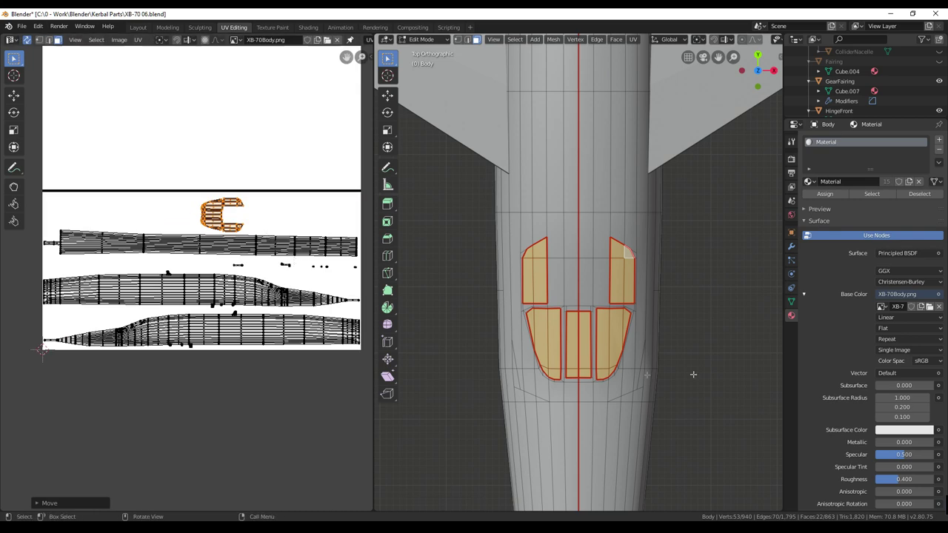
Select all faces of the body and examine the complete UV layout together with the model.
{"action": "scroll", "coordinate": [693, 384], "scroll_direction": "down", "scroll_amount": 6}
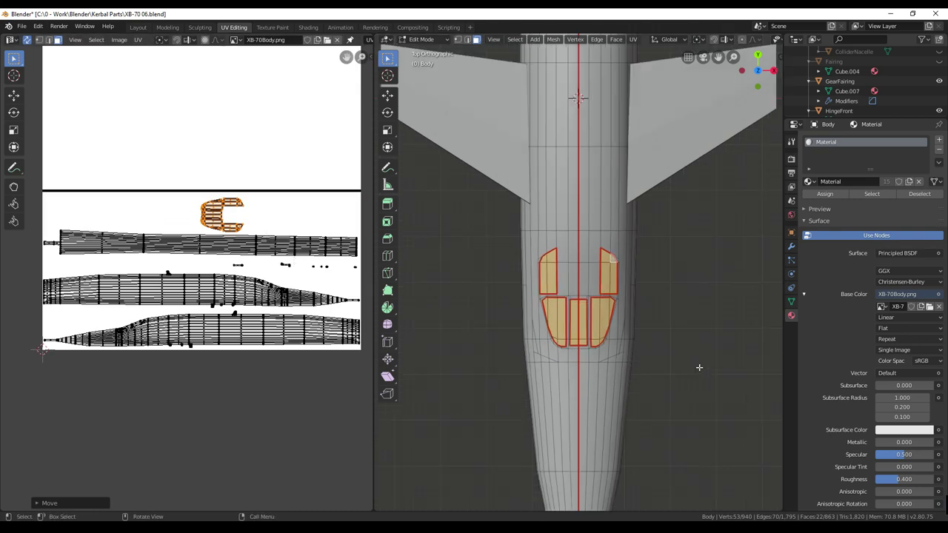
{"action": "scroll", "coordinate": [693, 383], "scroll_direction": "down", "scroll_amount": 3}
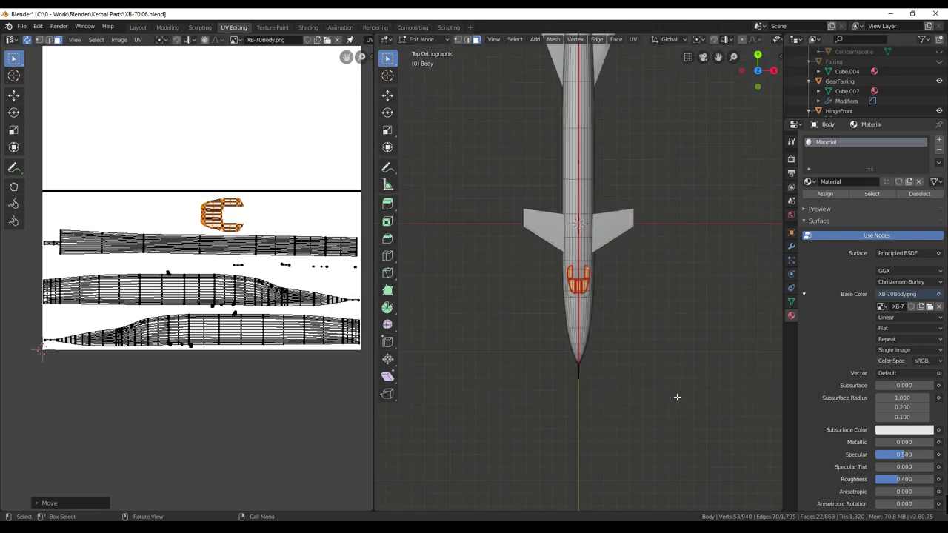
{"action": "middle_click_drag", "start_coordinate": [675, 385], "coordinate": [634, 291]}
{"action": "key", "text": "a"}
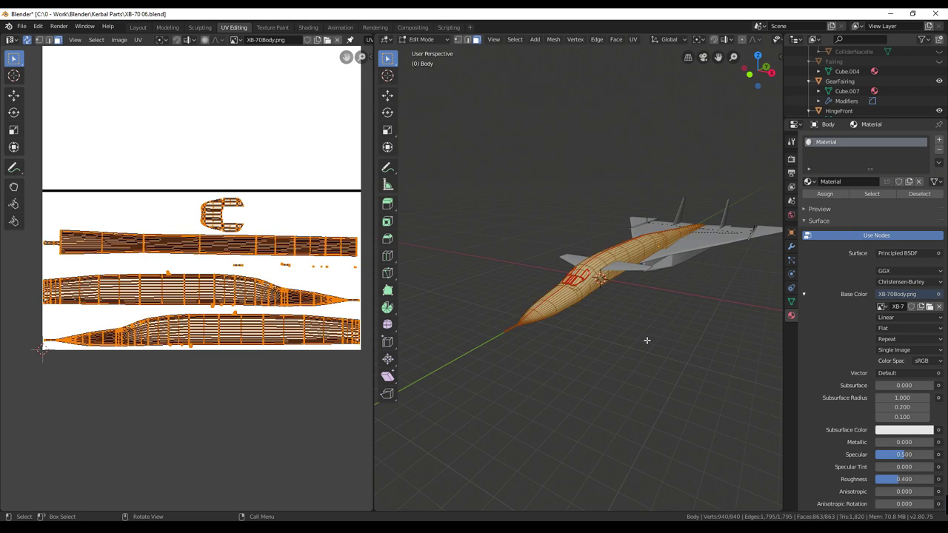
{"action": "middle_click_drag", "start_coordinate": [648, 373], "coordinate": [661, 402]}
{"action": "middle_click_drag", "start_coordinate": [666, 339], "coordinate": [641, 414]}
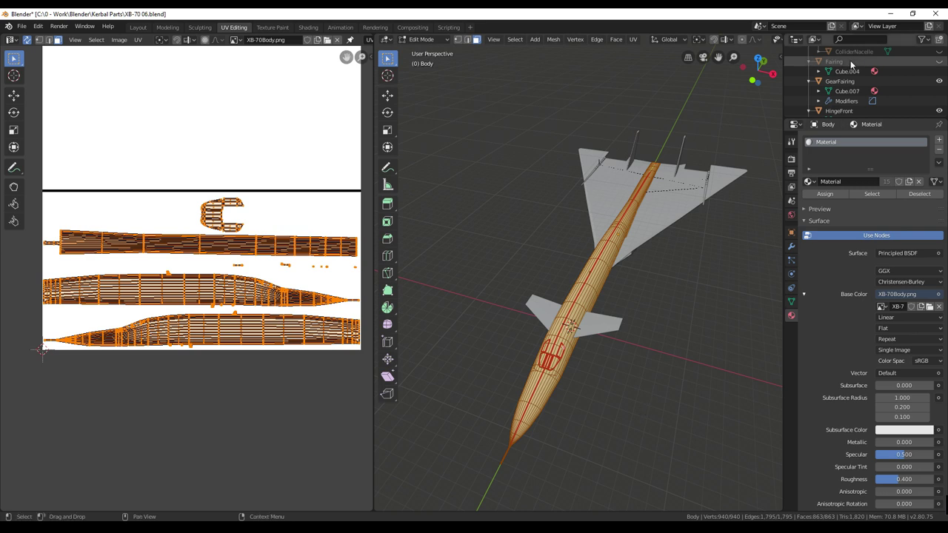
Return the body to Object Mode and select the EngineNacelle object.
{"action": "scroll", "coordinate": [857, 75], "scroll_direction": "up", "scroll_amount": 3}
{"action": "scroll", "coordinate": [856, 69], "scroll_direction": "up", "scroll_amount": 5}
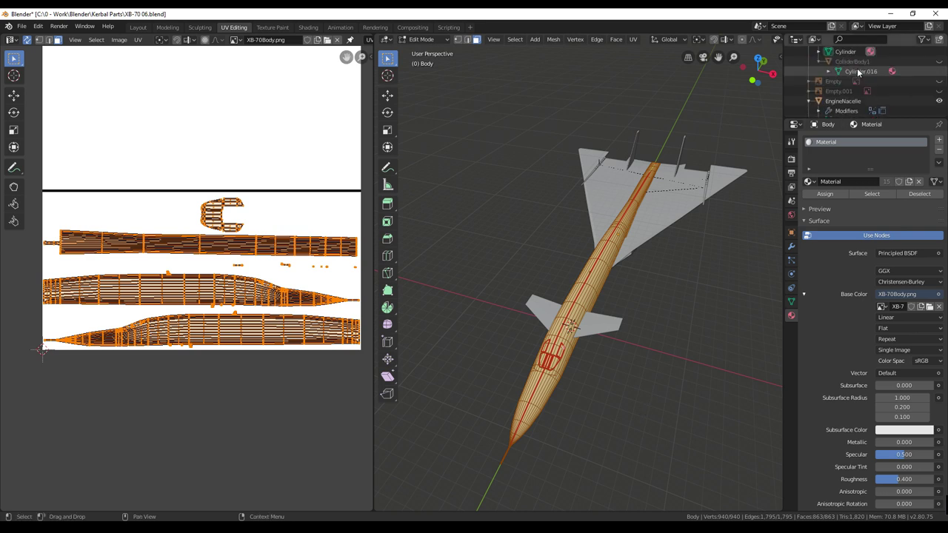
{"action": "scroll", "coordinate": [856, 71], "scroll_direction": "down", "scroll_amount": 5}
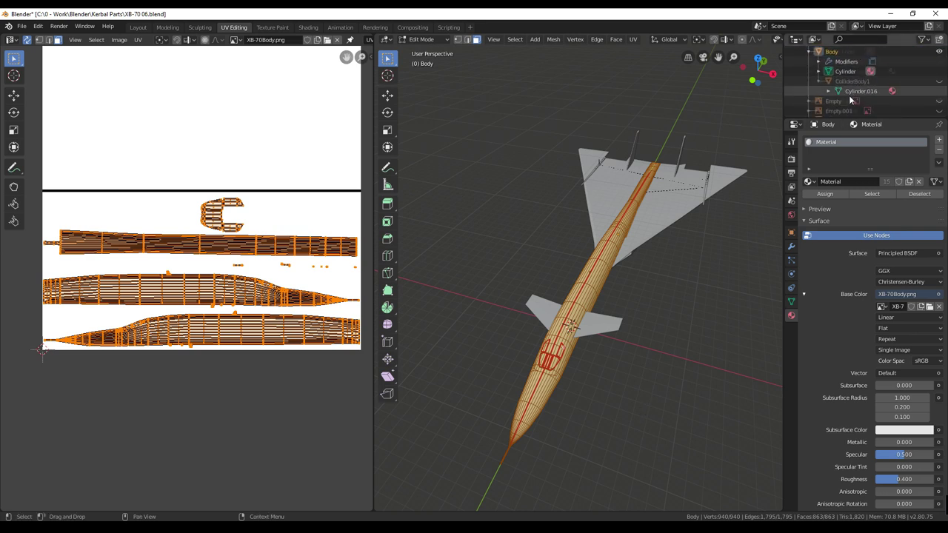
{"action": "scroll", "coordinate": [853, 97], "scroll_direction": "up", "scroll_amount": 3}
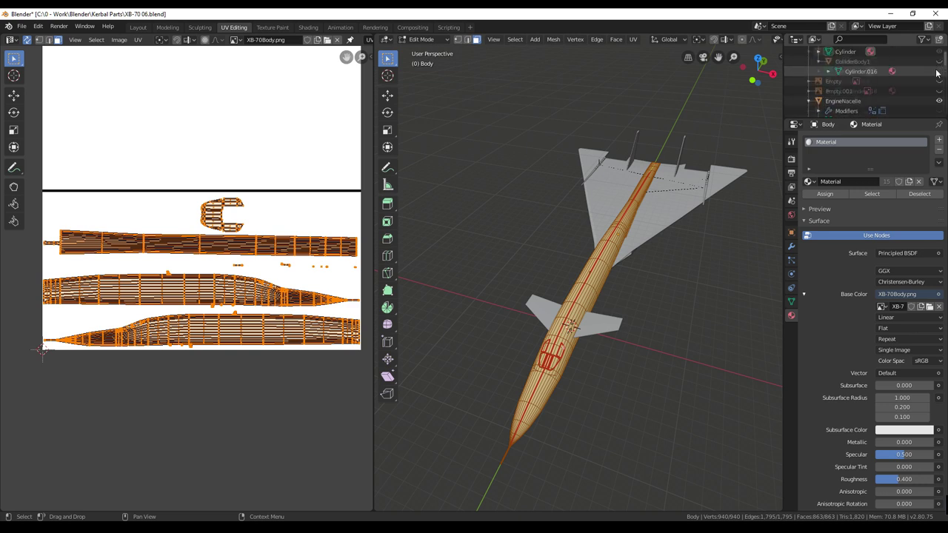
{"action": "scroll", "coordinate": [906, 78], "scroll_direction": "up", "scroll_amount": 4}
{"action": "key", "text": "Tab"}
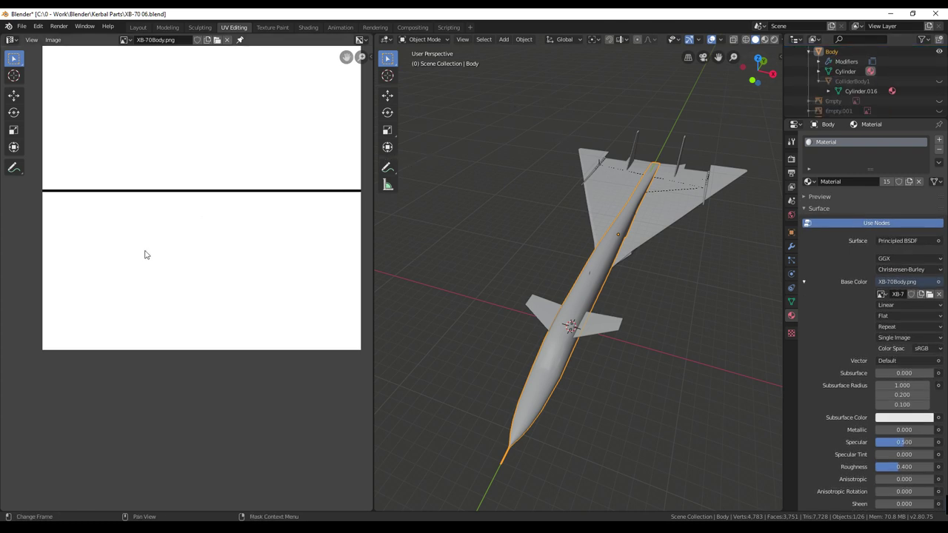
{"action": "scroll", "coordinate": [841, 91], "scroll_direction": "down", "scroll_amount": 3}
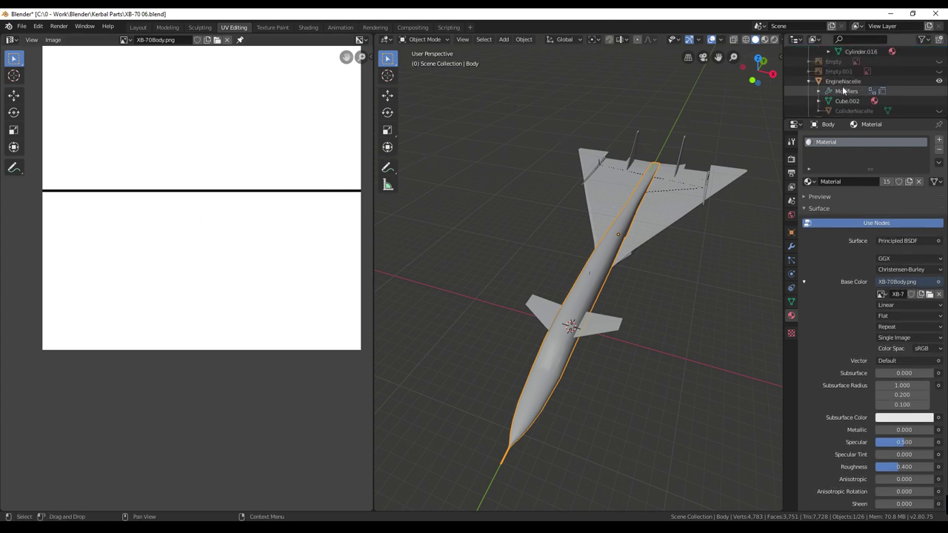
{"action": "left_click", "coordinate": [842, 82]}
{"action": "scroll", "coordinate": [838, 87], "scroll_direction": "down", "scroll_amount": 2}
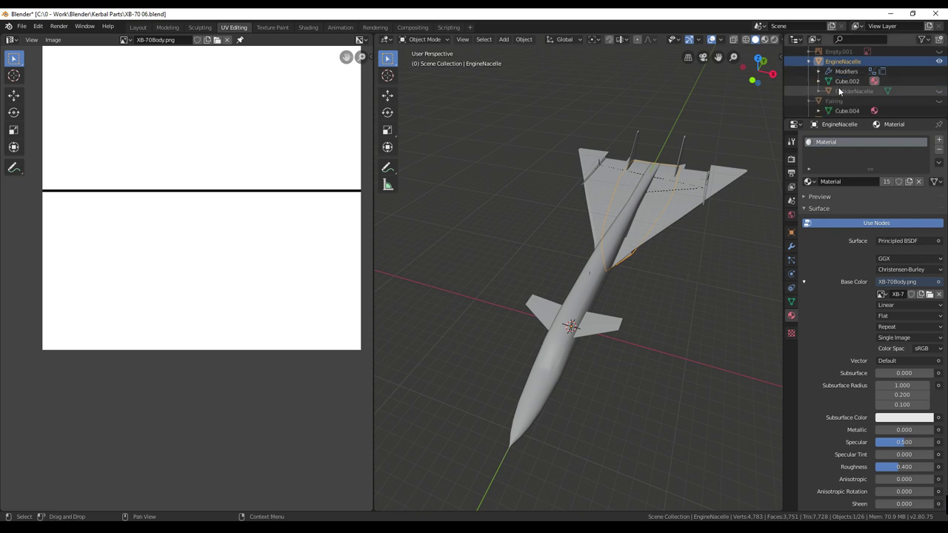
Open the Fairing object in Edit Mode and select all its faces in the right orthographic view.
{"action": "left_click", "coordinate": [838, 100]}
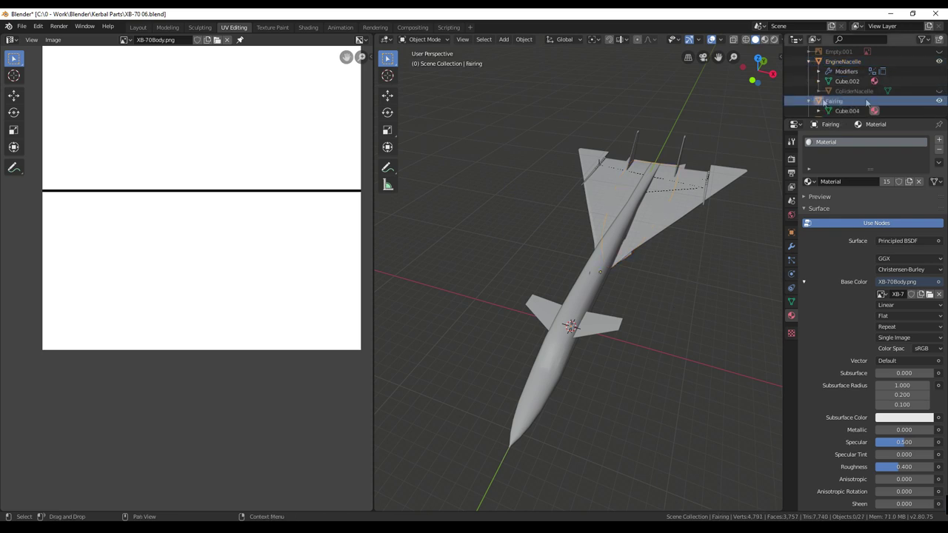
{"action": "key", "text": "Tab"}
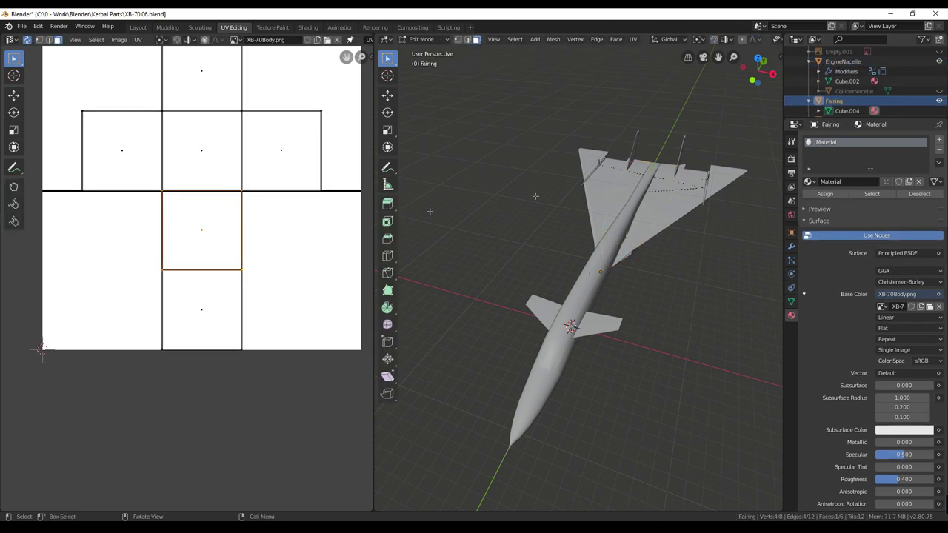
{"action": "scroll", "coordinate": [323, 247], "scroll_direction": "down", "scroll_amount": 1}
{"action": "middle_click_drag", "start_coordinate": [503, 237], "coordinate": [605, 311]}
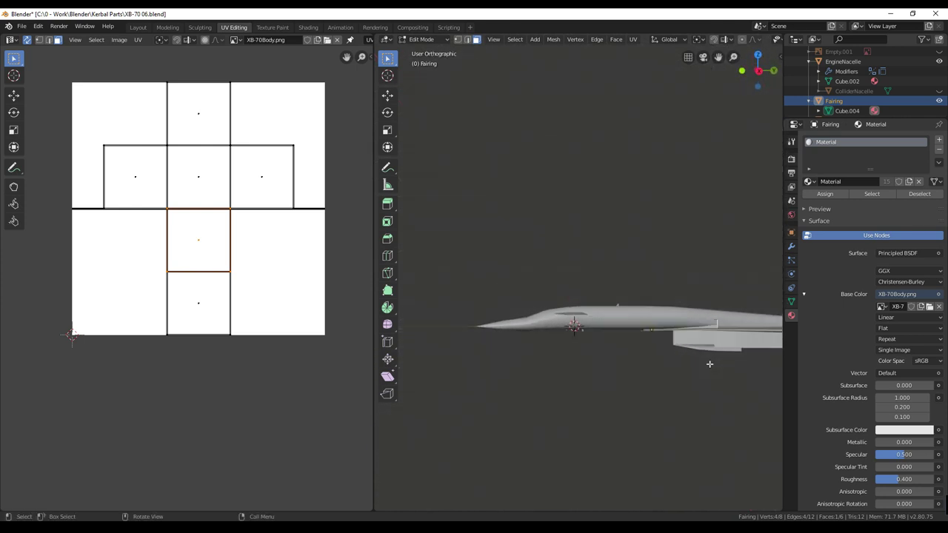
{"action": "middle_click_drag", "start_coordinate": [710, 363], "coordinate": [619, 298], "text": "alt"}
{"action": "scroll", "coordinate": [619, 298], "scroll_direction": "up", "scroll_amount": 4}
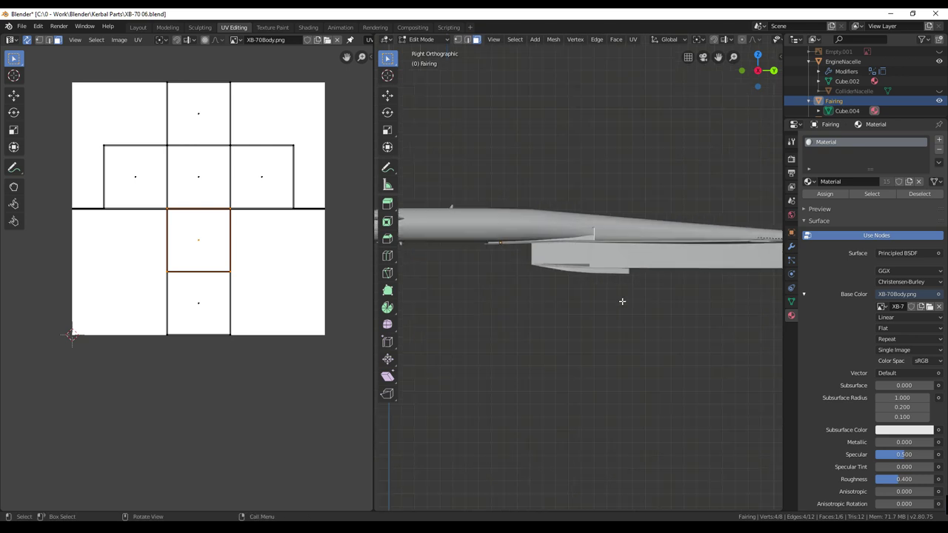
{"action": "key", "text": "ctrl+i"}
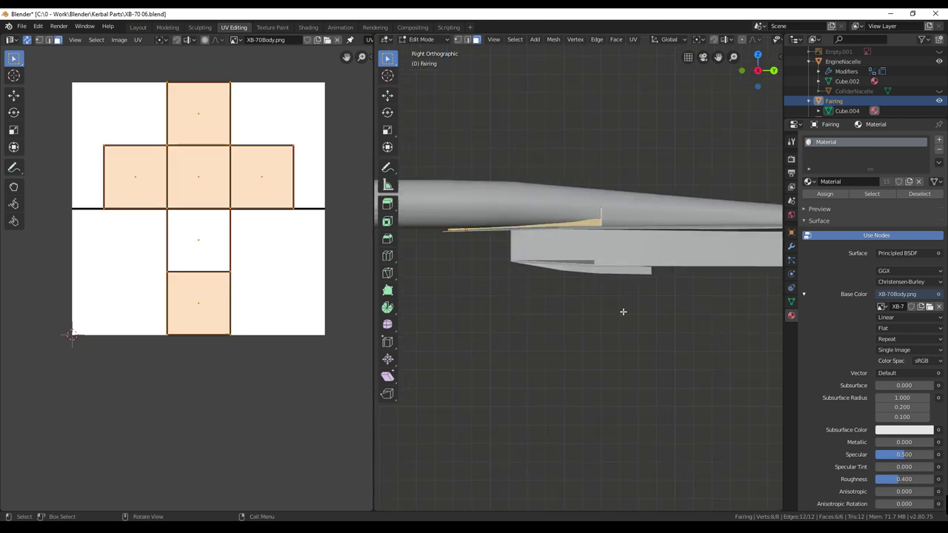
Unwrap the fairing with Project From View and place its island just below the black dividing line, near the image's left edge.
{"action": "key", "text": "u"}
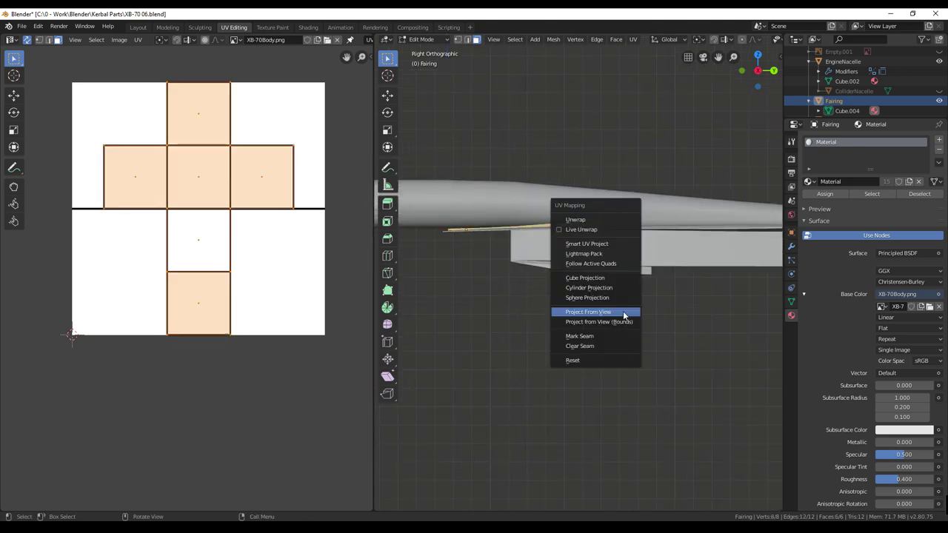
{"action": "left_click", "coordinate": [623, 311]}
{"action": "key", "text": "g"}
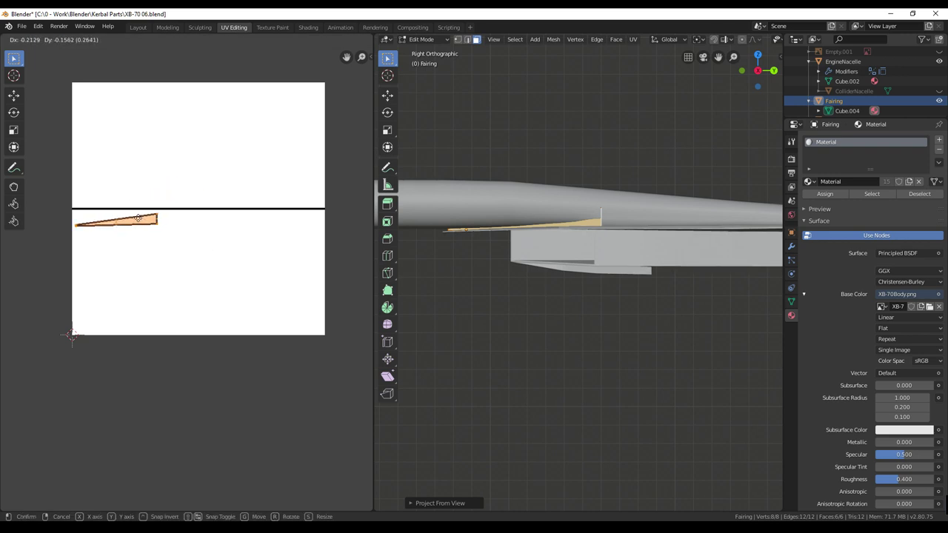
{"action": "left_click", "coordinate": [138, 217]}
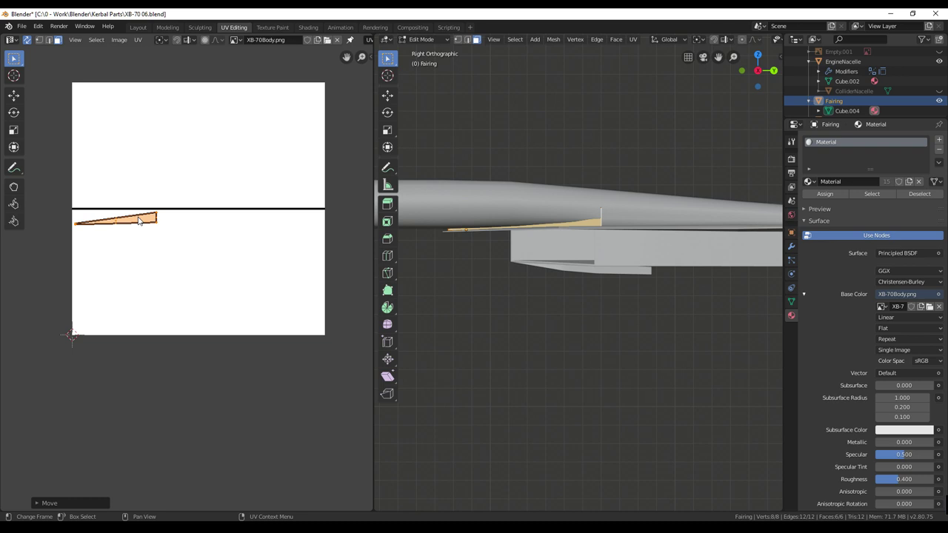
Return the fairing to Object Mode and open the EngineNacelle object in Edit Mode.
{"action": "scroll", "coordinate": [856, 69], "scroll_direction": "down", "scroll_amount": 1}
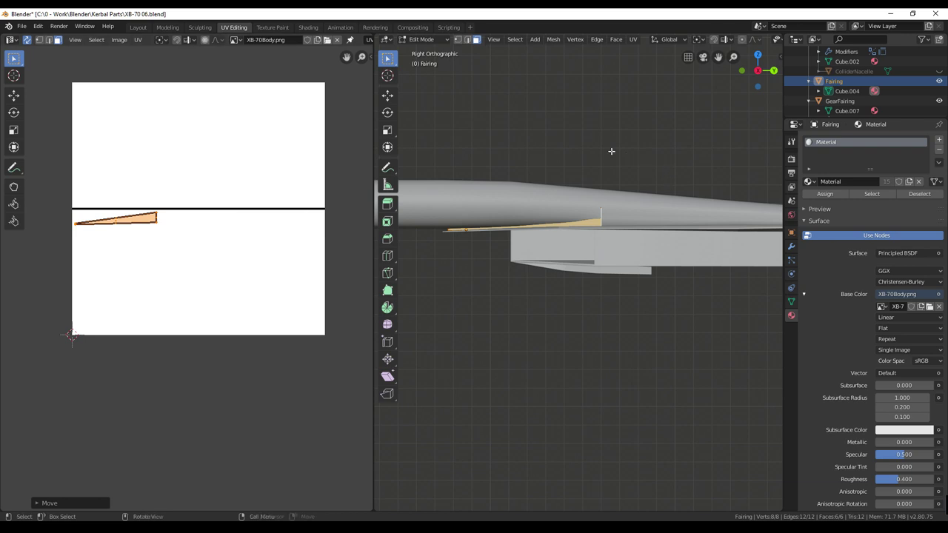
{"action": "middle_click_drag", "start_coordinate": [611, 152], "coordinate": [615, 165], "text": "shift"}
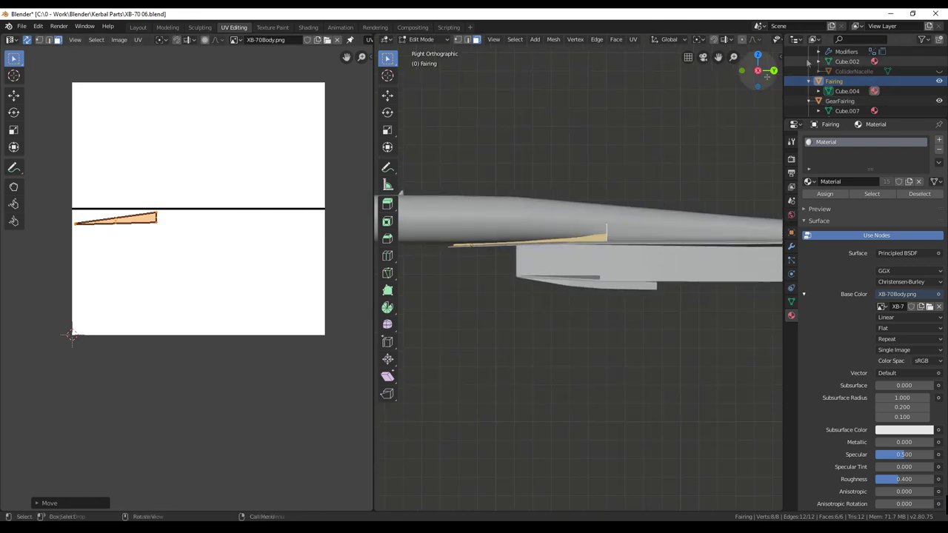
{"action": "scroll", "coordinate": [866, 81], "scroll_direction": "up", "scroll_amount": 3}
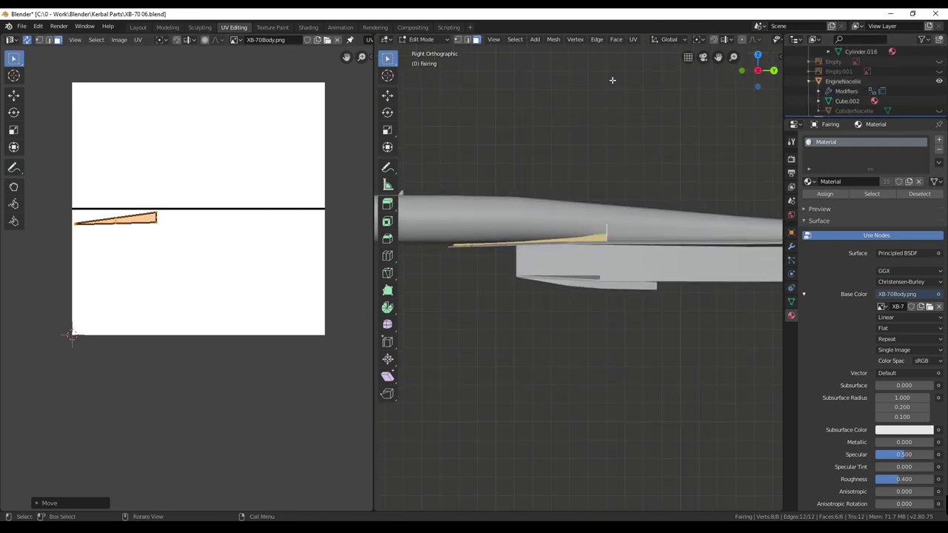
{"action": "key", "text": "Tab"}
{"action": "left_click", "coordinate": [851, 81]}
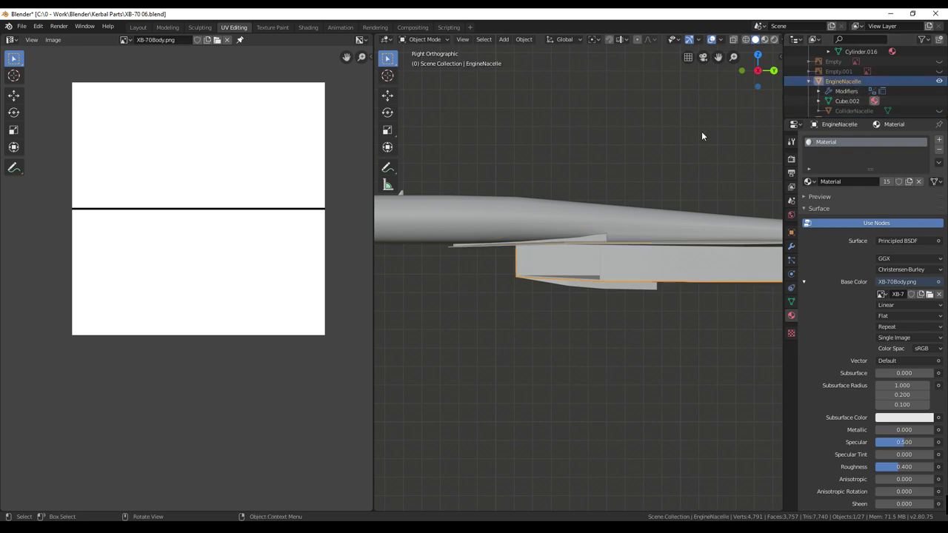
{"action": "key", "text": "Tab"}
Inspect the nacelle's underside, and switch to Photoshop to examine the side-view XB-70 reference photo.
{"action": "middle_click_drag", "start_coordinate": [641, 200], "coordinate": [634, 169]}
{"action": "middle_click_drag", "start_coordinate": [733, 252], "coordinate": [644, 414]}
{"action": "left_click", "coordinate": [561, 524]}
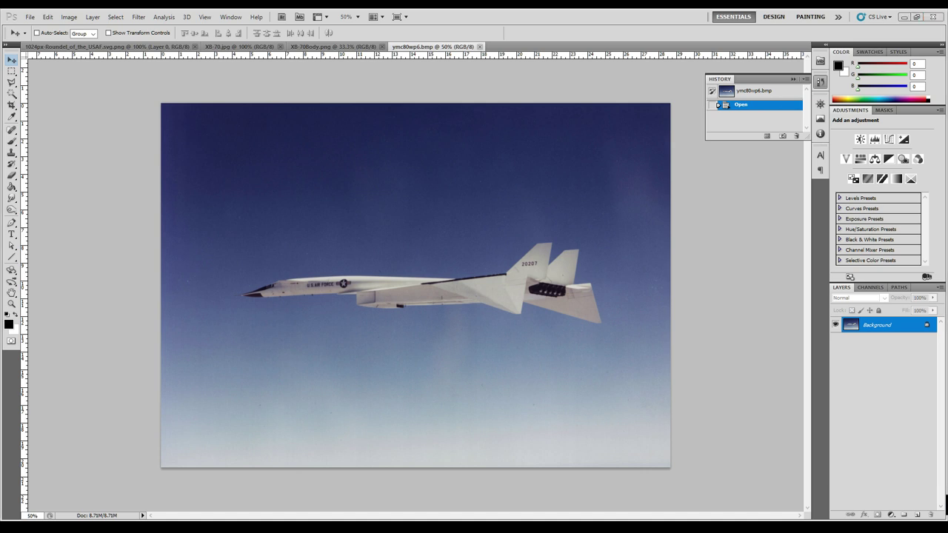
{"action": "left_click_drag", "start_coordinate": [585, 26], "coordinate": [583, 49]}
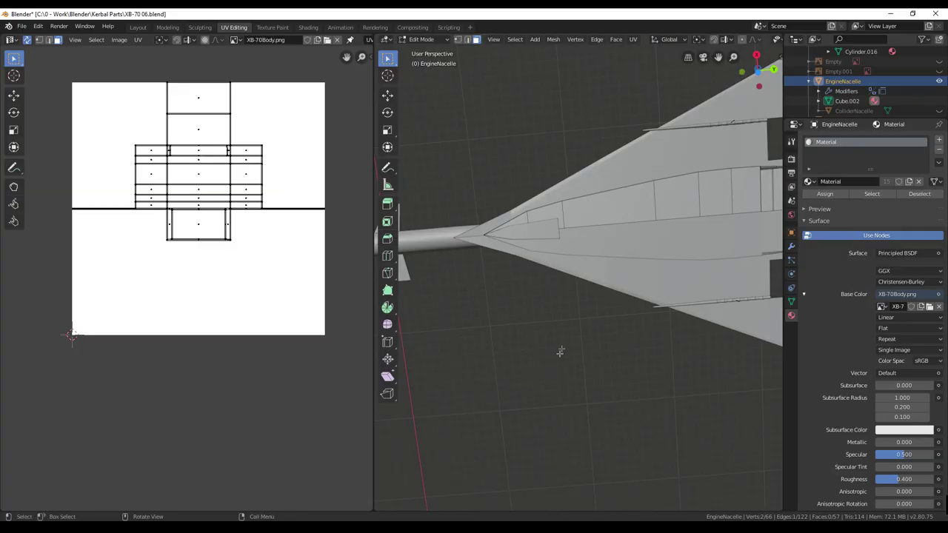
Back in Blender, select the face loops along the engine nacelle's side in the right orthographic view.
{"action": "middle_click_drag", "start_coordinate": [559, 352], "coordinate": [582, 432]}
{"action": "key", "text": "KP_5"}
{"action": "middle_click_drag", "start_coordinate": [618, 340], "coordinate": [526, 316]}
{"action": "key", "text": "KP_3"}
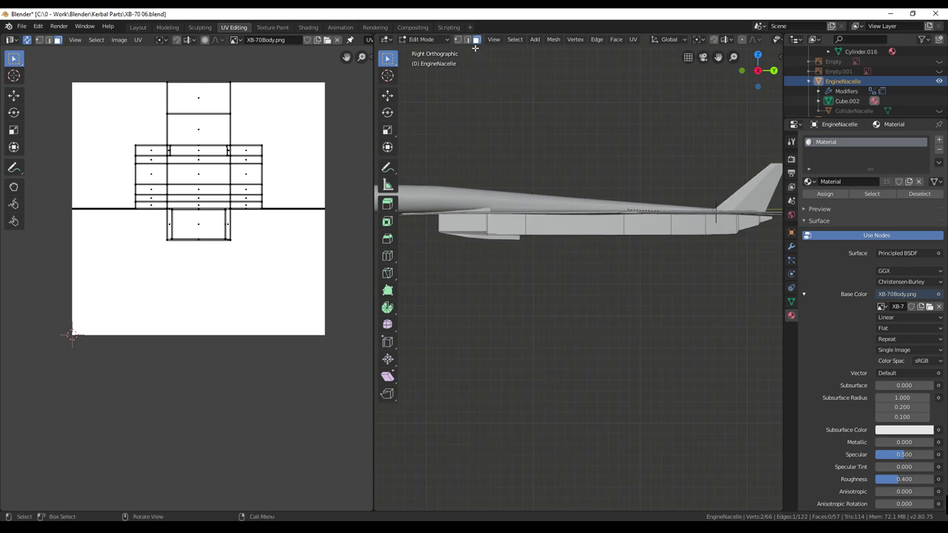
{"action": "left_click", "coordinate": [529, 214], "text": "alt"}
{"action": "left_click", "coordinate": [463, 224], "text": "alt+shift"}
{"action": "middle_click_drag", "start_coordinate": [463, 224], "coordinate": [647, 302]}
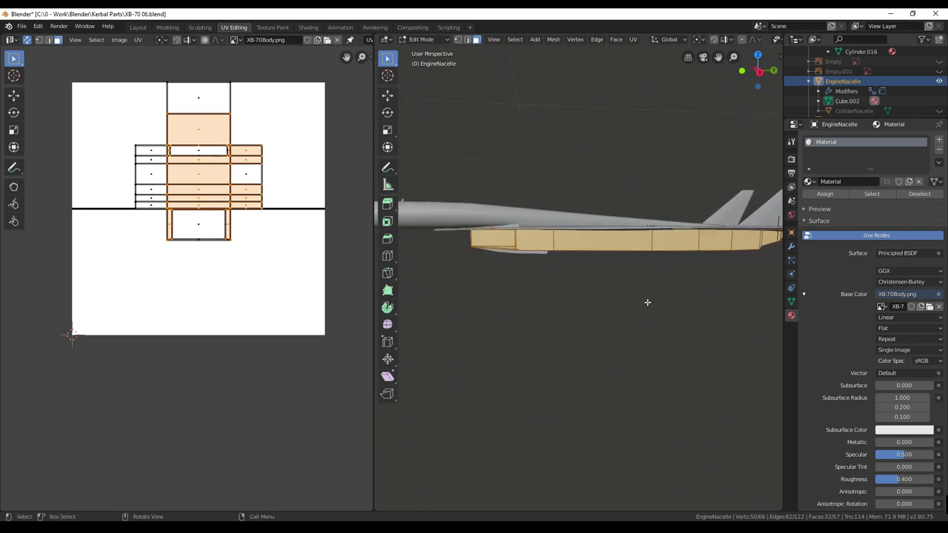
Unwrap the nacelle side with Project From View, enlarge its island to nearly the image's width and place it above the dividing line.
{"action": "key", "text": "KP_3"}
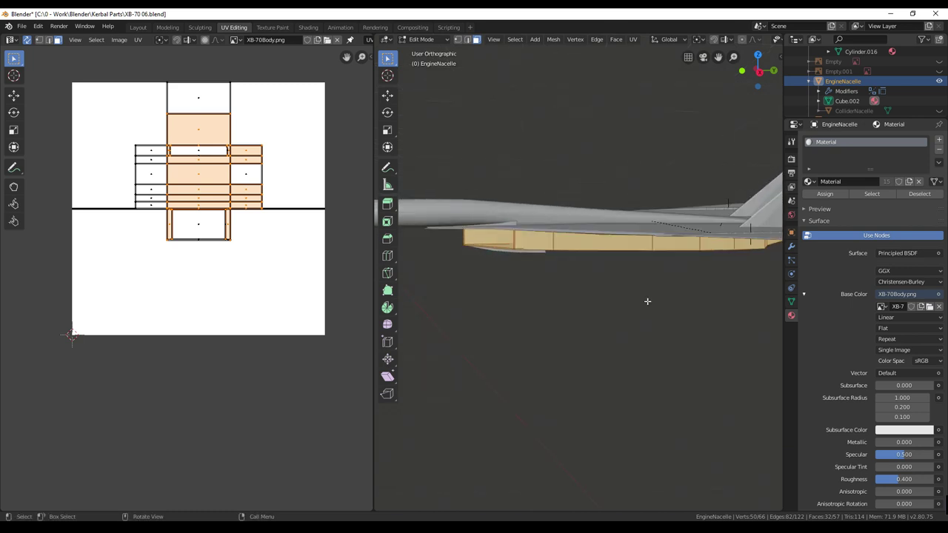
{"action": "scroll", "coordinate": [644, 299], "scroll_direction": "down", "scroll_amount": 1}
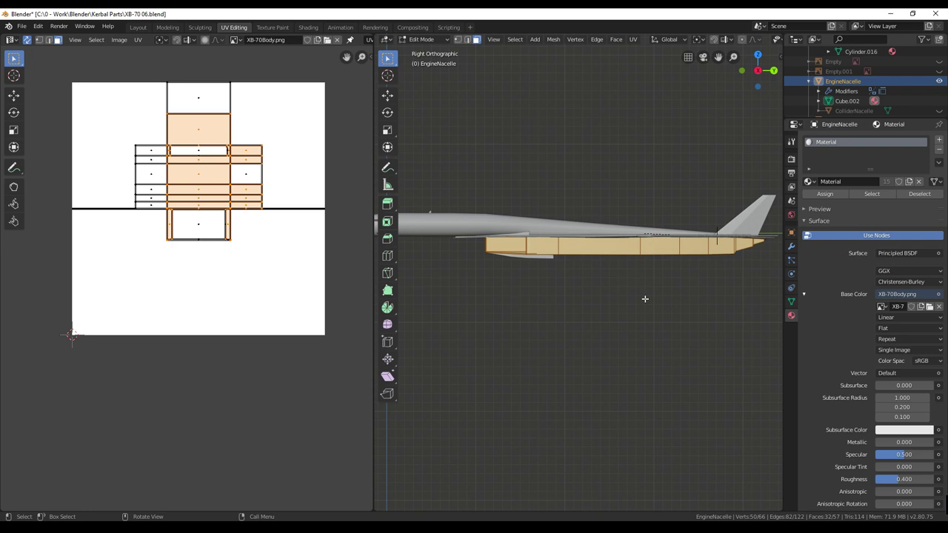
{"action": "key", "text": "u"}
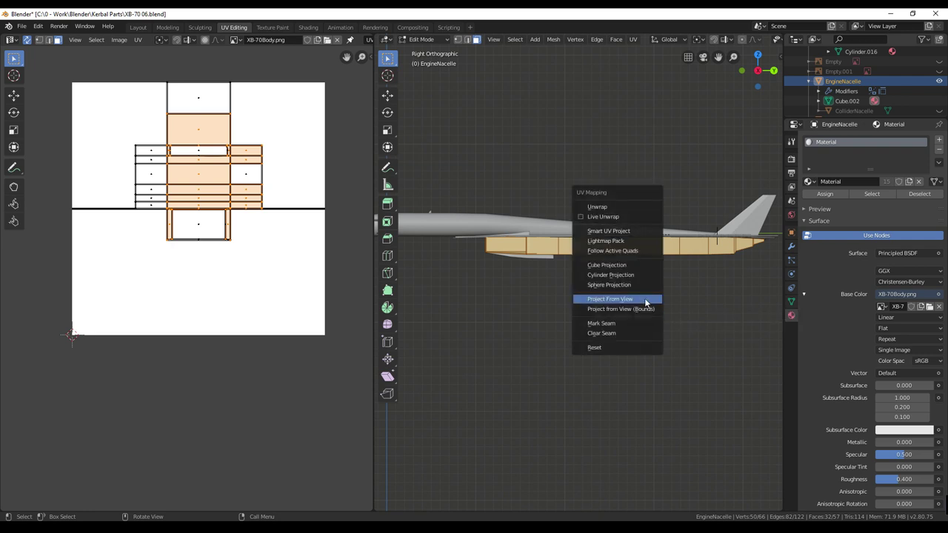
{"action": "left_click", "coordinate": [645, 300]}
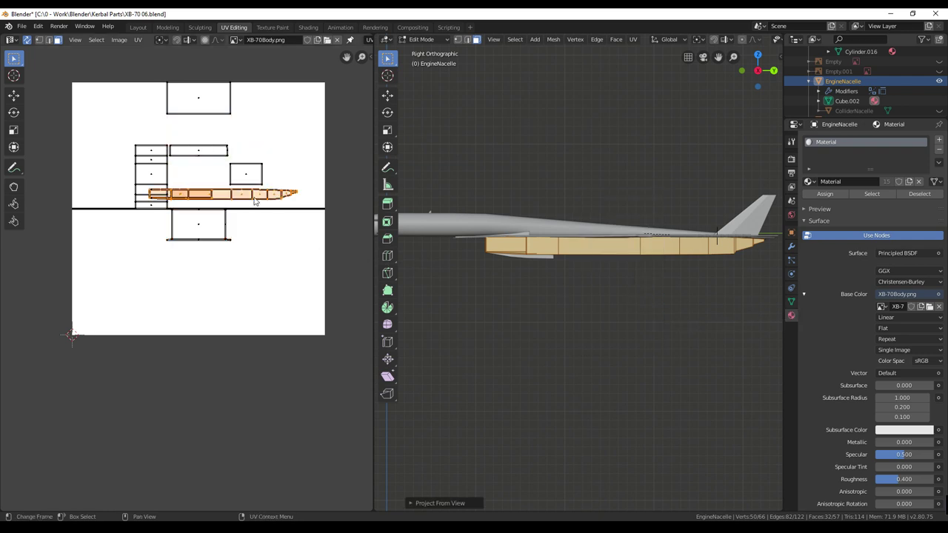
{"action": "key", "text": "s"}
{"action": "left_click", "coordinate": [546, 329]}
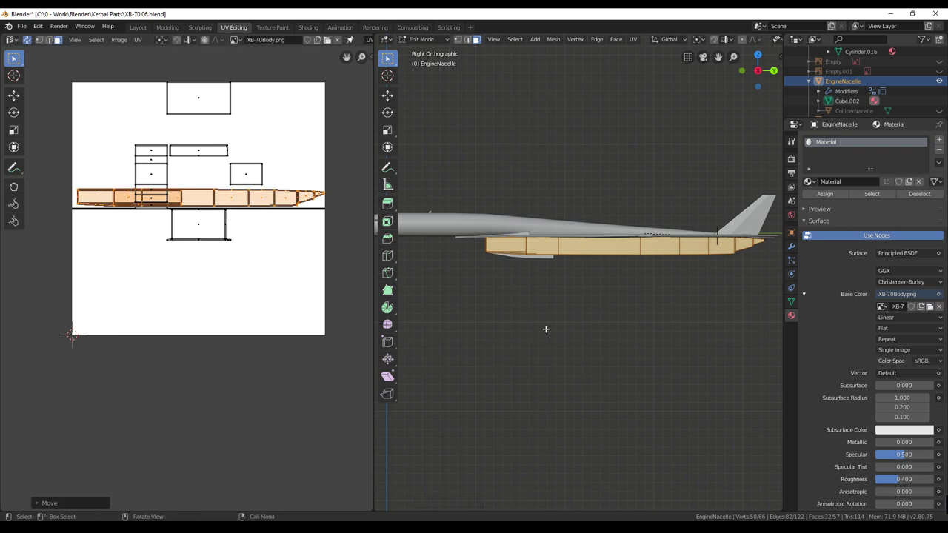
Invert the face selection and unwrap the nacelle's underside with Project From View in the bottom orthographic view.
{"action": "key", "text": "ctrl+i"}
{"action": "middle_click_drag", "start_coordinate": [559, 332], "coordinate": [563, 278]}
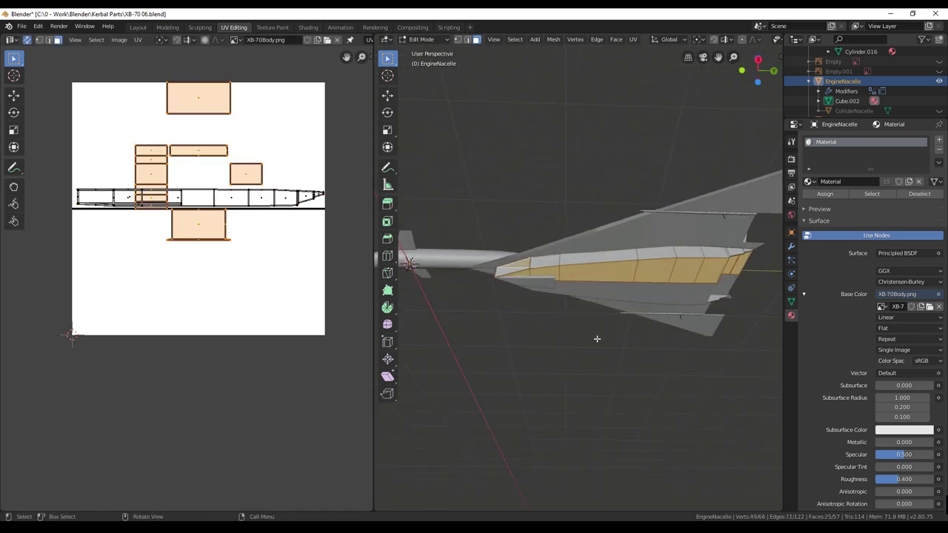
{"action": "key", "text": "KP_7"}
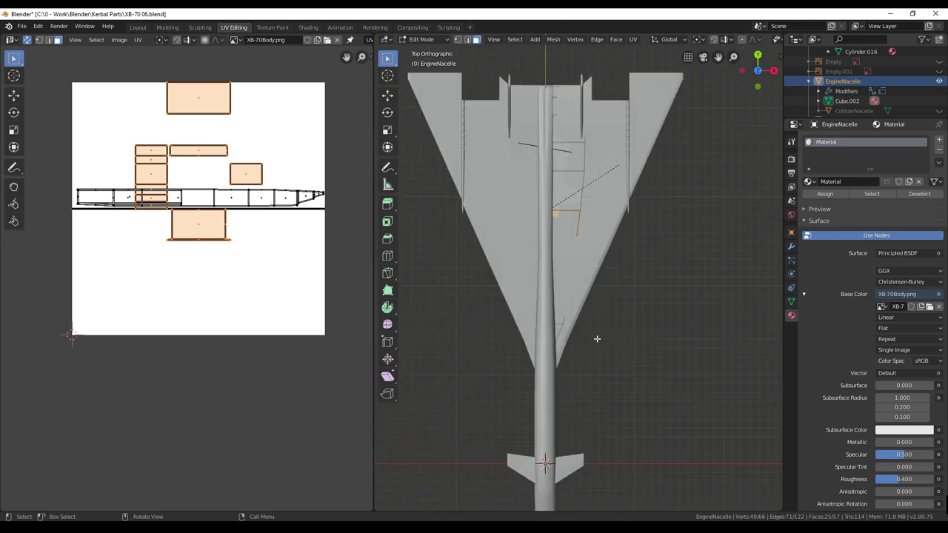
{"action": "key", "text": "ctrl+KP_7"}
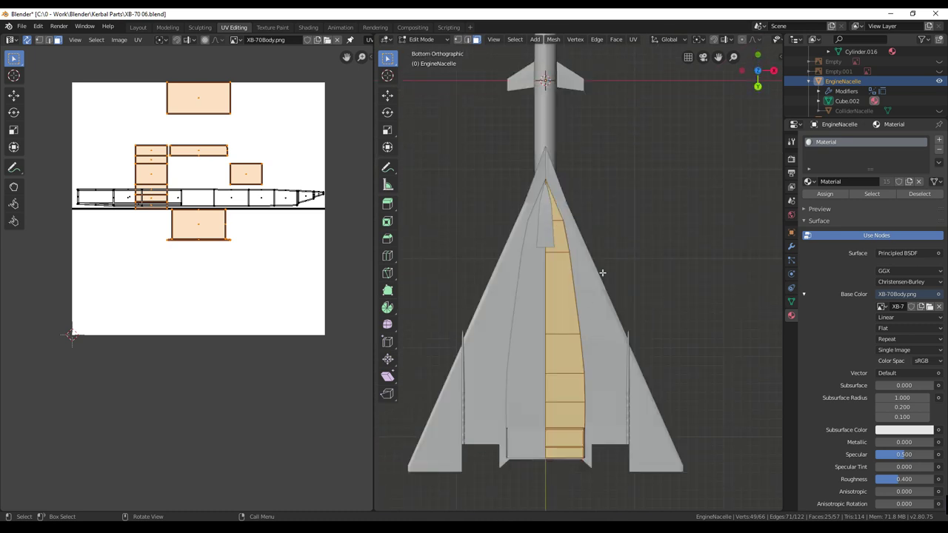
{"action": "key", "text": "u"}
{"action": "left_click", "coordinate": [602, 272]}
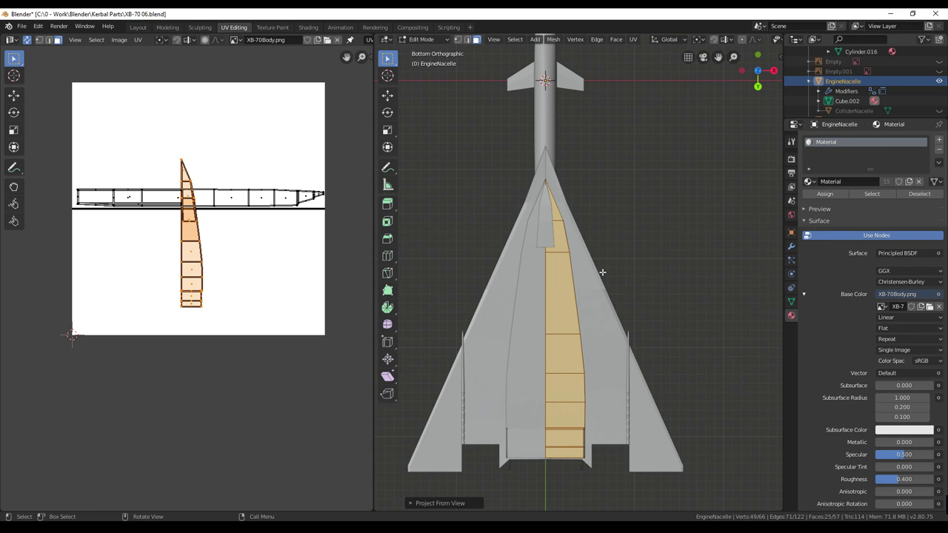
Rotate the underside island to horizontal with its tip facing left, enlarge it and place it directly above the side island.
{"action": "key", "text": "g"}
{"action": "left_click", "coordinate": [232, 237]}
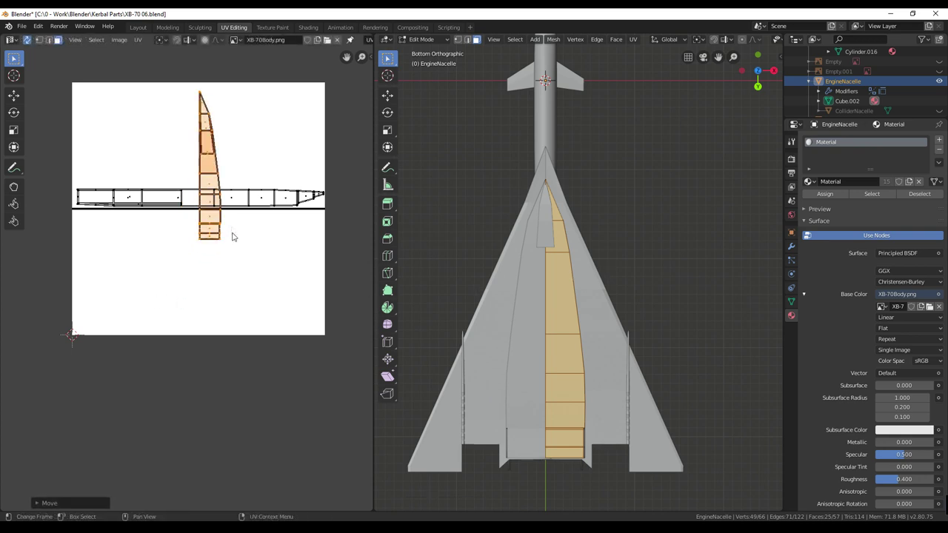
{"action": "key", "text": "r"}
{"action": "left_click", "coordinate": [259, 154]}
{"action": "key", "text": "s"}
{"action": "left_click", "coordinate": [292, 145]}
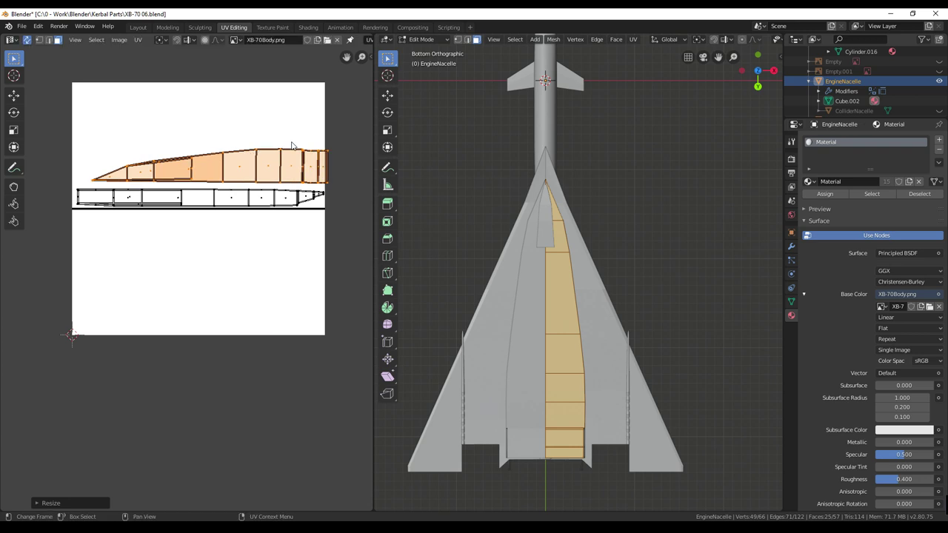
{"action": "key", "text": "g"}
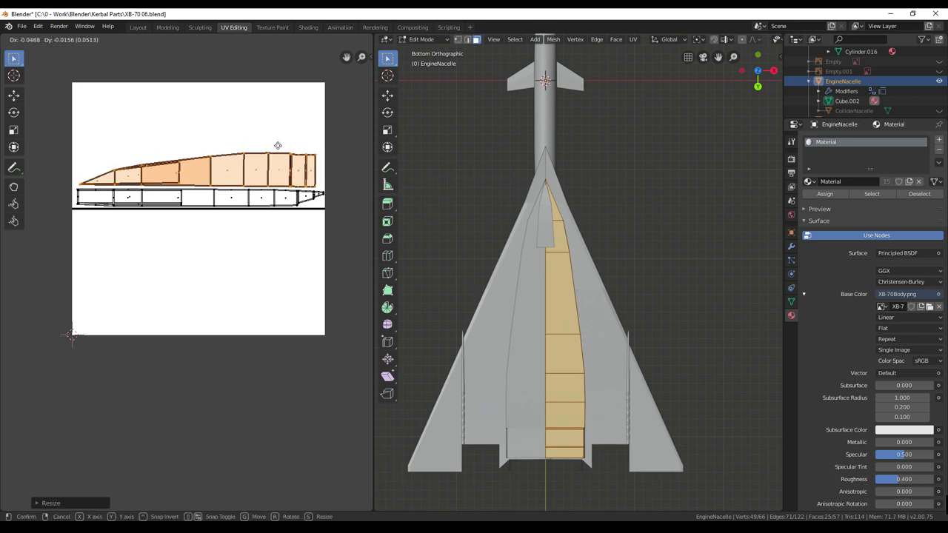
{"action": "left_click", "coordinate": [278, 149]}
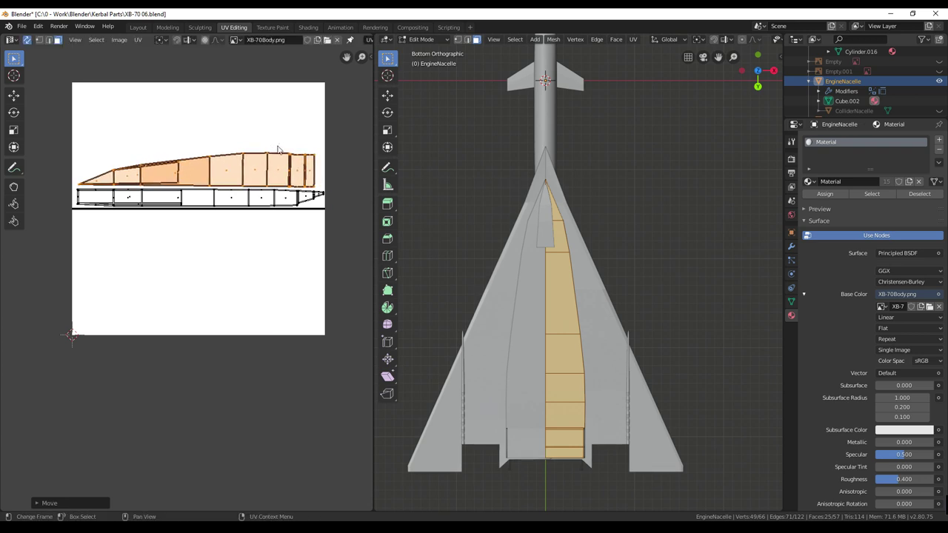
Fine-tune the underside island's scale and position so its panel lines match the nacelle side island below.
{"action": "key", "text": "s"}
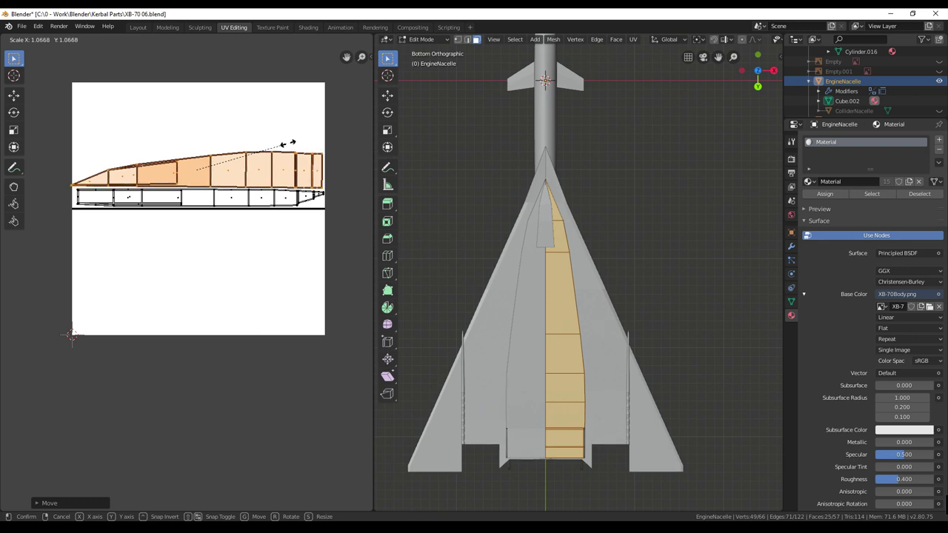
{"action": "left_click", "coordinate": [289, 146]}
{"action": "key", "text": "s"}
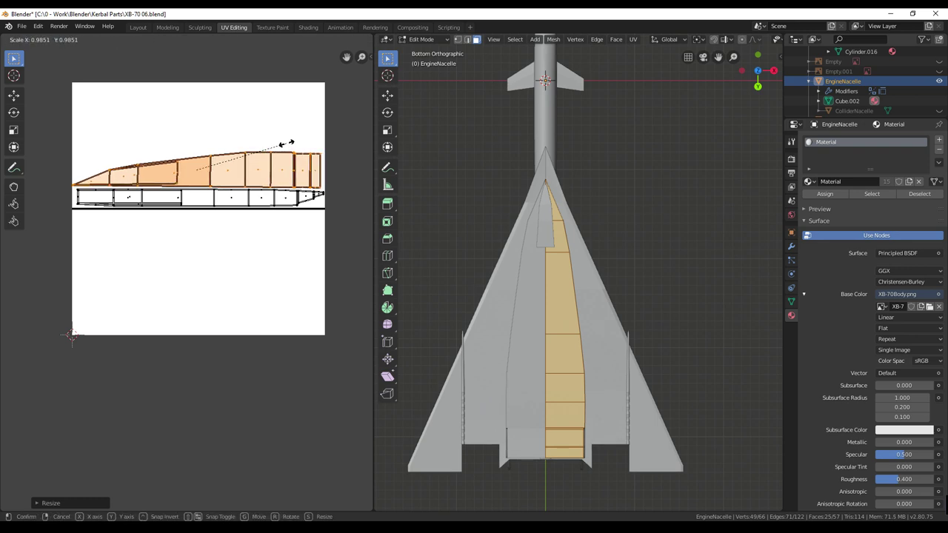
{"action": "left_click", "coordinate": [287, 146]}
{"action": "key", "text": "g"}
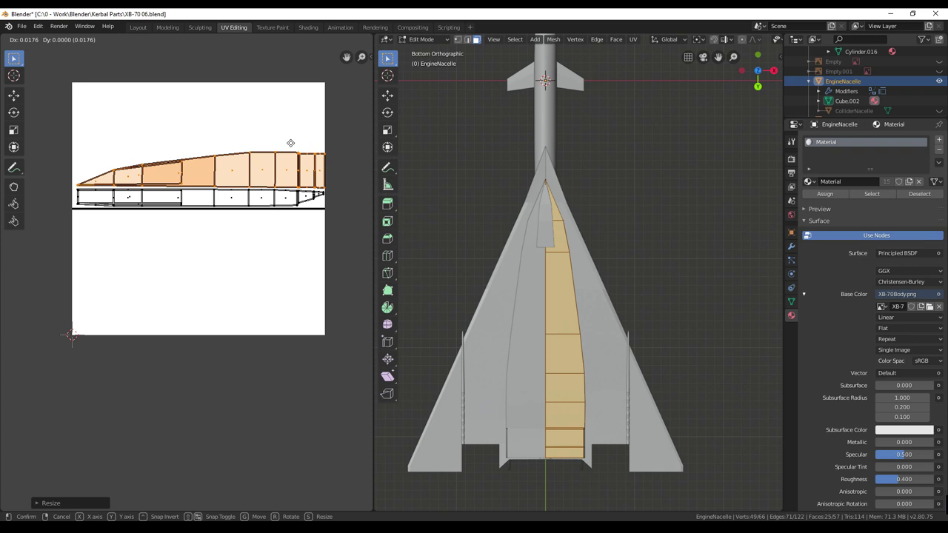
{"action": "left_click", "coordinate": [291, 144]}
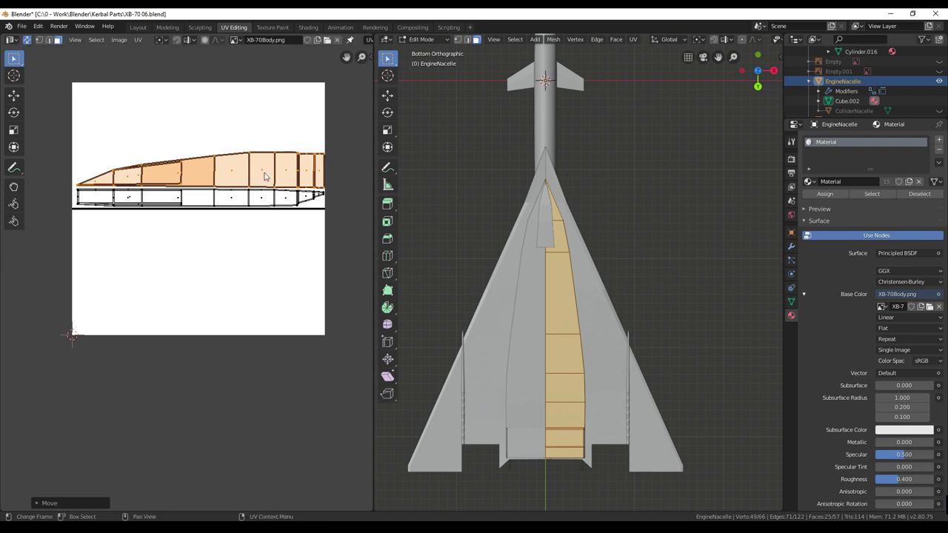
{"action": "scroll", "coordinate": [215, 247], "scroll_direction": "up", "scroll_amount": 1}
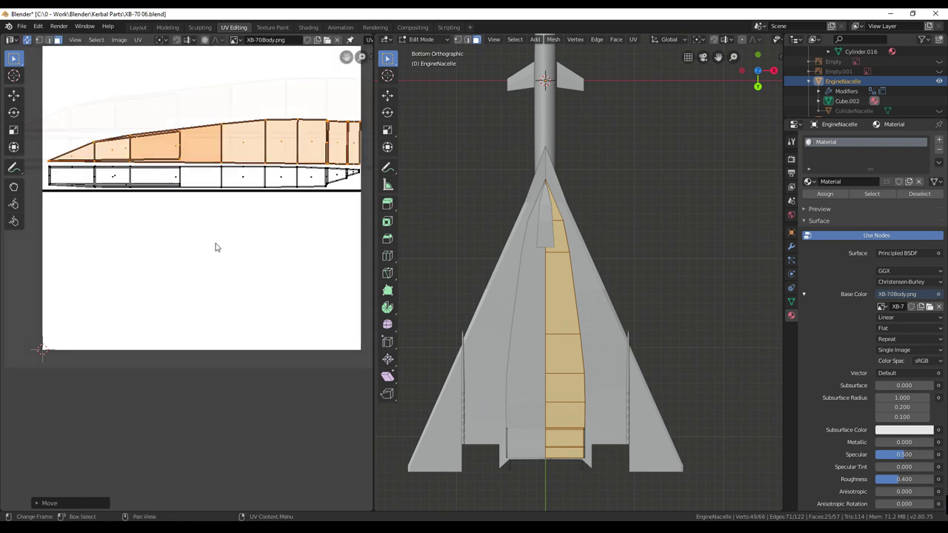
{"action": "scroll", "coordinate": [215, 247], "scroll_direction": "up", "scroll_amount": 1}
{"action": "middle_click_drag", "start_coordinate": [205, 232], "coordinate": [156, 310]}
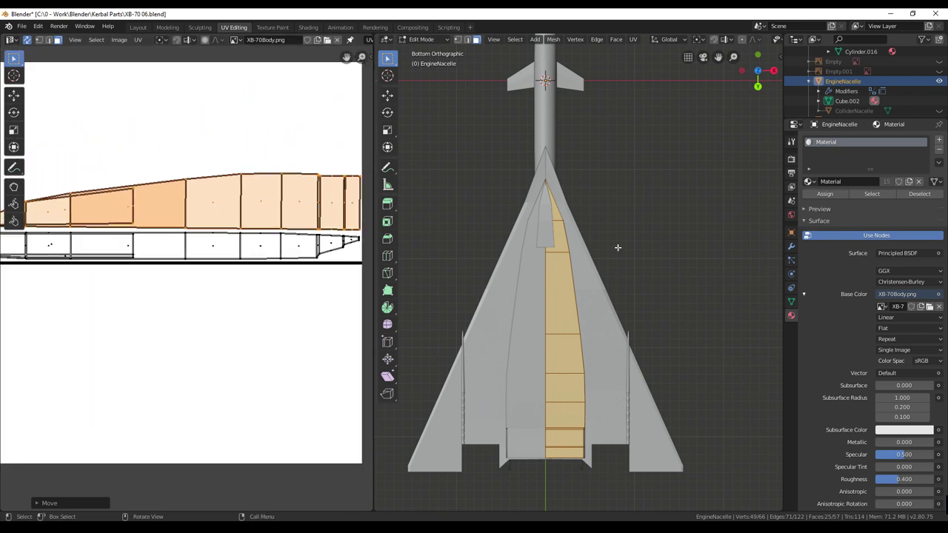
Select the nacelle's front-facing intake face and unwrap it with Project From View in the front orthographic view.
{"action": "middle_click_drag", "start_coordinate": [617, 246], "coordinate": [597, 288]}
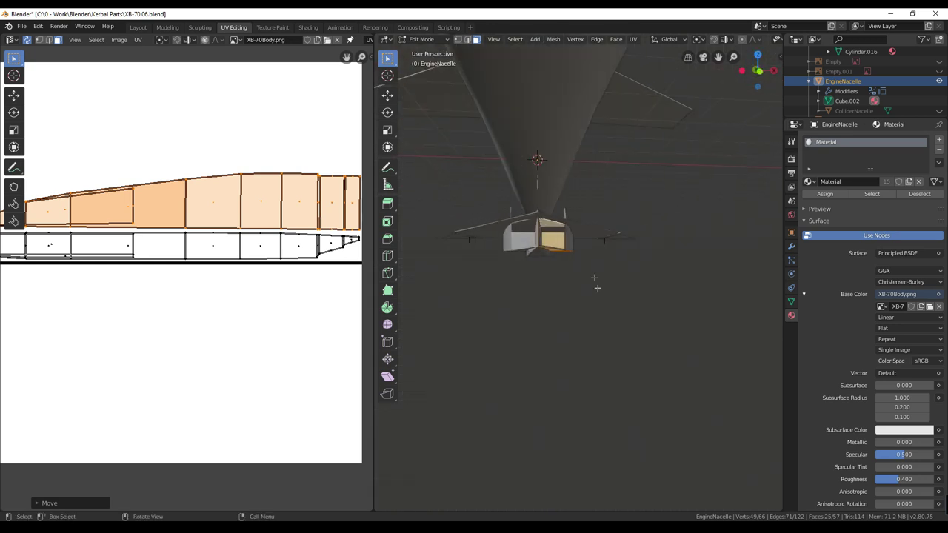
{"action": "left_click", "coordinate": [557, 239]}
{"action": "scroll", "coordinate": [133, 271], "scroll_direction": "down", "scroll_amount": 1}
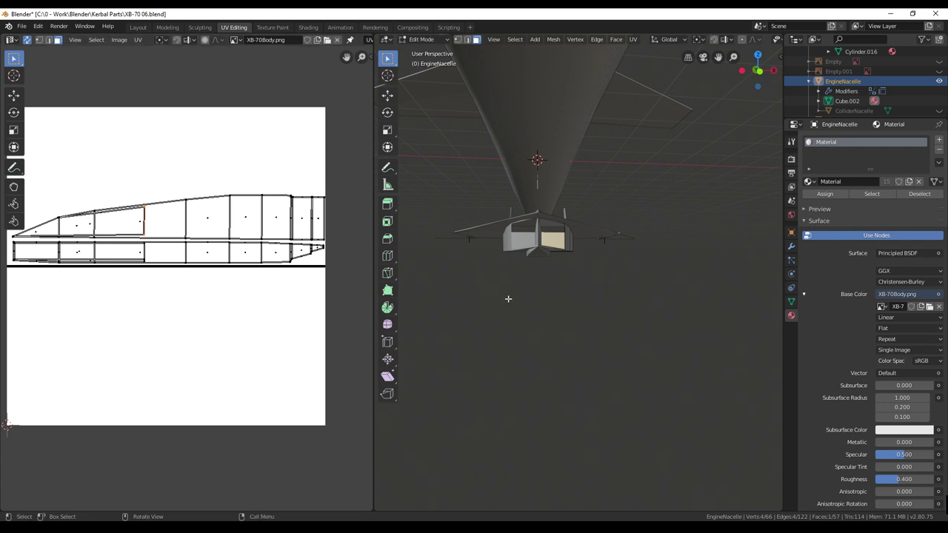
{"action": "key", "text": "KP_3"}
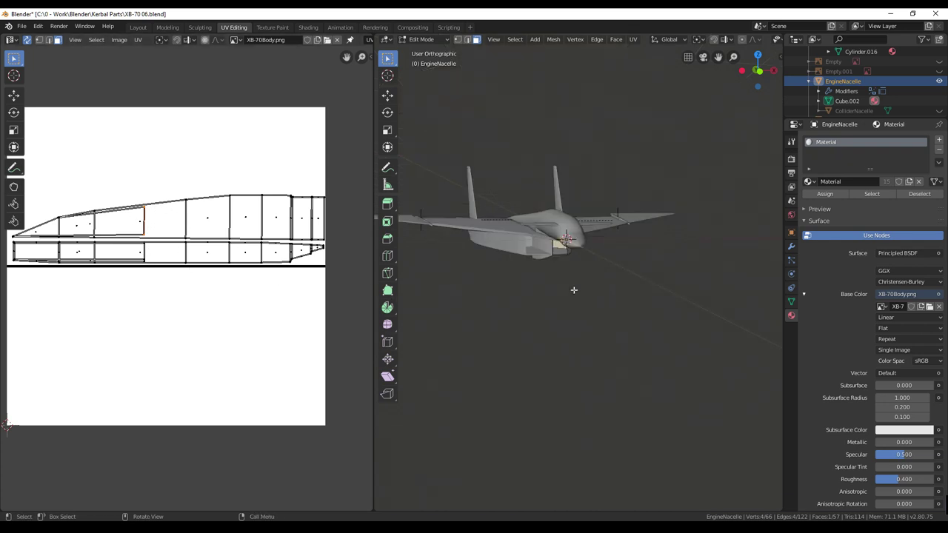
{"action": "key", "text": "KP_1"}
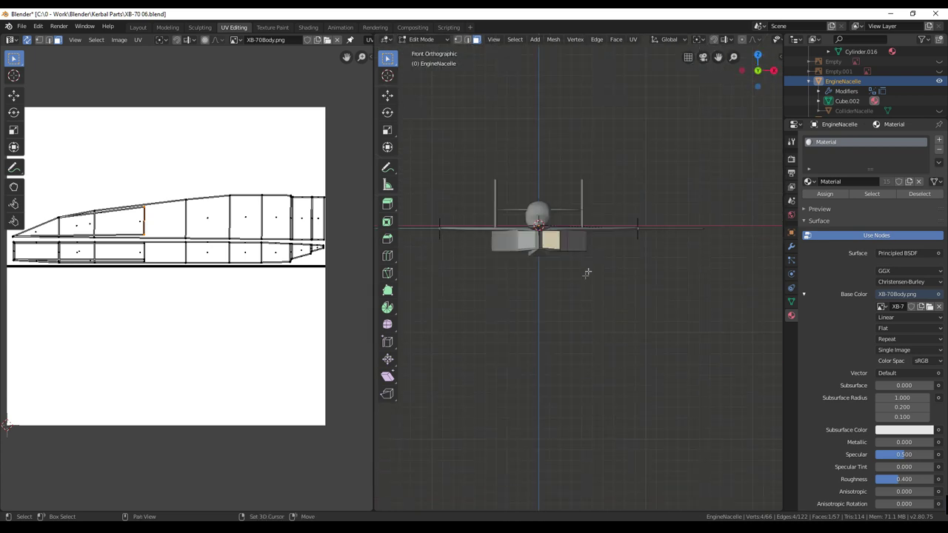
{"action": "scroll", "coordinate": [574, 288], "scroll_direction": "up", "scroll_amount": 3}
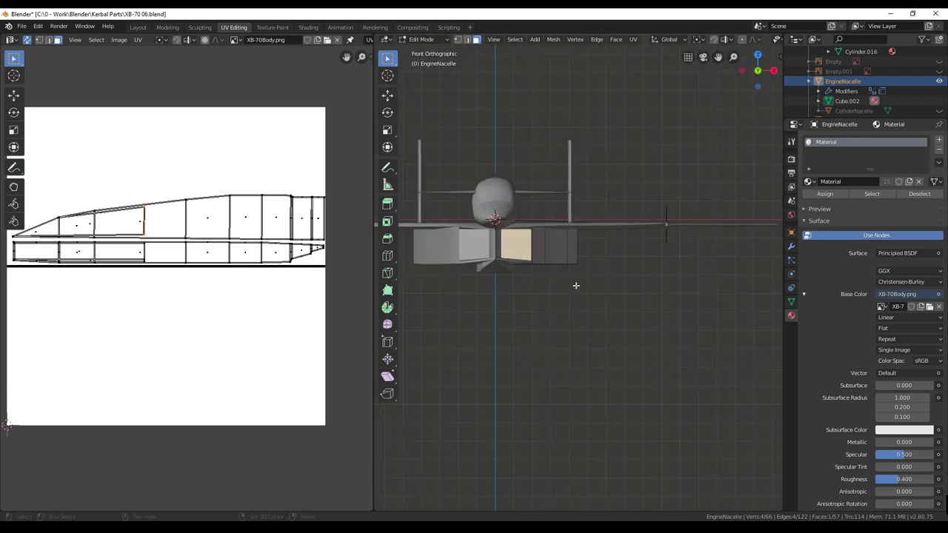
{"action": "middle_click_drag", "start_coordinate": [575, 283], "coordinate": [630, 295], "text": "shift"}
{"action": "key", "text": "u"}
{"action": "left_click", "coordinate": [630, 296]}
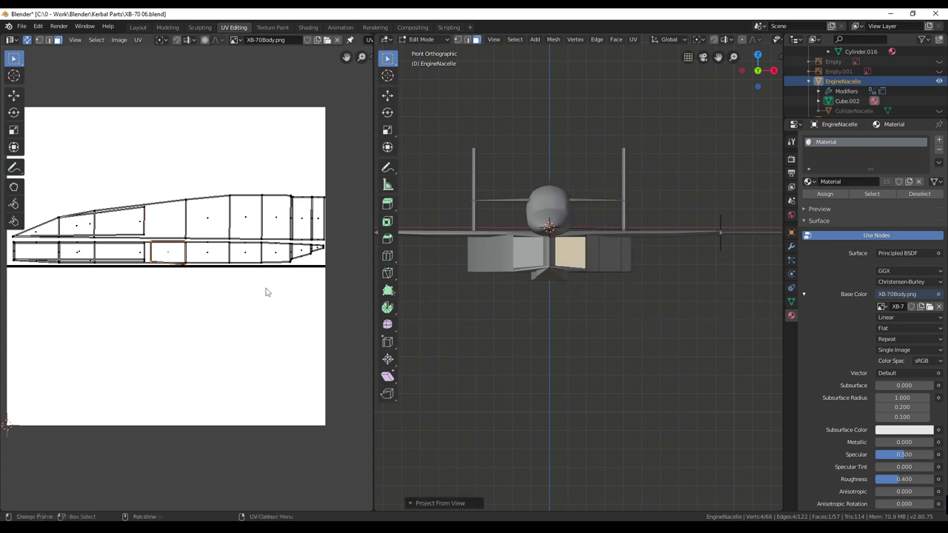
Move the intake face's island into the empty area above the pointed tip of the nacelle's underside island.
{"action": "key", "text": "g"}
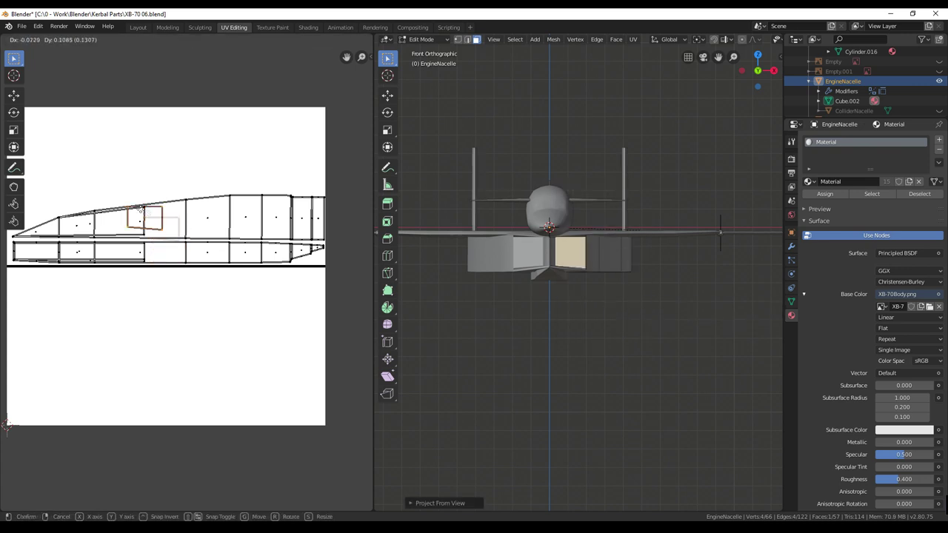
{"action": "left_click", "coordinate": [57, 190]}
{"action": "middle_click_drag", "start_coordinate": [90, 191], "coordinate": [159, 190]}
{"action": "key", "text": "g"}
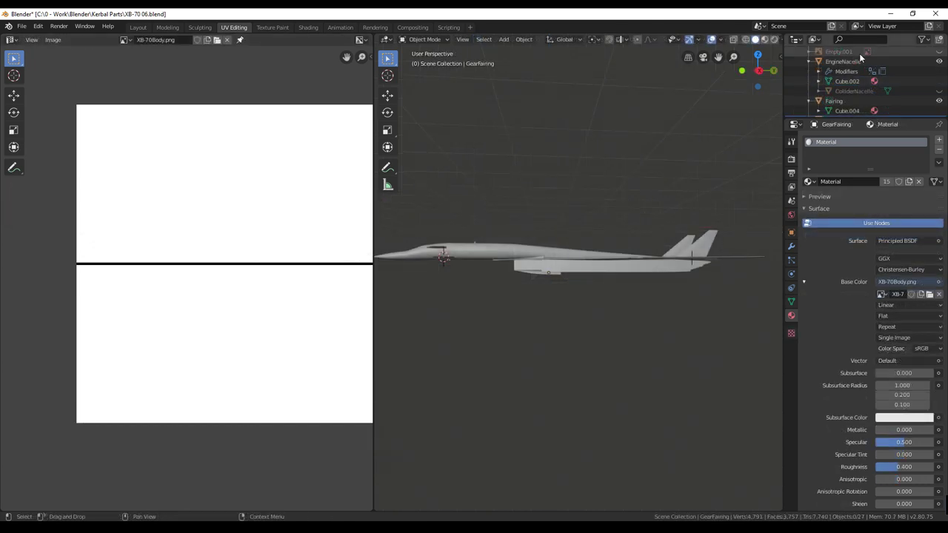
Edit the GearFairing mesh, select its side faces and unwrap them with Project From View in the right orthographic view.
{"action": "scroll", "coordinate": [861, 58], "scroll_direction": "down", "scroll_amount": 2}
{"action": "left_click", "coordinate": [838, 101]}
{"action": "key", "text": "Tab"}
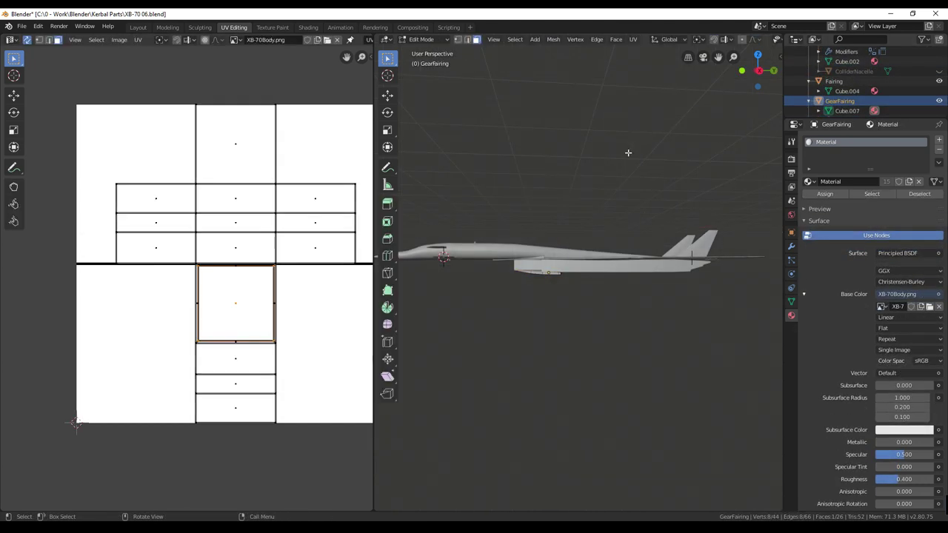
{"action": "key", "text": "KP_3"}
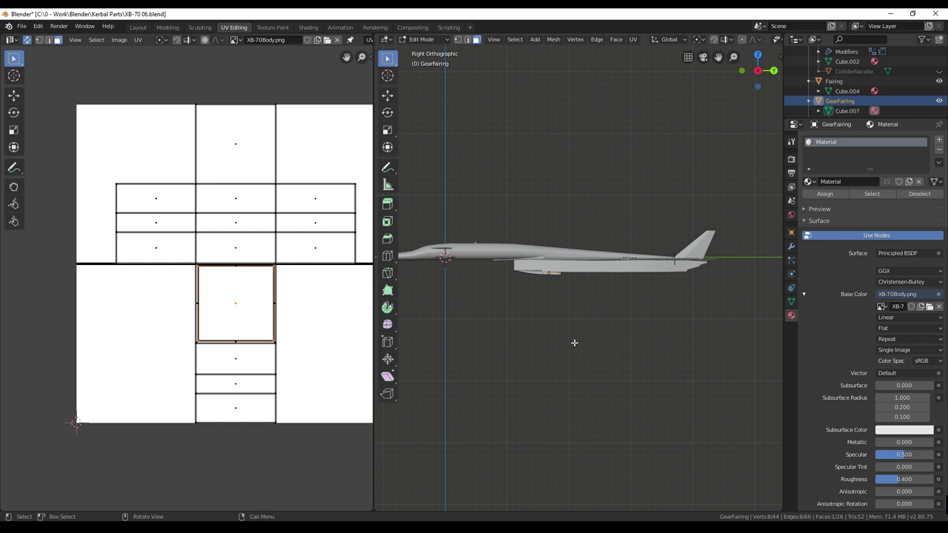
{"action": "scroll", "coordinate": [573, 340], "scroll_direction": "up", "scroll_amount": 6}
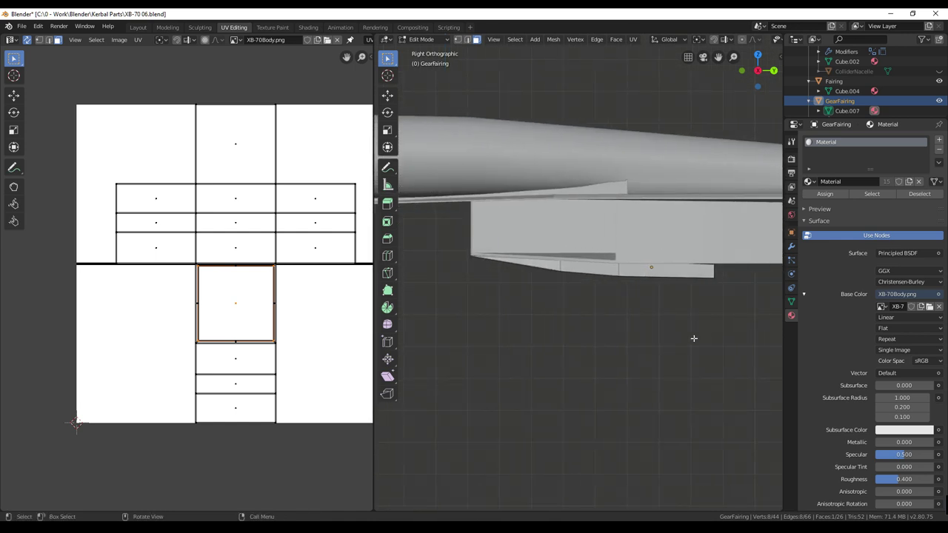
{"action": "left_click", "coordinate": [535, 268], "text": "shift"}
{"action": "left_click", "coordinate": [610, 270], "text": "shift"}
{"action": "left_click", "coordinate": [682, 274], "text": "shift"}
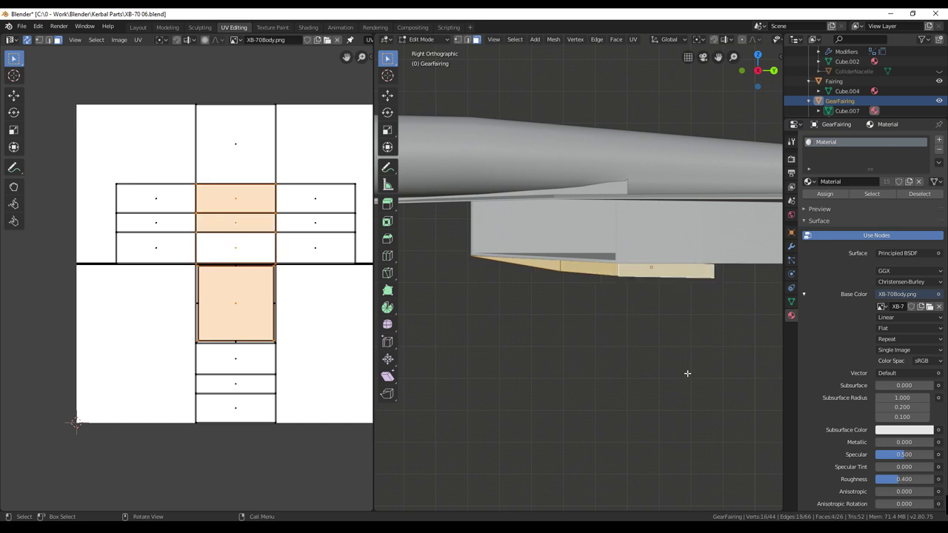
{"action": "key", "text": "u"}
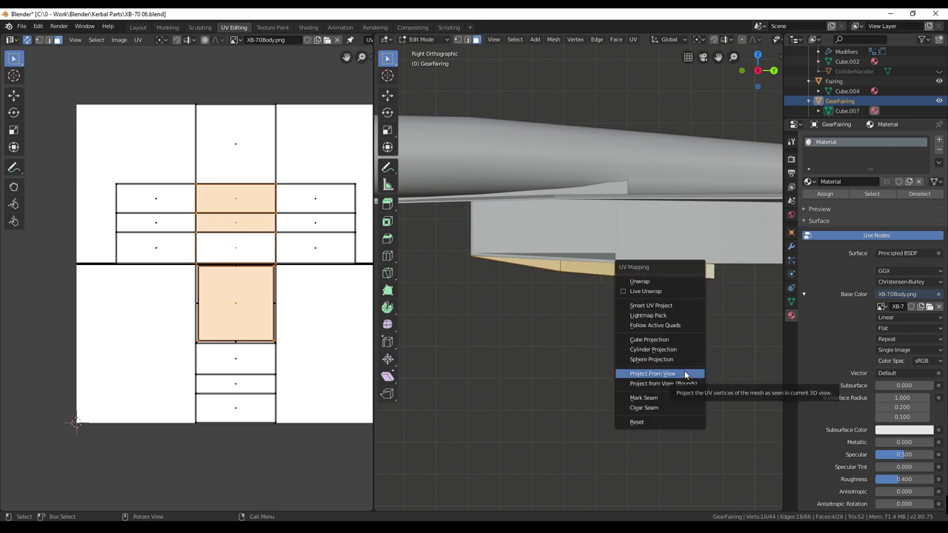
{"action": "left_click", "coordinate": [685, 375]}
Unwrap the gear fairing's underside faces with Project From View in the bottom orthographic view.
{"action": "key", "text": "ctrl+KP_7"}
{"action": "key", "text": "u"}
{"action": "left_click", "coordinate": [528, 367]}
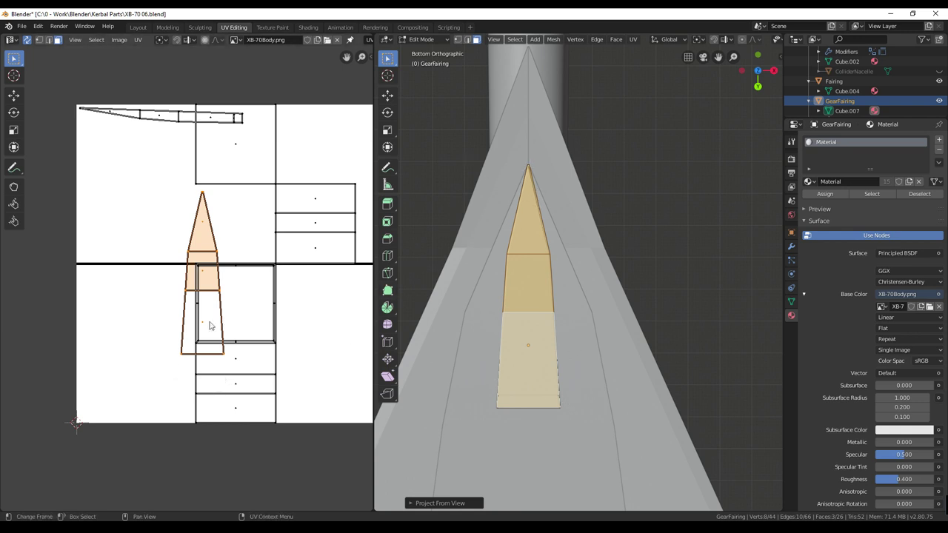
Rotate the fairing's underside island 90°, place it just below the side island and scale it up by about 1.03 to match its length.
{"action": "type", "text": "r90"}
{"action": "key", "text": "Return"}
{"action": "key", "text": "g"}
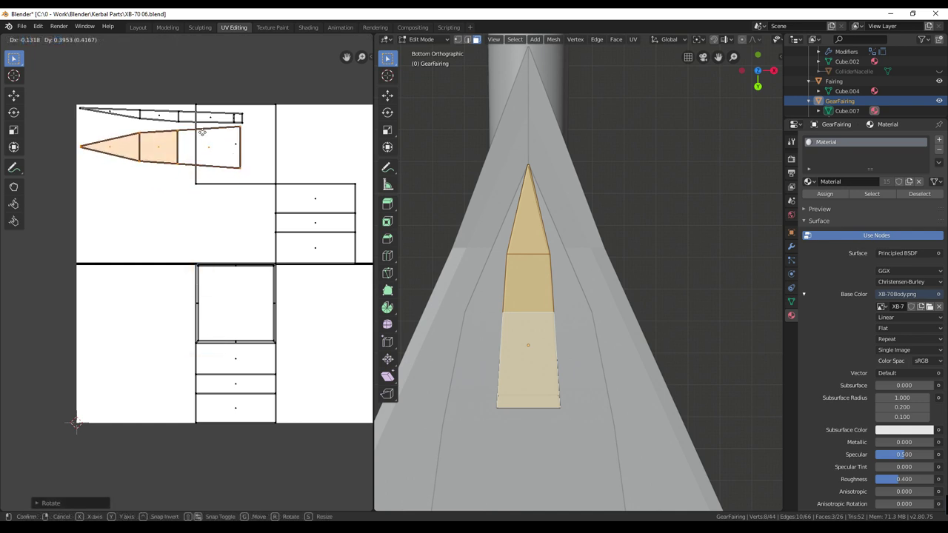
{"action": "left_click", "coordinate": [201, 132]}
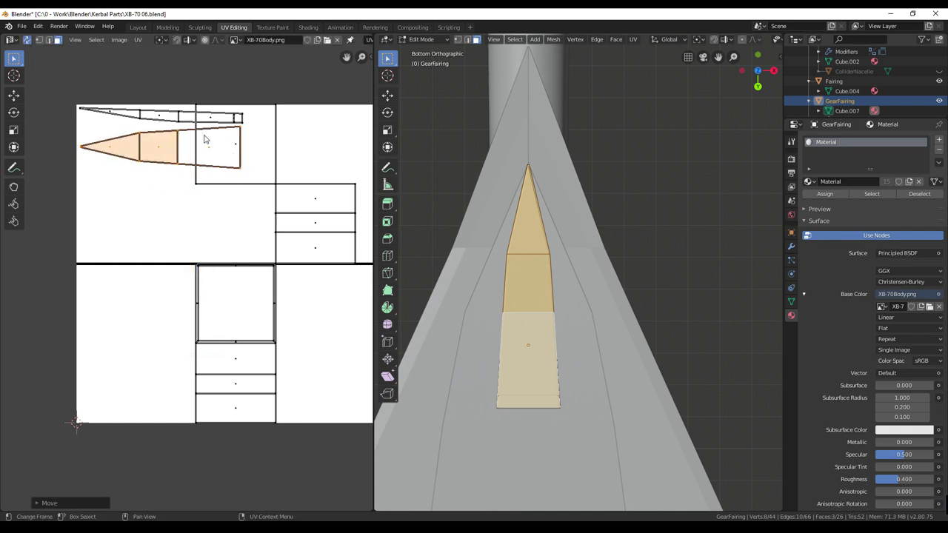
{"action": "key", "text": "s"}
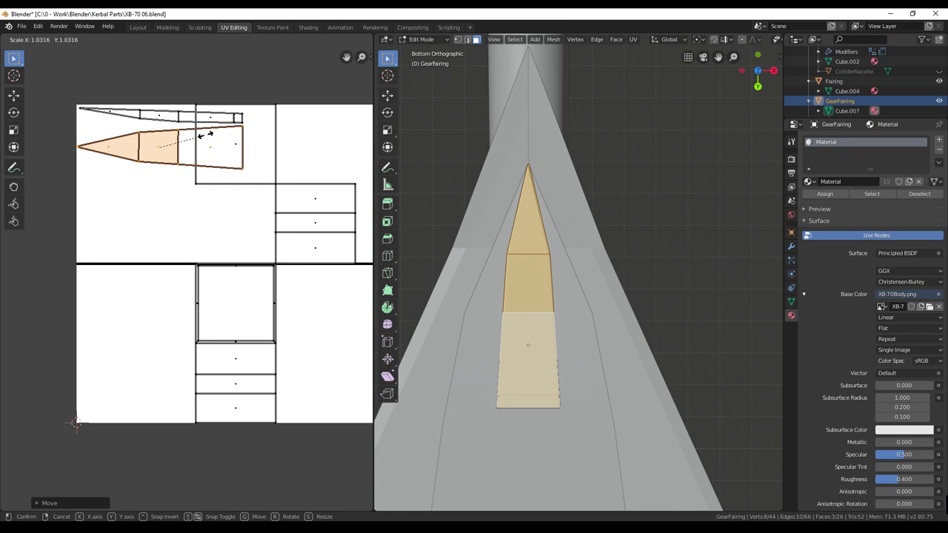
{"action": "left_click", "coordinate": [205, 136]}
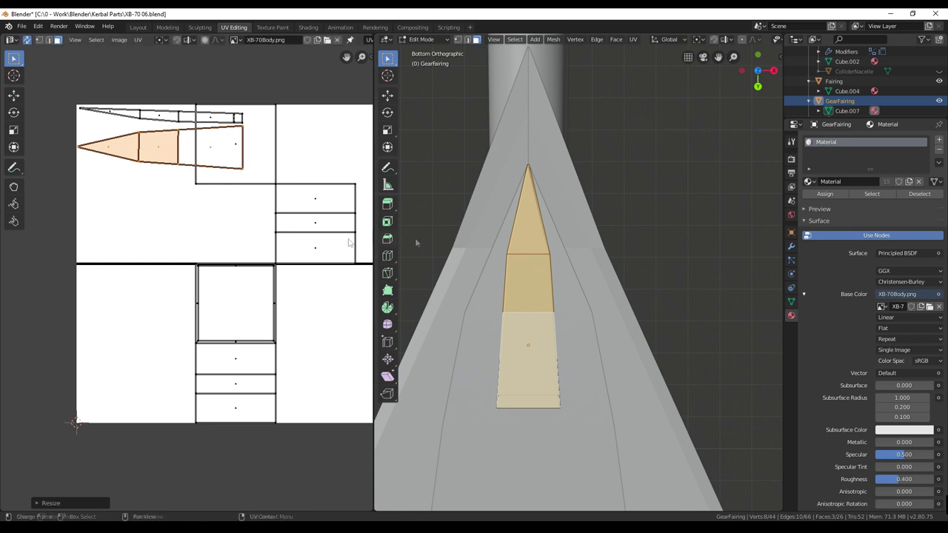
Select the linked faces at the gear fairing's open rear end.
{"action": "scroll", "coordinate": [586, 202], "scroll_direction": "down", "scroll_amount": 2}
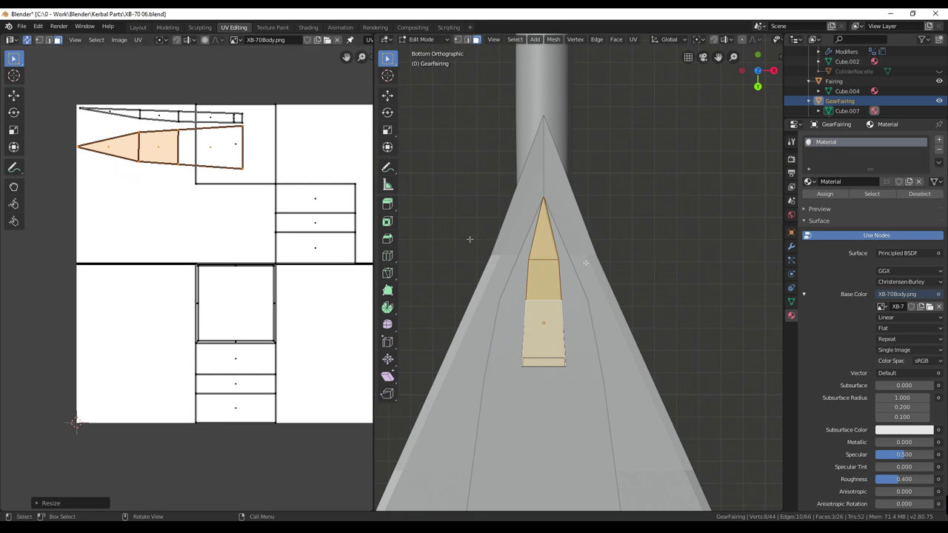
{"action": "middle_click_drag", "start_coordinate": [651, 262], "coordinate": [778, 259]}
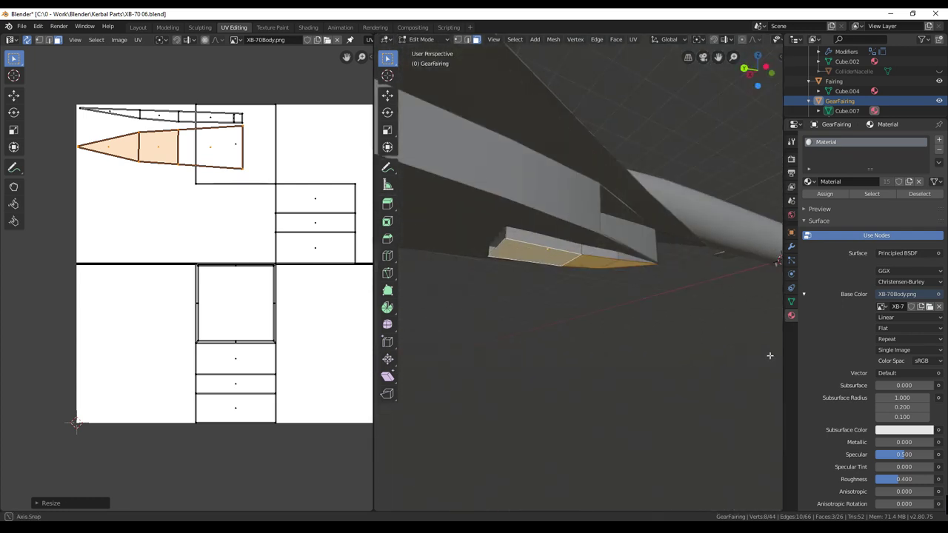
{"action": "middle_click_drag", "start_coordinate": [421, 359], "coordinate": [508, 363]}
{"action": "scroll", "coordinate": [510, 361], "scroll_direction": "up", "scroll_amount": 2}
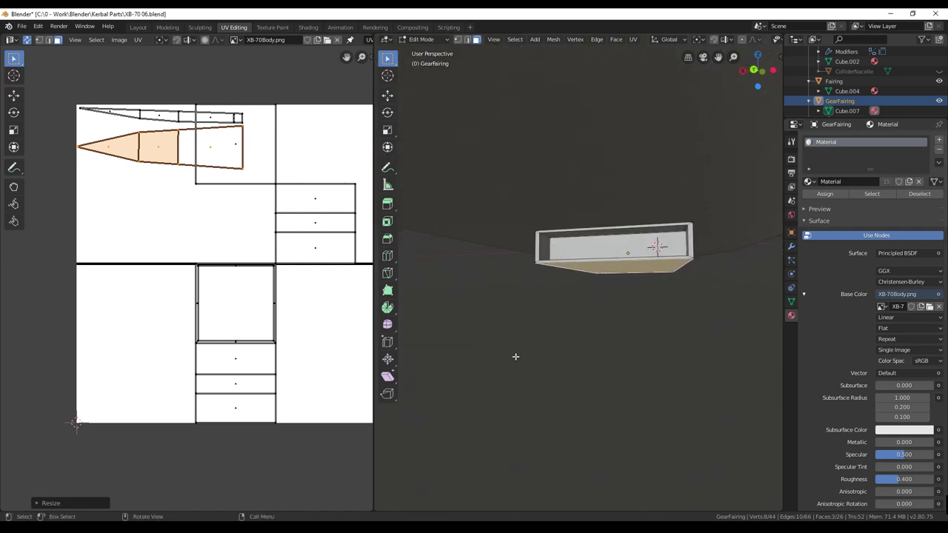
{"action": "middle_click_drag", "start_coordinate": [514, 355], "coordinate": [586, 354]}
{"action": "key", "text": "l"}
Unwrap the gear fairing's remaining unmapped faces with Project From View in the top orthographic view.
{"action": "middle_click_drag", "start_coordinate": [581, 387], "coordinate": [637, 311]}
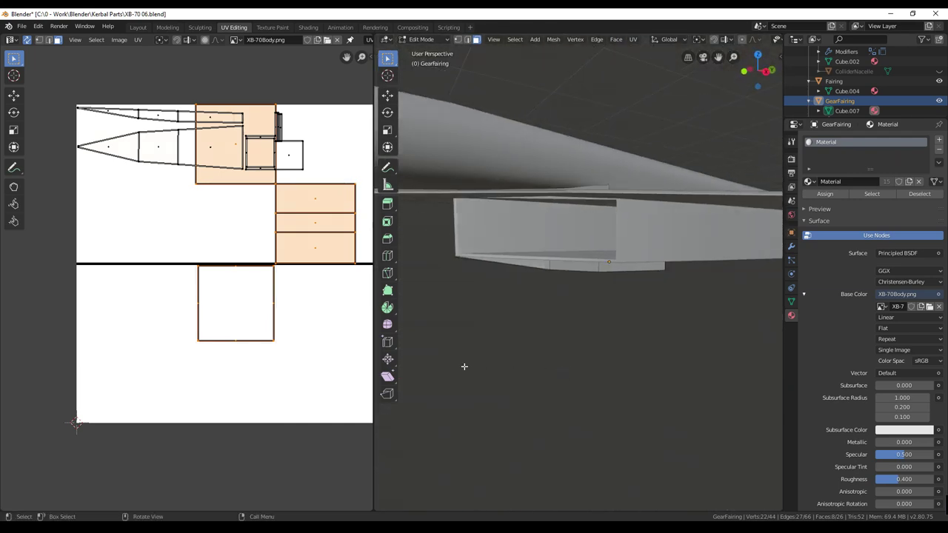
{"action": "key", "text": "KP_5"}
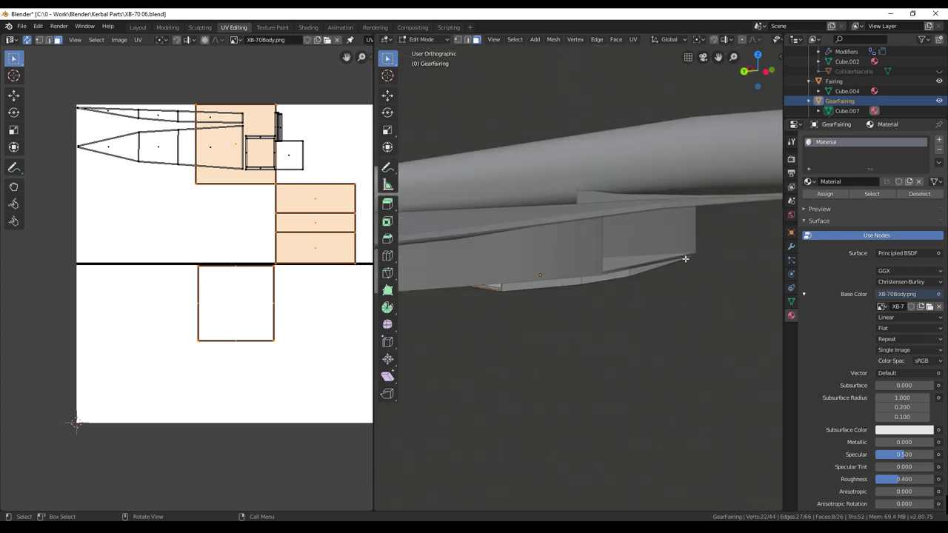
{"action": "key", "text": "KP_7"}
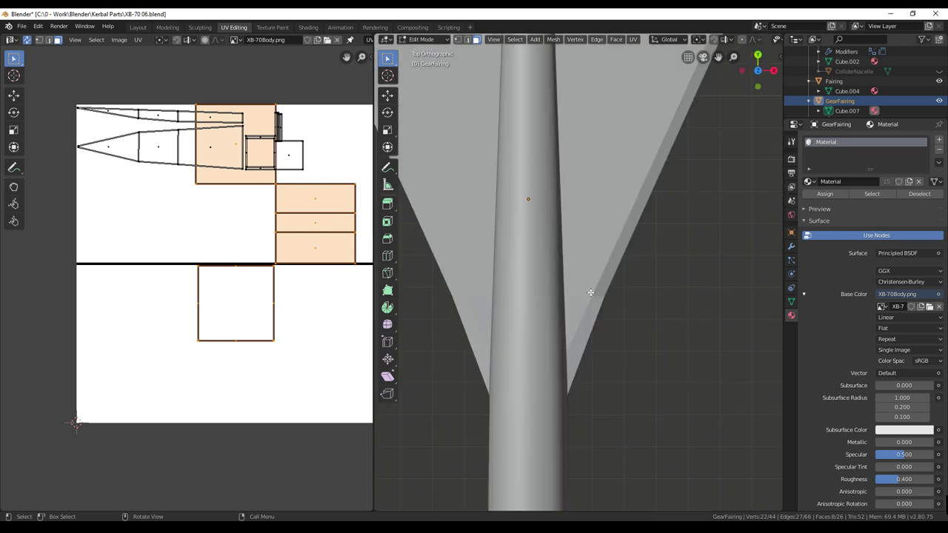
{"action": "key", "text": "u"}
{"action": "left_click", "coordinate": [590, 293]}
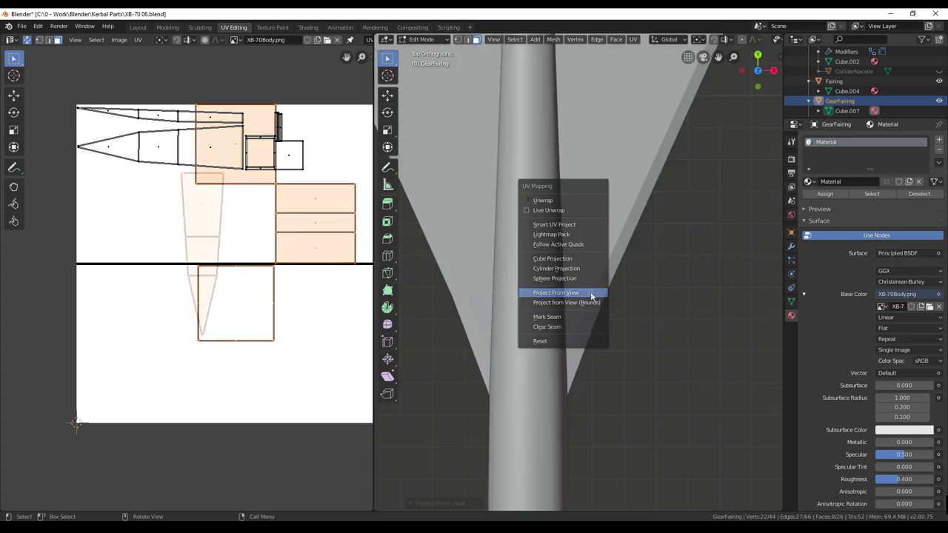
Rotate the newly projected fairing island to horizontal with its tip facing left and lay it over the underside island.
{"action": "key", "text": "g"}
{"action": "left_click", "coordinate": [193, 265]}
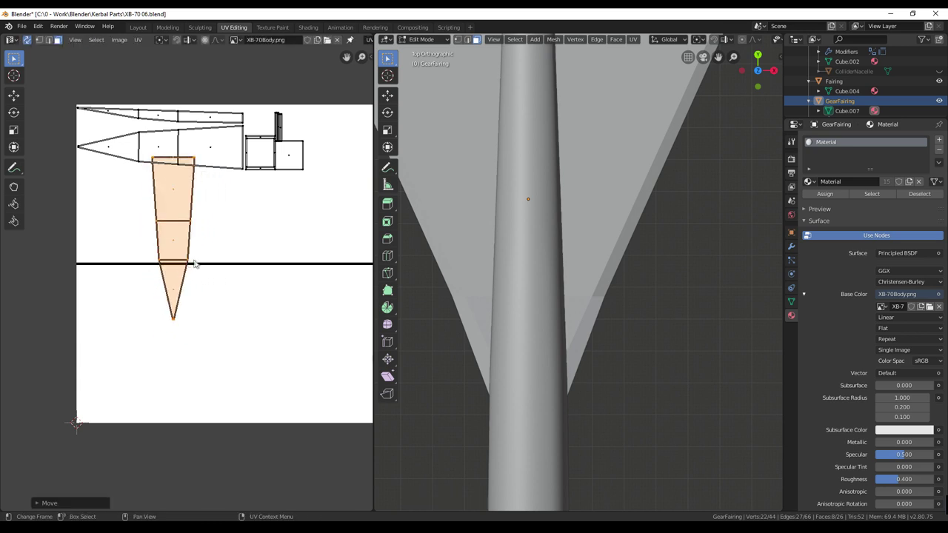
{"action": "key", "text": "r"}
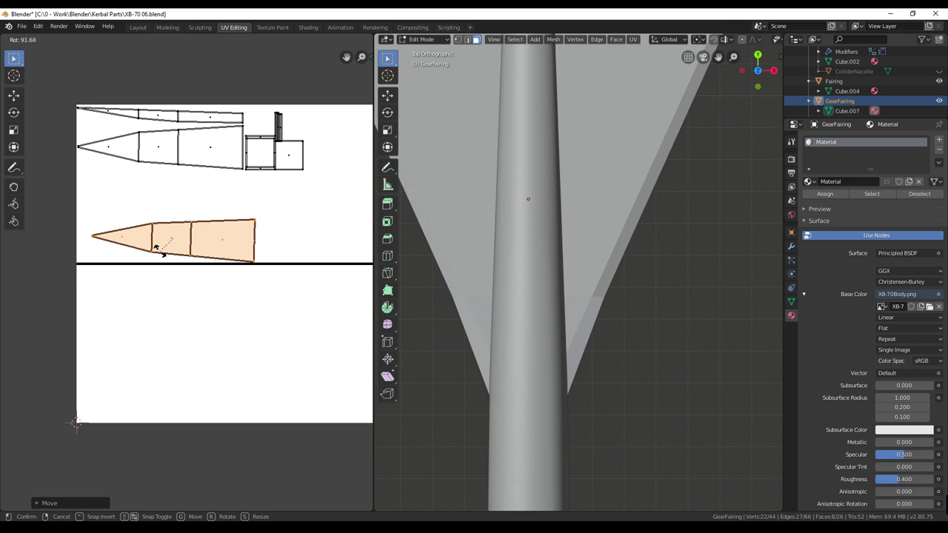
{"action": "left_click", "coordinate": [156, 246]}
{"action": "key", "text": "g"}
{"action": "left_click", "coordinate": [179, 163]}
Reopen the EngineNacelle mesh for editing and check its UV layout against the model.
{"action": "middle_click_drag", "start_coordinate": [641, 326], "coordinate": [613, 315]}
{"action": "scroll", "coordinate": [639, 319], "scroll_direction": "down", "scroll_amount": 6}
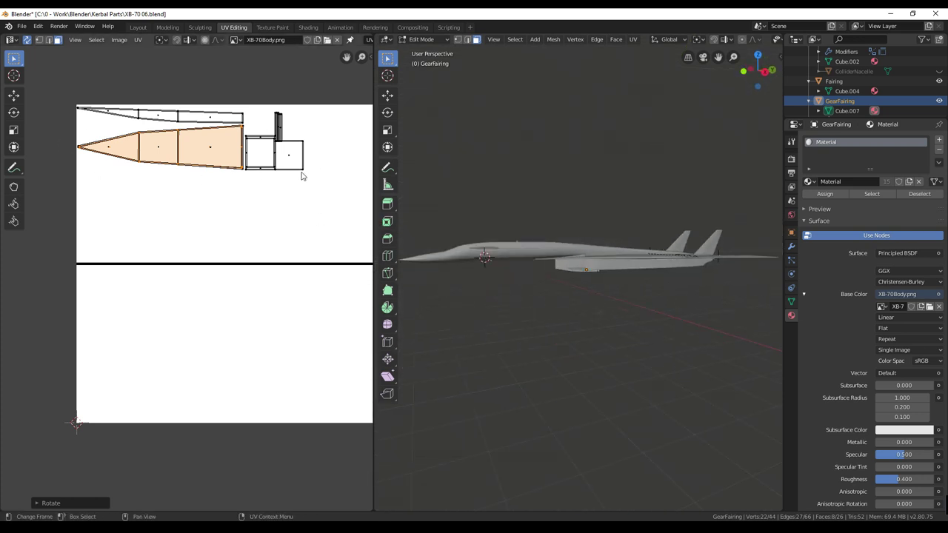
{"action": "scroll", "coordinate": [843, 77], "scroll_direction": "up", "scroll_amount": 3}
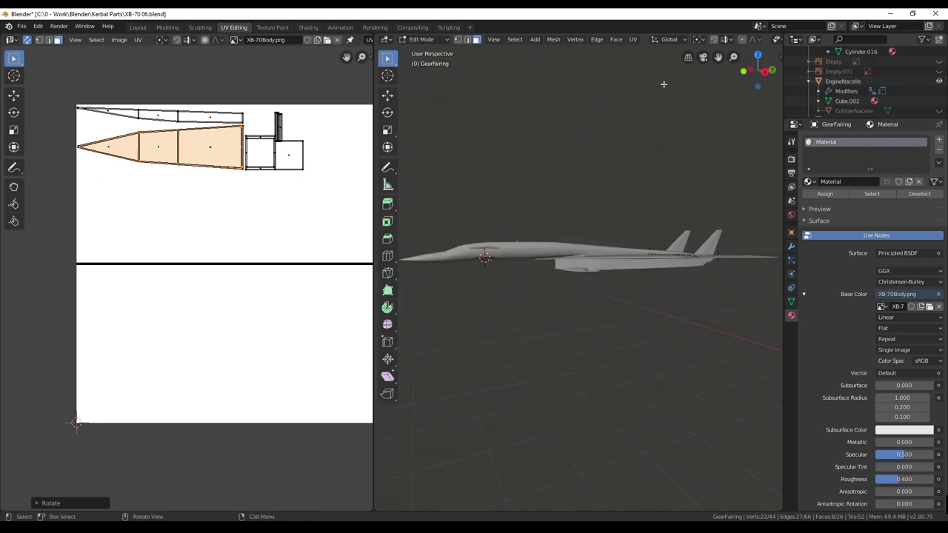
{"action": "left_click", "coordinate": [842, 81]}
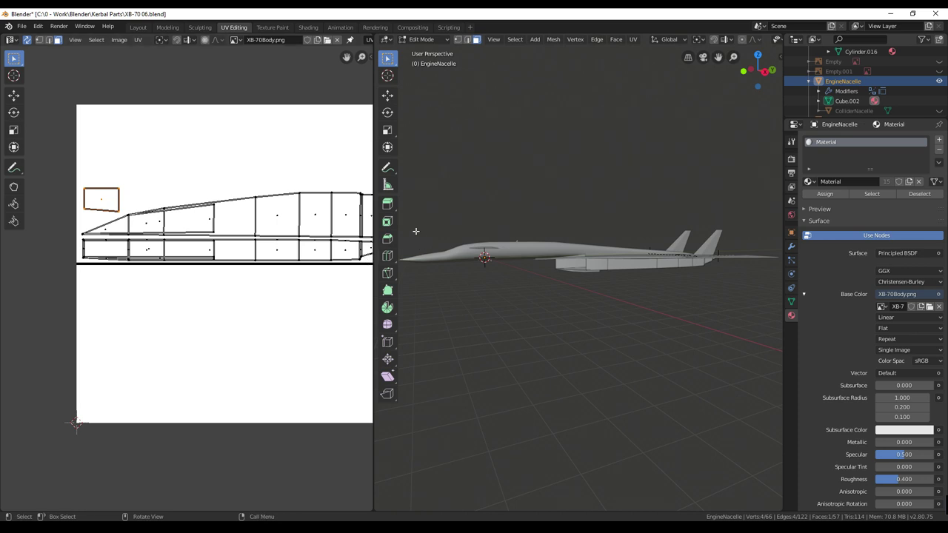
{"action": "middle_click_drag", "start_coordinate": [581, 280], "coordinate": [514, 328]}
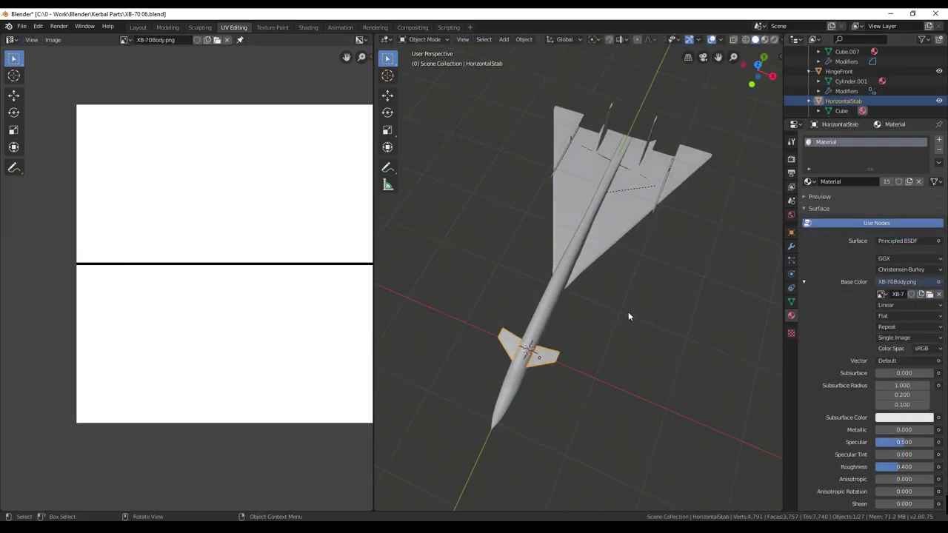
Show the HorizontalStab's Mirror modifier settings and view the stabilizer in top orthographic view.
{"action": "middle_click_drag", "start_coordinate": [627, 316], "coordinate": [645, 318]}
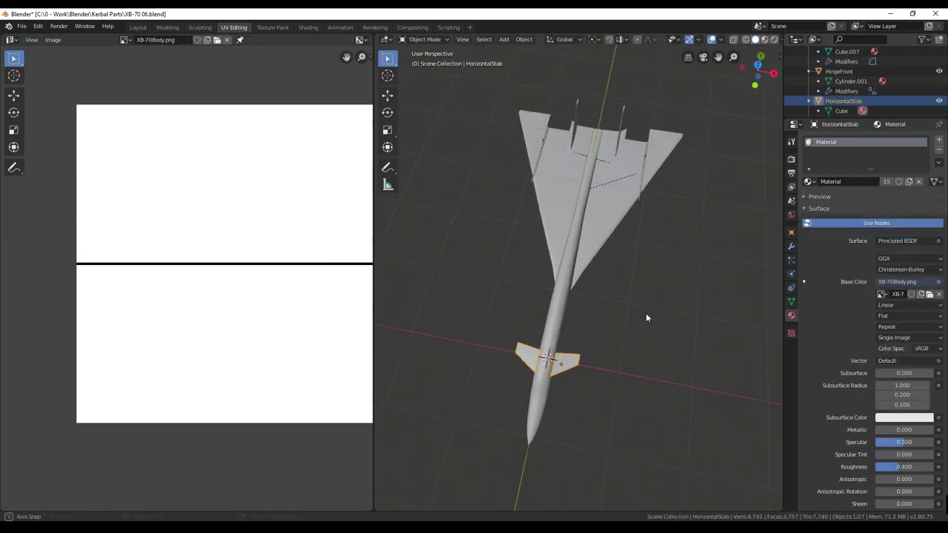
{"action": "left_click", "coordinate": [791, 248]}
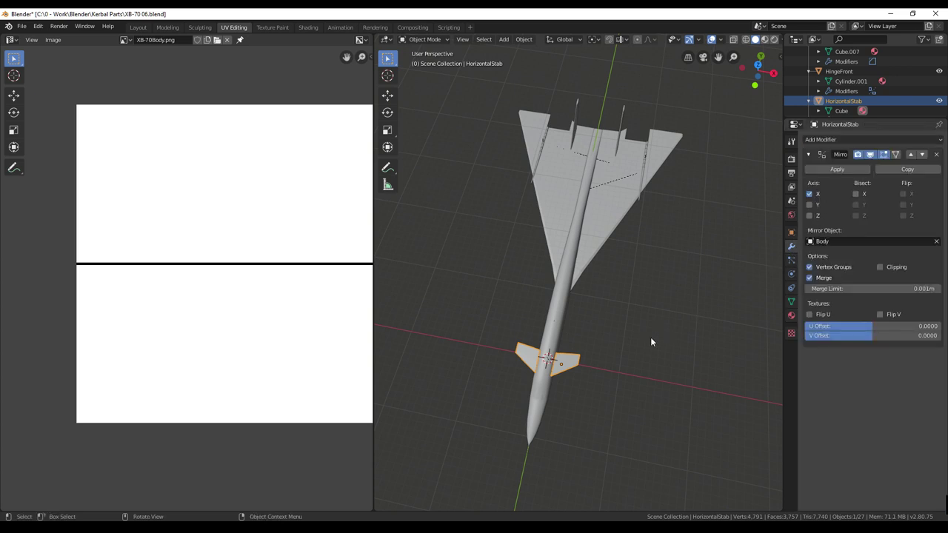
{"action": "middle_click_drag", "start_coordinate": [650, 341], "coordinate": [667, 265]}
{"action": "scroll", "coordinate": [666, 262], "scroll_direction": "up", "scroll_amount": 2}
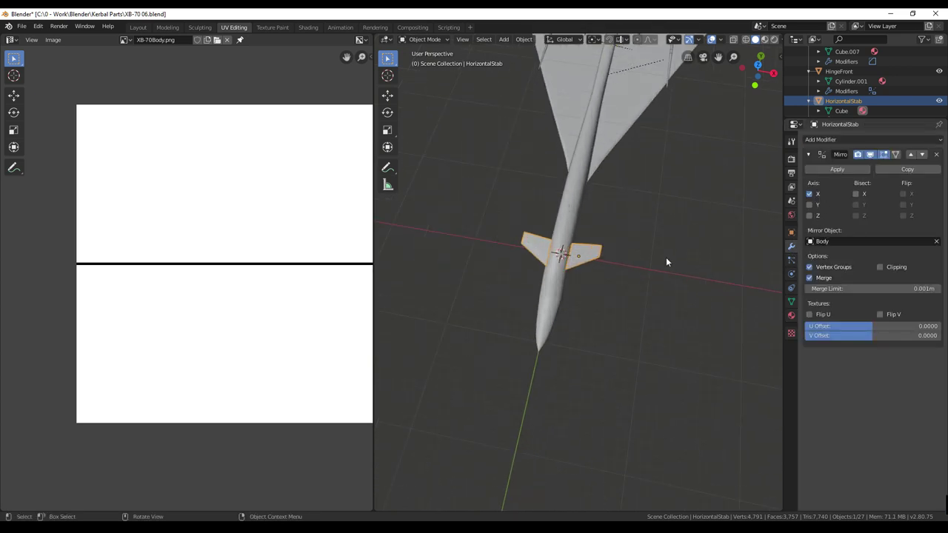
{"action": "key", "text": "KP_5"}
{"action": "key", "text": "KP_7"}
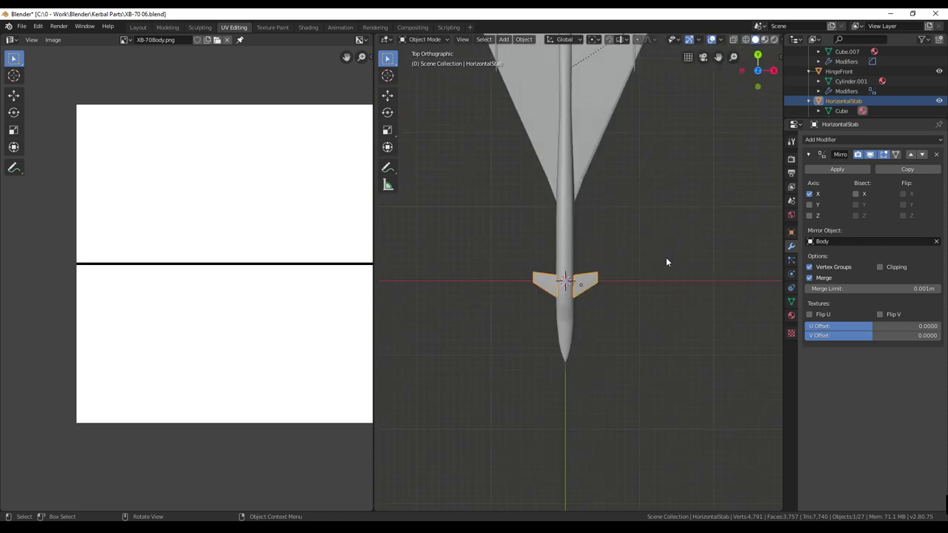
Unwrap all HorizontalStab faces with Project From View in the top orthographic view.
{"action": "middle_click_drag", "start_coordinate": [666, 257], "coordinate": [592, 321], "text": "shift"}
{"action": "scroll", "coordinate": [564, 201], "scroll_direction": "up", "scroll_amount": 2}
{"action": "scroll", "coordinate": [611, 245], "scroll_direction": "up", "scroll_amount": 2}
{"action": "key", "text": "Tab"}
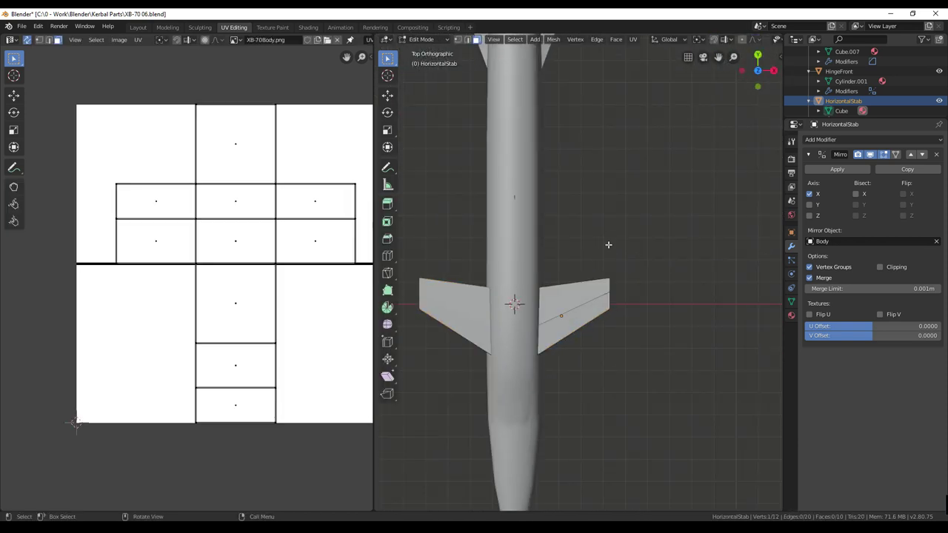
{"action": "key", "text": "a"}
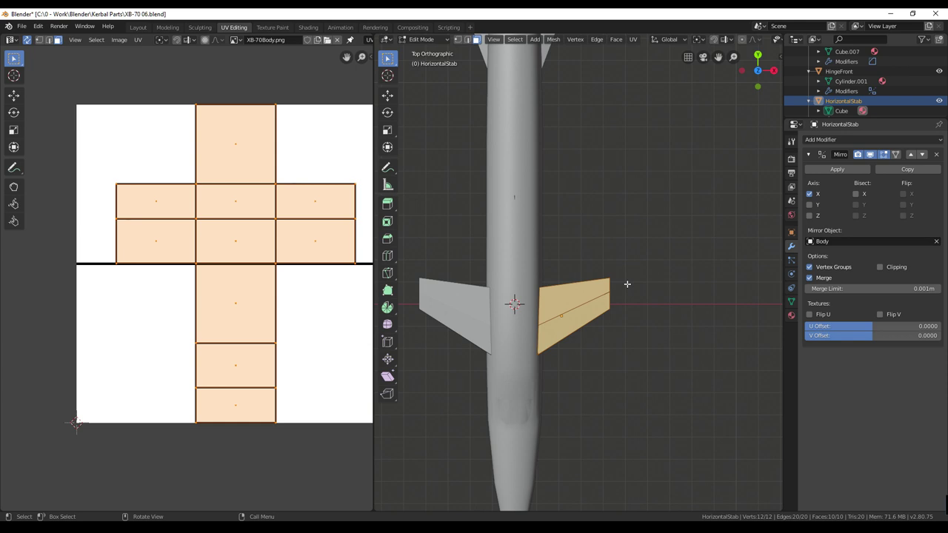
{"action": "key", "text": "u"}
{"action": "left_click", "coordinate": [629, 342]}
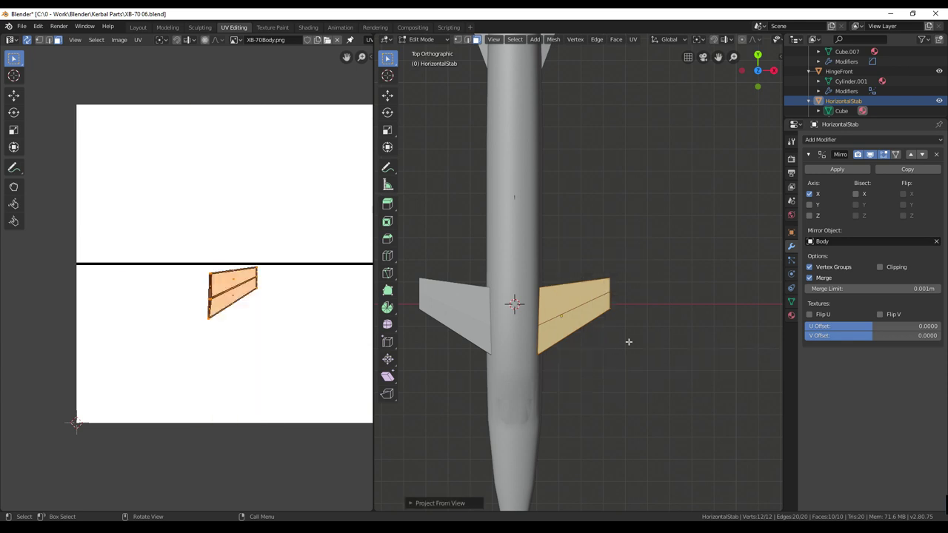
Move the stabilizer's UV island to the upper-right corner of the image and scale it up slightly to fit there.
{"action": "left_click_drag", "start_coordinate": [238, 310], "coordinate": [341, 157]}
{"action": "key", "text": "s"}
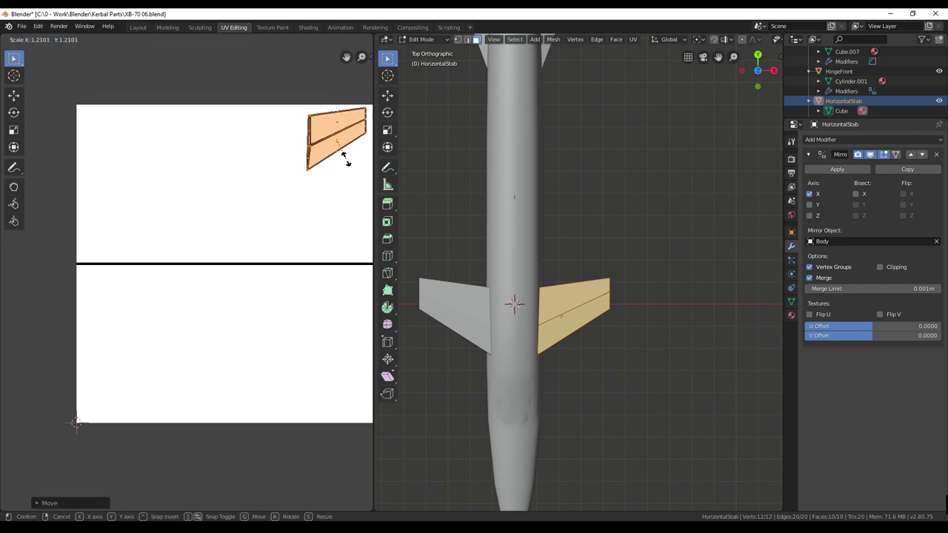
{"action": "left_click", "coordinate": [343, 160]}
{"action": "key", "text": "g"}
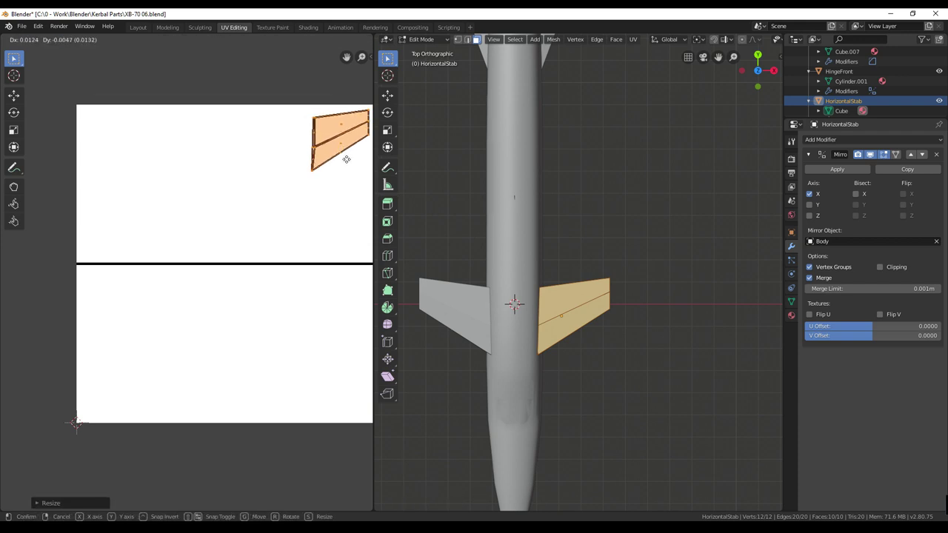
{"action": "left_click", "coordinate": [346, 160]}
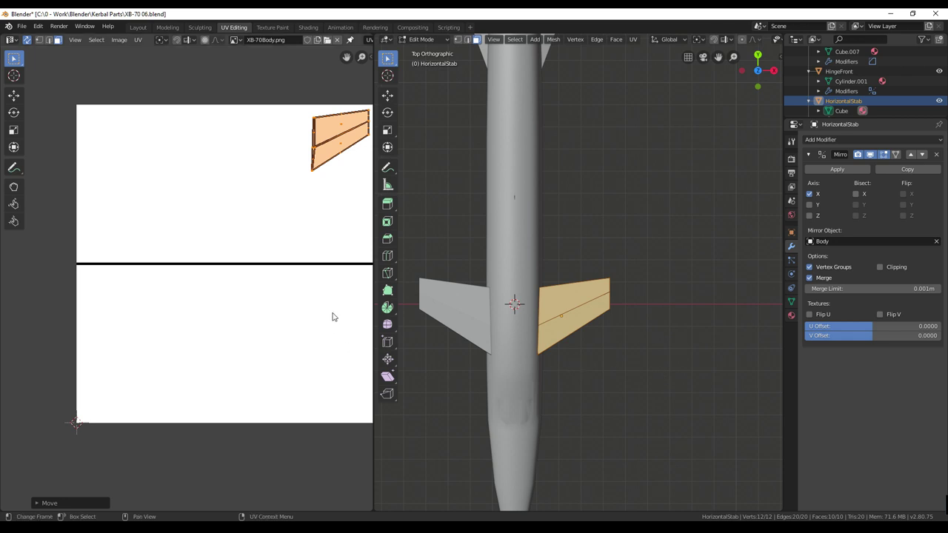
Export the HorizontalStab's UV layout as XB-70HS.png in the Kerbal Parts folder.
{"action": "middle_click_drag", "start_coordinate": [632, 215], "coordinate": [598, 190]}
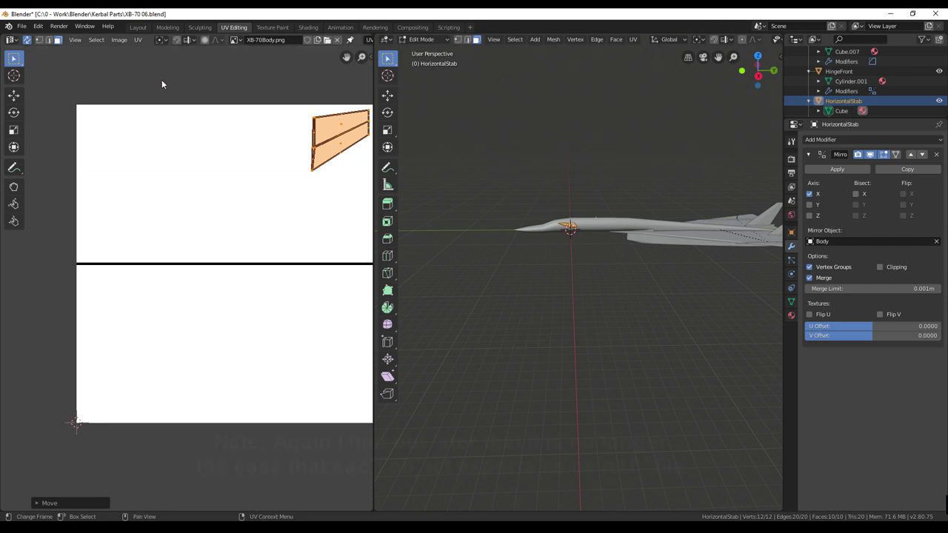
{"action": "left_click", "coordinate": [118, 40]}
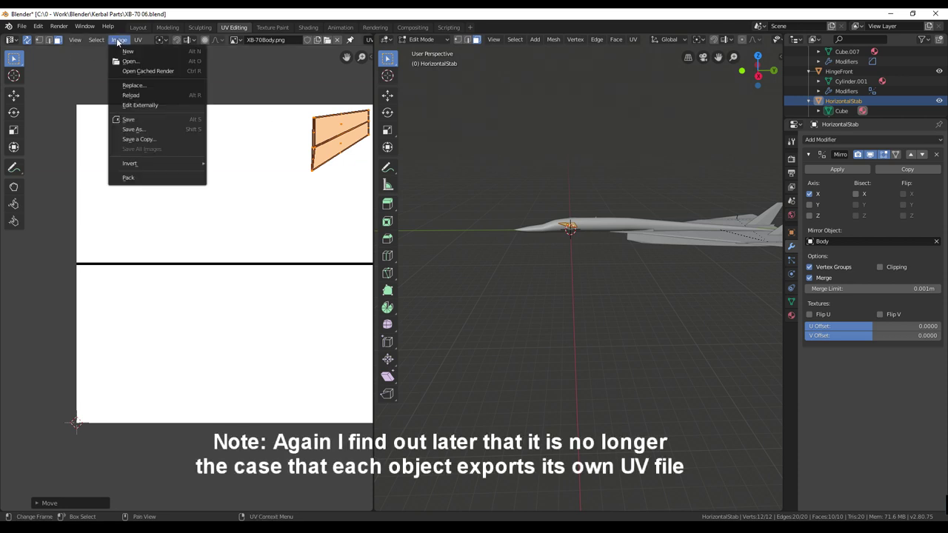
{"action": "mouse_move", "coordinate": [137, 42]}
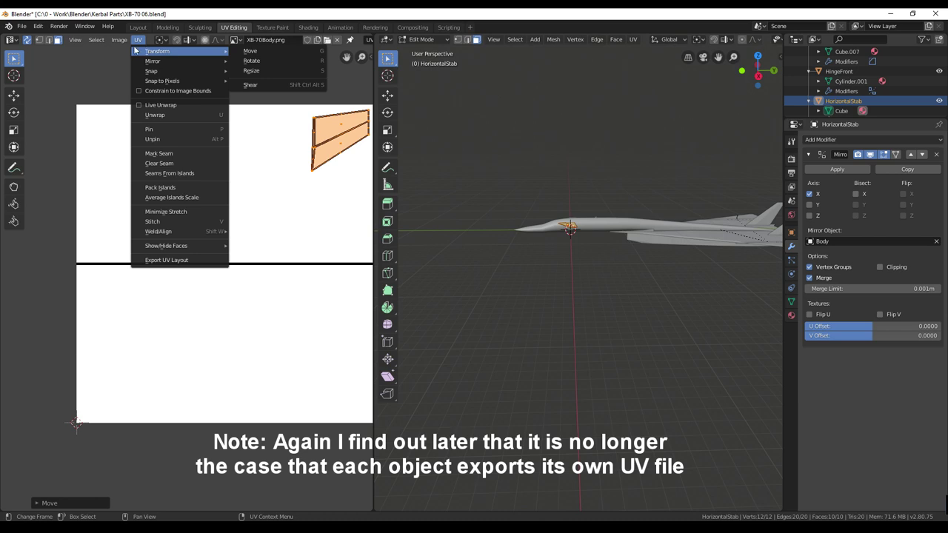
{"action": "left_click", "coordinate": [191, 262]}
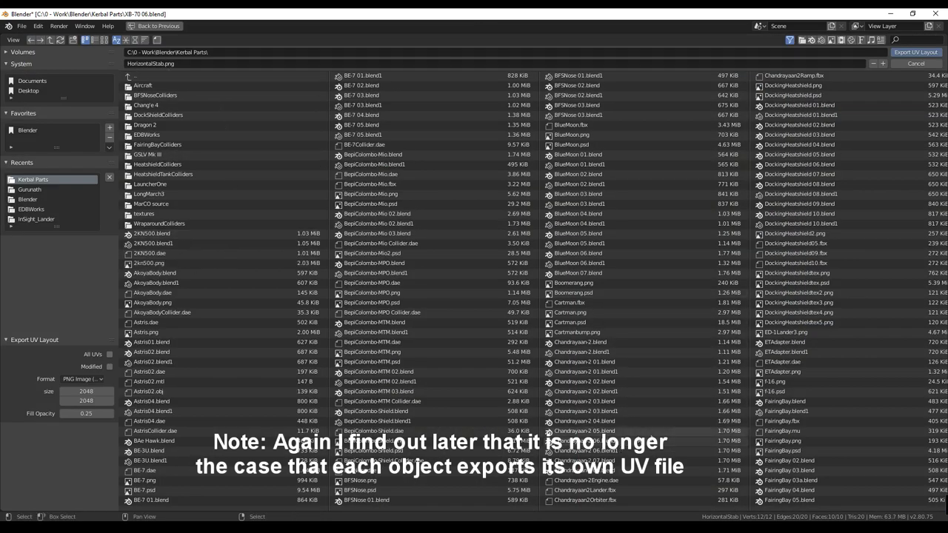
{"action": "left_click_drag", "start_coordinate": [288, 513], "coordinate": [826, 509]}
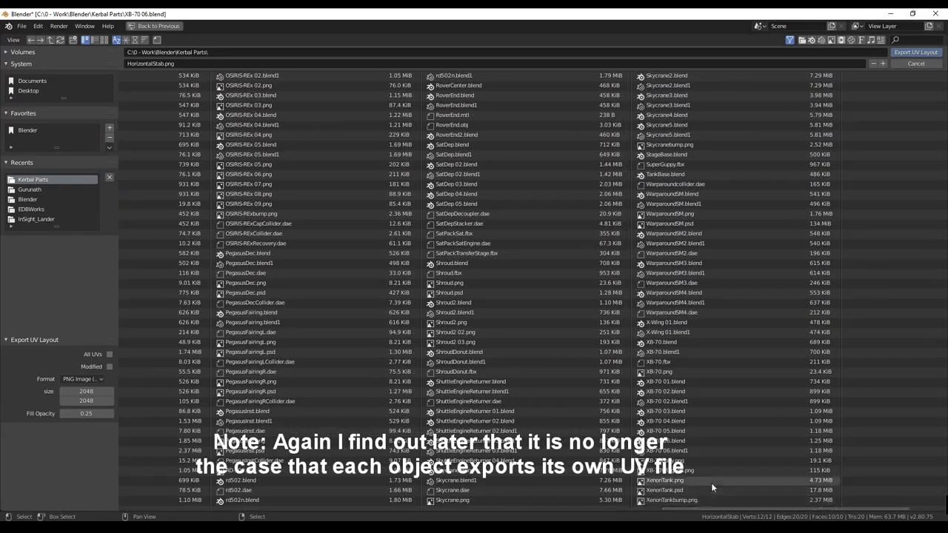
{"action": "left_click", "coordinate": [689, 461]}
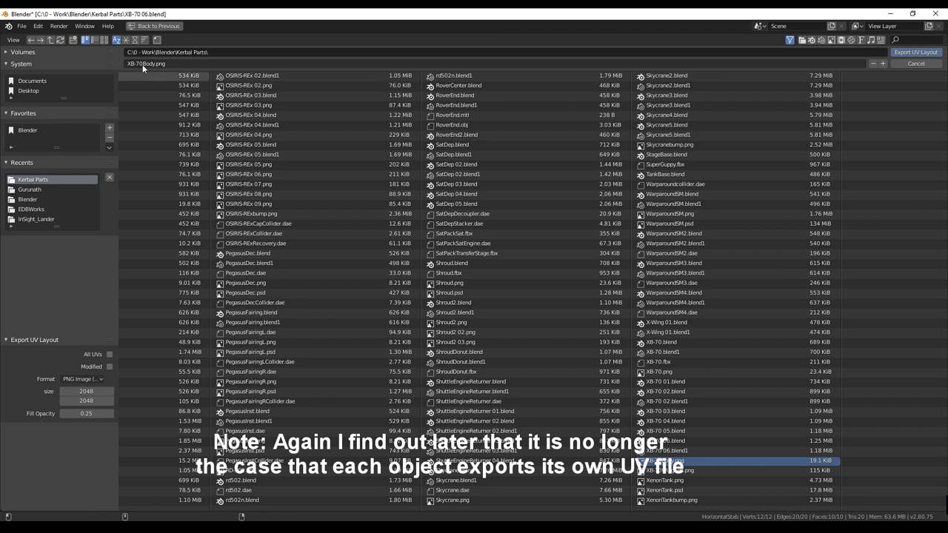
{"action": "key", "text": "BackSpace"}
{"action": "key", "text": "BackSpace"}
{"action": "key", "text": "BackSpace"}
{"action": "key", "text": "BackSpace"}
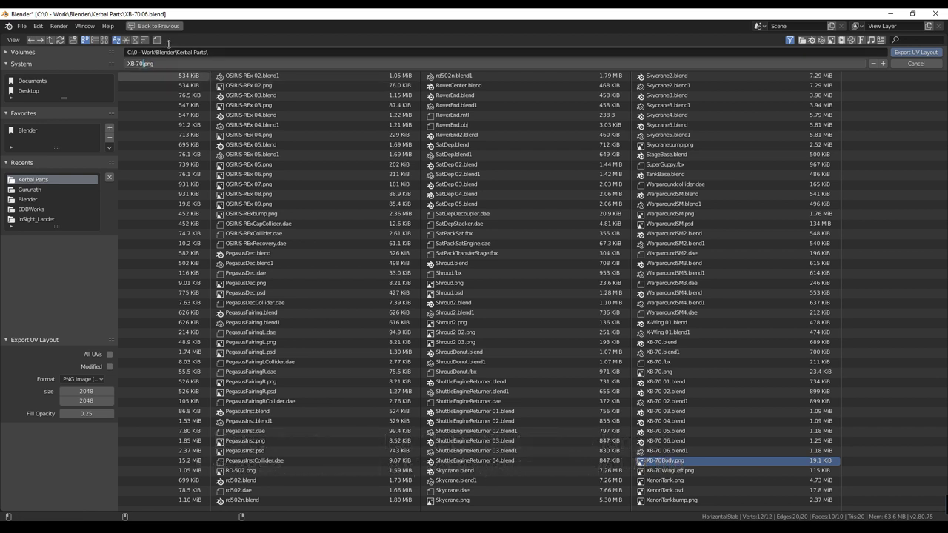
{"action": "left_click", "coordinate": [916, 52]}
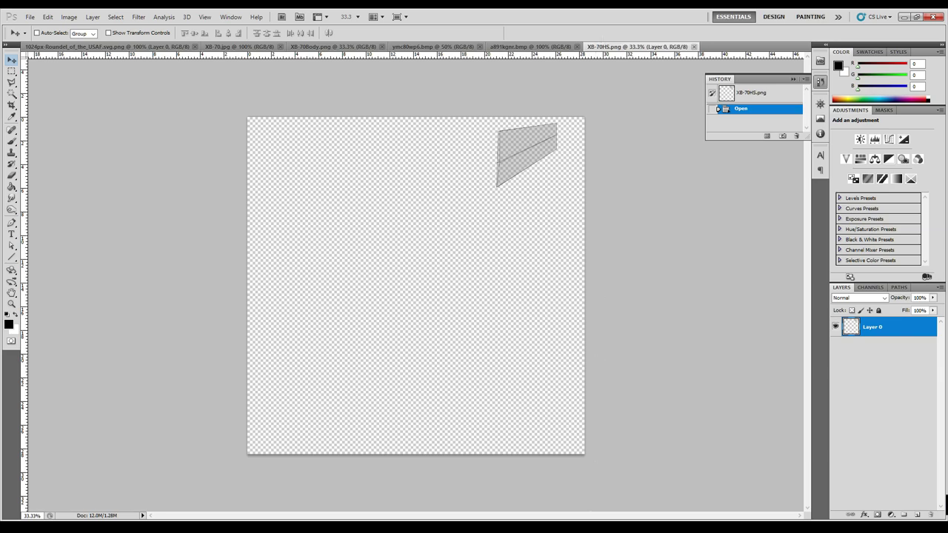
Switch back to Blender, leave the stabilizer's mesh editing and apply the EngineNacelle's Mirror modifier.
{"action": "mouse_move", "coordinate": [567, 529]}
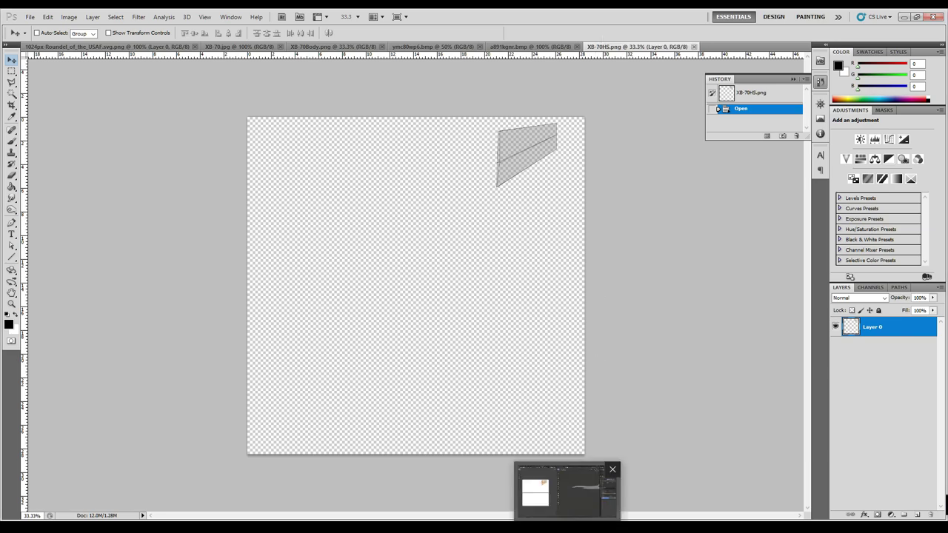
{"action": "left_click", "coordinate": [566, 489]}
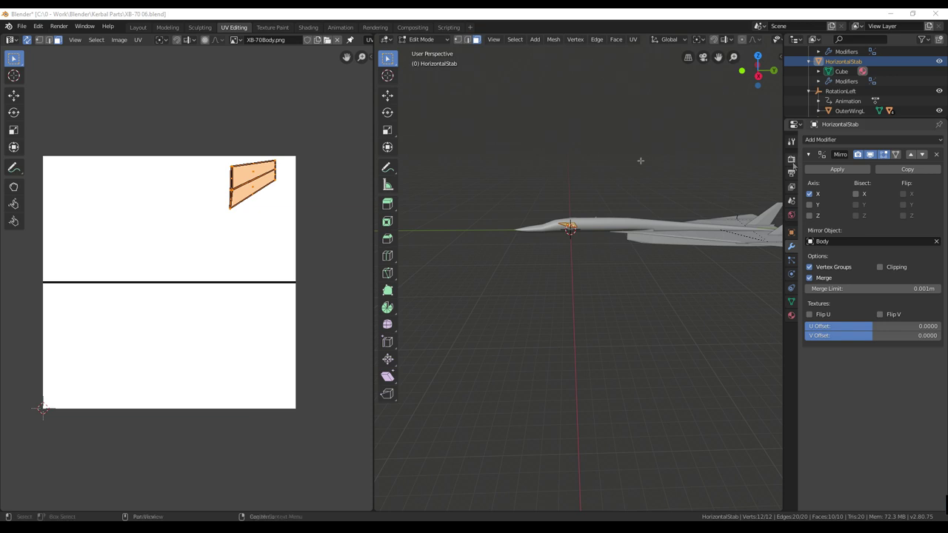
{"action": "scroll", "coordinate": [860, 66], "scroll_direction": "up", "scroll_amount": 2}
{"action": "scroll", "coordinate": [858, 68], "scroll_direction": "up", "scroll_amount": 4}
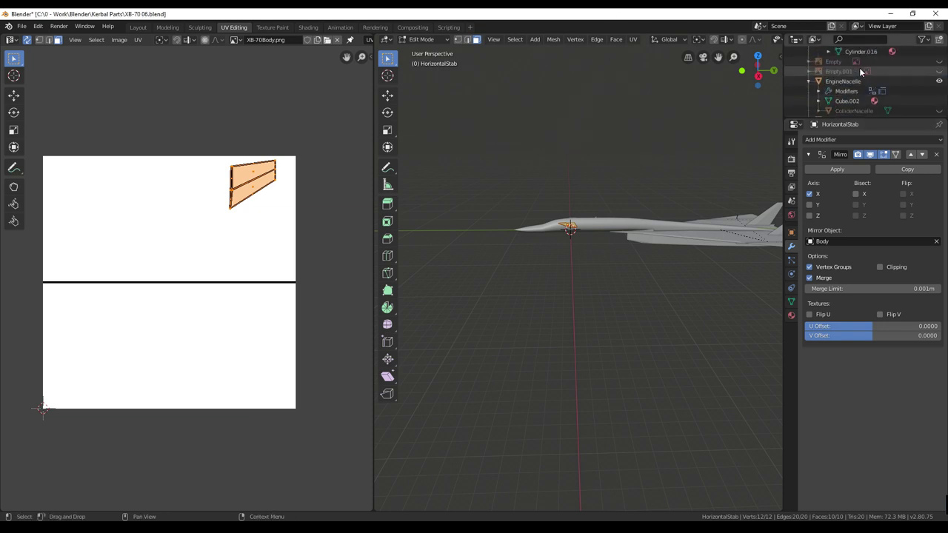
{"action": "scroll", "coordinate": [847, 68], "scroll_direction": "down", "scroll_amount": 2}
{"action": "key", "text": "Tab"}
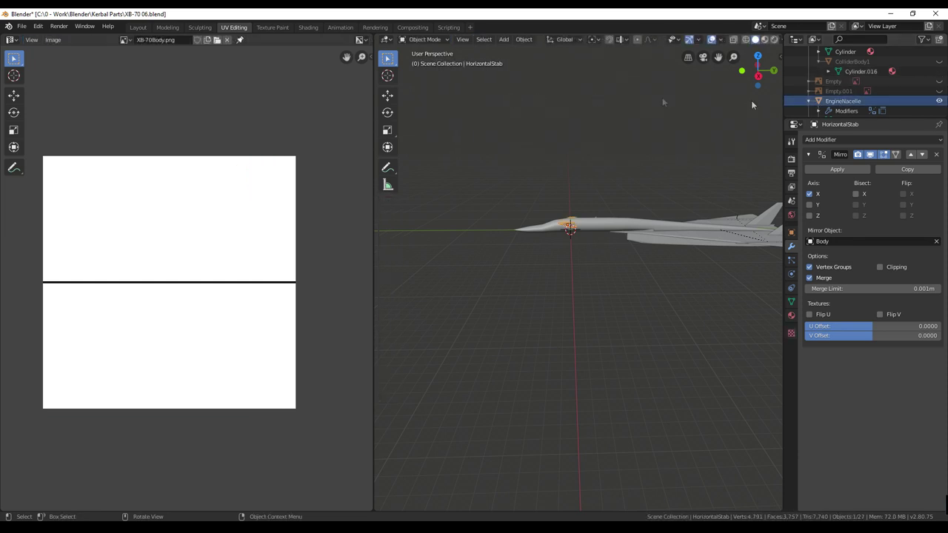
{"action": "left_click", "coordinate": [836, 101]}
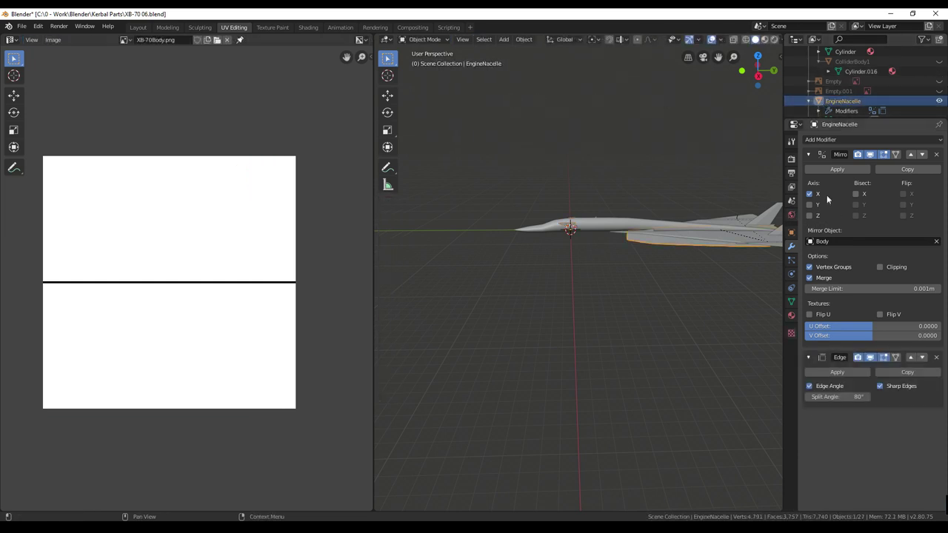
{"action": "left_click", "coordinate": [828, 171]}
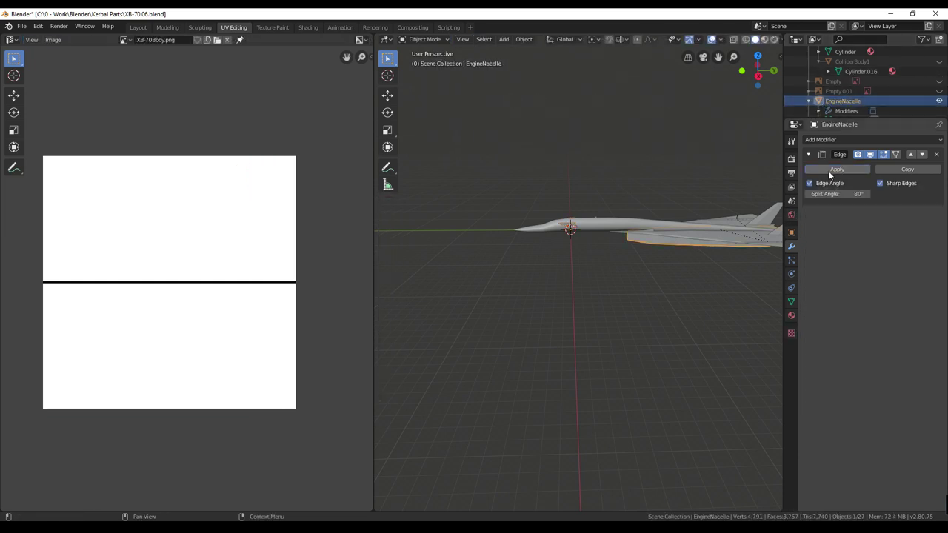
Check the Fairing for modifiers and apply the GearFairing's modifier.
{"action": "scroll", "coordinate": [844, 93], "scroll_direction": "down", "scroll_amount": 2}
{"action": "left_click", "coordinate": [836, 102]}
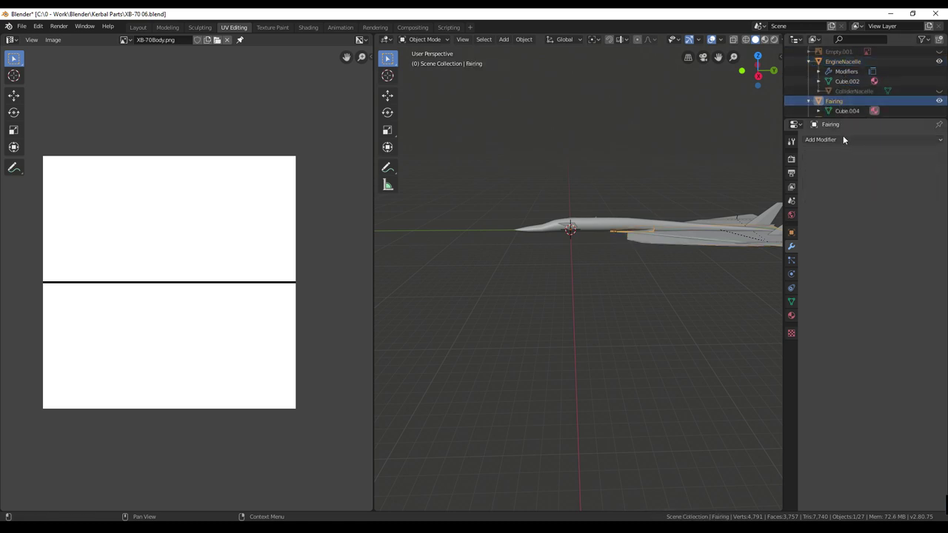
{"action": "scroll", "coordinate": [858, 105], "scroll_direction": "down", "scroll_amount": 2}
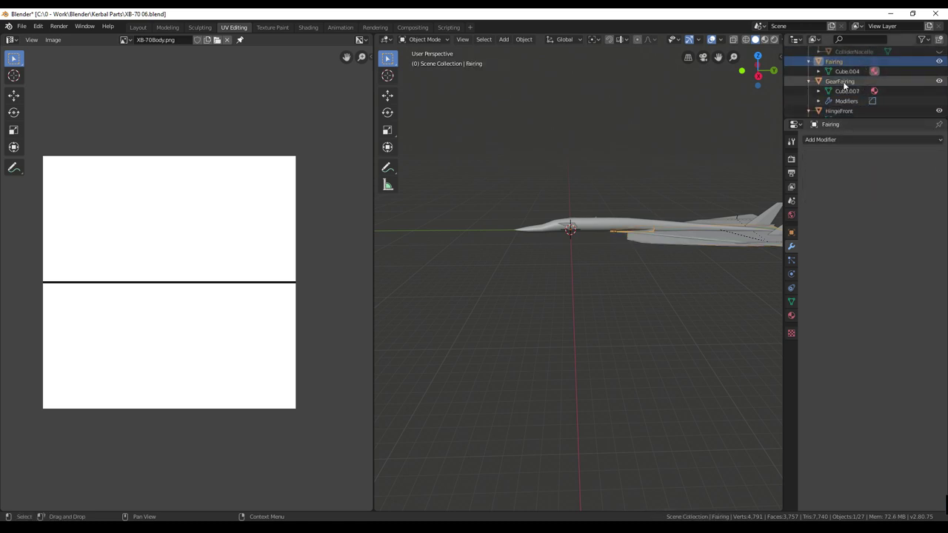
{"action": "left_click", "coordinate": [851, 81]}
{"action": "left_click", "coordinate": [844, 169]}
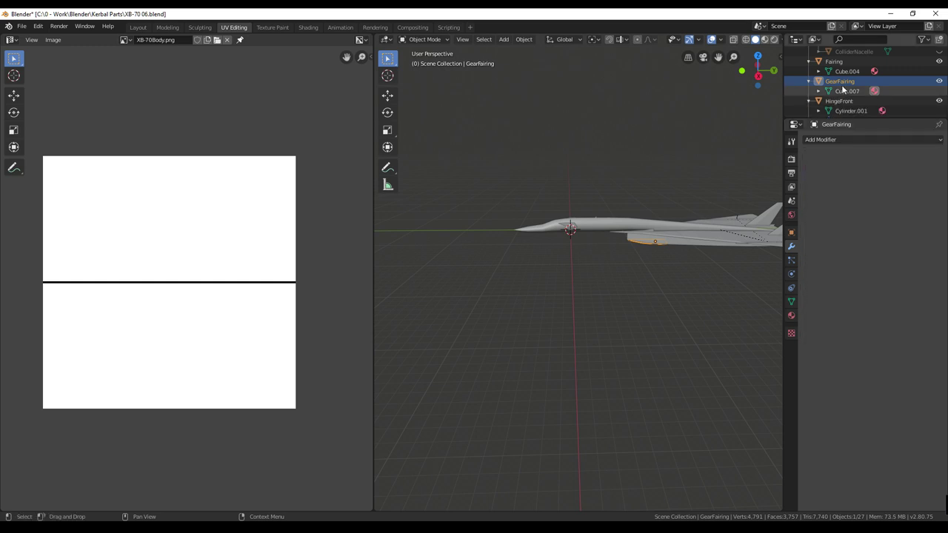
Join the GearFairing, Fairing and EngineNacelle into the Body object.
{"action": "left_click", "coordinate": [842, 62], "text": "ctrl"}
{"action": "scroll", "coordinate": [857, 92], "scroll_direction": "up", "scroll_amount": 3}
{"action": "left_click", "coordinate": [852, 91]}
{"action": "scroll", "coordinate": [854, 94], "scroll_direction": "up", "scroll_amount": 3}
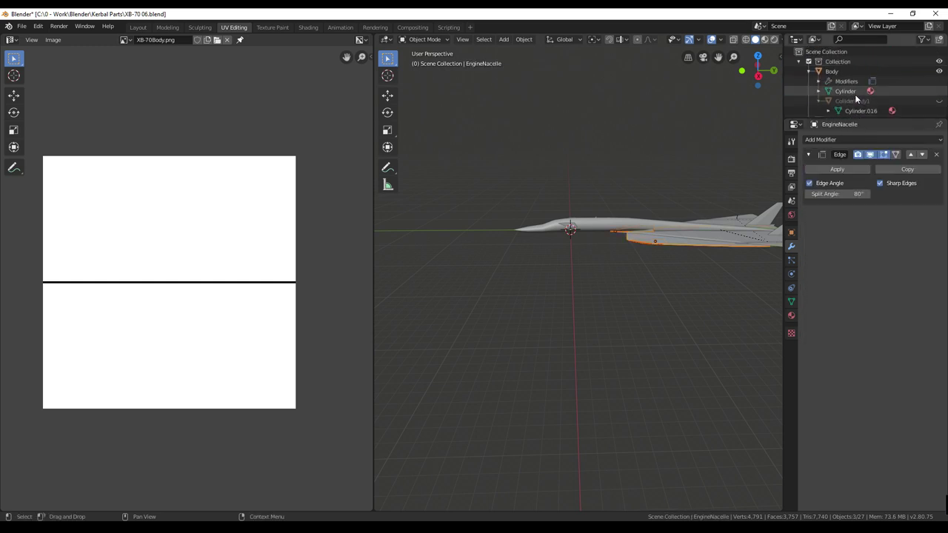
{"action": "left_click", "coordinate": [852, 71], "text": "ctrl"}
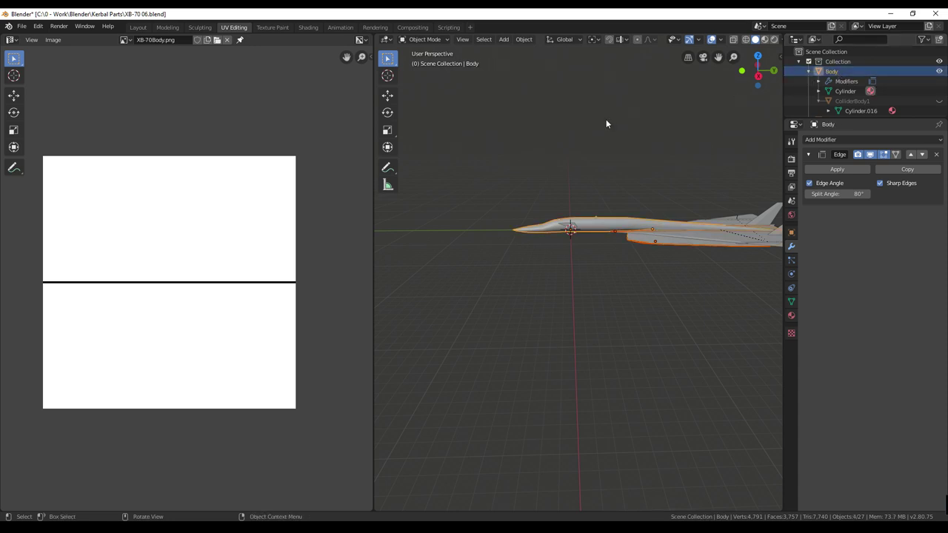
{"action": "key", "text": "ctrl+j"}
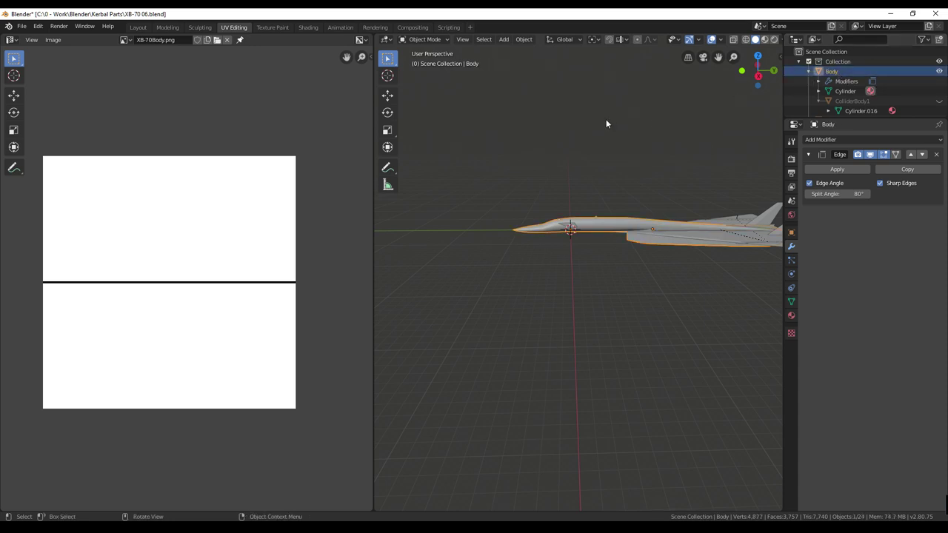
Select all faces of the joined Body mesh and export its UV layout as XB-70Body.png.
{"action": "scroll", "coordinate": [869, 75], "scroll_direction": "down", "scroll_amount": 5}
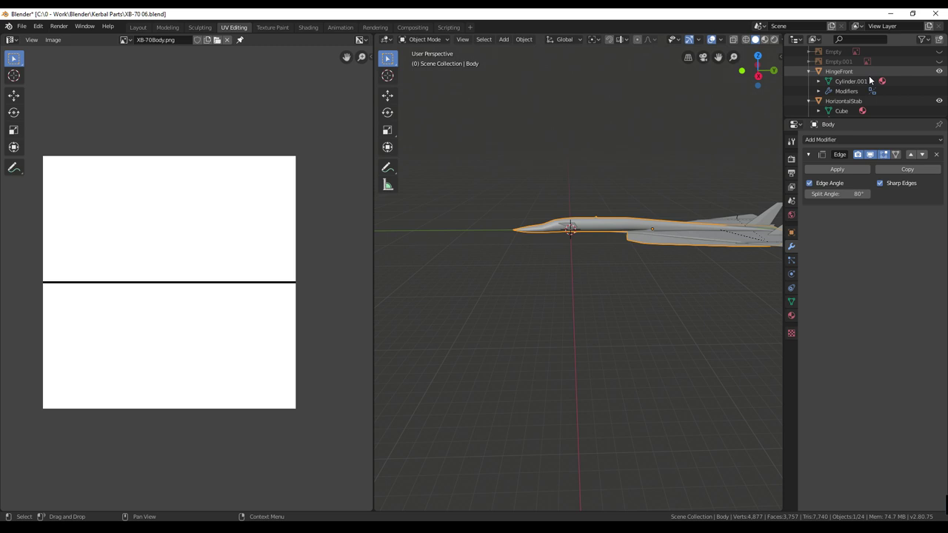
{"action": "scroll", "coordinate": [866, 79], "scroll_direction": "up", "scroll_amount": 5}
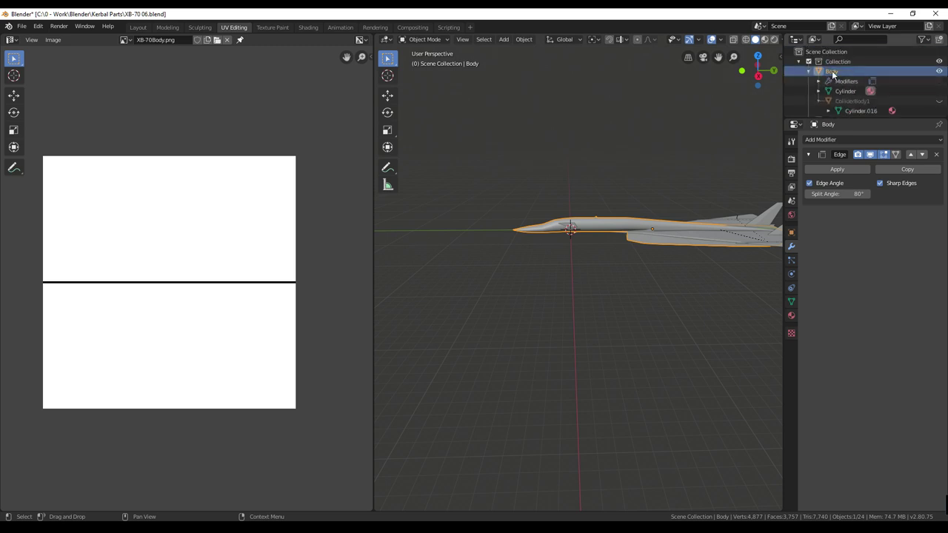
{"action": "key", "text": "Tab"}
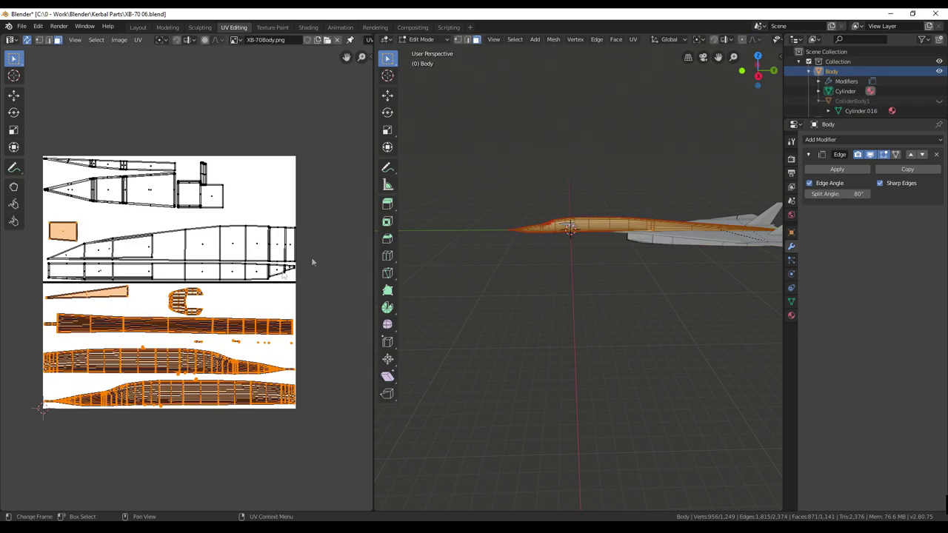
{"action": "key", "text": "a"}
{"action": "middle_click_drag", "start_coordinate": [281, 283], "coordinate": [311, 238]}
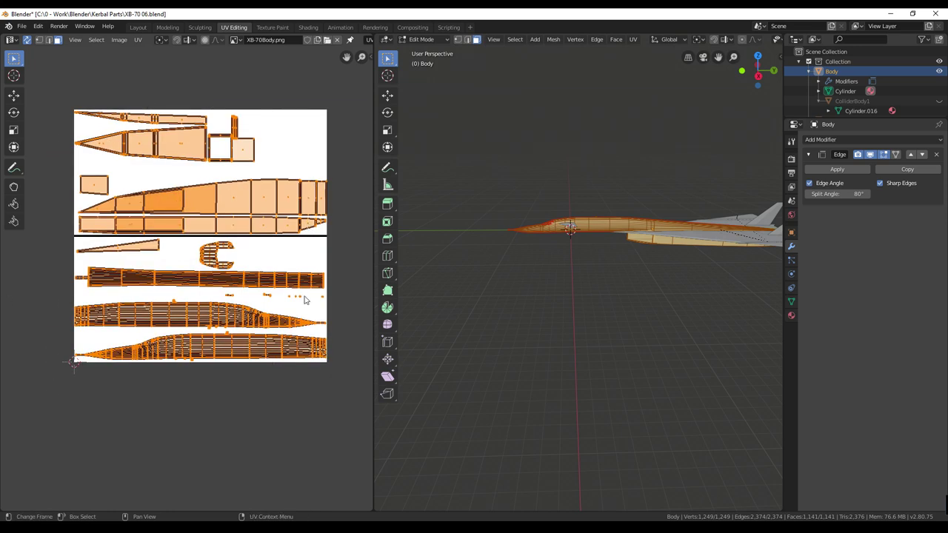
{"action": "left_click", "coordinate": [138, 40]}
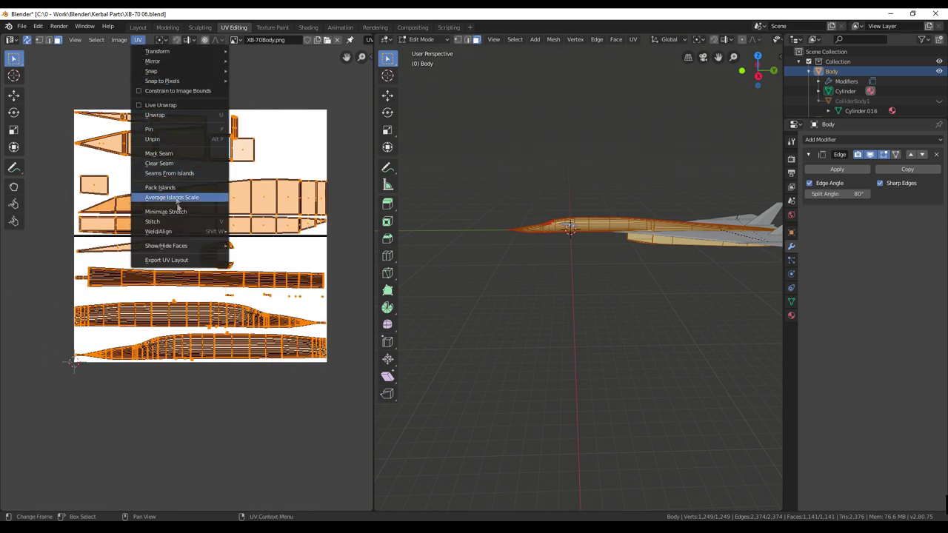
{"action": "left_click", "coordinate": [178, 260]}
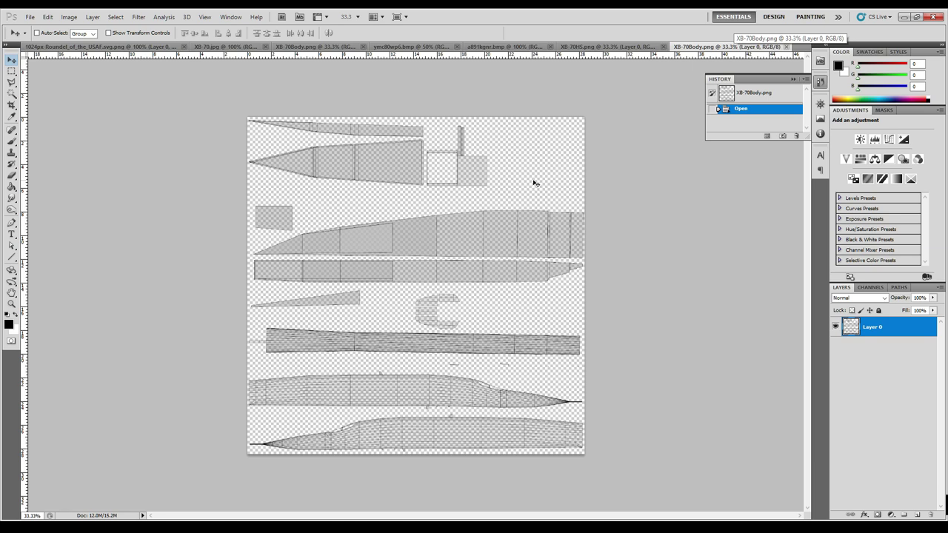
In Photoshop, check the blank XB-70Body.png template and its history, and return to the exported XB-70Body.png layout.
{"action": "left_click", "coordinate": [226, 47]}
{"action": "left_click", "coordinate": [289, 46]}
{"action": "left_click", "coordinate": [227, 47]}
{"action": "left_click", "coordinate": [296, 47]}
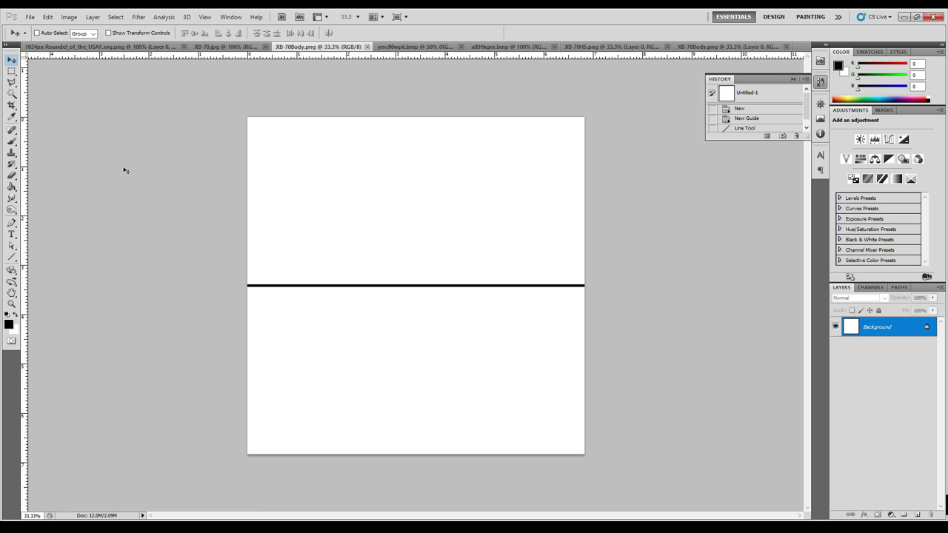
{"action": "left_click", "coordinate": [806, 128]}
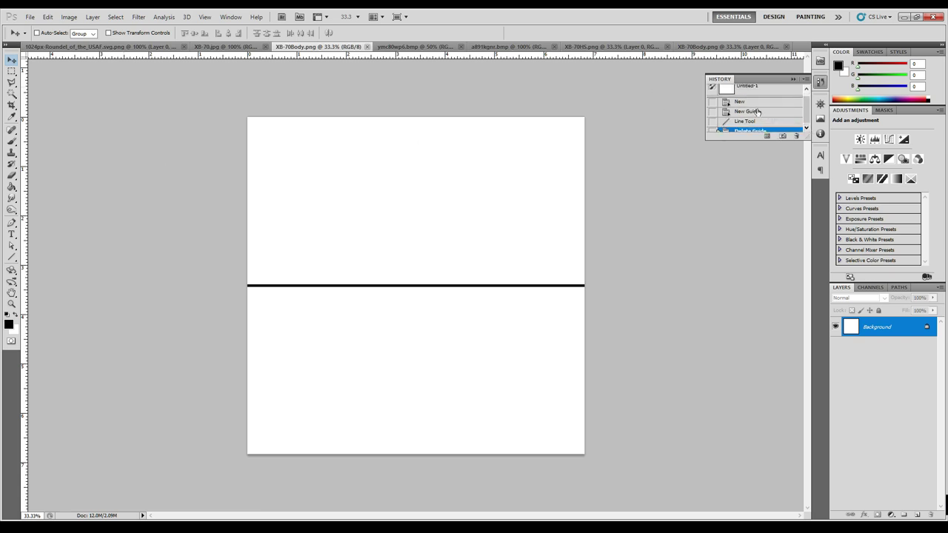
{"action": "left_click", "coordinate": [750, 106]}
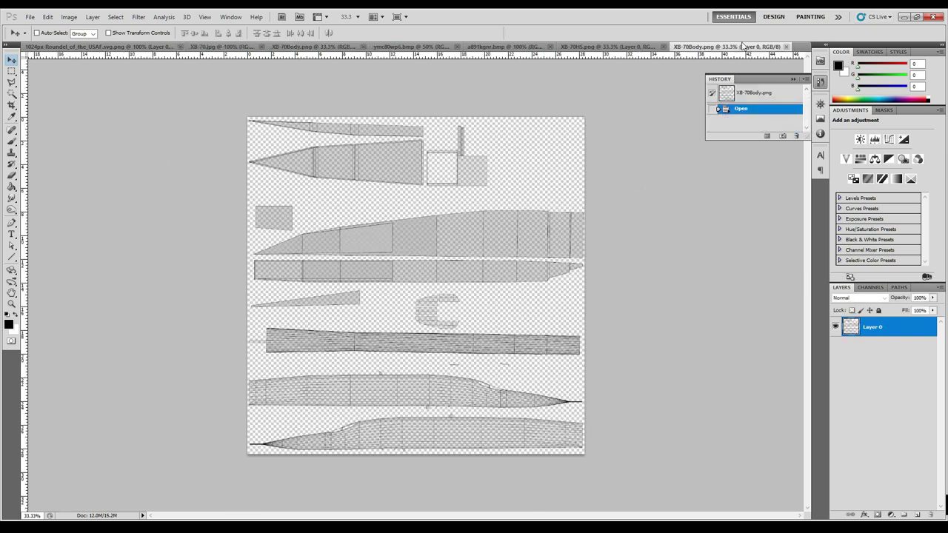
Copy the entire exported XB-70Body.png UV layout and paste it into the blank XB-70Body.png template.
{"action": "key", "text": "ctrl+a"}
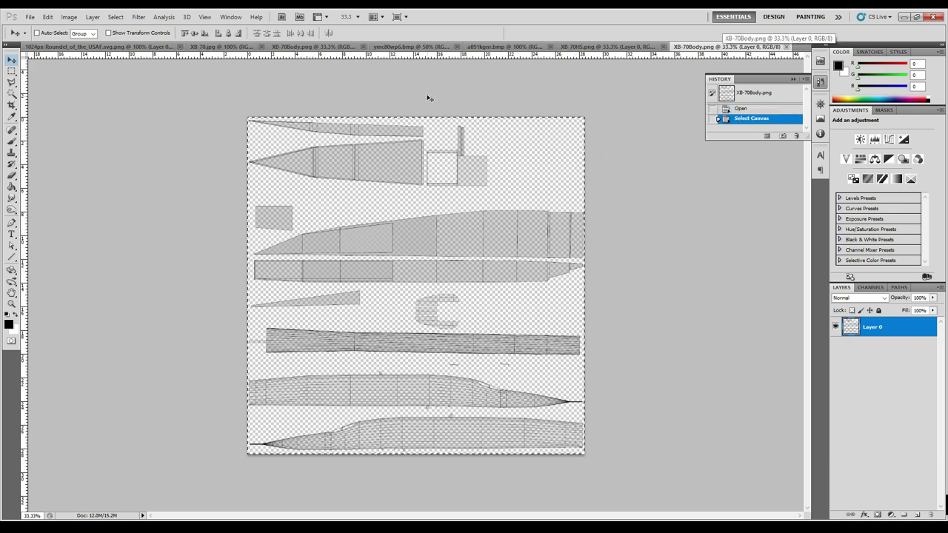
{"action": "left_click", "coordinate": [230, 47]}
{"action": "left_click", "coordinate": [289, 47]}
{"action": "key", "text": "ctrl+v"}
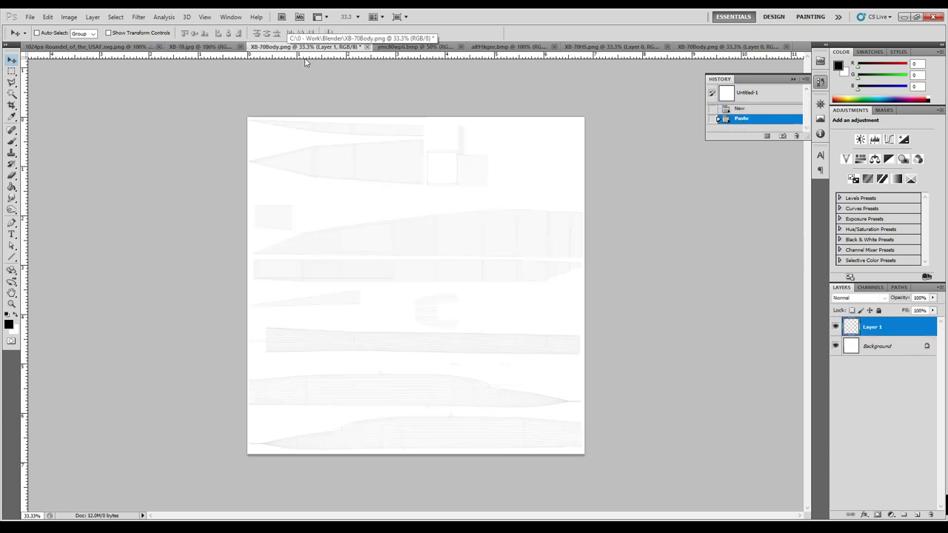
Try pasting the XB-70HS.png layout into the XB-70Body.png template, and revert the template to its blank state.
{"action": "left_click", "coordinate": [628, 46]}
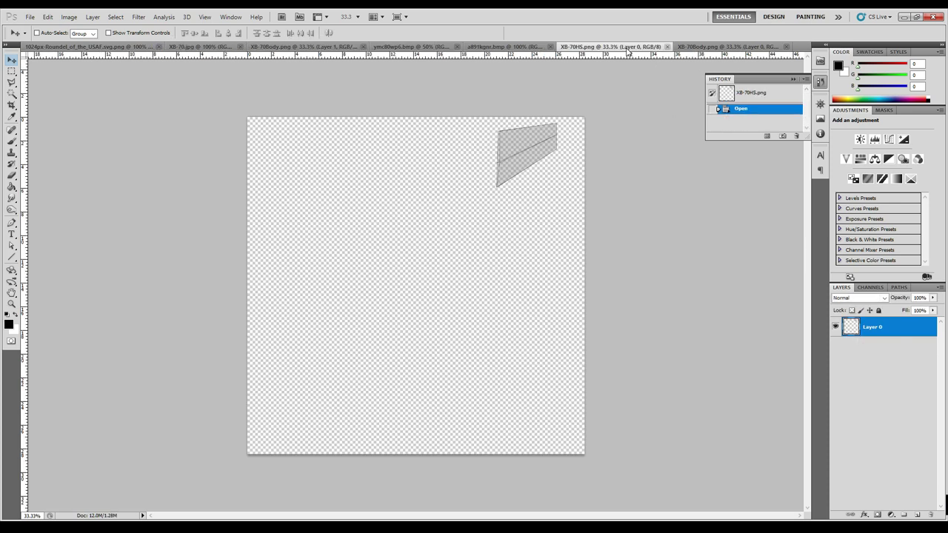
{"action": "key", "text": "ctrl+a"}
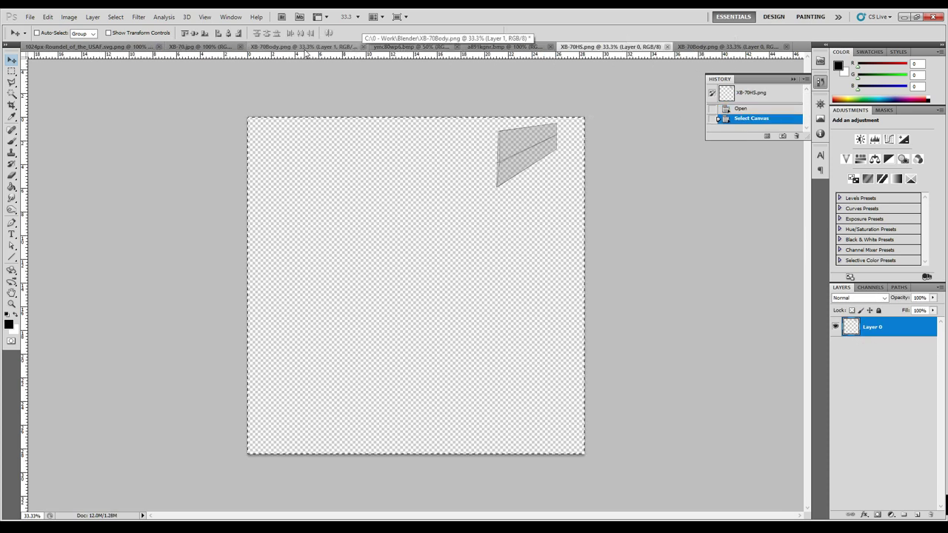
{"action": "left_click", "coordinate": [304, 47]}
{"action": "key", "text": "ctrl+v"}
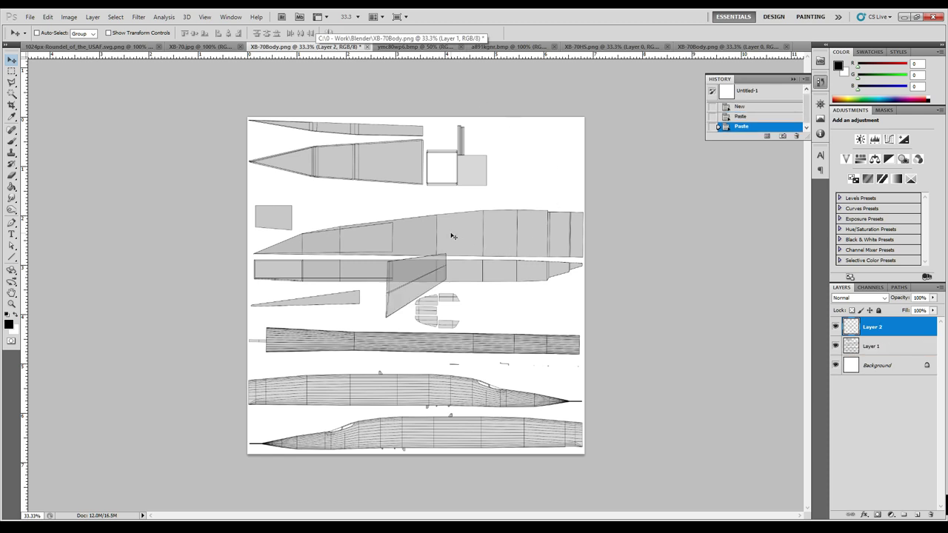
{"action": "key", "text": "ctrl+z"}
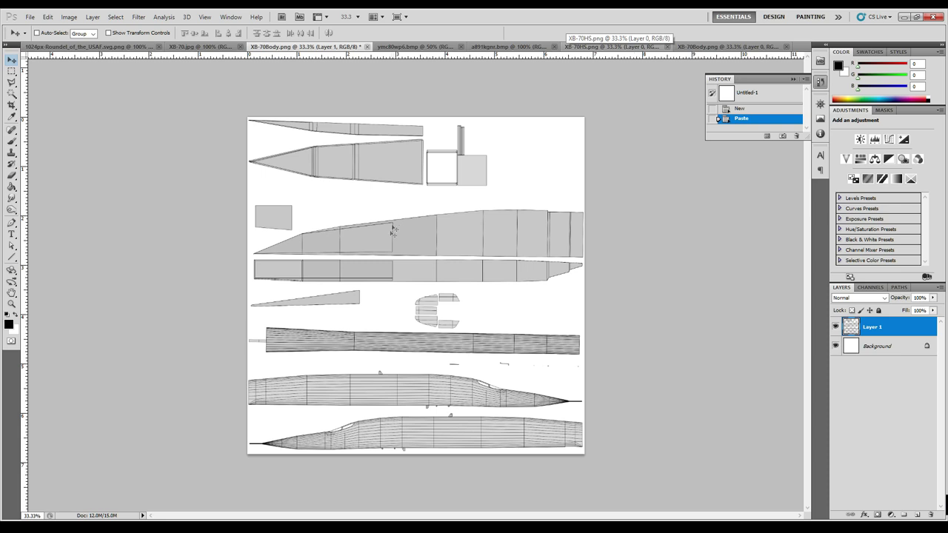
{"action": "left_click", "coordinate": [740, 109]}
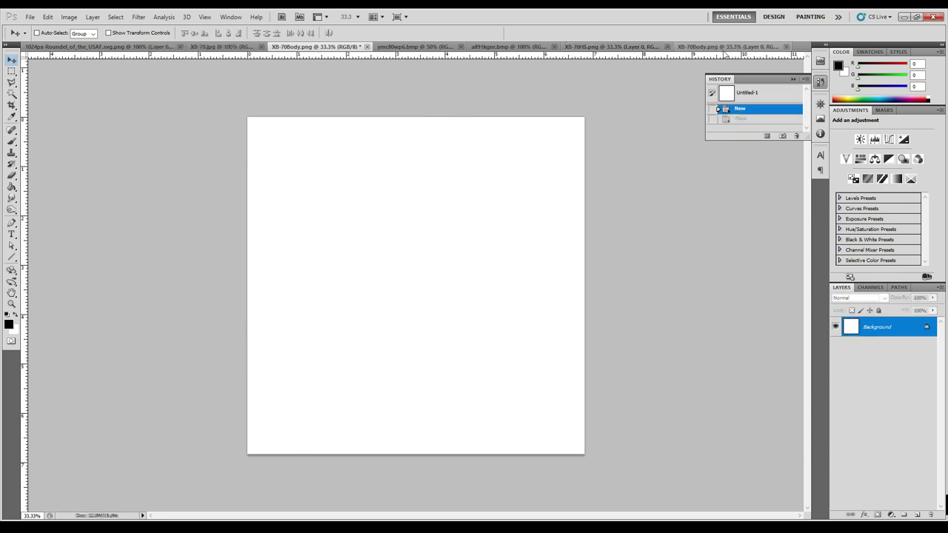
Add a new empty layer to the exported XB-70Body.png UV layout document.
{"action": "left_click", "coordinate": [726, 46]}
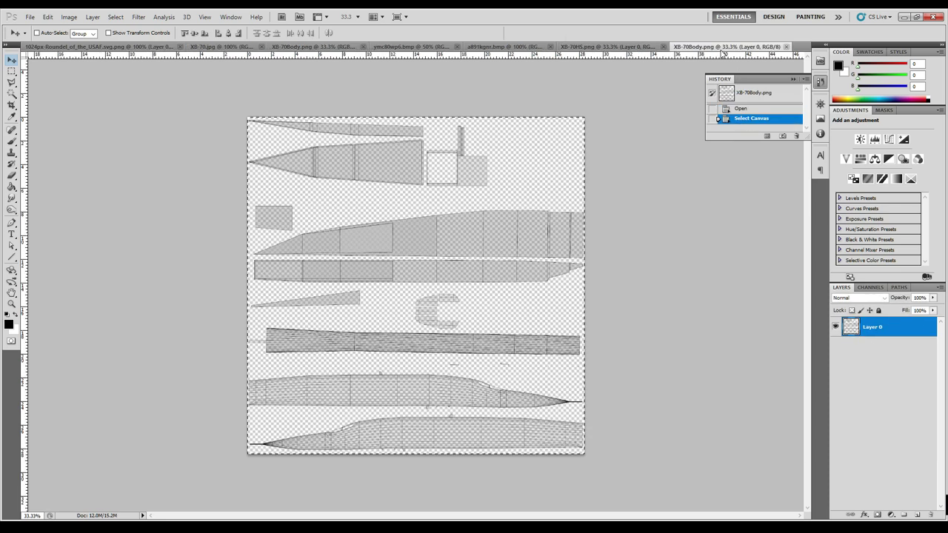
{"action": "left_click", "coordinate": [92, 16]}
{"action": "mouse_move", "coordinate": [176, 28]}
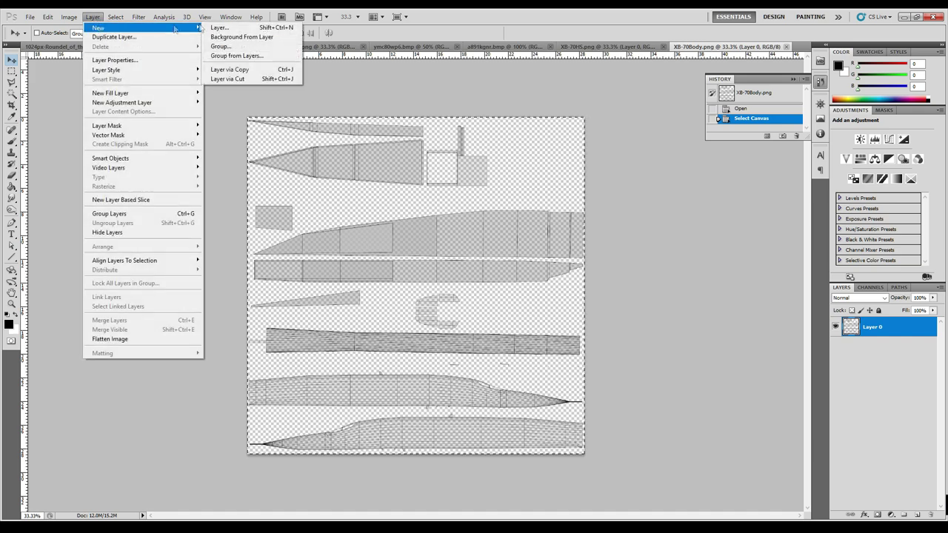
{"action": "left_click", "coordinate": [219, 28]}
{"action": "left_click", "coordinate": [548, 175]}
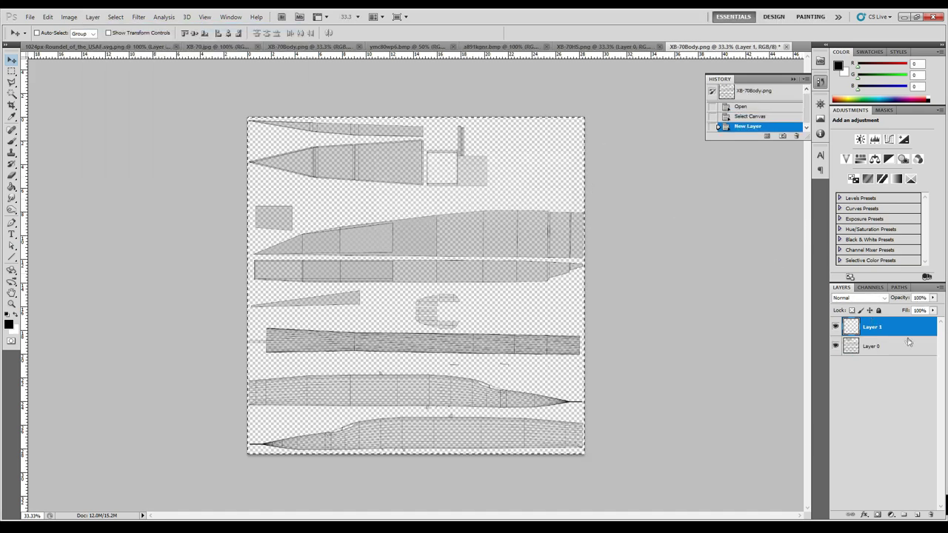
Deselect the canvas, fill the new layer with white using the Paint Bucket, and place it beneath the UV layout.
{"action": "left_click", "coordinate": [16, 315]}
{"action": "key", "text": "ctrl+d"}
{"action": "left_click", "coordinate": [12, 187]}
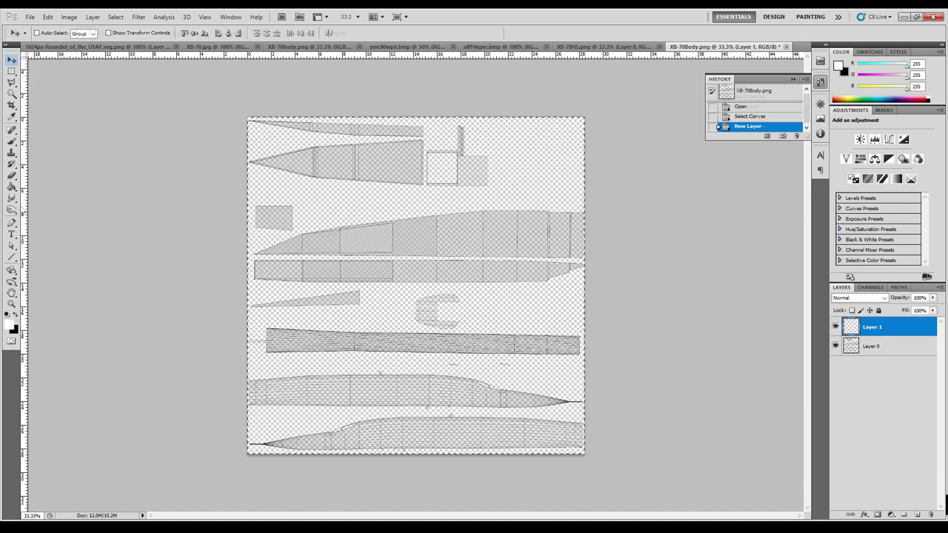
{"action": "left_click", "coordinate": [547, 190]}
{"action": "key", "text": "ctrl+bracketleft"}
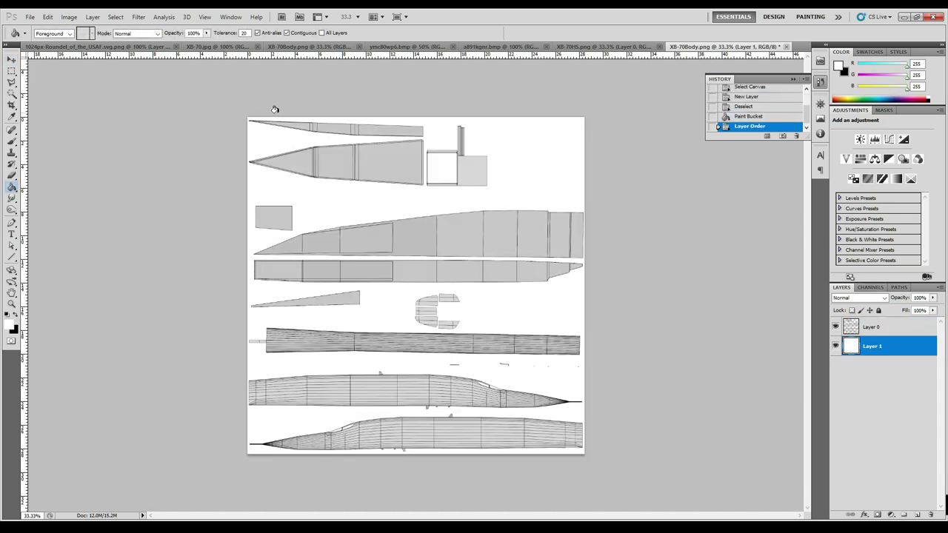
Add a white-filled layer beneath the UV layout in the XB-70HS.png document.
{"action": "left_click", "coordinate": [92, 16]}
{"action": "mouse_move", "coordinate": [116, 16]}
{"action": "left_click", "coordinate": [743, 46]}
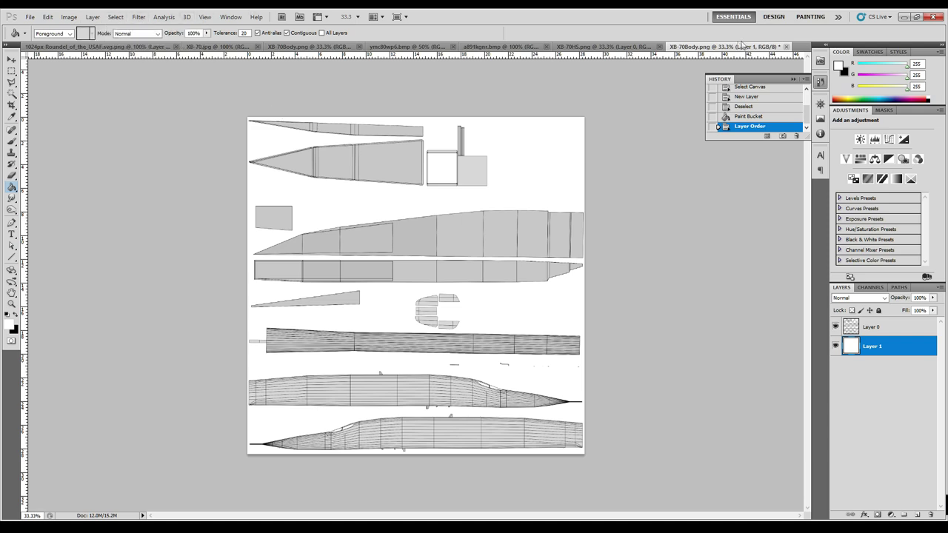
{"action": "left_click", "coordinate": [606, 46]}
{"action": "left_click", "coordinate": [92, 16]}
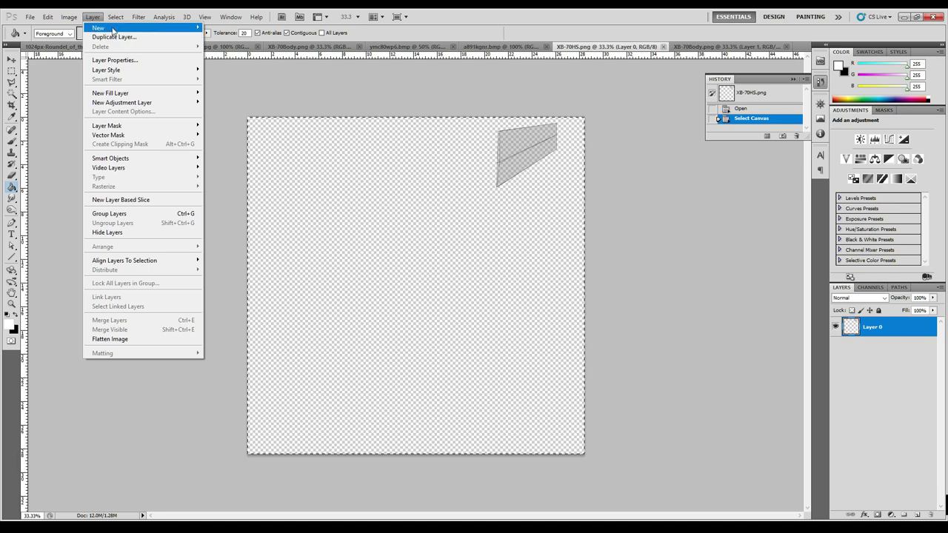
{"action": "mouse_move", "coordinate": [103, 28]}
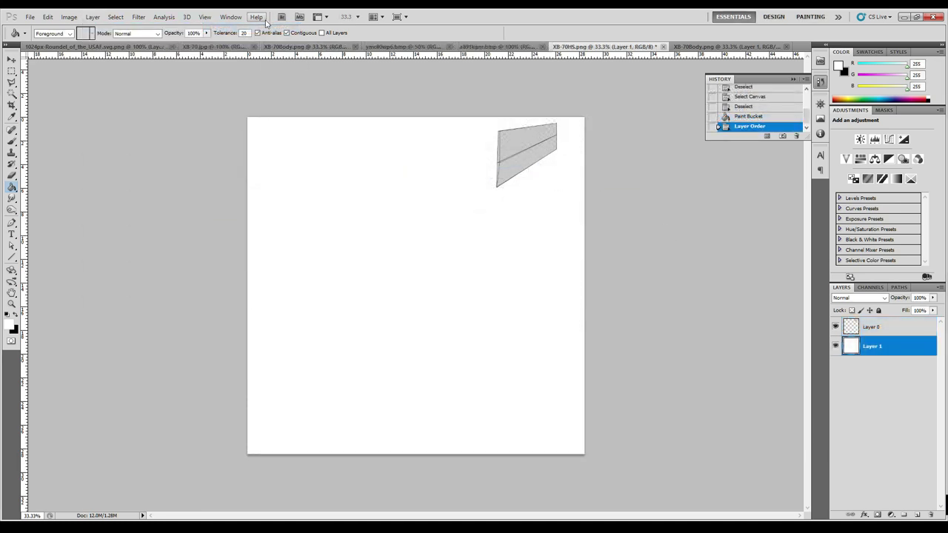
Make the UV layout layer active in XB-70HS.png and select its whole canvas.
{"action": "left_click", "coordinate": [96, 18]}
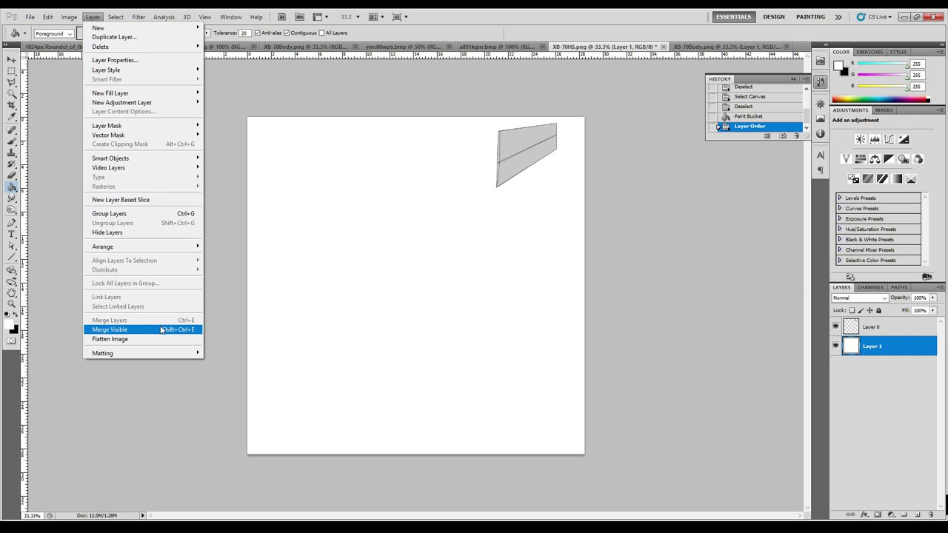
{"action": "left_click", "coordinate": [799, 335]}
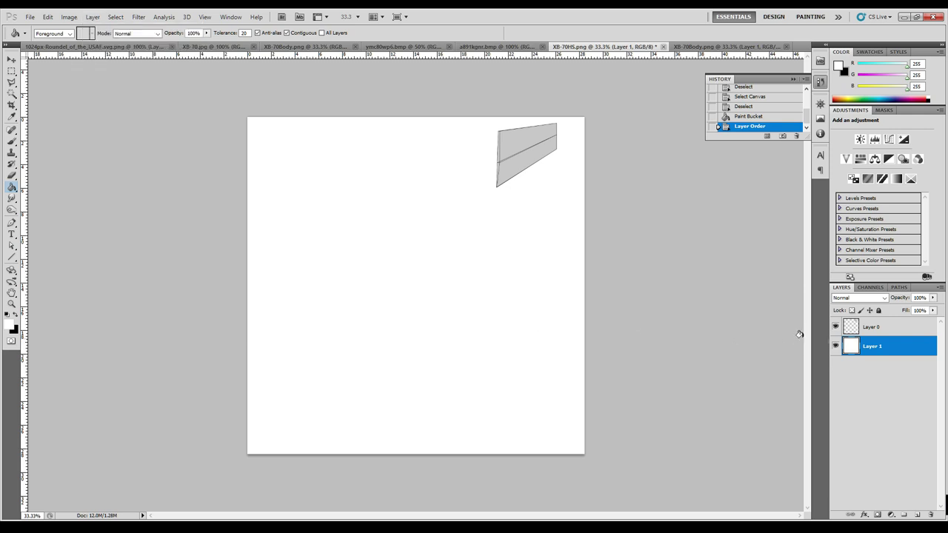
{"action": "left_click", "coordinate": [857, 330]}
{"action": "key", "text": "ctrl+a"}
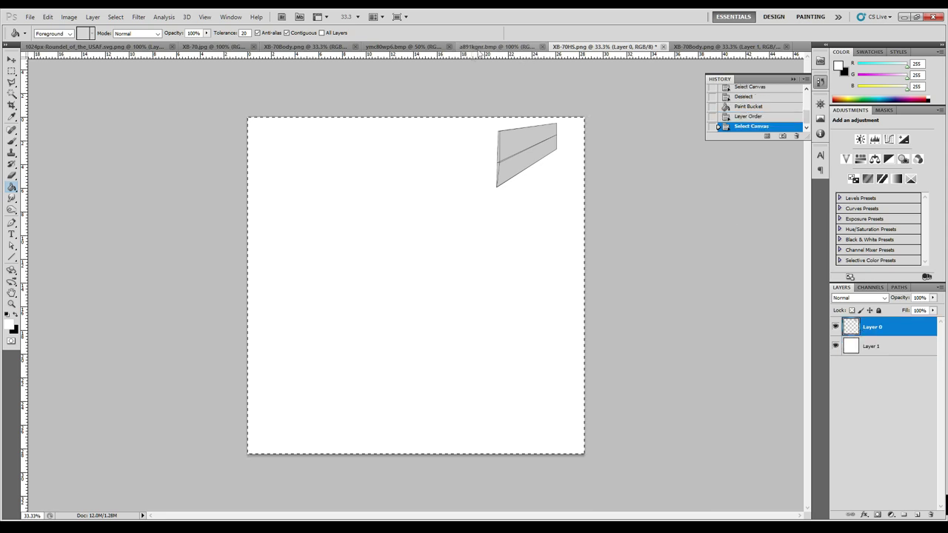
{"action": "left_click", "coordinate": [287, 48]}
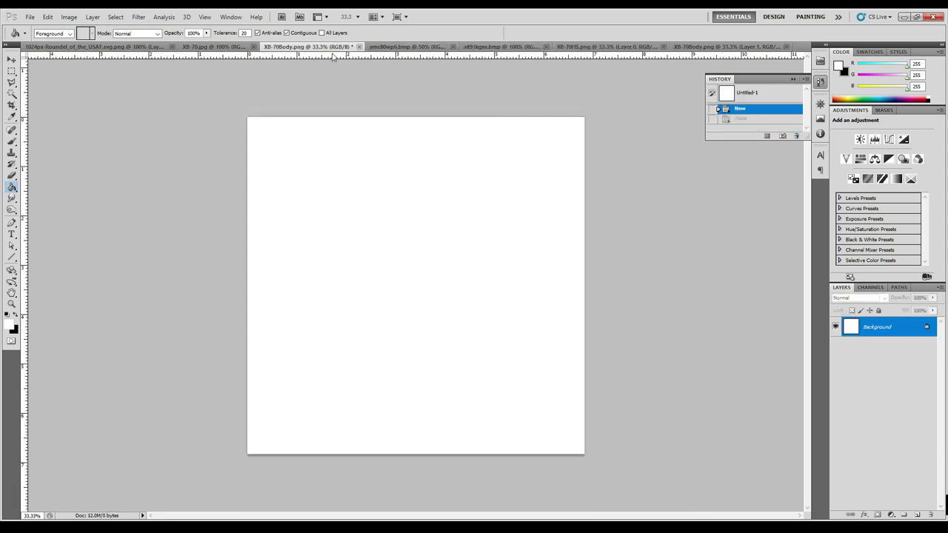
{"action": "key", "text": "ctrl+v"}
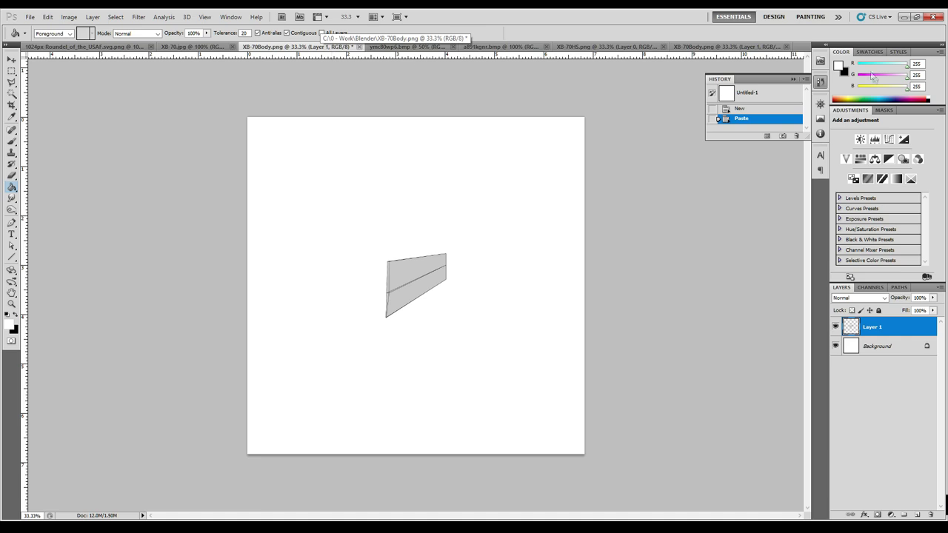
{"action": "left_click", "coordinate": [762, 111]}
Merge the visible layers of XB-70HS.png and paste its whole canvas into the blank XB-70Body document.
{"action": "left_click", "coordinate": [603, 46]}
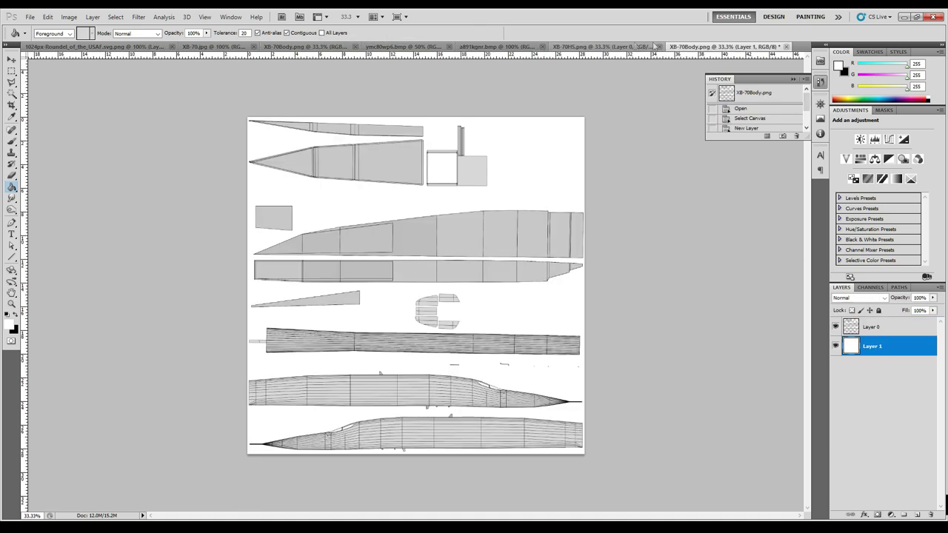
{"action": "left_click", "coordinate": [116, 16]}
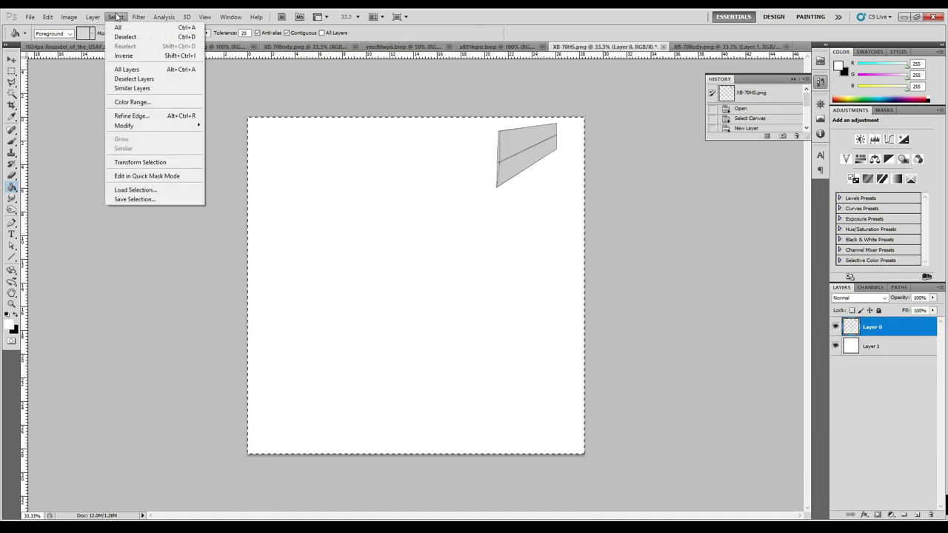
{"action": "mouse_move", "coordinate": [92, 16]}
{"action": "left_click", "coordinate": [110, 329]}
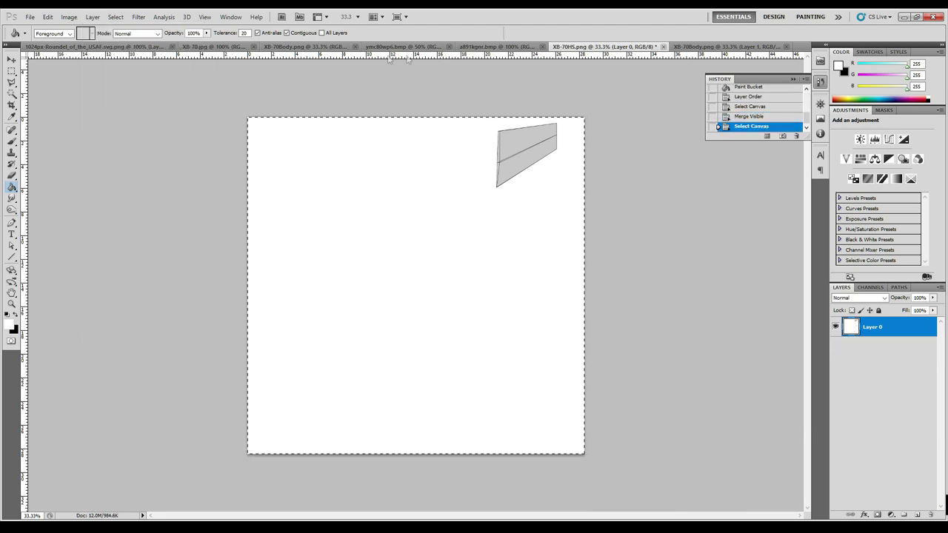
{"action": "left_click", "coordinate": [300, 48]}
{"action": "key", "text": "ctrl+v"}
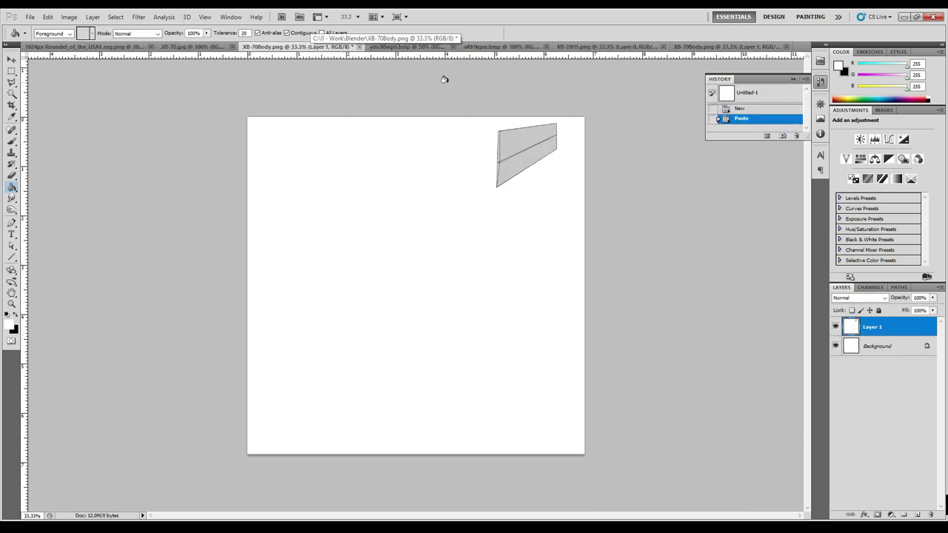
Merge the visible layers of the XB-70Body.png wireframe and paste its whole canvas into the XB-70Body document holding the stabilizer layer.
{"action": "left_click", "coordinate": [704, 46]}
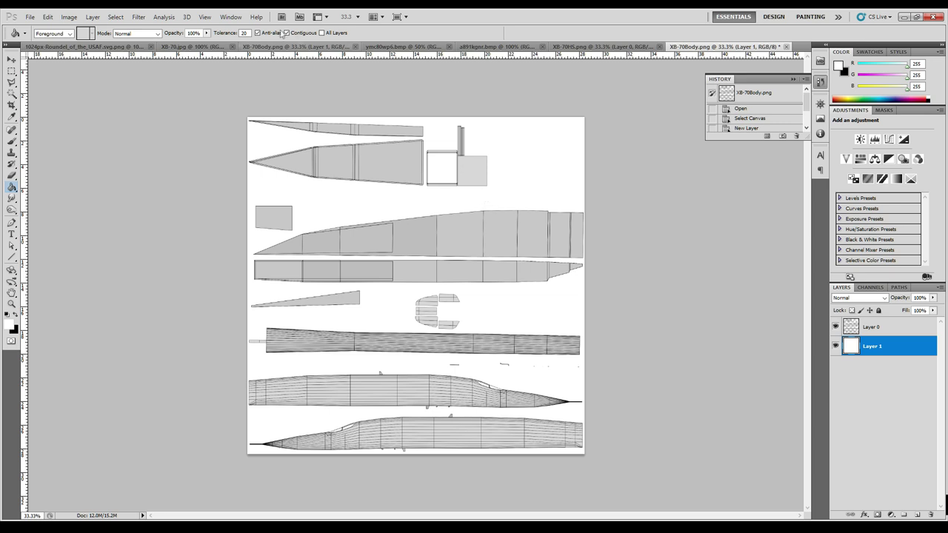
{"action": "left_click", "coordinate": [117, 17]}
{"action": "mouse_move", "coordinate": [97, 18]}
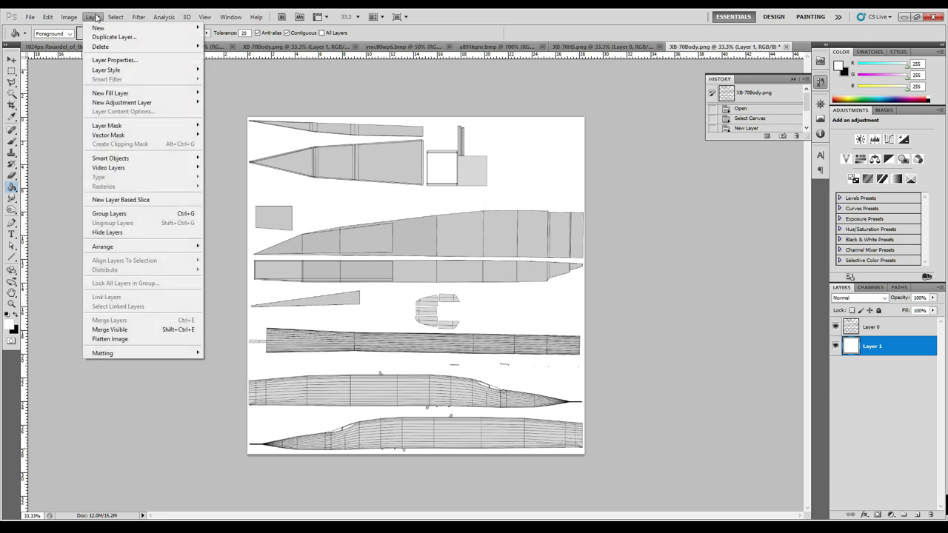
{"action": "left_click", "coordinate": [140, 329]}
{"action": "key", "text": "ctrl+a"}
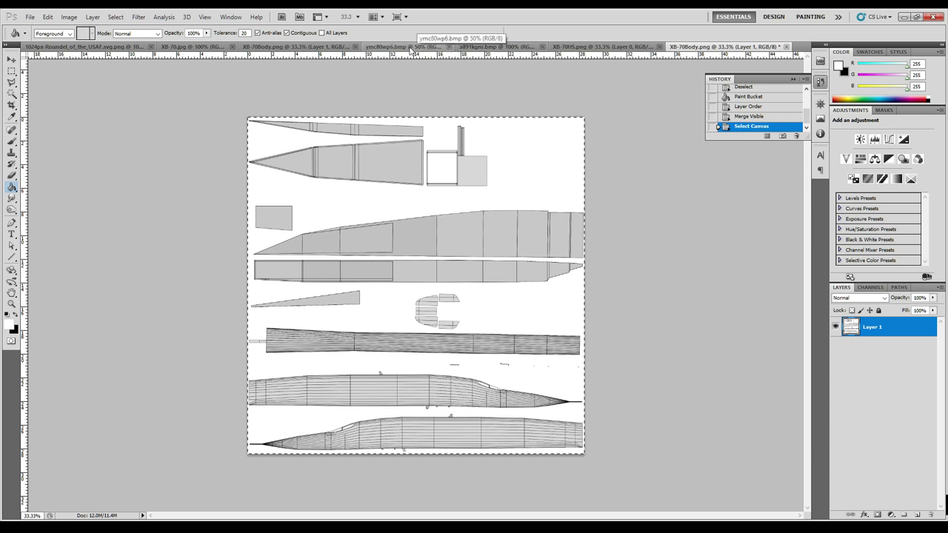
{"action": "left_click", "coordinate": [293, 46]}
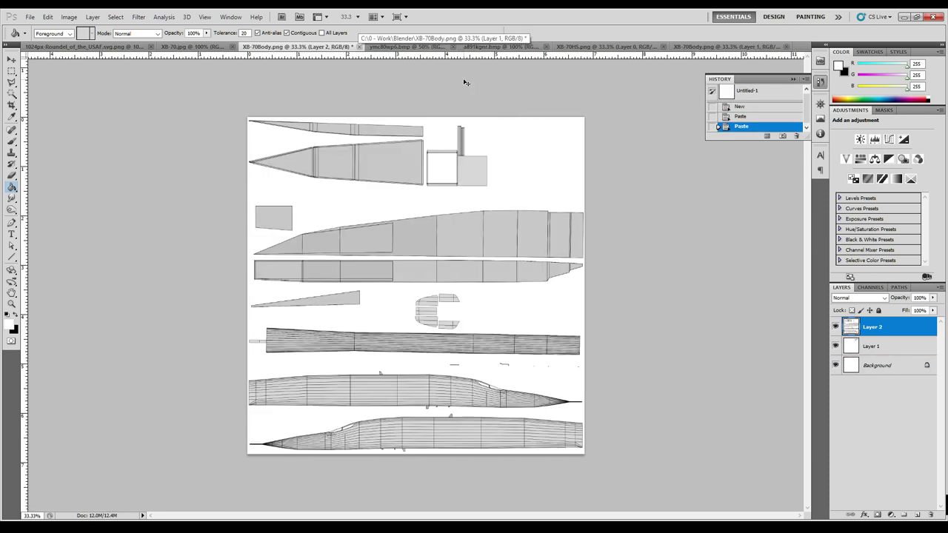
Clear the blank upper-right area of the pasted body layer to expose the stabilizer beneath, and deselect.
{"action": "key", "text": "m"}
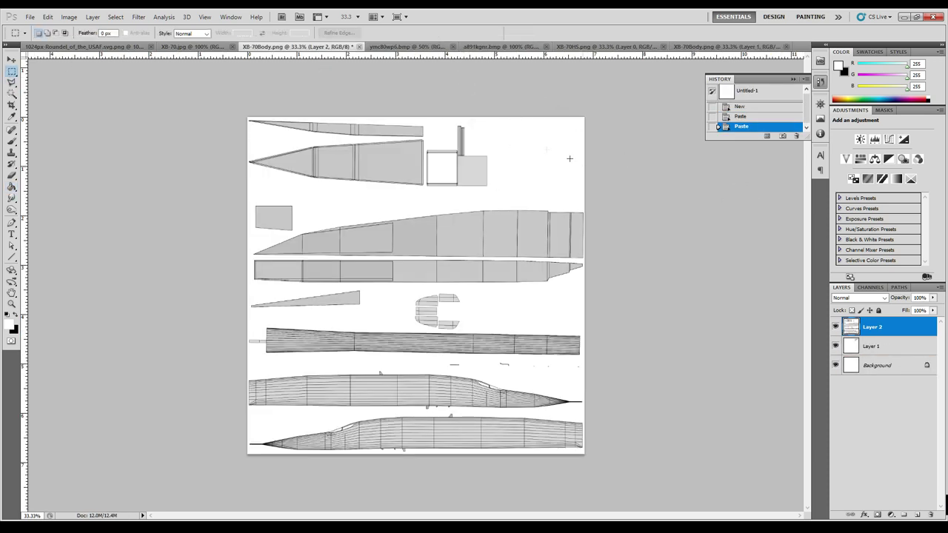
{"action": "left_click_drag", "start_coordinate": [560, 198], "coordinate": [585, 209]}
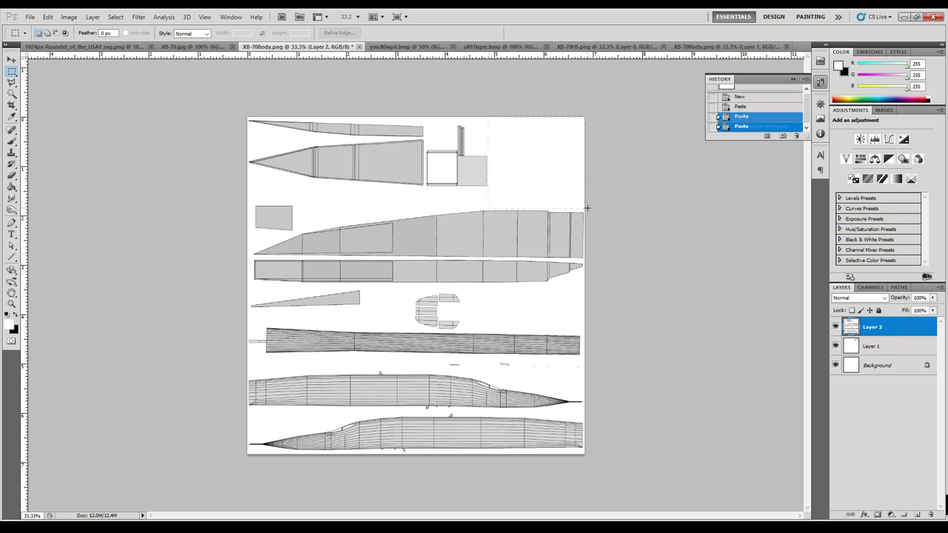
{"action": "key", "text": "Delete"}
{"action": "key", "text": "ctrl+d"}
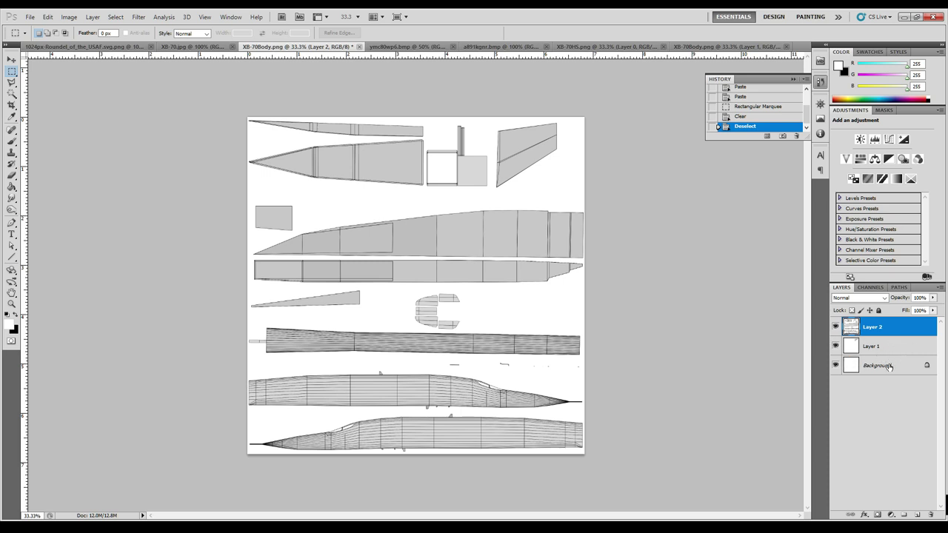
Create a new layer above the pasted body wireframe with the default settings.
{"action": "left_click", "coordinate": [92, 16]}
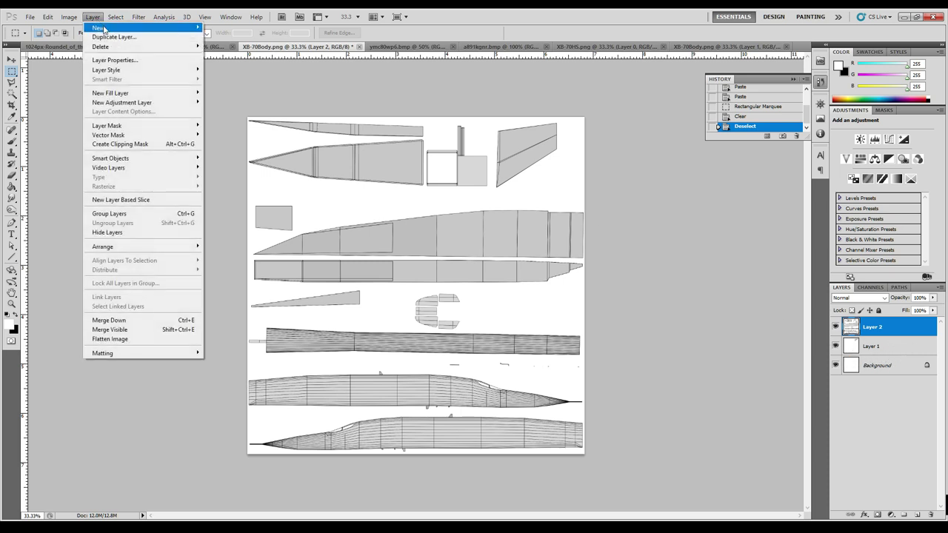
{"action": "mouse_move", "coordinate": [107, 30]}
{"action": "left_click", "coordinate": [236, 30]}
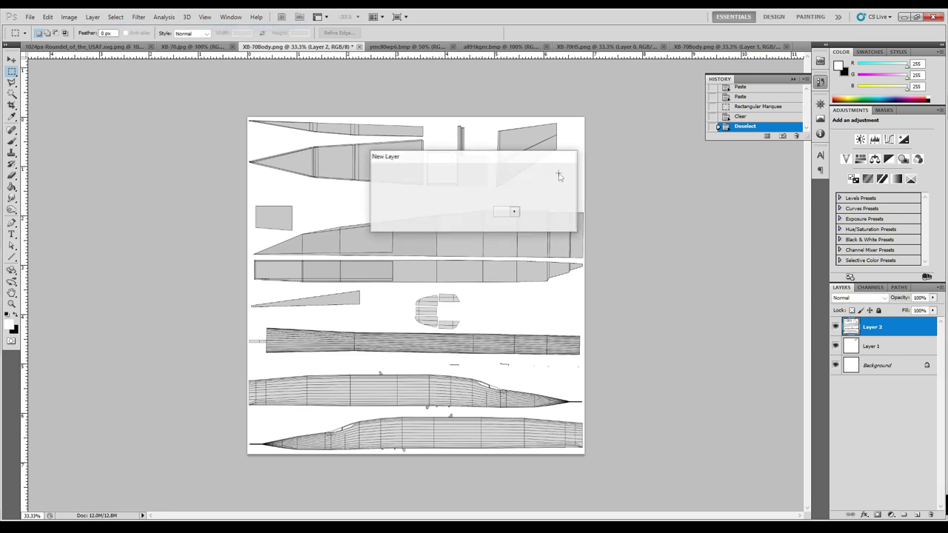
{"action": "left_click", "coordinate": [555, 172]}
{"action": "left_click", "coordinate": [880, 342]}
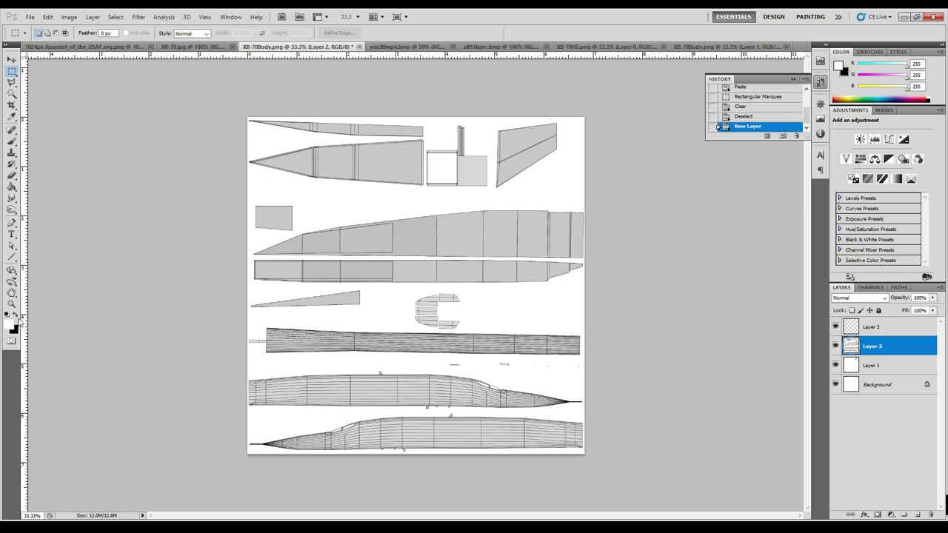
{"action": "left_click", "coordinate": [13, 188]}
{"action": "left_click", "coordinate": [357, 205]}
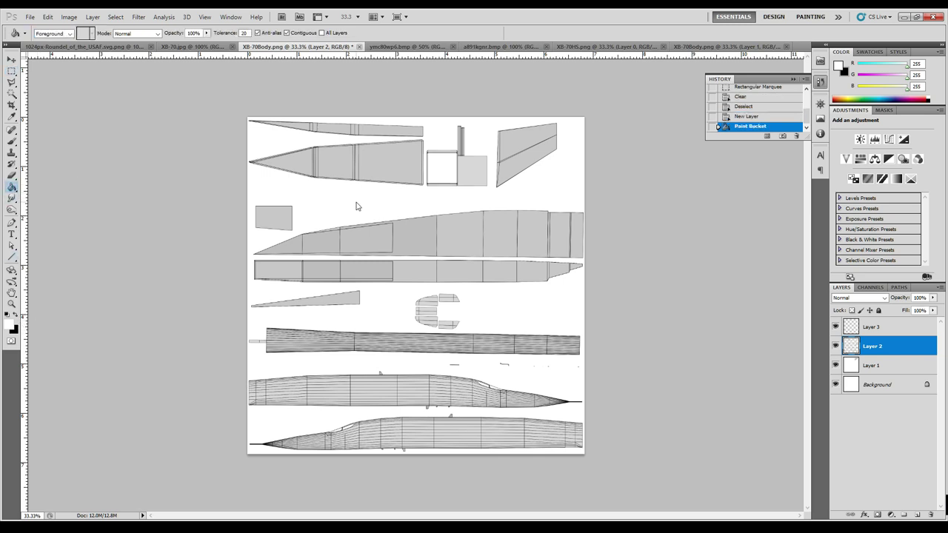
{"action": "left_click", "coordinate": [747, 116]}
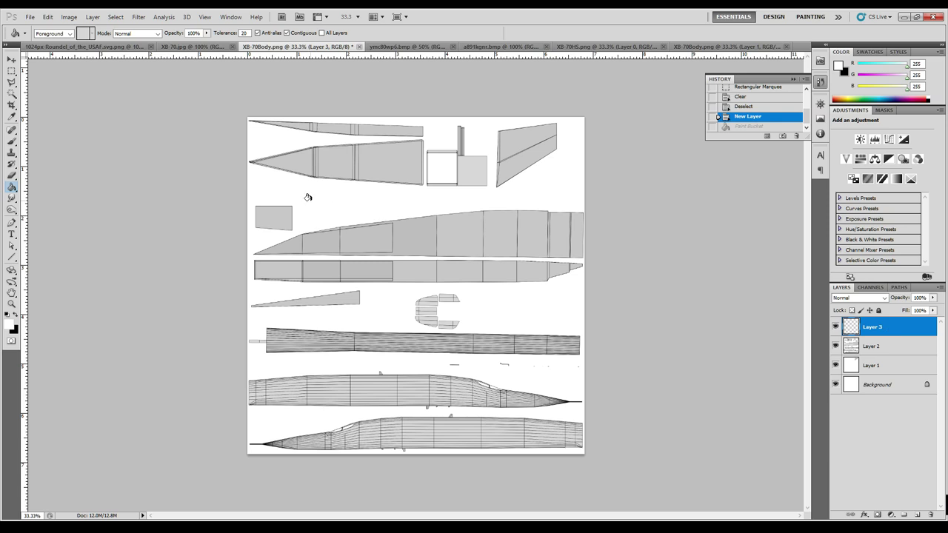
Fill Layer 3 with white using the Paint Bucket and set its opacity to 70%.
{"action": "left_click", "coordinate": [371, 209]}
{"action": "left_click", "coordinate": [932, 296]}
{"action": "left_click_drag", "start_coordinate": [935, 309], "coordinate": [918, 309]}
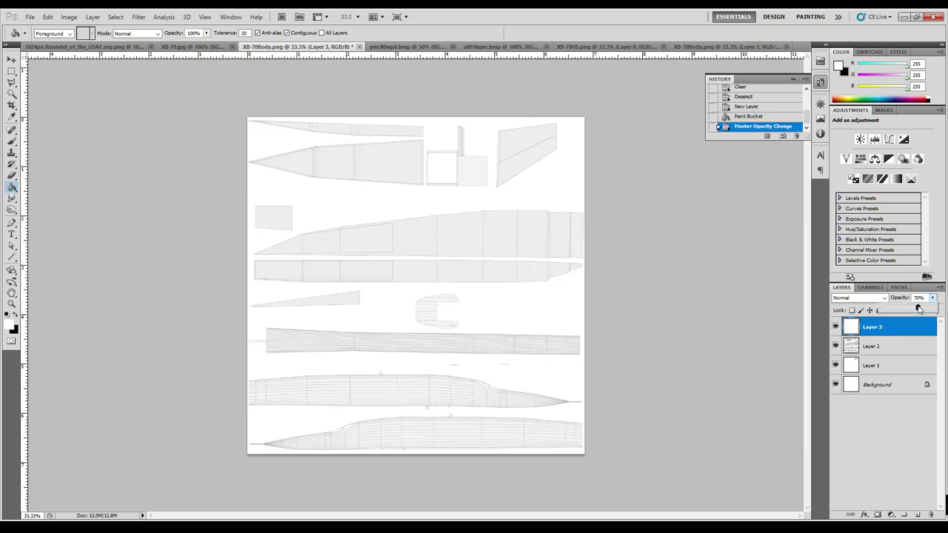
Look at the USAF roundel image and the XB-70.jpg decal sheet.
{"action": "left_click", "coordinate": [11, 71]}
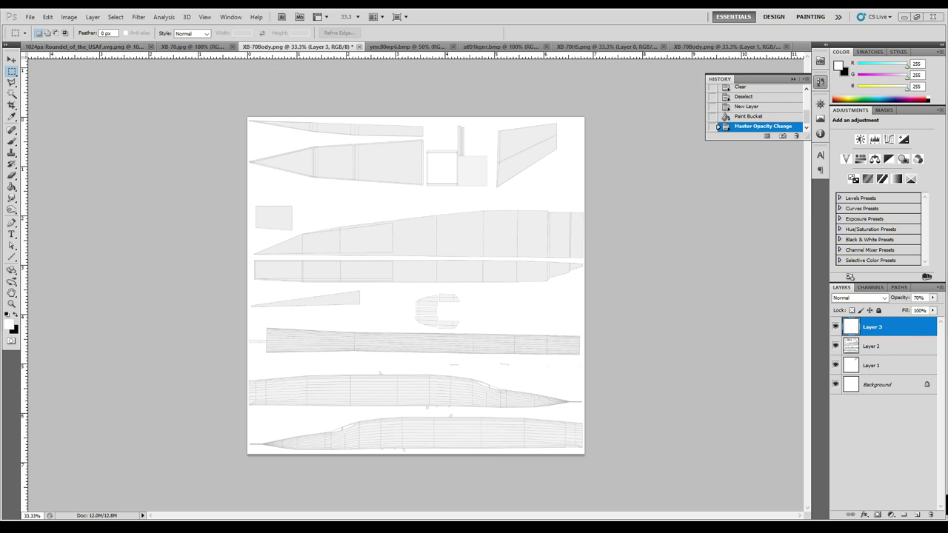
{"action": "left_click", "coordinate": [101, 47]}
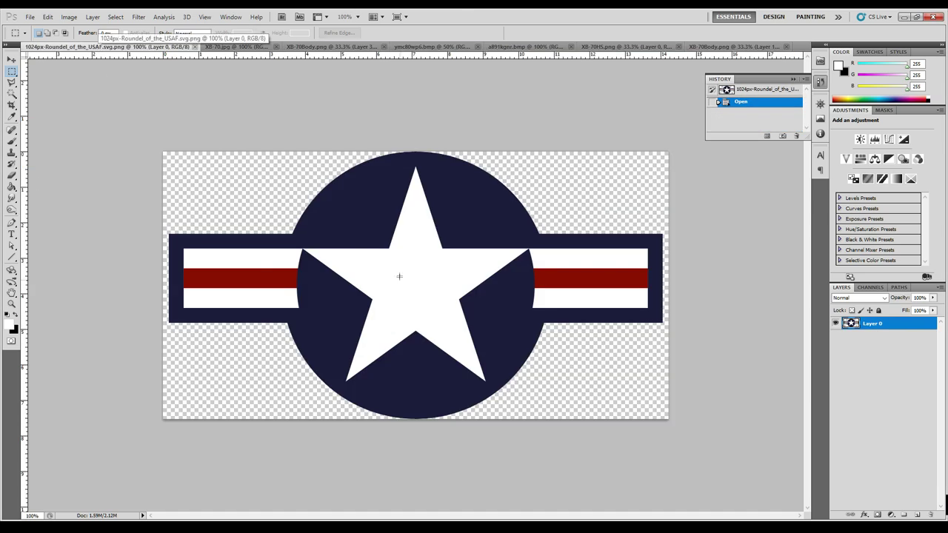
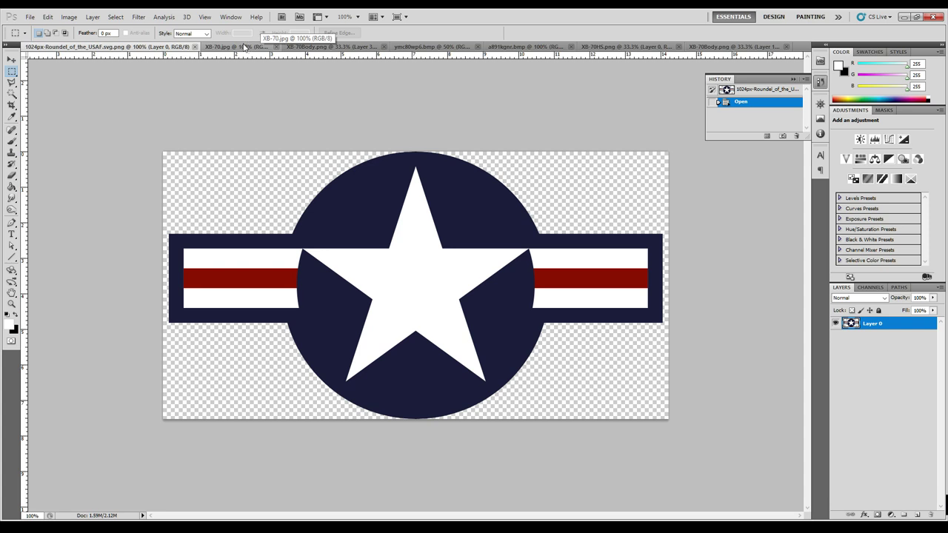
{"action": "left_click", "coordinate": [244, 47]}
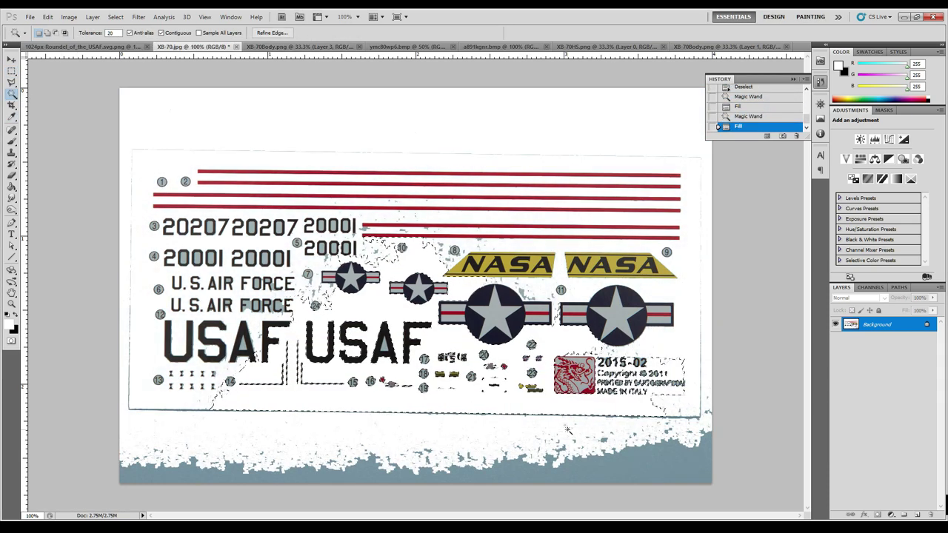
Fill the blue-grey strip along the decal sheet's bottom edge and the grey inside a 20001 marking's zero with white, and deselect.
{"action": "left_click", "coordinate": [625, 464]}
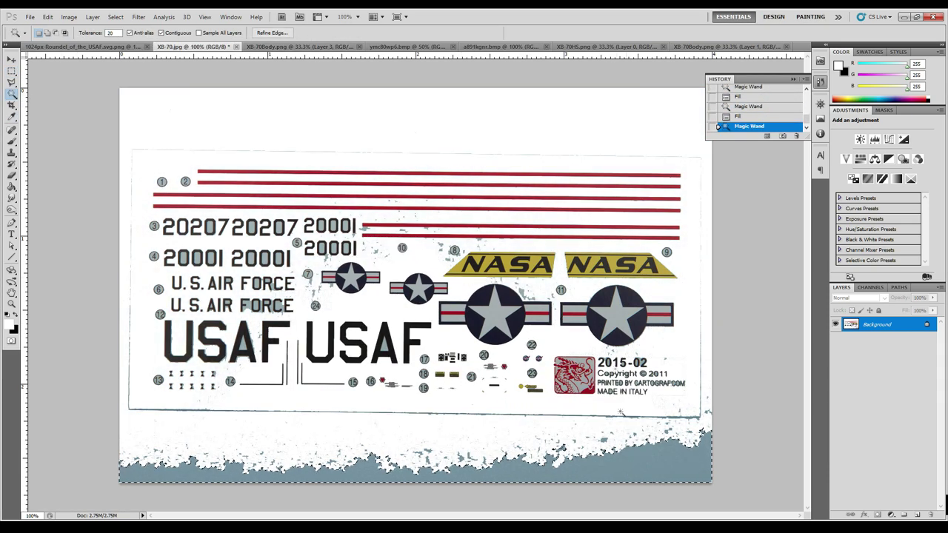
{"action": "key", "text": "i"}
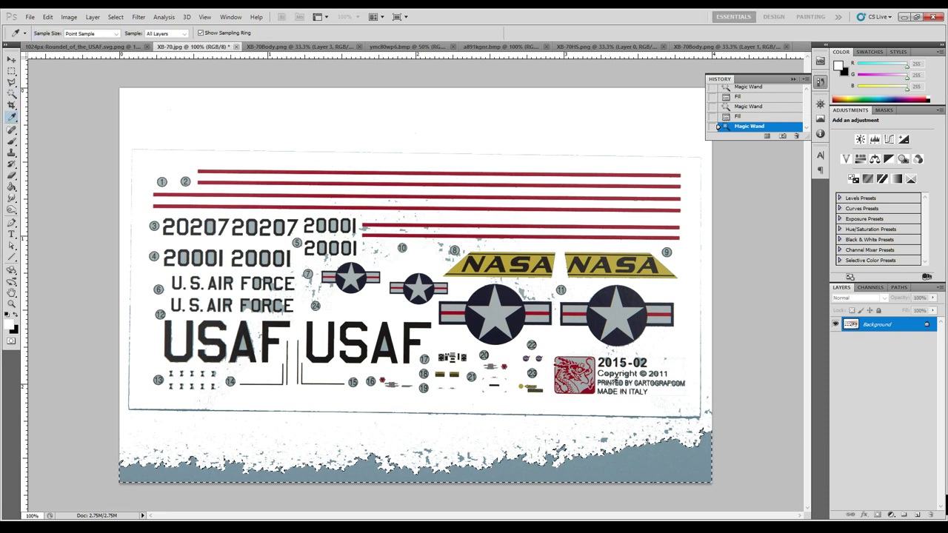
{"action": "key", "text": "w"}
{"action": "key", "text": "alt+BackSpace"}
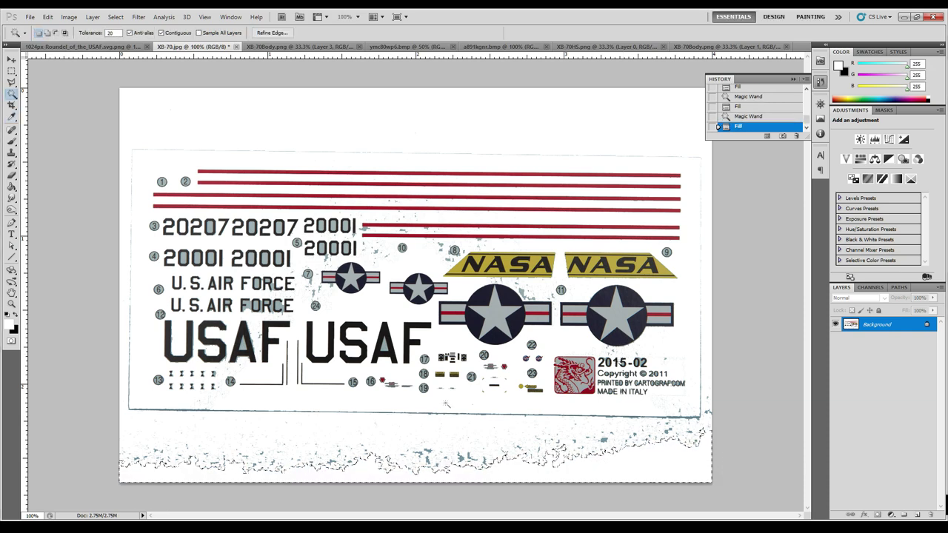
{"action": "left_click", "coordinate": [185, 258]}
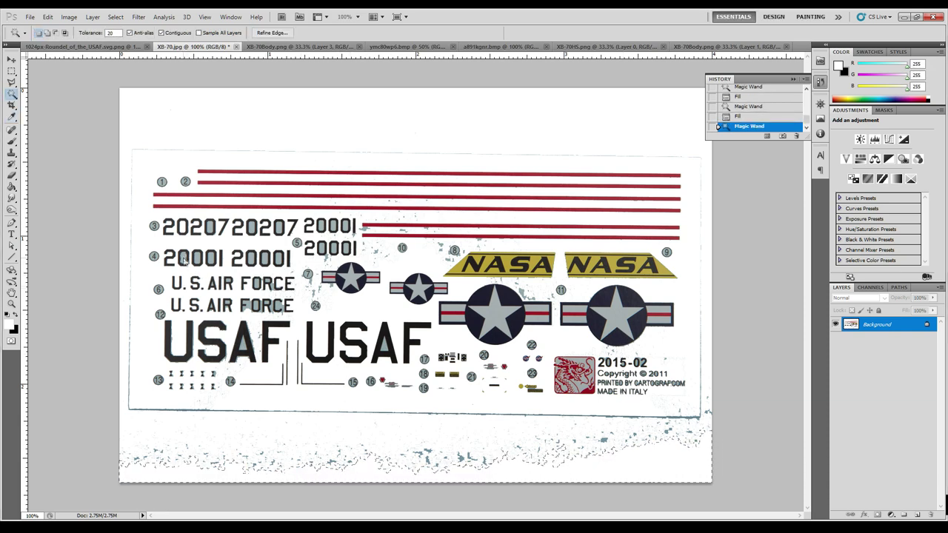
{"action": "key", "text": "i"}
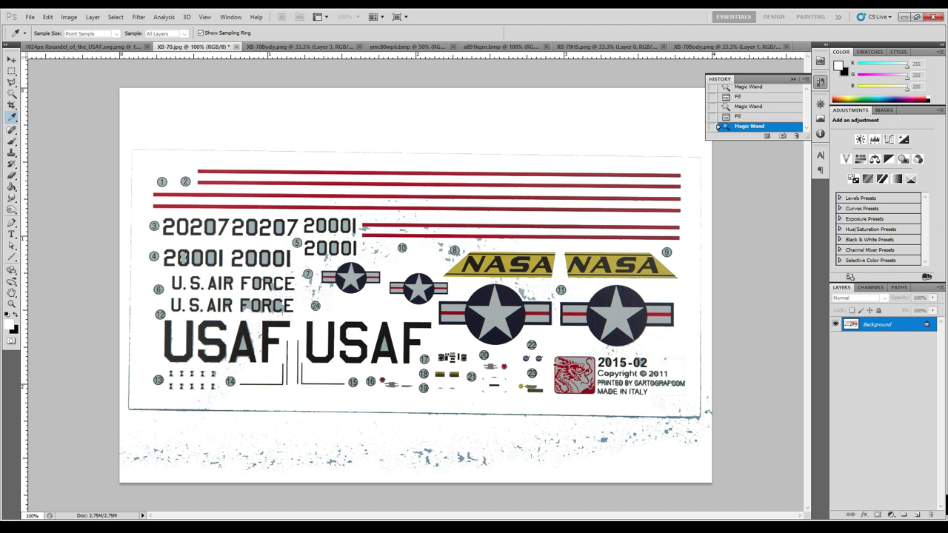
{"action": "key", "text": "ctrl+d"}
Convert the decal sheet's background into a regular layer and crop the image to the two NASA decals.
{"action": "double_click", "coordinate": [878, 324], "text": "alt"}
{"action": "key", "text": "c"}
{"action": "left_click_drag", "start_coordinate": [432, 241], "coordinate": [688, 282]}
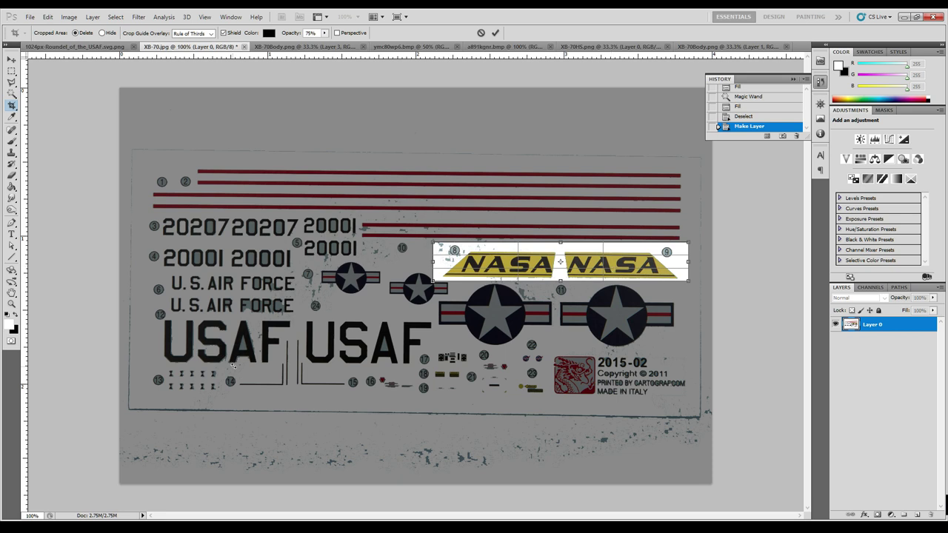
{"action": "key", "text": "Return"}
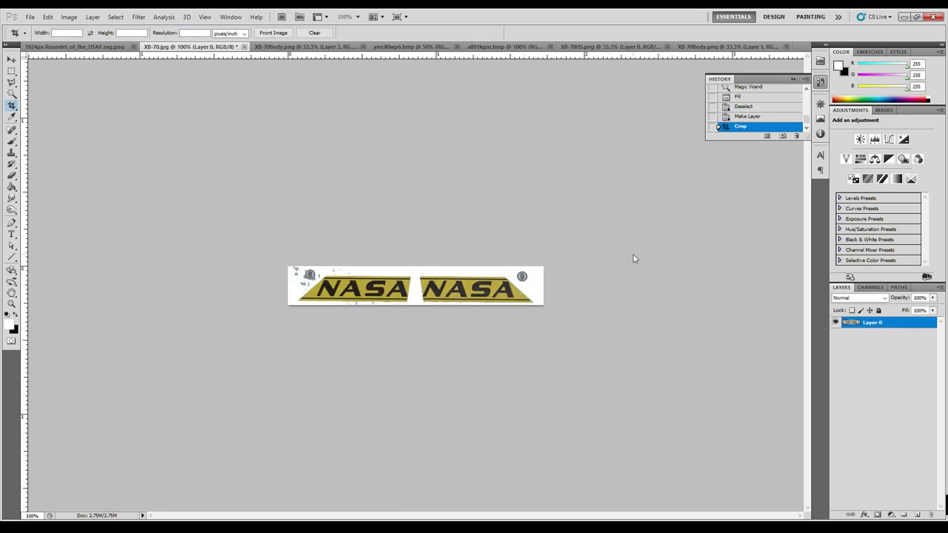
Brush white over the number labels and stray marks along the upper edge of the NASA decals.
{"action": "left_click", "coordinate": [11, 140]}
{"action": "mouse_move", "coordinate": [274, 235]}
{"action": "left_mouse_down"}
{"action": "mouse_move", "coordinate": [280, 250]}
{"action": "mouse_move", "coordinate": [302, 222]}
{"action": "mouse_move", "coordinate": [362, 222]}
{"action": "left_mouse_up"}
{"action": "left_click_drag", "start_coordinate": [528, 222], "coordinate": [550, 241]}
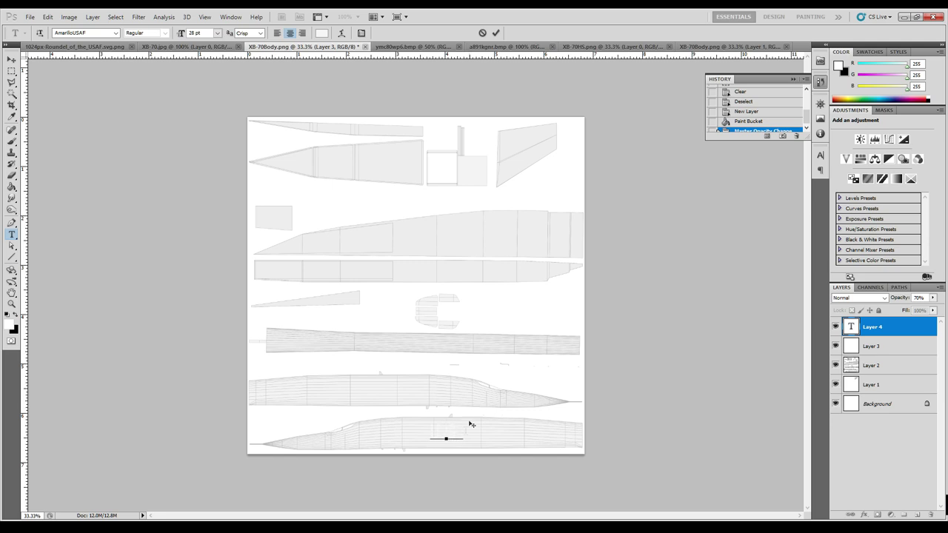
Set the colour of the whole U.S. text on the lower fuselage section to black.
{"action": "key", "text": "ctrl+a"}
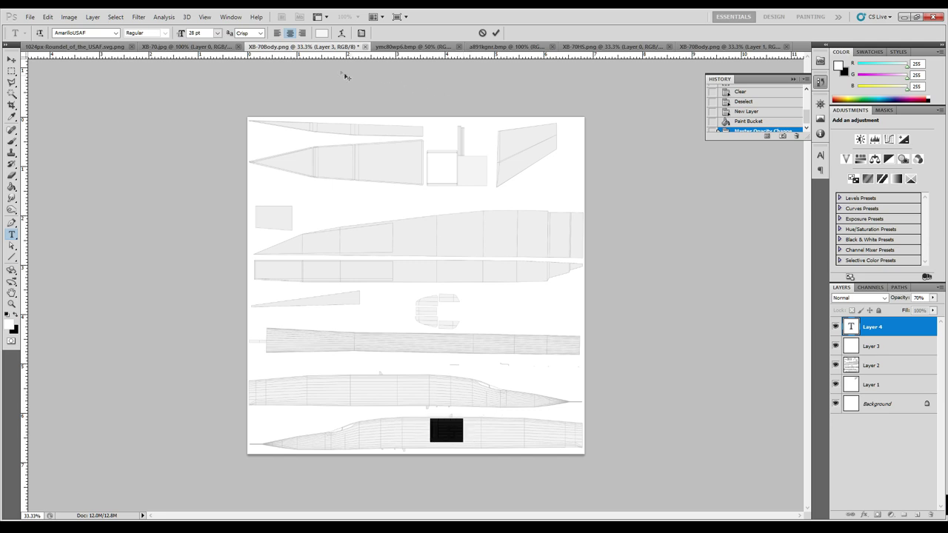
{"action": "left_click", "coordinate": [322, 33]}
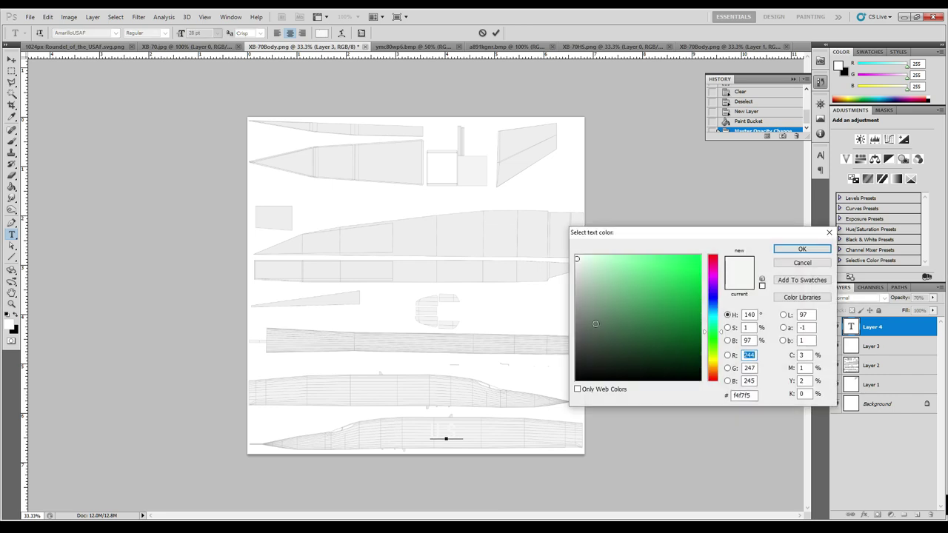
{"action": "left_click", "coordinate": [575, 379]}
{"action": "left_click", "coordinate": [807, 249]}
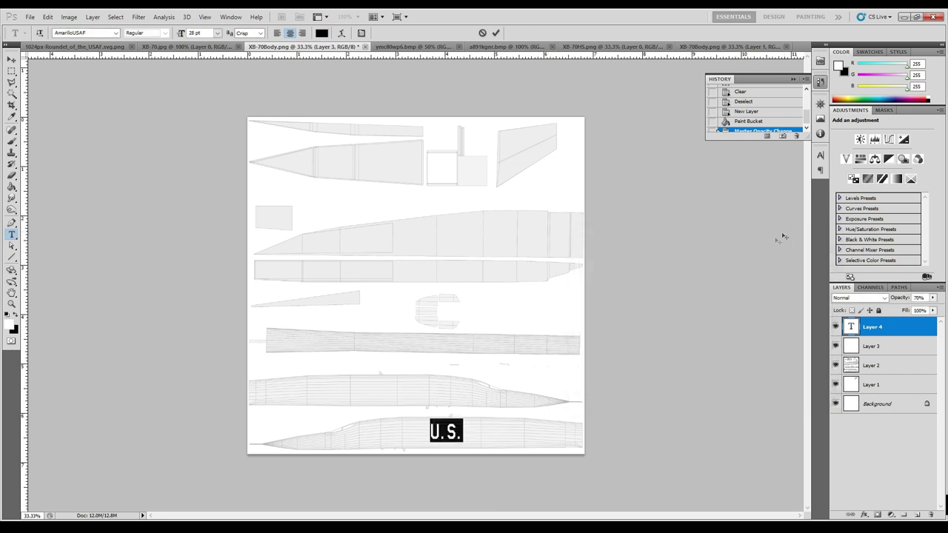
Set the text's vertical scale to 100% and complete it to read U.S. AIR FORCE on the lower fuselage section.
{"action": "left_click", "coordinate": [820, 153]}
{"action": "left_click", "coordinate": [711, 205]}
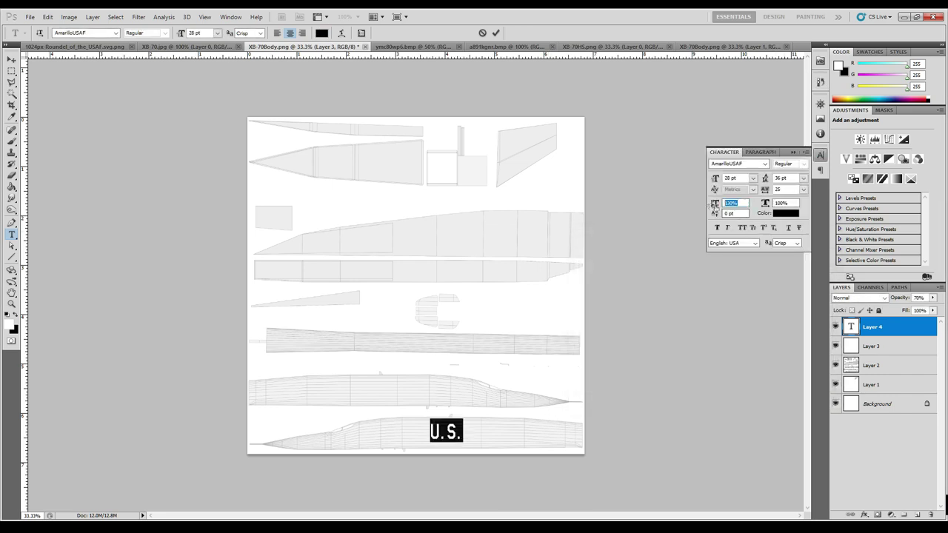
{"action": "type", "text": "100"}
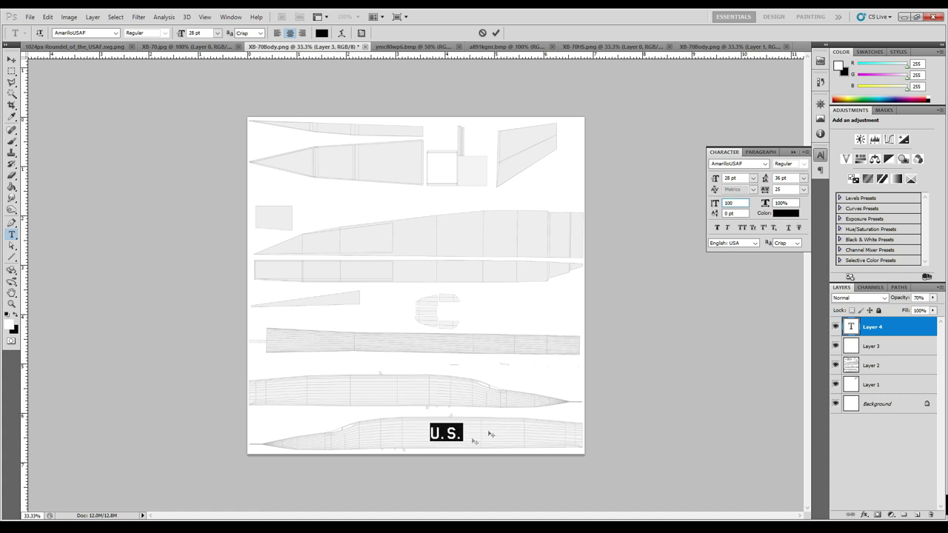
{"action": "left_click", "coordinate": [459, 433]}
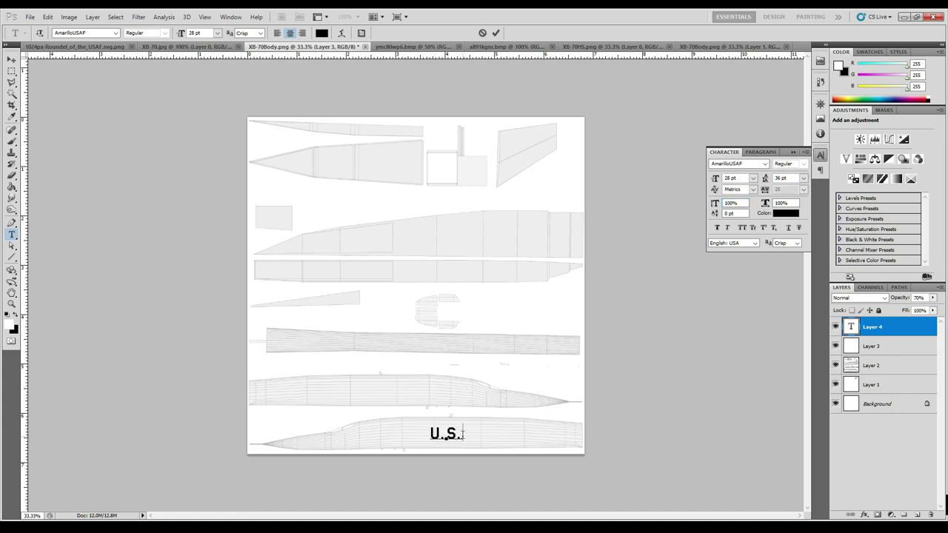
{"action": "type", "text": "AIR FO"}
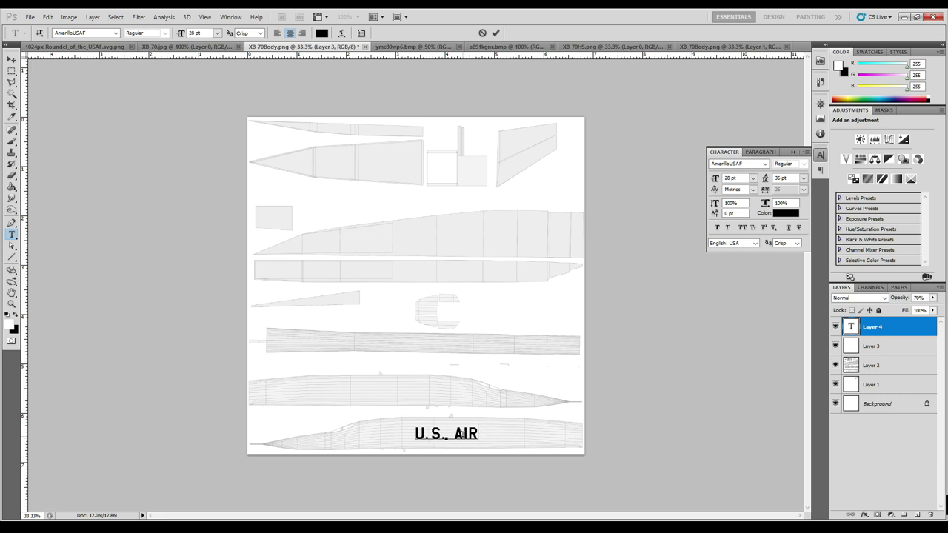
{"action": "type", "text": "E"}
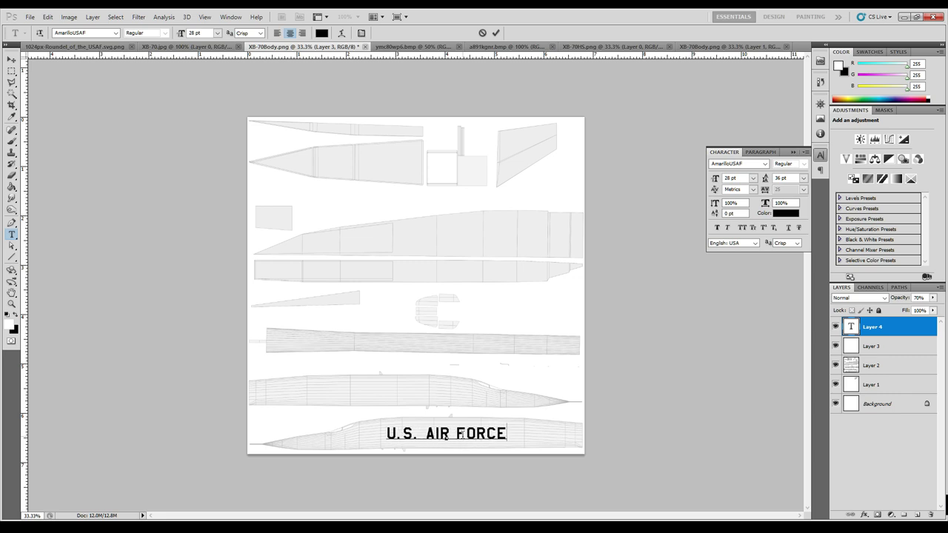
{"action": "left_click", "coordinate": [12, 60]}
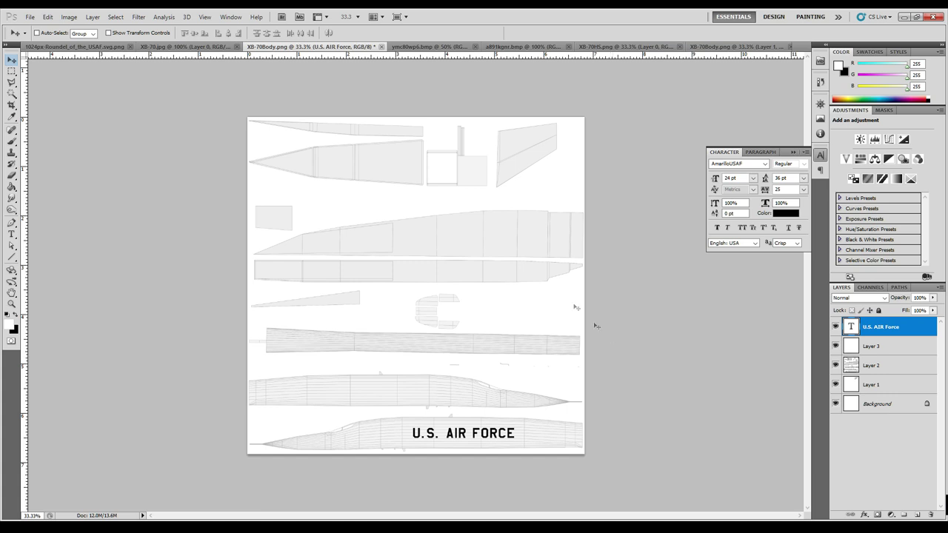
Check the takeoff photo for the marking arrangement and place the USAF roundel directly behind the U.S. AIR FORCE text.
{"action": "left_click", "coordinate": [533, 47]}
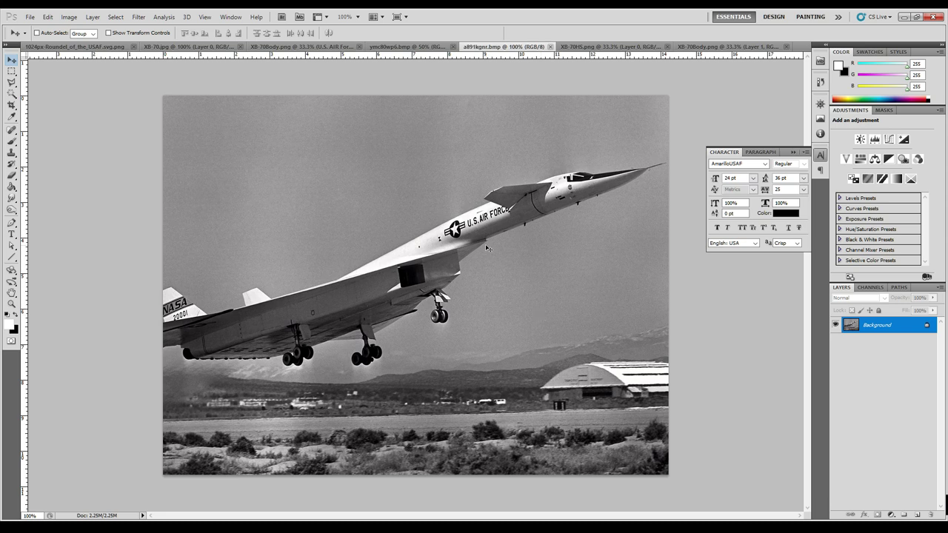
{"action": "left_click", "coordinate": [310, 46]}
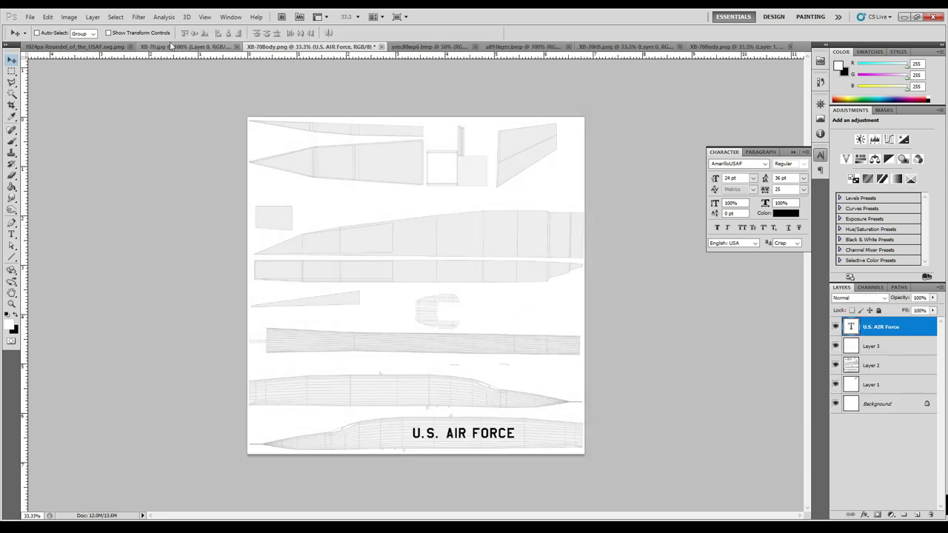
{"action": "left_click", "coordinate": [111, 47]}
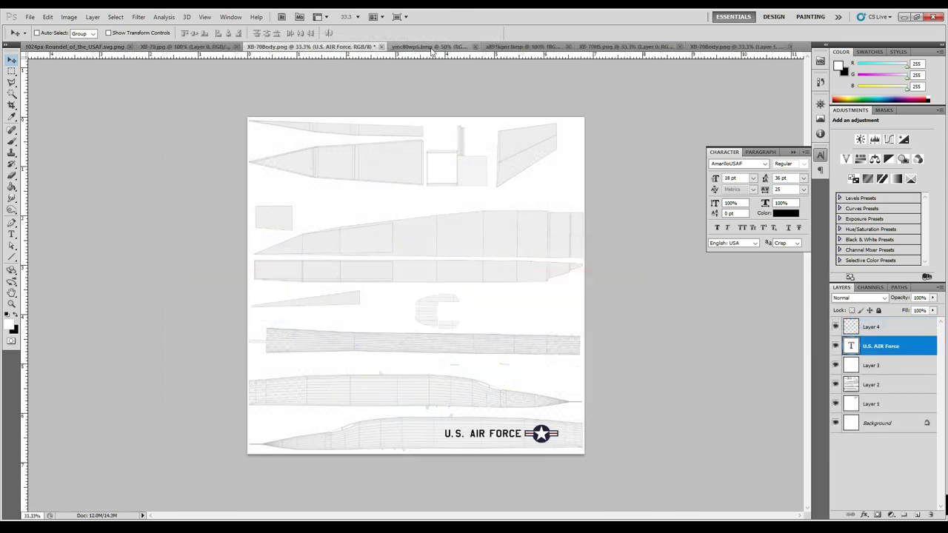
Consult the flight photos and paint the upper nose edge below the cockpit black on Layer 3 with a 14 px brush.
{"action": "left_click", "coordinate": [437, 47]}
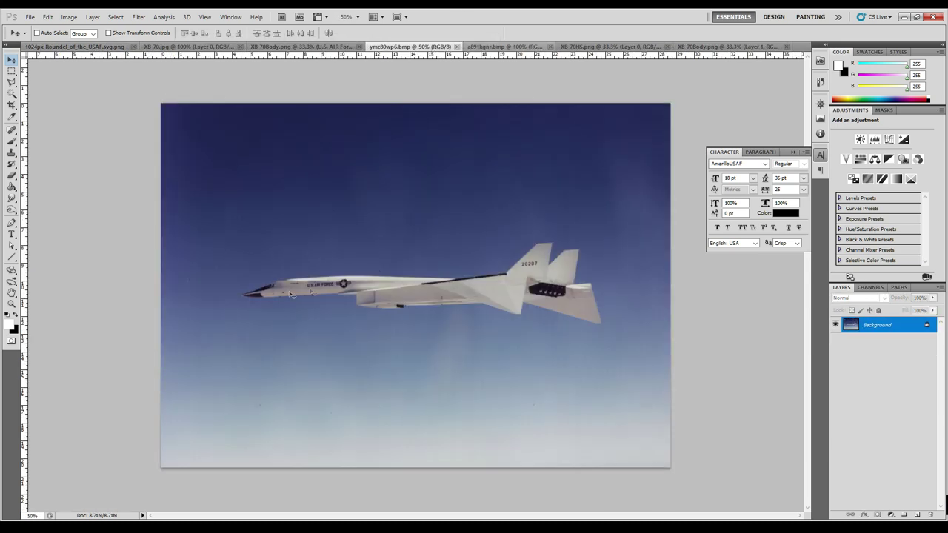
{"action": "left_click", "coordinate": [483, 46]}
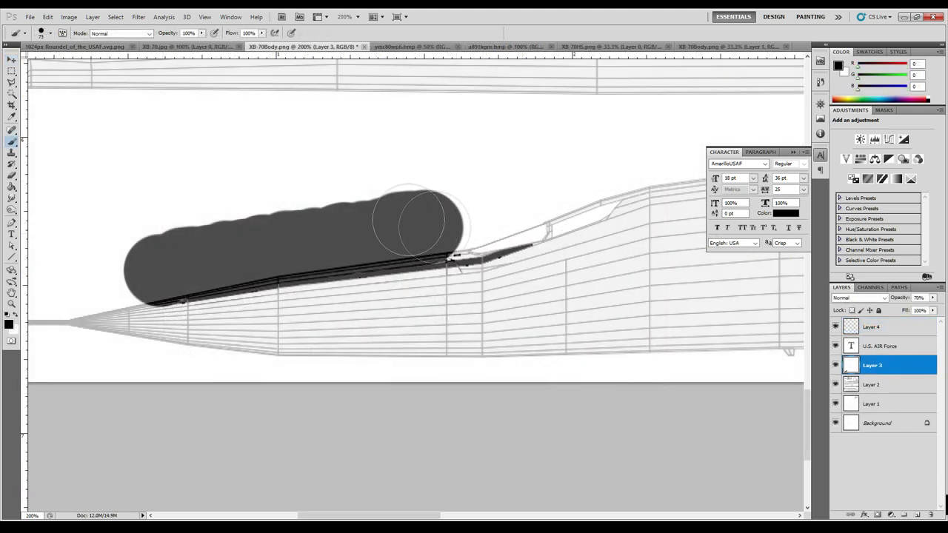
{"action": "left_click", "coordinate": [50, 33]}
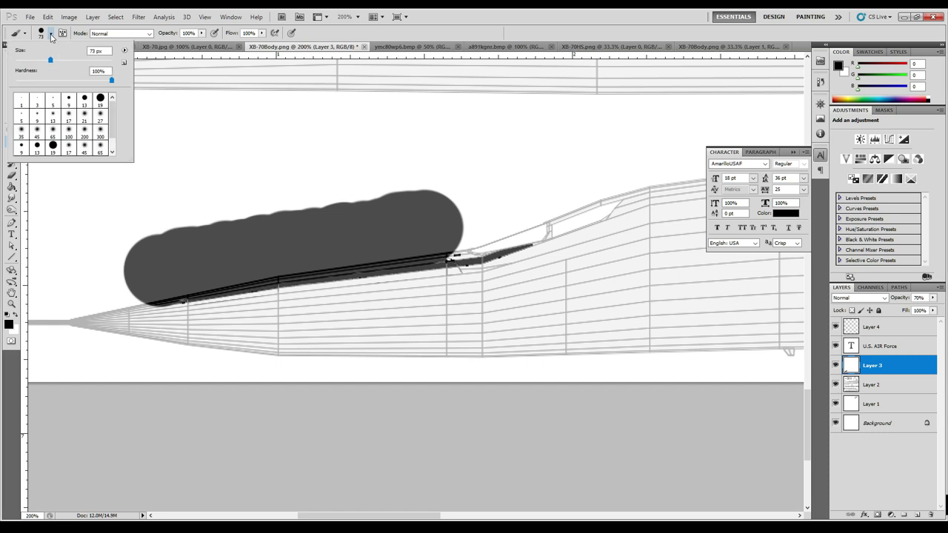
{"action": "left_click_drag", "start_coordinate": [37, 63], "coordinate": [18, 63]}
{"action": "left_click", "coordinate": [465, 254]}
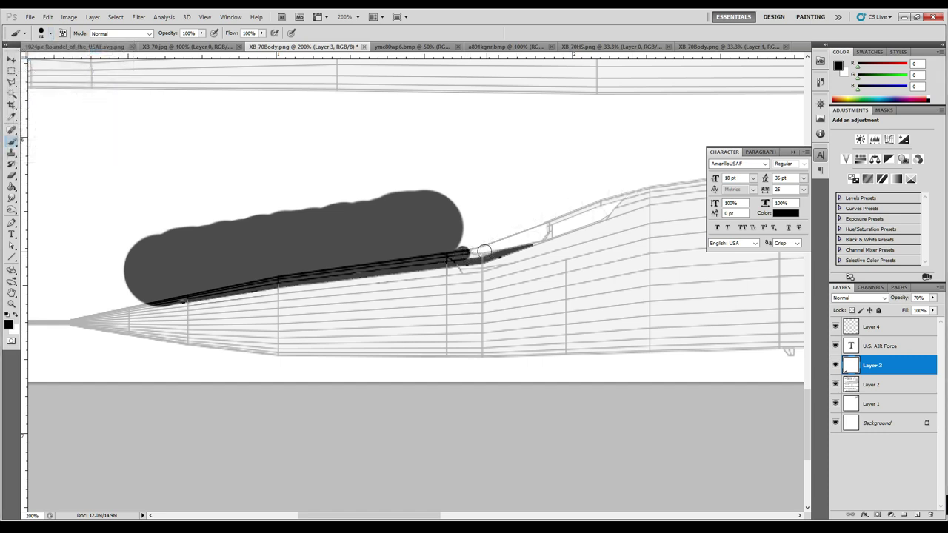
{"action": "left_click", "coordinate": [470, 252], "text": "shift"}
{"action": "left_click_drag", "start_coordinate": [469, 253], "coordinate": [479, 252]}
{"action": "left_click", "coordinate": [530, 237]}
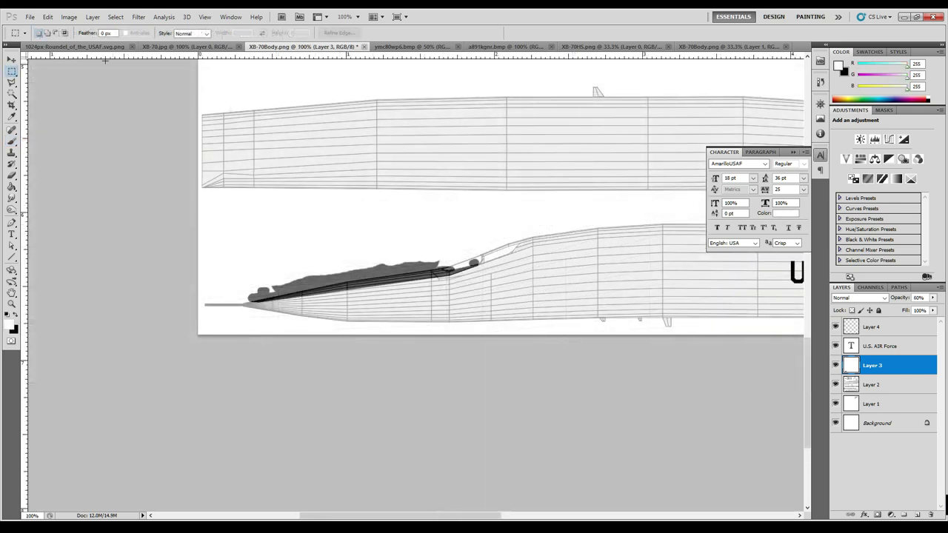
Set Layer 3's opacity to 100%.
{"action": "key", "text": "v"}
{"action": "scroll", "coordinate": [437, 178], "scroll_direction": "down", "scroll_amount": 1}
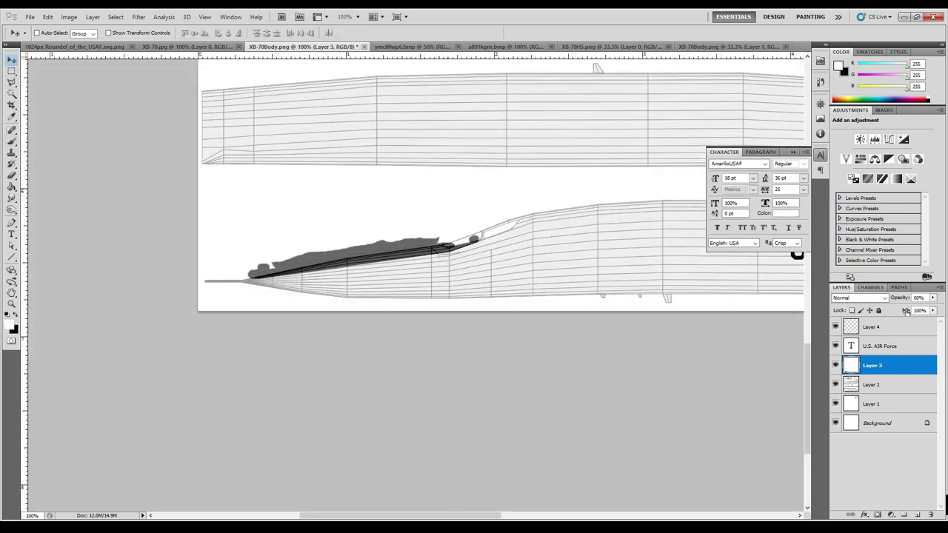
{"action": "left_click", "coordinate": [935, 298]}
{"action": "left_click_drag", "start_coordinate": [925, 308], "coordinate": [938, 308]}
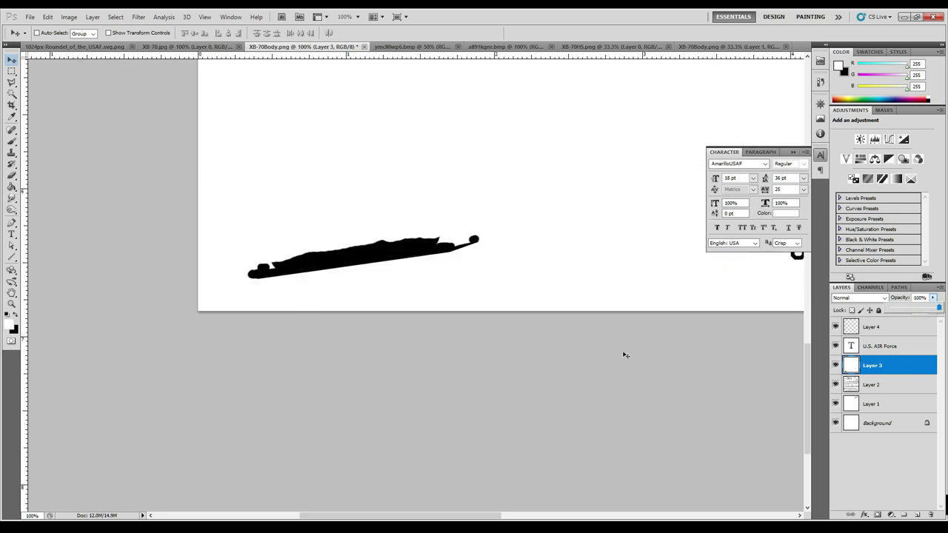
Inspect the black nose patch and USAF markings at 50% zoom and reduce Layer 3's opacity.
{"action": "left_click_drag", "start_coordinate": [807, 416], "coordinate": [800, 365]}
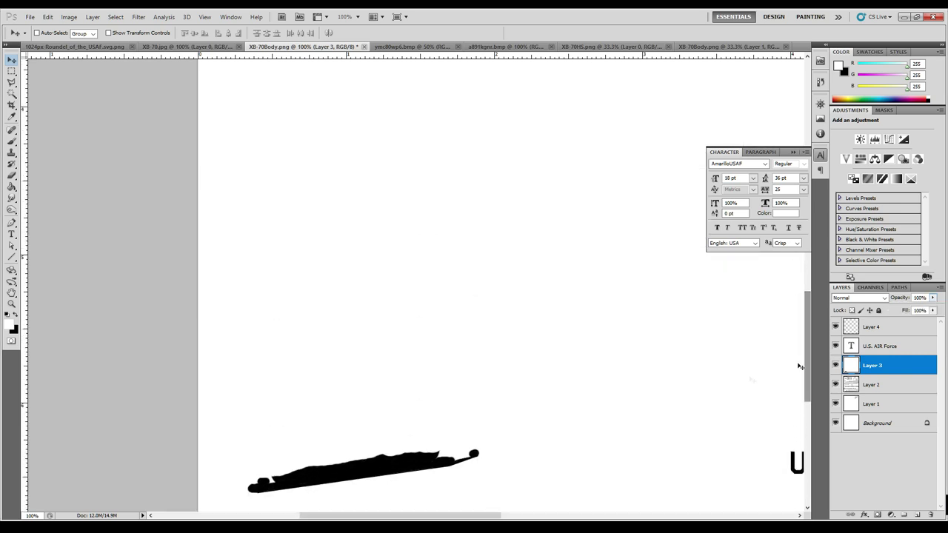
{"action": "left_click", "coordinate": [32, 515]}
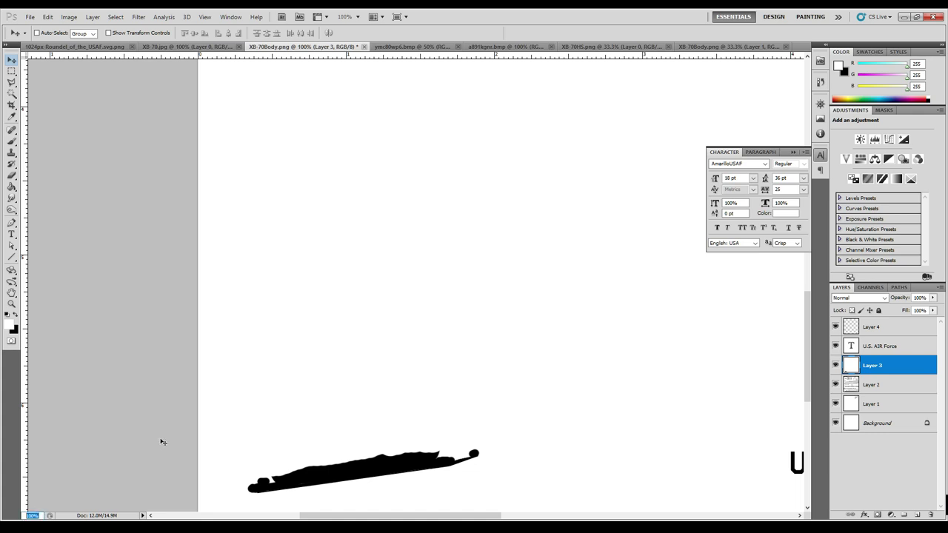
{"action": "type", "text": "50"}
{"action": "key", "text": "Return"}
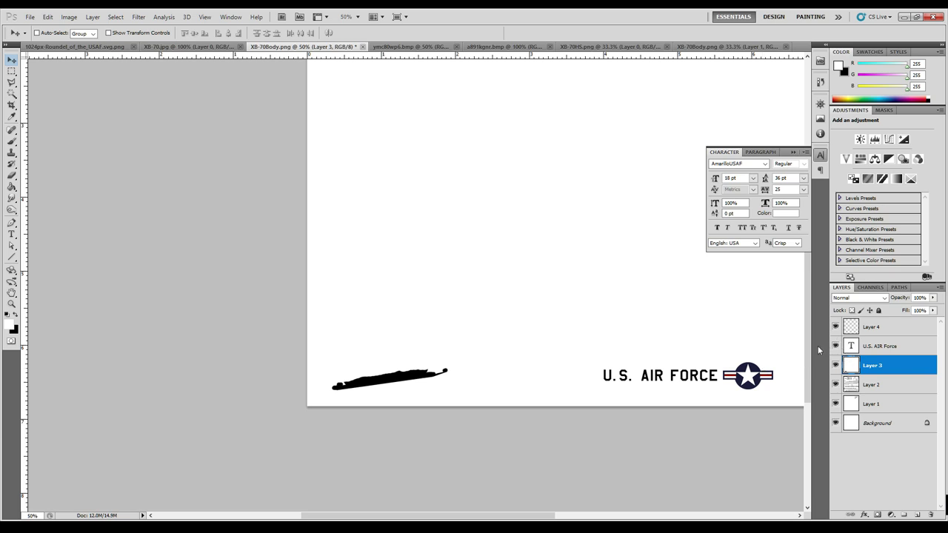
{"action": "left_click_drag", "start_coordinate": [812, 350], "coordinate": [807, 331]}
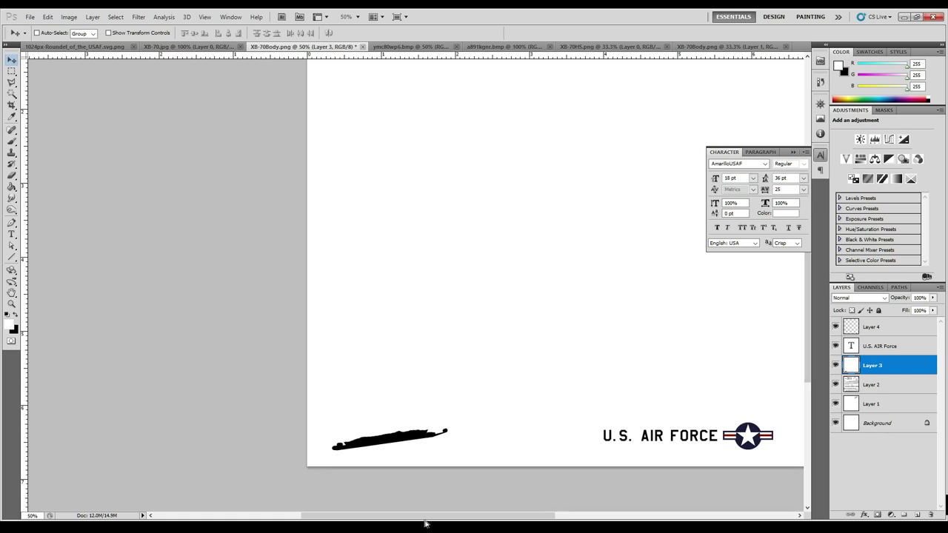
{"action": "left_click_drag", "start_coordinate": [447, 521], "coordinate": [484, 521]}
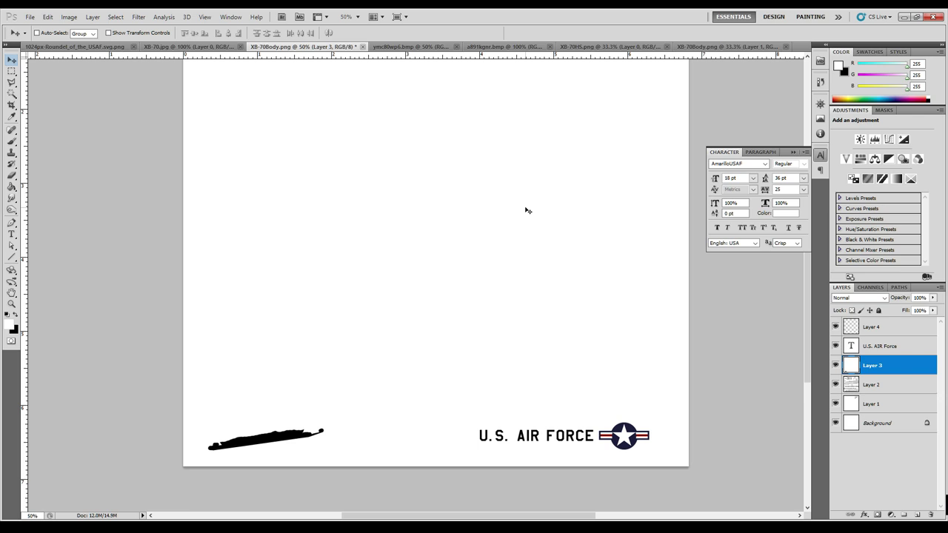
{"action": "mouse_move", "coordinate": [932, 297]}
{"action": "left_mouse_down"}
{"action": "mouse_move", "coordinate": [934, 307]}
{"action": "mouse_move", "coordinate": [922, 308]}
{"action": "left_mouse_up"}
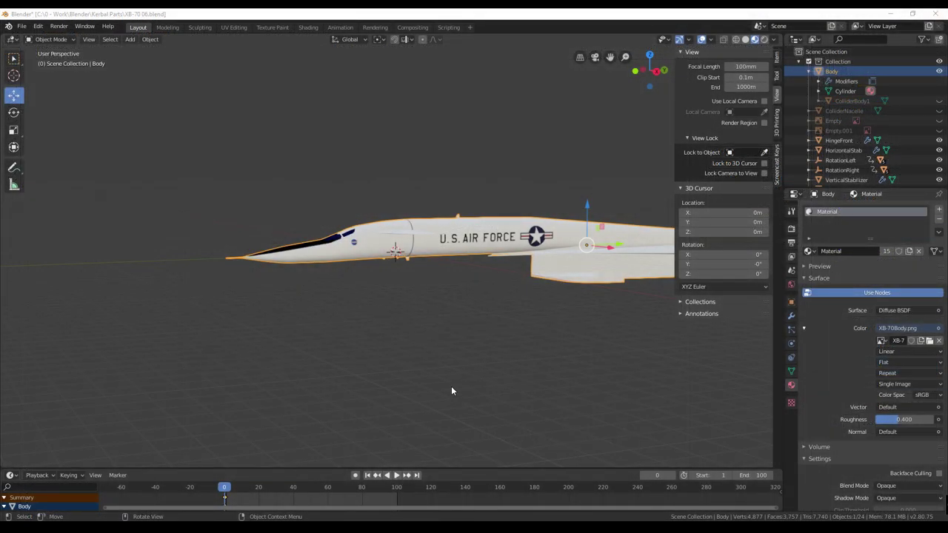
Switch to Blender and examine the texture on the XB-70 body around the fuselage markings, black nose and cockpit windows.
{"action": "mouse_move", "coordinate": [425, 363]}
{"action": "middle_mouse_down"}
{"action": "mouse_move", "coordinate": [444, 374]}
{"action": "mouse_move", "coordinate": [422, 368]}
{"action": "middle_mouse_up"}
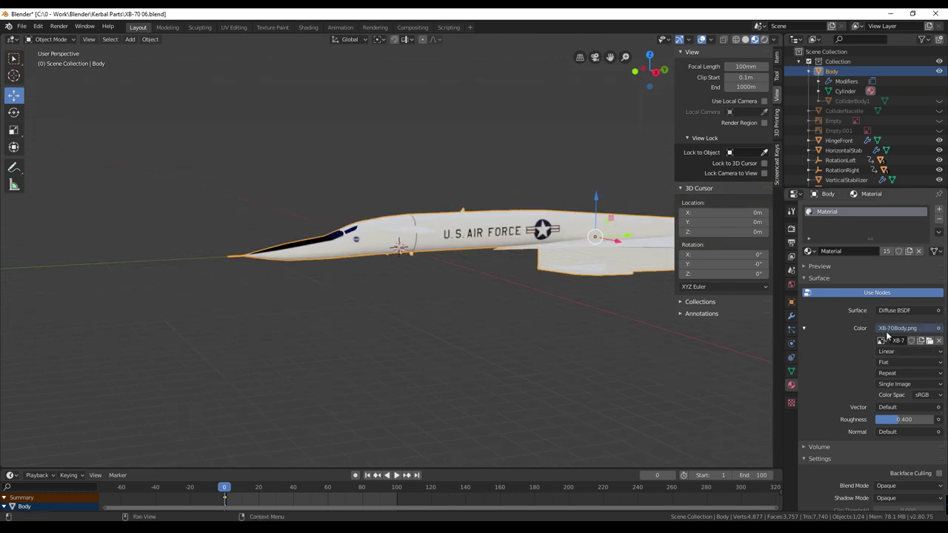
{"action": "middle_click_drag", "start_coordinate": [403, 357], "coordinate": [407, 371]}
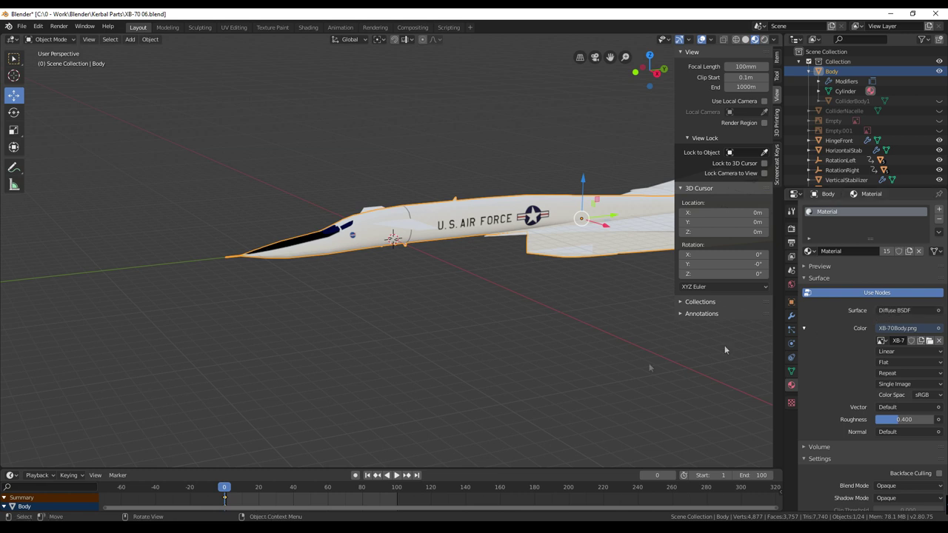
{"action": "mouse_move", "coordinate": [459, 340]}
{"action": "middle_mouse_down"}
{"action": "mouse_move", "coordinate": [451, 334]}
{"action": "mouse_move", "coordinate": [482, 348]}
{"action": "mouse_move", "coordinate": [459, 349]}
{"action": "mouse_move", "coordinate": [438, 370]}
{"action": "mouse_move", "coordinate": [406, 346]}
{"action": "mouse_move", "coordinate": [461, 356]}
{"action": "middle_mouse_up"}
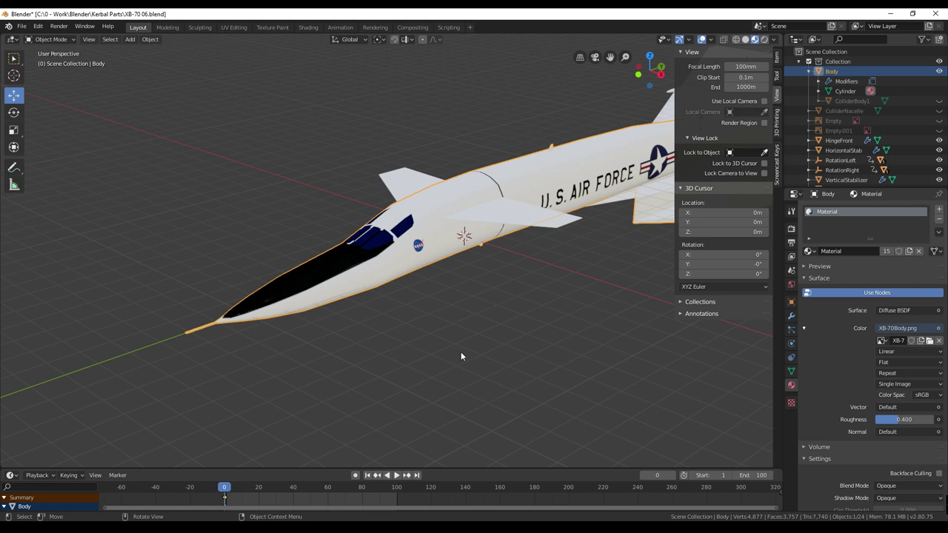
{"action": "middle_click_drag", "start_coordinate": [467, 351], "coordinate": [479, 353]}
{"action": "middle_click_drag", "start_coordinate": [413, 343], "coordinate": [494, 357]}
{"action": "scroll", "coordinate": [487, 351], "scroll_direction": "up", "scroll_amount": 5}
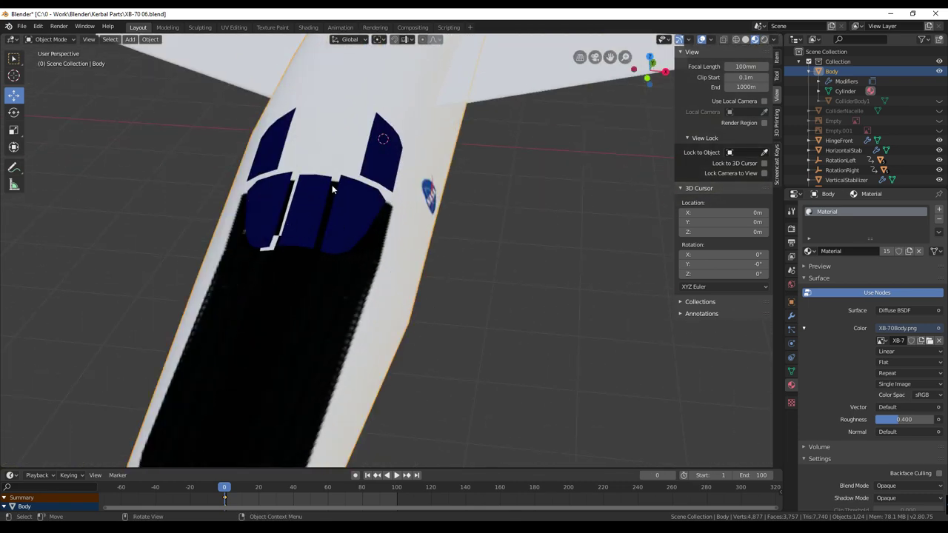
{"action": "middle_click_drag", "start_coordinate": [418, 220], "coordinate": [448, 259]}
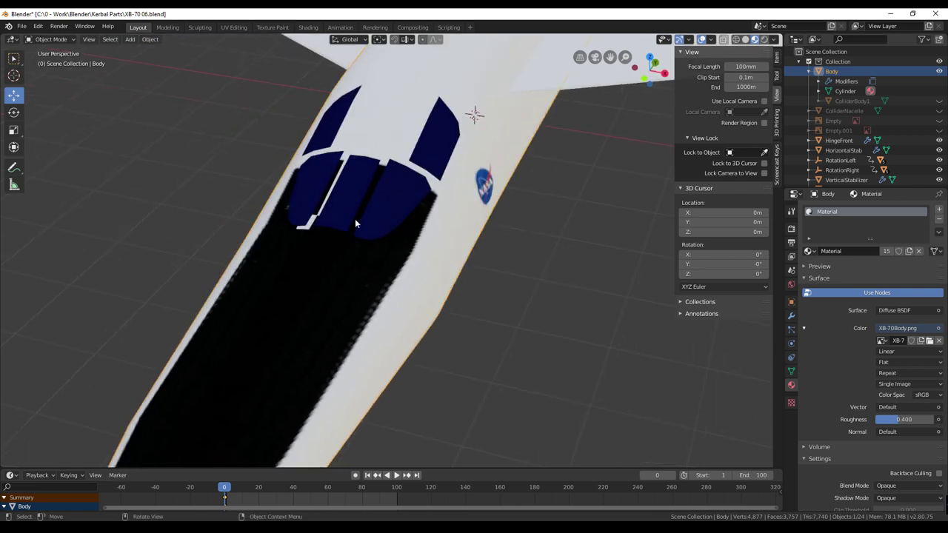
Open the body for UV editing and select the narrow strip faces between the windshield panes.
{"action": "left_click", "coordinate": [232, 28]}
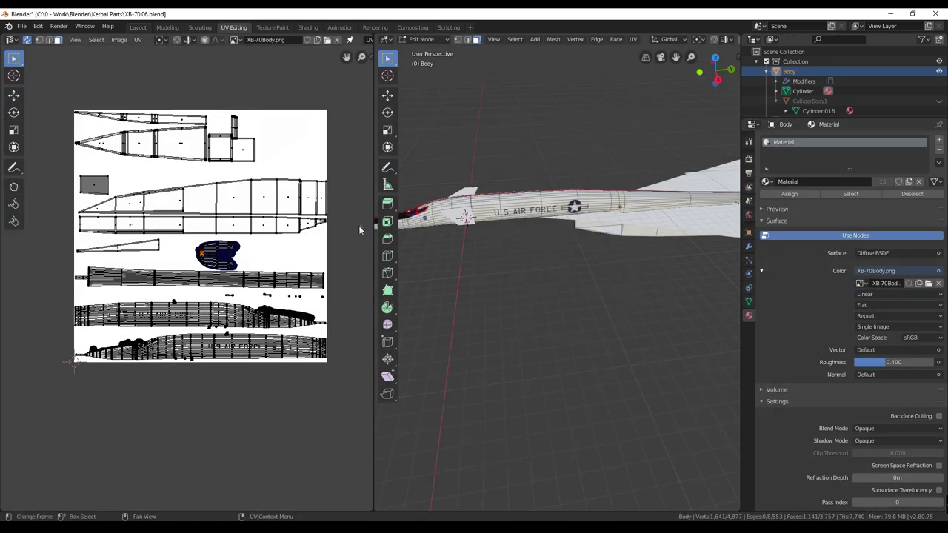
{"action": "middle_click_drag", "start_coordinate": [484, 266], "coordinate": [549, 312]}
{"action": "scroll", "coordinate": [539, 399], "scroll_direction": "up", "scroll_amount": 10}
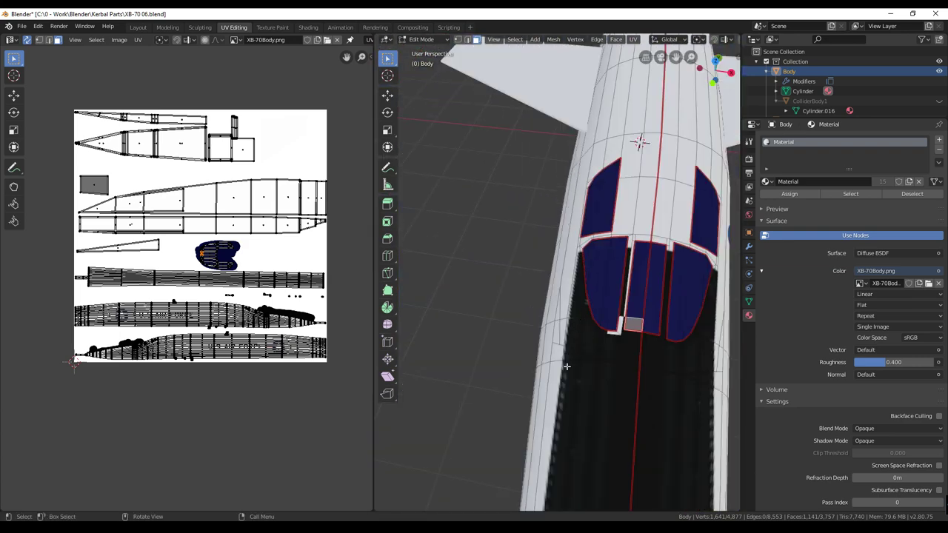
{"action": "scroll", "coordinate": [567, 362], "scroll_direction": "up", "scroll_amount": 6}
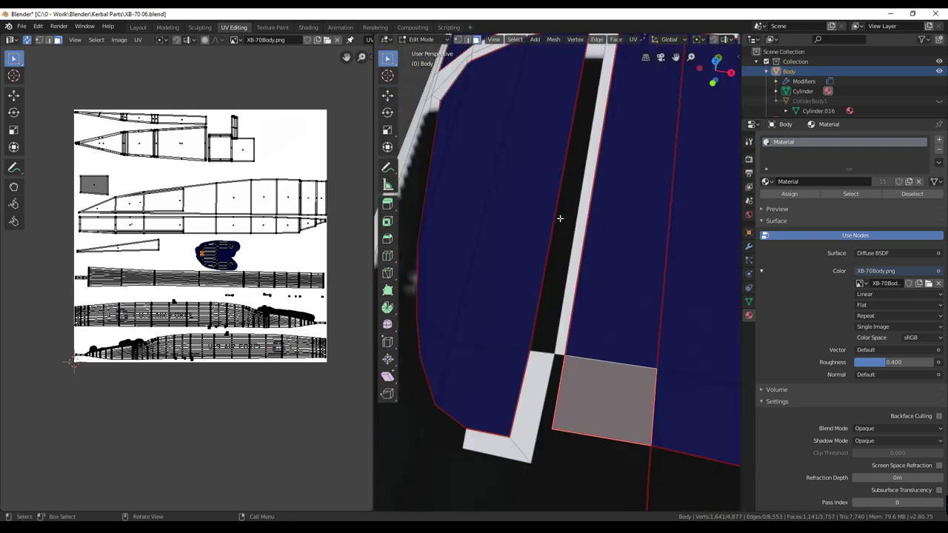
{"action": "key", "text": "shift+h"}
{"action": "key", "text": "KP_Decimal"}
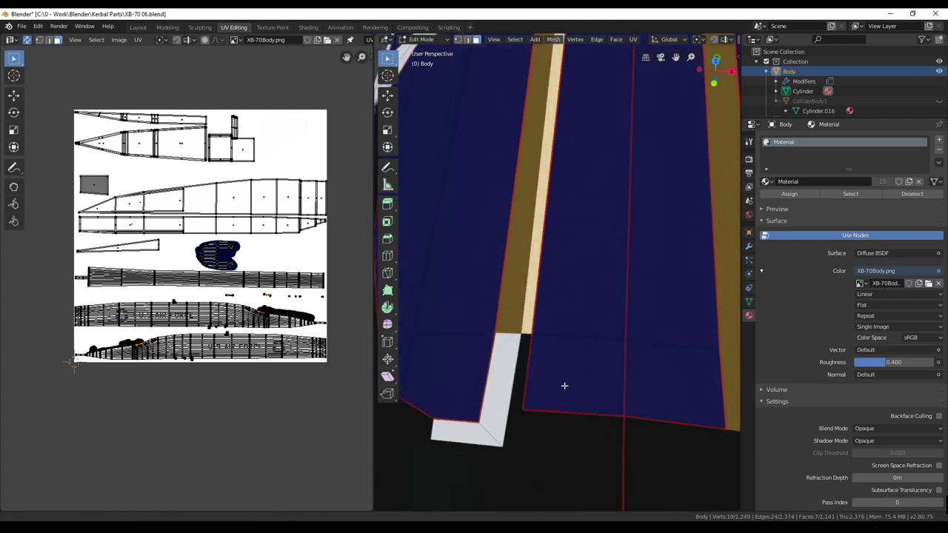
{"action": "key", "text": "KP_Decimal"}
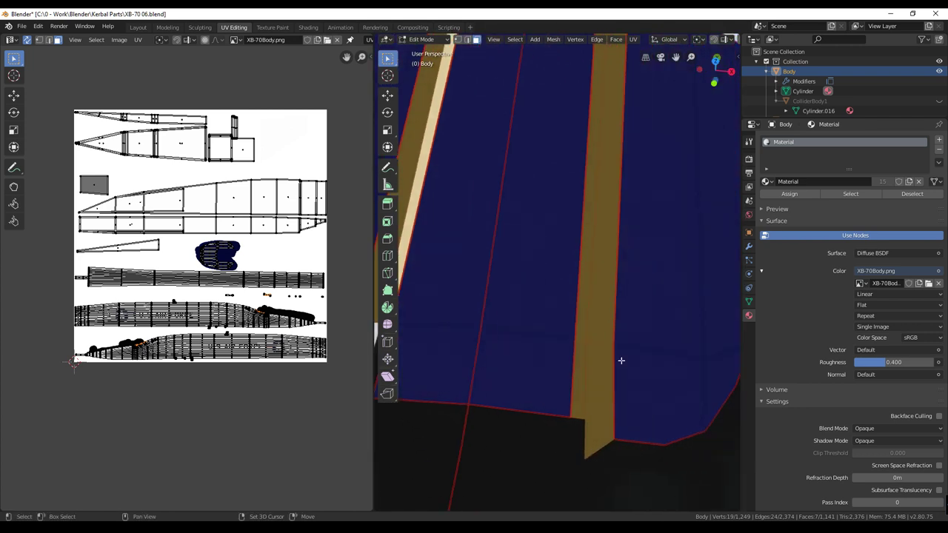
{"action": "middle_click_drag", "start_coordinate": [515, 264], "coordinate": [526, 264]}
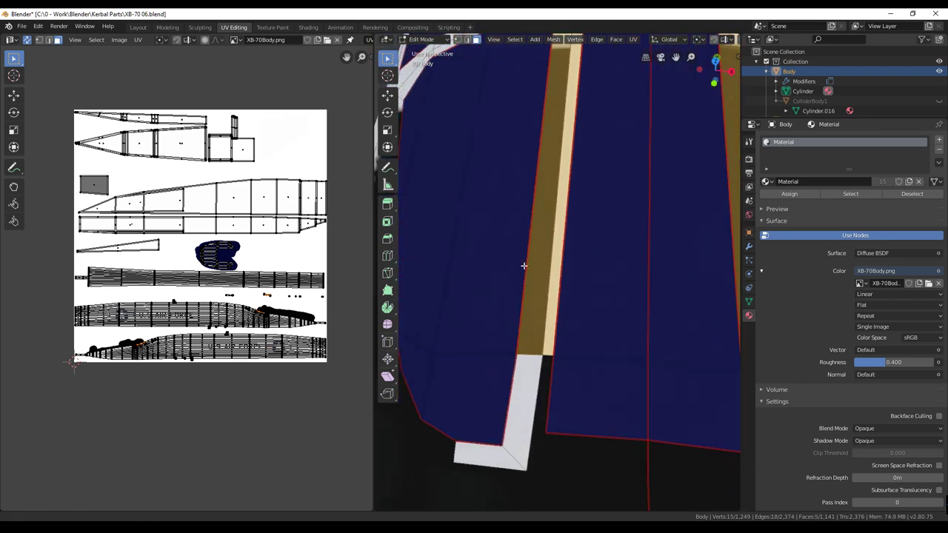
{"action": "scroll", "coordinate": [509, 397], "scroll_direction": "down", "scroll_amount": 7}
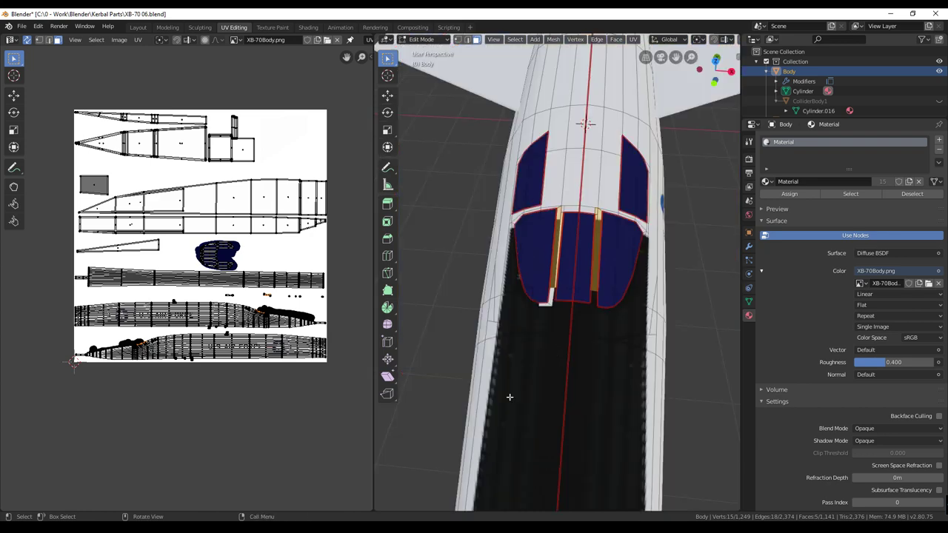
Circle-select the small windshield-frame UV island between the long fuselage strip and the black nose patch.
{"action": "middle_click_drag", "start_coordinate": [257, 300], "coordinate": [180, 233]}
{"action": "scroll", "coordinate": [288, 302], "scroll_direction": "up", "scroll_amount": 3}
{"action": "scroll", "coordinate": [180, 233], "scroll_direction": "up", "scroll_amount": 2}
{"action": "middle_click_drag", "start_coordinate": [263, 210], "coordinate": [127, 288]}
{"action": "scroll", "coordinate": [127, 288], "scroll_direction": "up", "scroll_amount": 3}
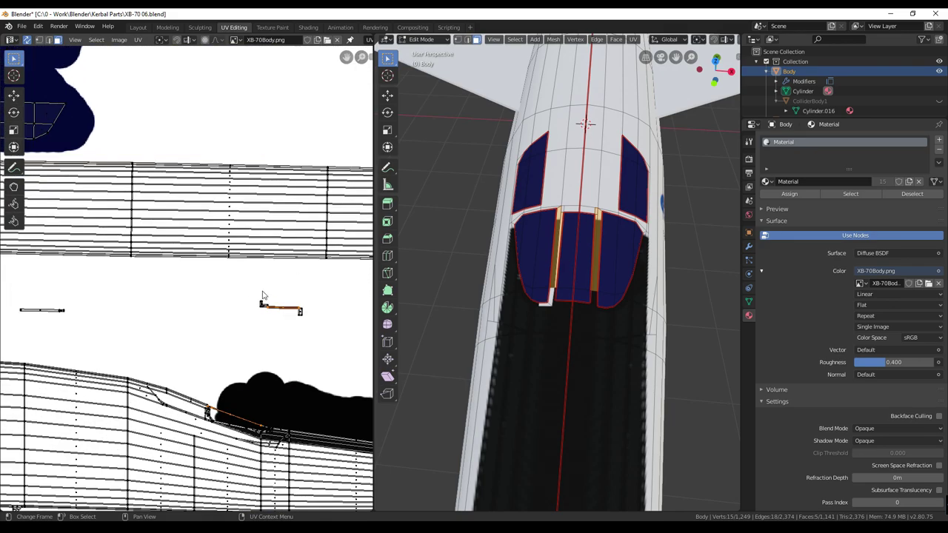
{"action": "key", "text": "c"}
{"action": "left_click_drag", "start_coordinate": [309, 315], "coordinate": [268, 309]}
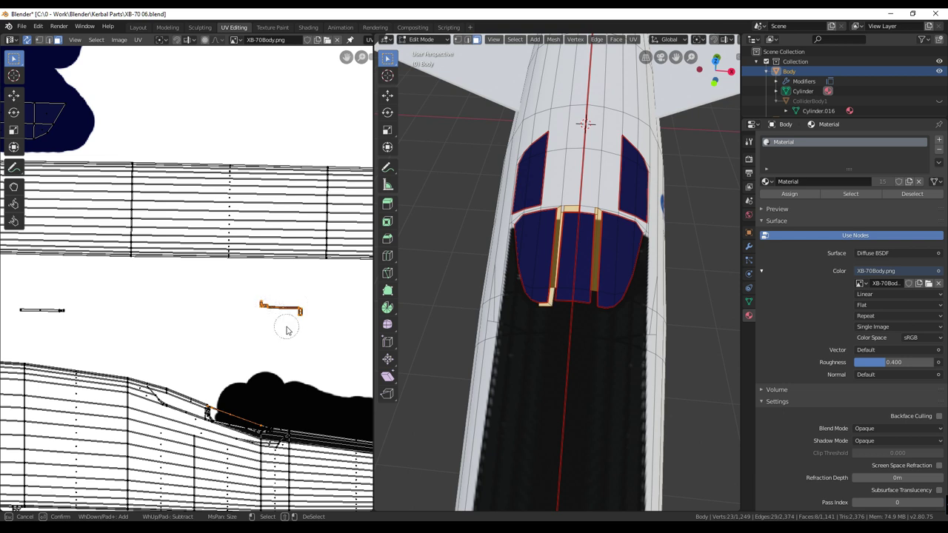
{"action": "right_click", "coordinate": [271, 362]}
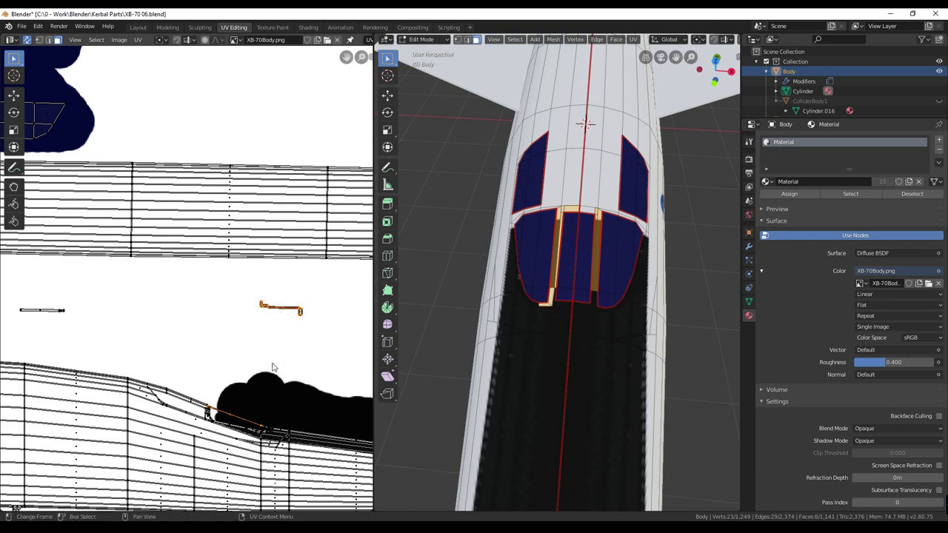
Move the UVs of the strip face left of the central windshield pane onto blank white texture.
{"action": "left_click", "coordinate": [553, 257]}
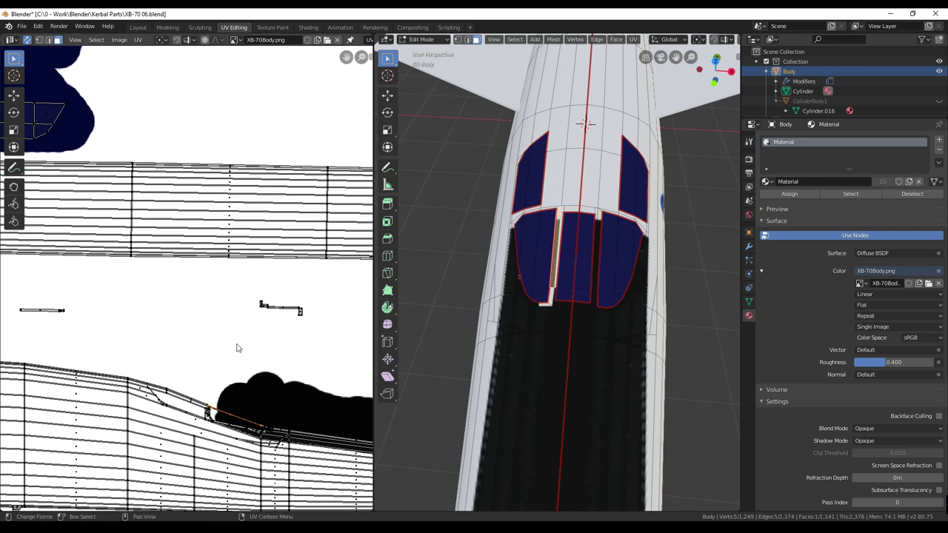
{"action": "key", "text": "g"}
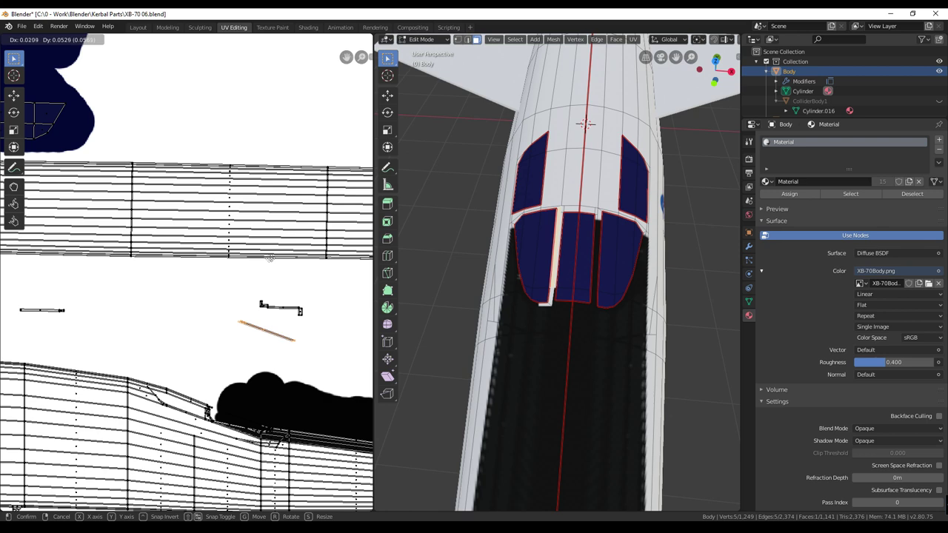
{"action": "left_click", "coordinate": [280, 256]}
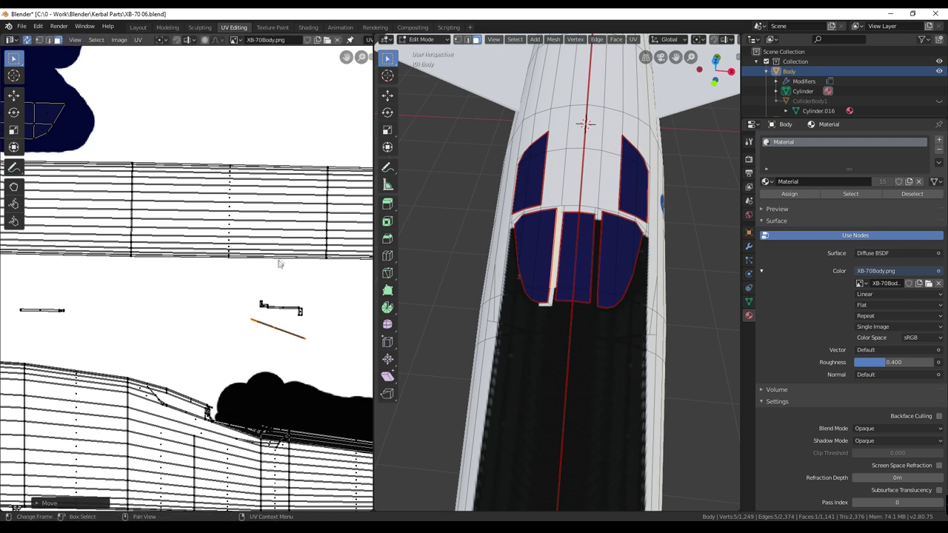
Move the UVs of the strip faces right of the central windshield pane onto the blank white texture area.
{"action": "left_click", "coordinate": [597, 255]}
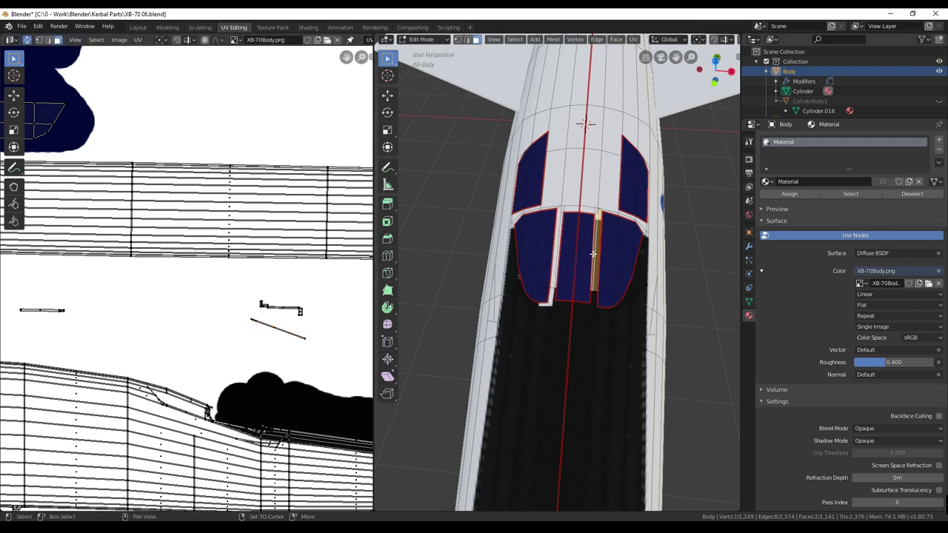
{"action": "scroll", "coordinate": [280, 360], "scroll_direction": "down", "scroll_amount": 2}
{"action": "scroll", "coordinate": [280, 361], "scroll_direction": "left", "scroll_amount": 6, "text": "ctrl"}
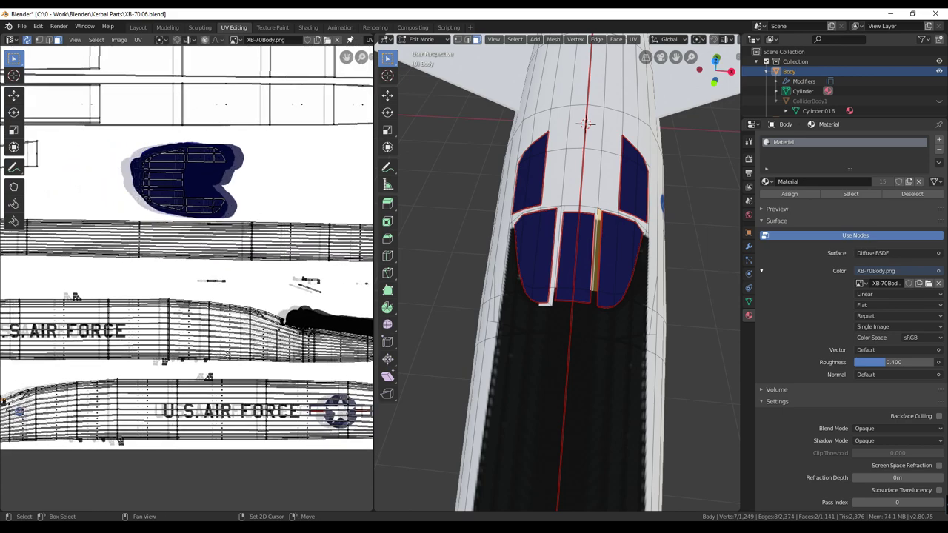
{"action": "scroll", "coordinate": [102, 349], "scroll_direction": "left", "scroll_amount": 1, "text": "ctrl"}
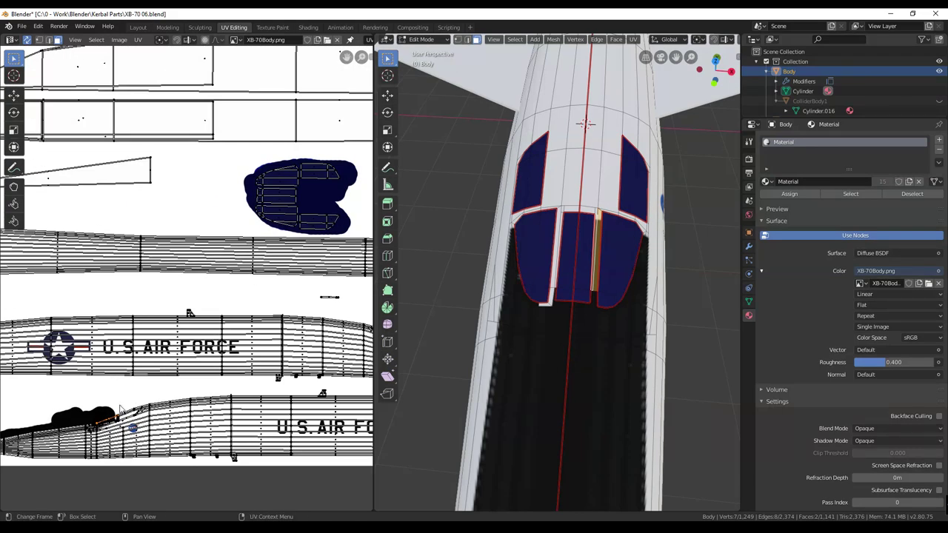
{"action": "key", "text": "g"}
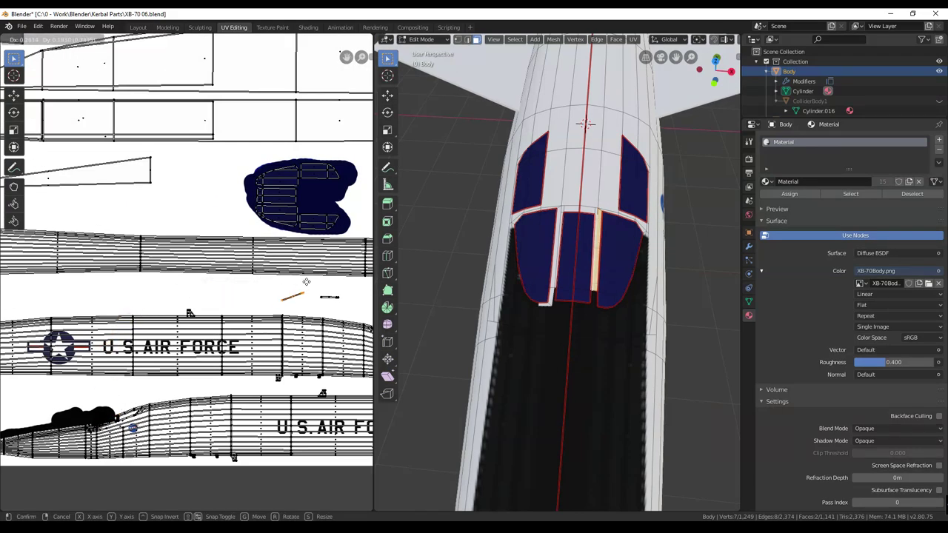
{"action": "left_click", "coordinate": [307, 282]}
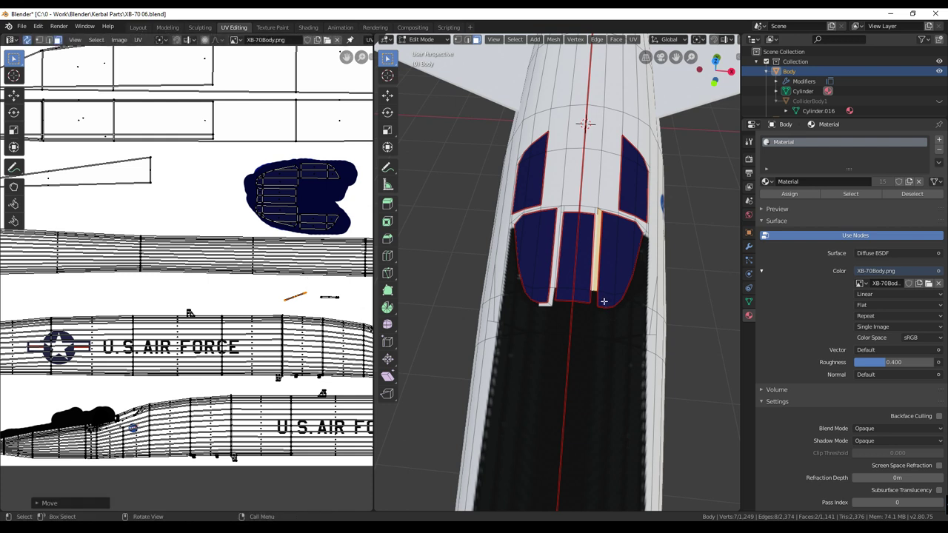
Move the UVs of the two small white faces at the left strip's lower end onto the black nose patch.
{"action": "left_click", "coordinate": [552, 299]}
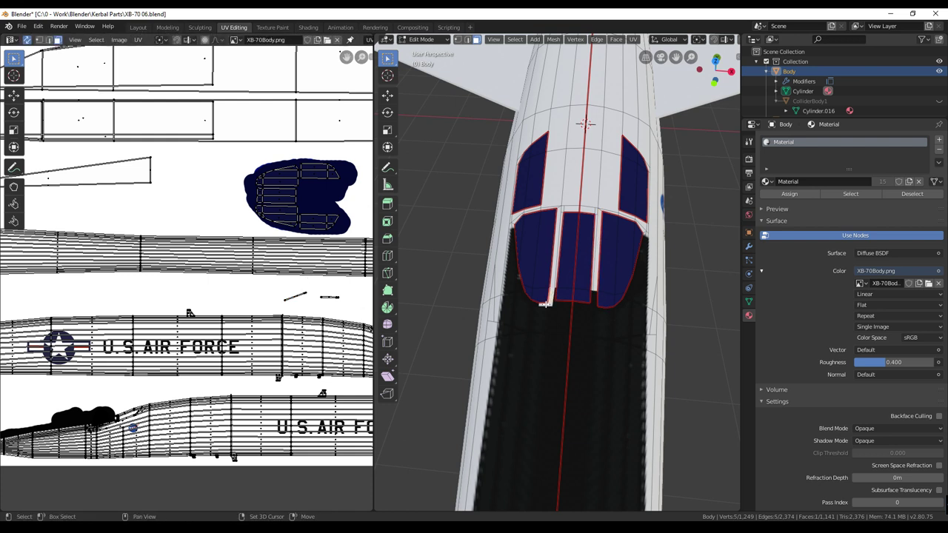
{"action": "middle_click_drag", "start_coordinate": [227, 381], "coordinate": [289, 363]}
{"action": "scroll", "coordinate": [266, 348], "scroll_direction": "up", "scroll_amount": 2}
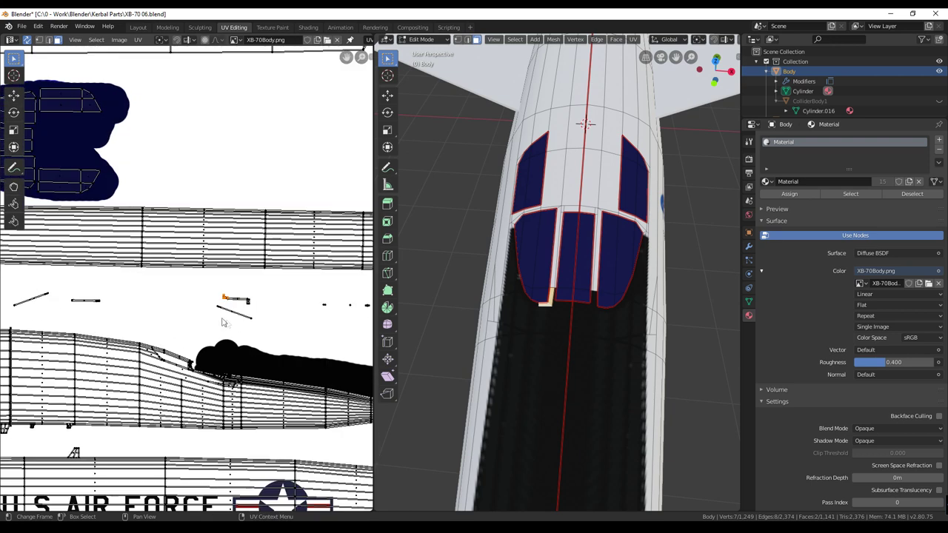
{"action": "key", "text": "g"}
{"action": "left_click", "coordinate": [229, 374]}
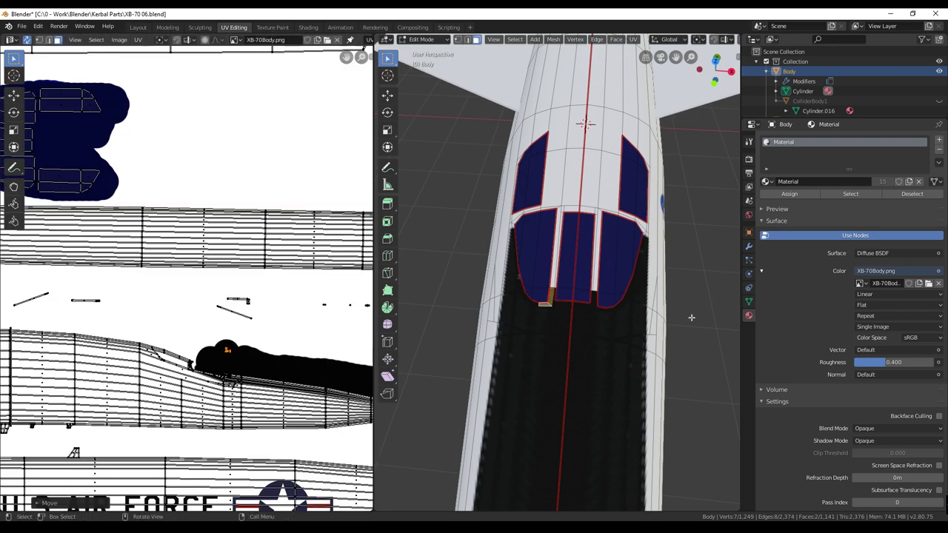
Select the faces along the black nose panel's left edge, from the windshield forward, and examine their UV placement.
{"action": "left_click", "coordinate": [605, 335]}
{"action": "middle_click_drag", "start_coordinate": [578, 409], "coordinate": [585, 405]}
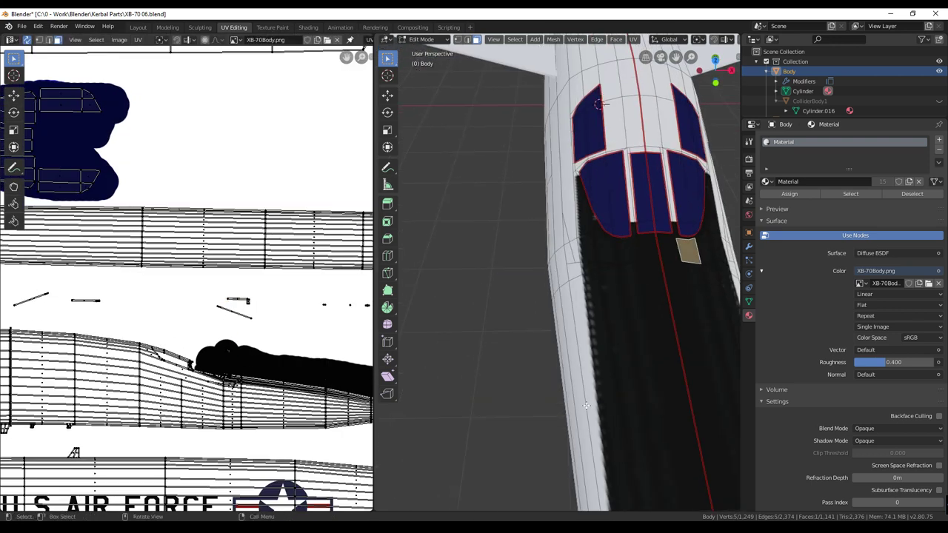
{"action": "left_click", "coordinate": [574, 182]}
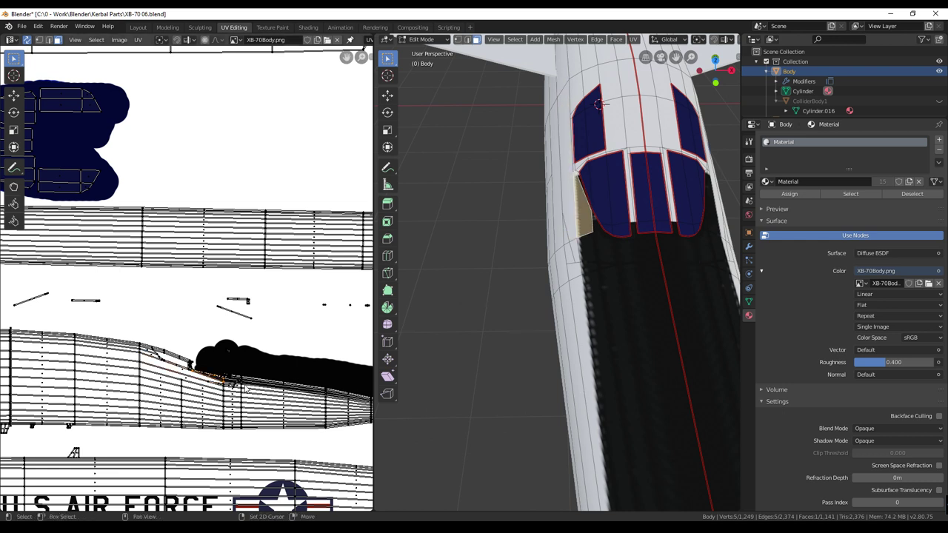
{"action": "scroll", "coordinate": [237, 385], "scroll_direction": "up", "scroll_amount": 2}
{"action": "middle_click_drag", "start_coordinate": [238, 386], "coordinate": [222, 302]}
{"action": "middle_click_drag", "start_coordinate": [578, 296], "coordinate": [599, 271]}
{"action": "left_click", "coordinate": [622, 337], "text": "shift"}
{"action": "left_click", "coordinate": [635, 370], "text": "shift"}
{"action": "left_click", "coordinate": [634, 376], "text": "shift"}
{"action": "middle_click_drag", "start_coordinate": [634, 376], "coordinate": [626, 361]}
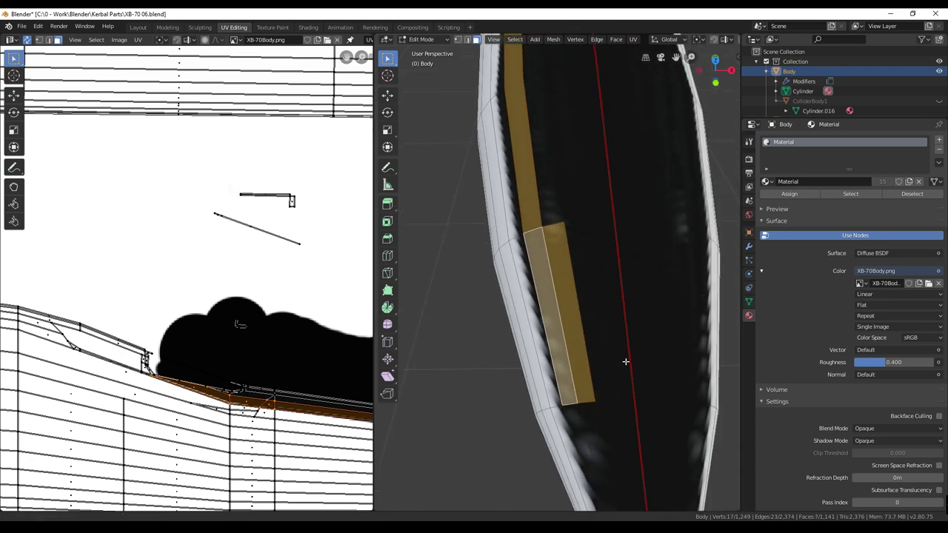
{"action": "left_click", "coordinate": [592, 440], "text": "shift"}
{"action": "left_click", "coordinate": [597, 440], "text": "shift"}
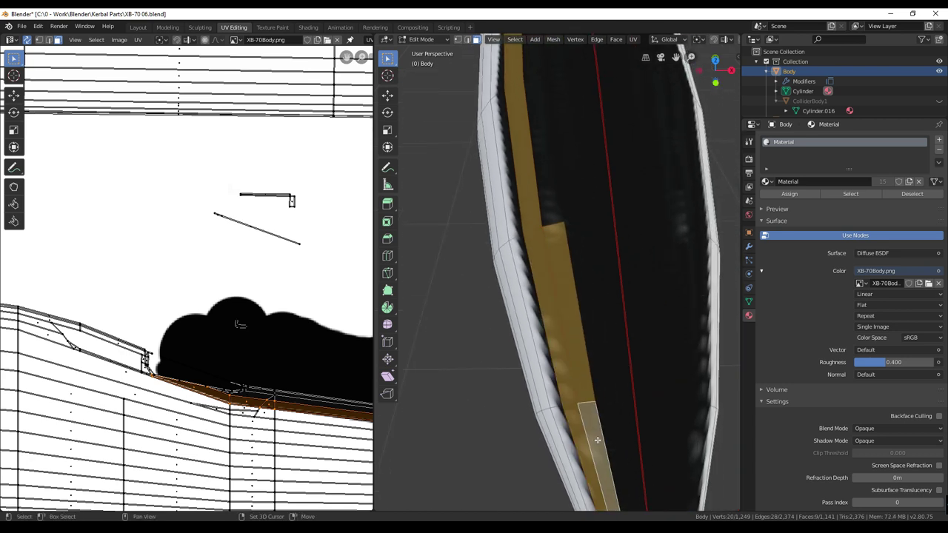
{"action": "left_click", "coordinate": [550, 215], "text": "shift"}
{"action": "middle_click_drag", "start_coordinate": [553, 212], "coordinate": [561, 220]}
Switch to texture painting, sample the black and paint over the nose panel in front of the windshield.
{"action": "left_click", "coordinate": [272, 27]}
{"action": "mouse_move", "coordinate": [384, 182]}
{"action": "middle_mouse_down"}
{"action": "mouse_move", "coordinate": [586, 191]}
{"action": "mouse_move", "coordinate": [624, 413]}
{"action": "mouse_move", "coordinate": [626, 388]}
{"action": "middle_mouse_up"}
{"action": "key", "text": "s"}
{"action": "mouse_move", "coordinate": [626, 388]}
{"action": "left_mouse_down"}
{"action": "mouse_move", "coordinate": [605, 334]}
{"action": "mouse_move", "coordinate": [612, 360]}
{"action": "left_mouse_up"}
{"action": "mouse_move", "coordinate": [671, 341]}
{"action": "left_mouse_down"}
{"action": "mouse_move", "coordinate": [672, 469]}
{"action": "mouse_move", "coordinate": [677, 455]}
{"action": "left_mouse_up"}
{"action": "middle_click_drag", "start_coordinate": [676, 454], "coordinate": [608, 358]}
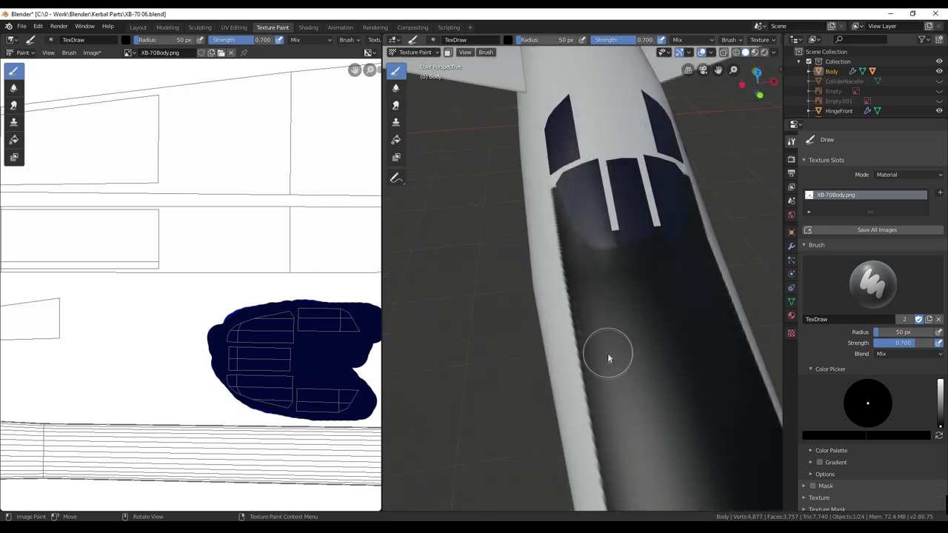
Paint black over the unpainted wedge at the front tip of the nose panel.
{"action": "mouse_move", "coordinate": [632, 393]}
{"action": "middle_mouse_down"}
{"action": "mouse_move", "coordinate": [636, 376]}
{"action": "mouse_move", "coordinate": [599, 390]}
{"action": "mouse_move", "coordinate": [556, 363]}
{"action": "mouse_move", "coordinate": [592, 398]}
{"action": "mouse_move", "coordinate": [685, 362]}
{"action": "mouse_move", "coordinate": [715, 338]}
{"action": "mouse_move", "coordinate": [718, 377]}
{"action": "mouse_move", "coordinate": [725, 370]}
{"action": "middle_mouse_up"}
{"action": "scroll", "coordinate": [620, 383], "scroll_direction": "down", "scroll_amount": 6}
{"action": "scroll", "coordinate": [604, 398], "scroll_direction": "up", "scroll_amount": 5}
{"action": "scroll", "coordinate": [720, 364], "scroll_direction": "up", "scroll_amount": 3}
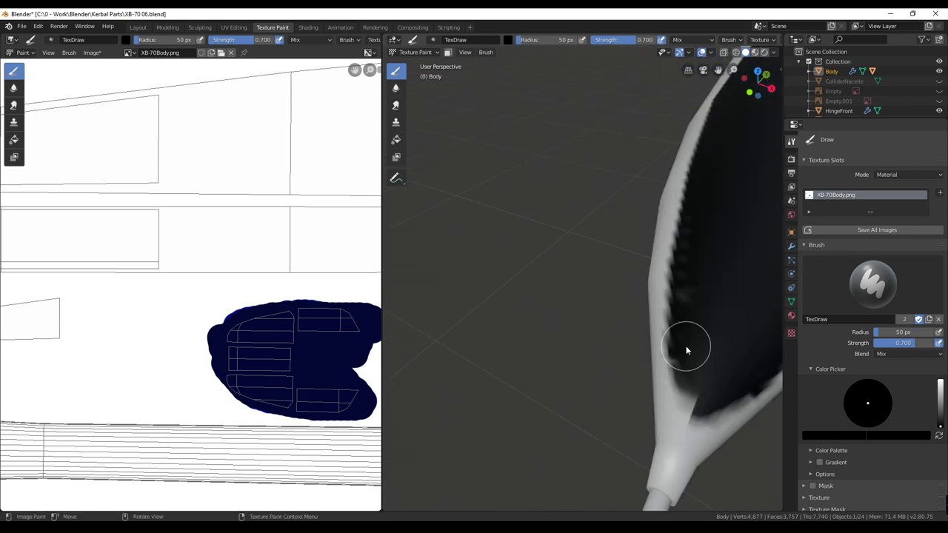
{"action": "mouse_move", "coordinate": [693, 397]}
{"action": "left_mouse_down"}
{"action": "mouse_move", "coordinate": [689, 387]}
{"action": "mouse_move", "coordinate": [685, 402]}
{"action": "mouse_move", "coordinate": [703, 388]}
{"action": "mouse_move", "coordinate": [685, 404]}
{"action": "mouse_move", "coordinate": [709, 377]}
{"action": "left_mouse_up"}
{"action": "scroll", "coordinate": [709, 374], "scroll_direction": "down", "scroll_amount": 2}
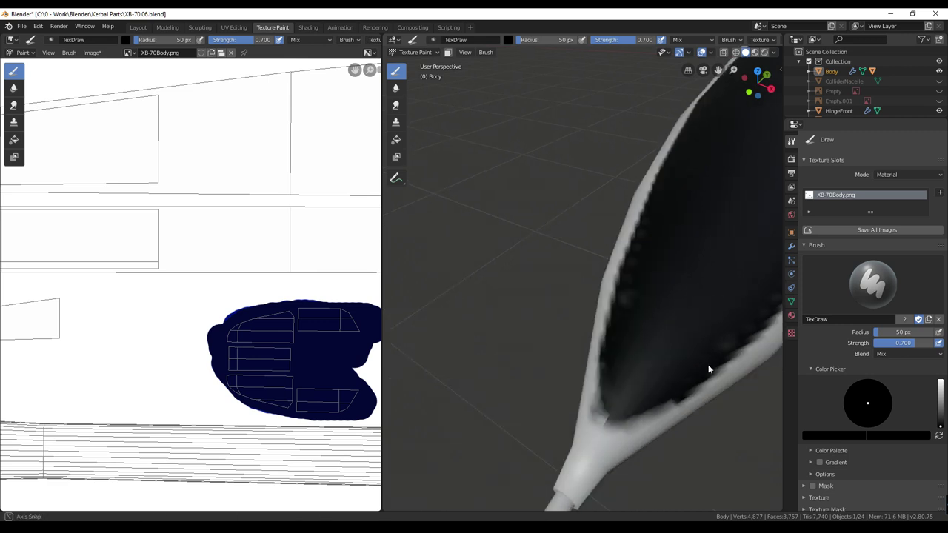
Swap the paint brush colour to white and view the painted nose from the side.
{"action": "key", "text": "x"}
{"action": "scroll", "coordinate": [615, 433], "scroll_direction": "down", "scroll_amount": 5}
{"action": "mouse_move", "coordinate": [625, 418]}
{"action": "middle_mouse_down"}
{"action": "mouse_move", "coordinate": [600, 402]}
{"action": "mouse_move", "coordinate": [630, 386]}
{"action": "mouse_move", "coordinate": [612, 420]}
{"action": "mouse_move", "coordinate": [634, 393]}
{"action": "mouse_move", "coordinate": [607, 321]}
{"action": "mouse_move", "coordinate": [656, 368]}
{"action": "middle_mouse_up"}
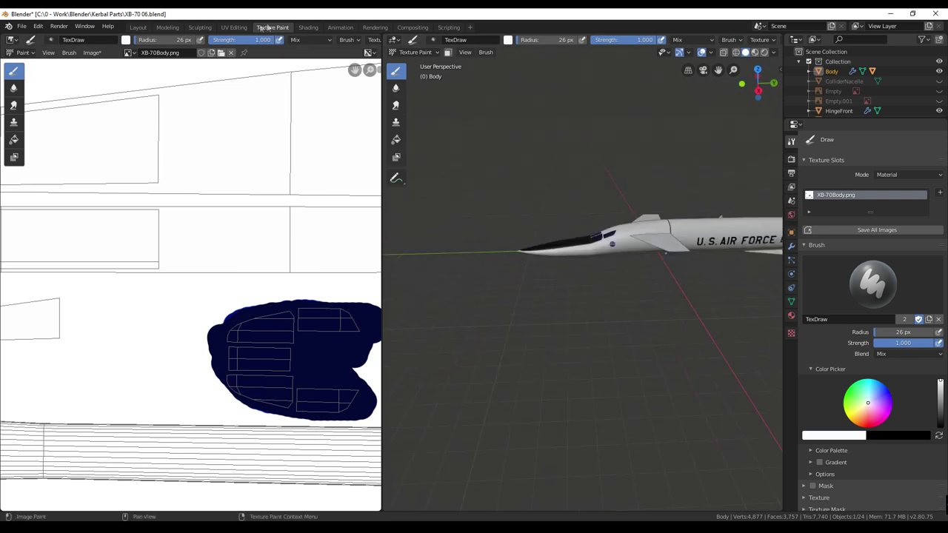
Return to the layout workspace and examine the textured aircraft's nose, fuselage markings and wings from several angles.
{"action": "left_click", "coordinate": [138, 28]}
{"action": "scroll", "coordinate": [581, 285], "scroll_direction": "down", "scroll_amount": 3}
{"action": "middle_click_drag", "start_coordinate": [572, 297], "coordinate": [483, 313]}
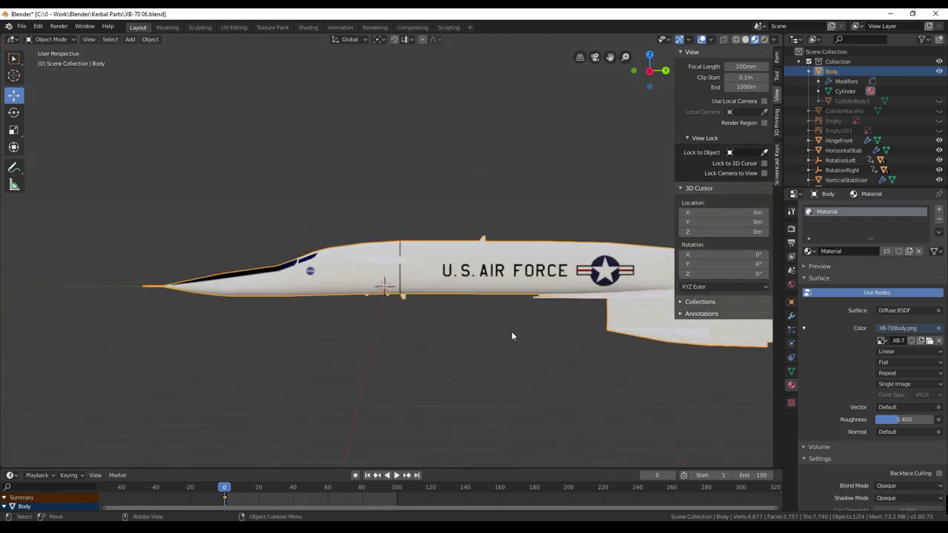
{"action": "middle_click_drag", "start_coordinate": [531, 334], "coordinate": [442, 311]}
{"action": "scroll", "coordinate": [395, 319], "scroll_direction": "up", "scroll_amount": 4}
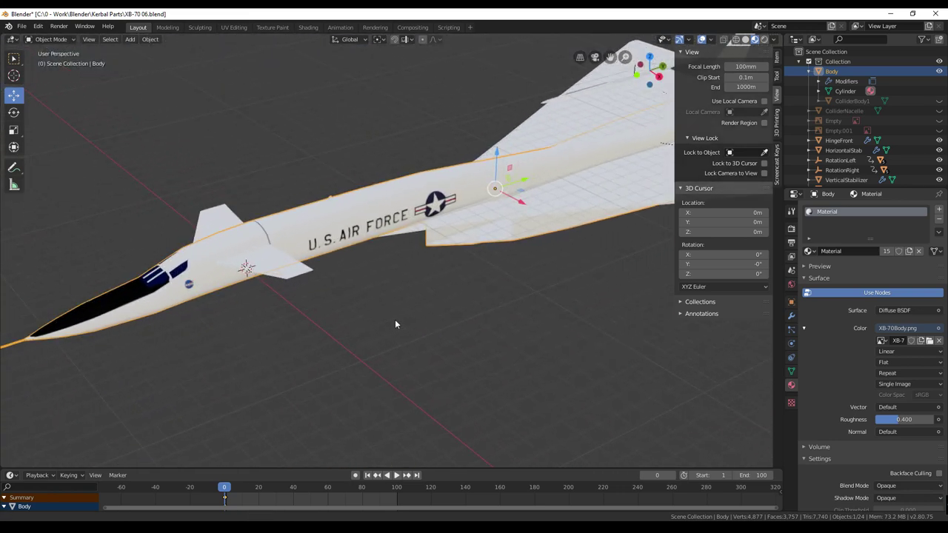
{"action": "middle_click_drag", "start_coordinate": [408, 320], "coordinate": [458, 216]}
{"action": "middle_click_drag", "start_coordinate": [486, 310], "coordinate": [508, 308]}
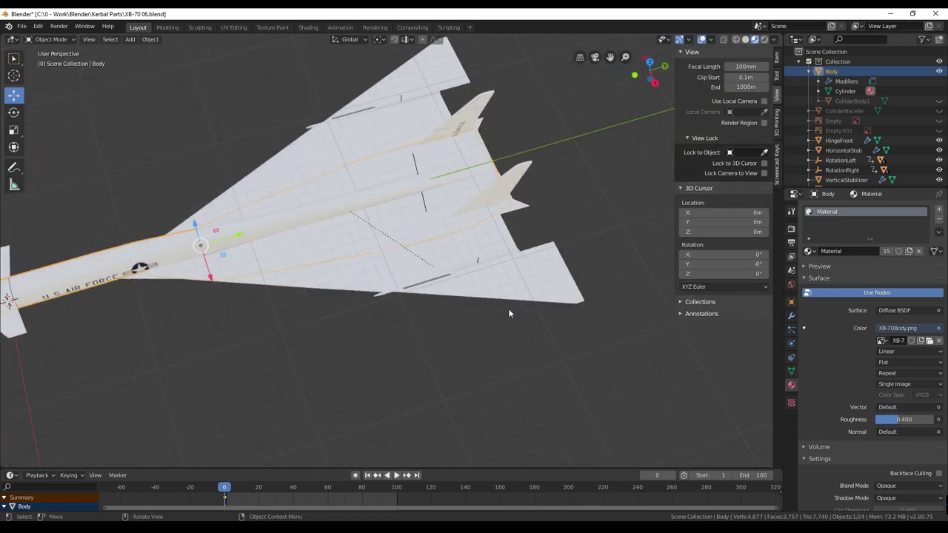
{"action": "middle_click_drag", "start_coordinate": [470, 347], "coordinate": [638, 312]}
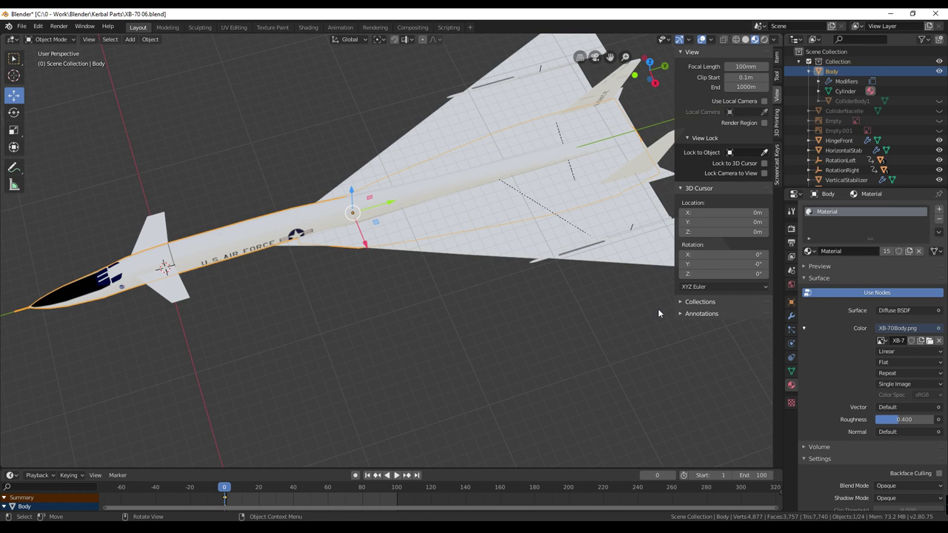
{"action": "middle_click_drag", "start_coordinate": [436, 310], "coordinate": [486, 324]}
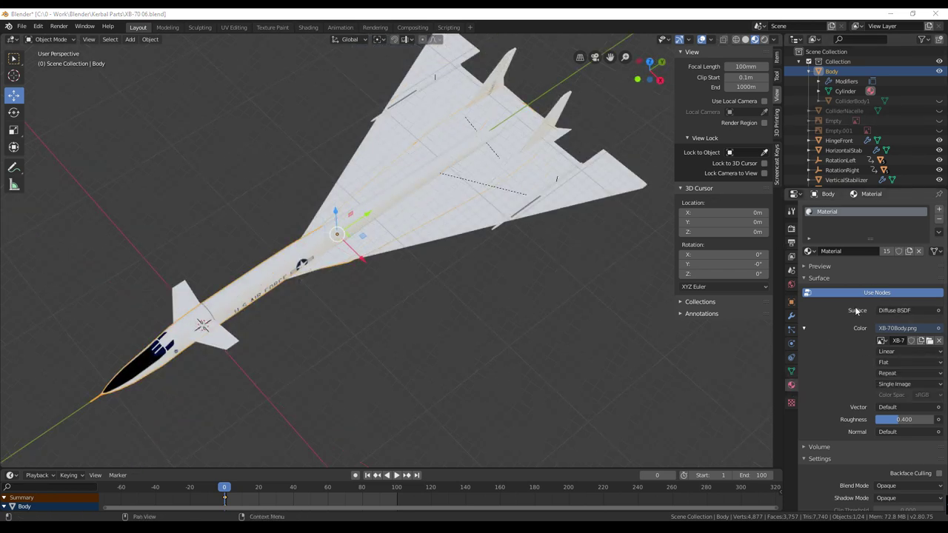
Select the HingeFront object and load XB-70Wing.png as its material's colour texture.
{"action": "left_click", "coordinate": [841, 149]}
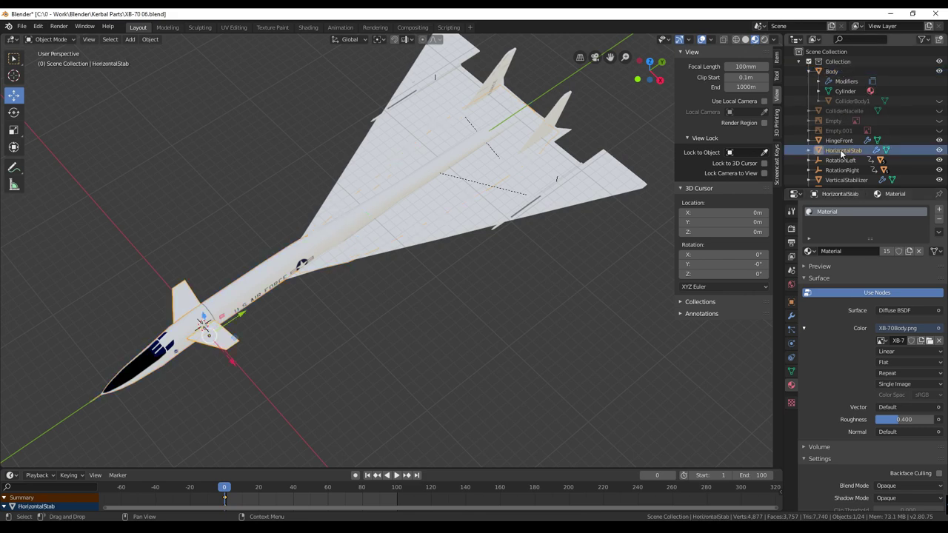
{"action": "left_click", "coordinate": [839, 141]}
{"action": "middle_click_drag", "start_coordinate": [503, 340], "coordinate": [585, 346]}
{"action": "left_click", "coordinate": [929, 341]}
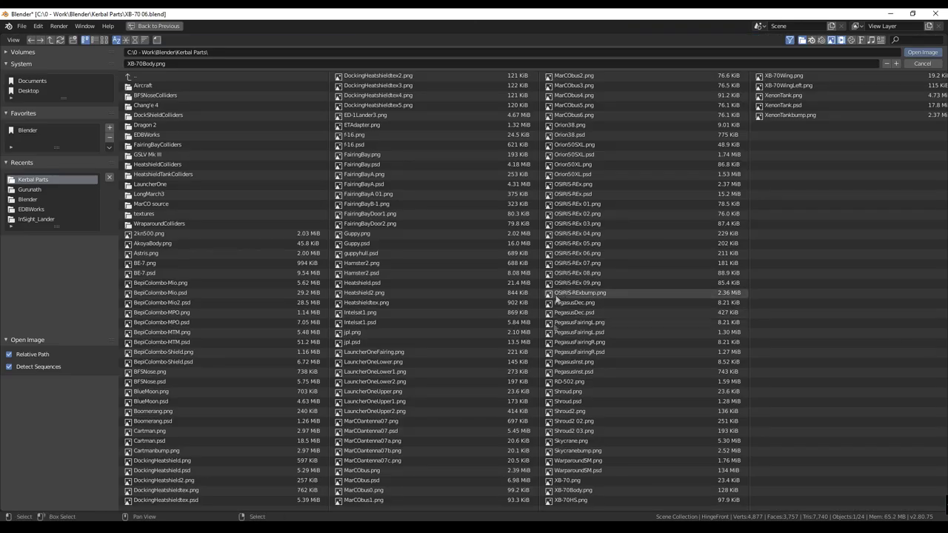
{"action": "left_click", "coordinate": [812, 77]}
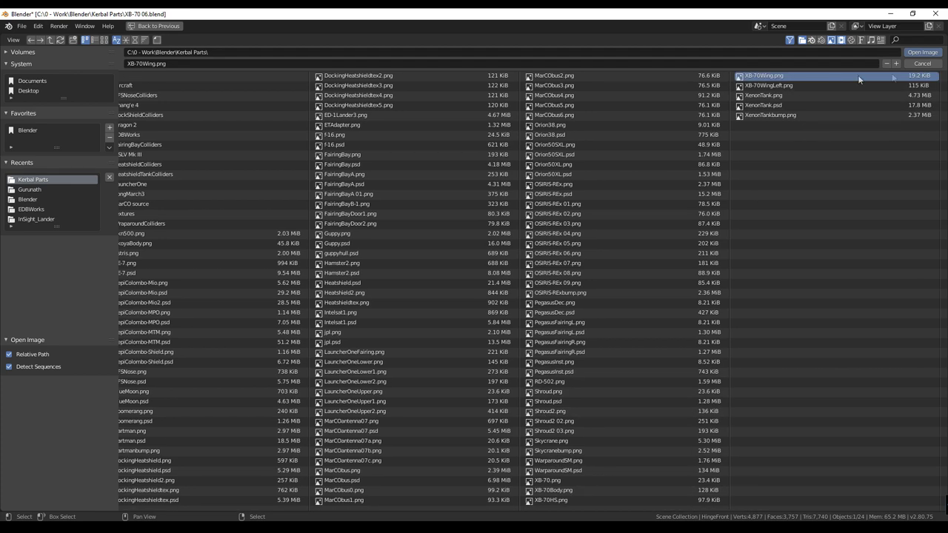
{"action": "left_click", "coordinate": [919, 54]}
{"action": "middle_click_drag", "start_coordinate": [520, 311], "coordinate": [541, 282]}
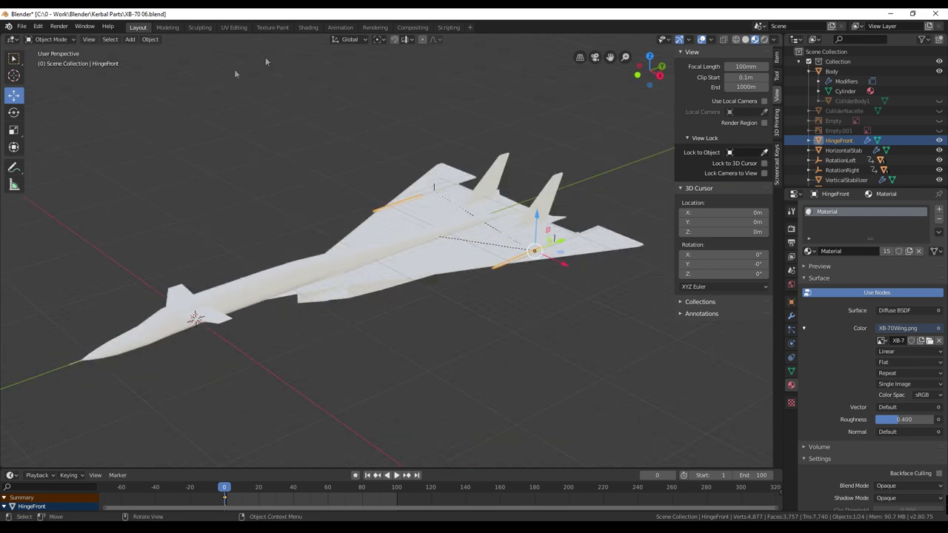
Examine HingeFront's UV layout over XB-70Wing.png in texture painting and open the part for UV editing.
{"action": "left_click", "coordinate": [273, 27]}
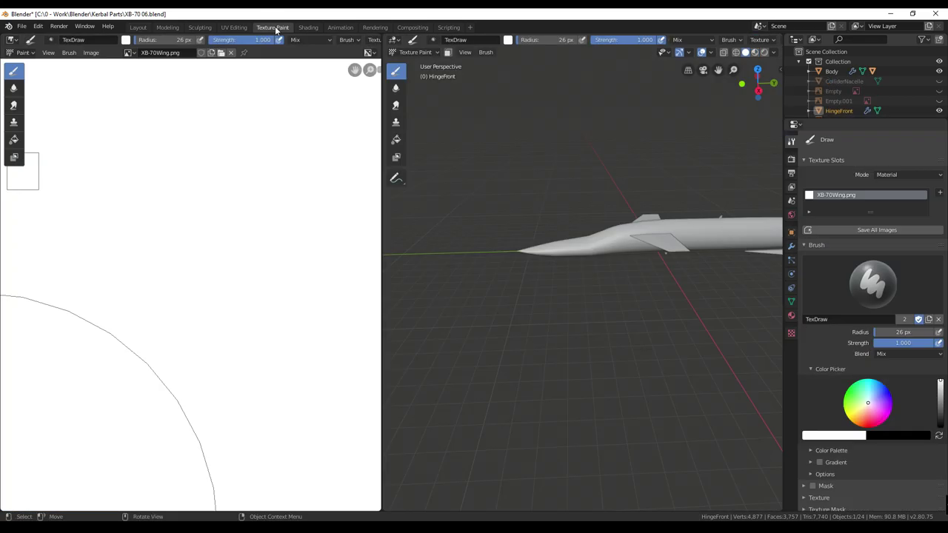
{"action": "scroll", "coordinate": [170, 269], "scroll_direction": "down", "scroll_amount": 5}
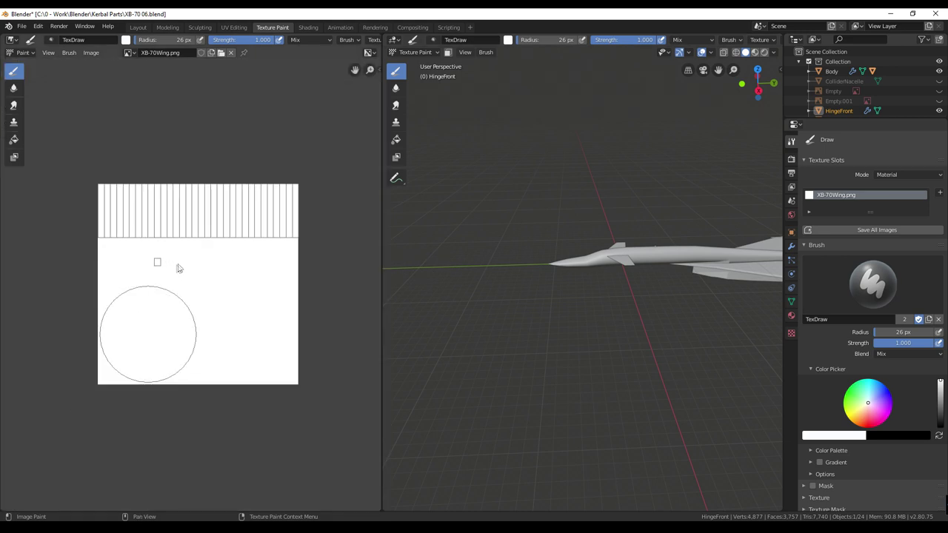
{"action": "scroll", "coordinate": [818, 69], "scroll_direction": "down", "scroll_amount": 4}
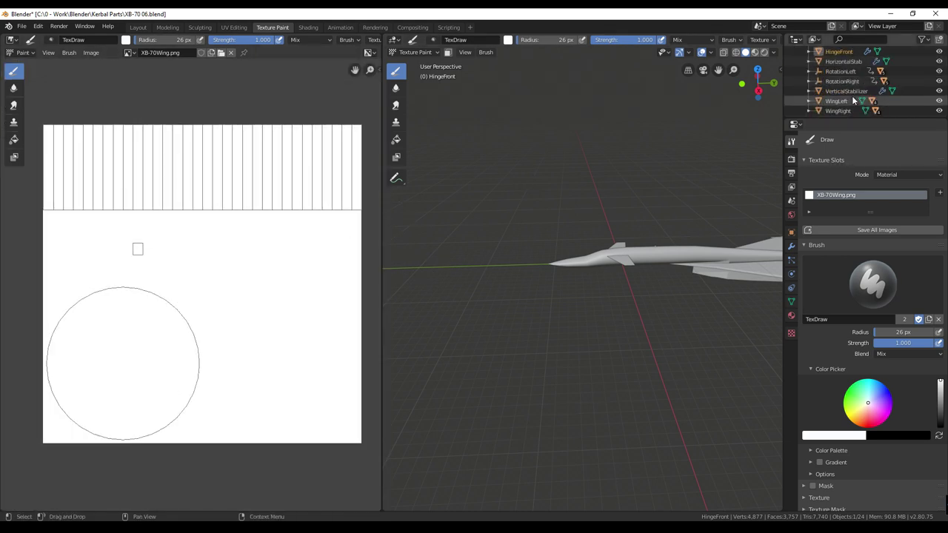
{"action": "left_click", "coordinate": [843, 101]}
{"action": "middle_click_drag", "start_coordinate": [585, 259], "coordinate": [614, 237]}
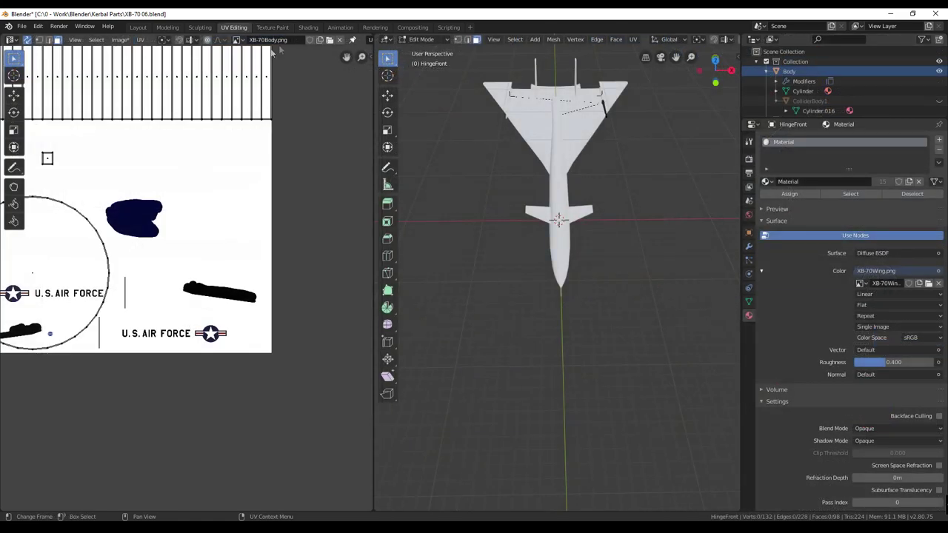
Load XB-70Wing.png as the UV editor's image and open the WingLeft mesh for UV editing.
{"action": "left_click", "coordinate": [329, 39]}
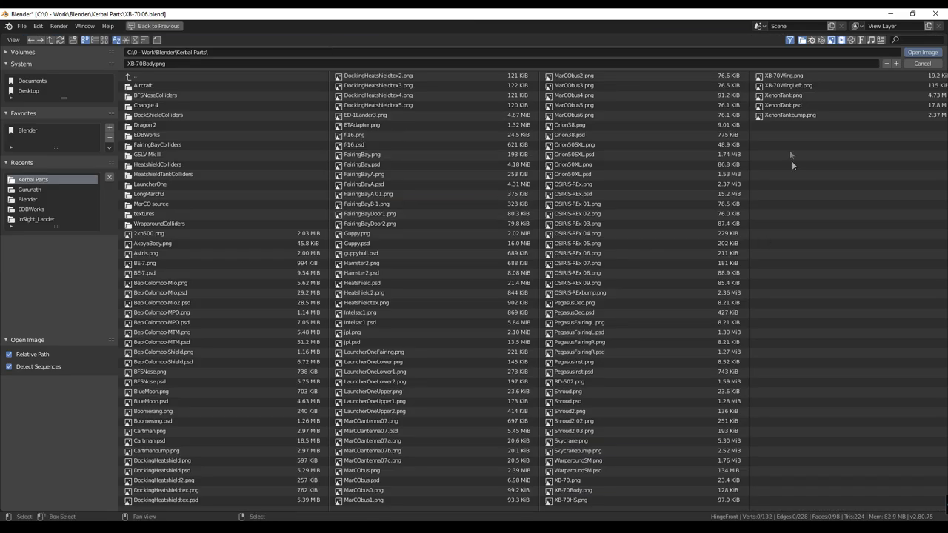
{"action": "left_click", "coordinate": [784, 74]}
{"action": "left_click", "coordinate": [921, 51]}
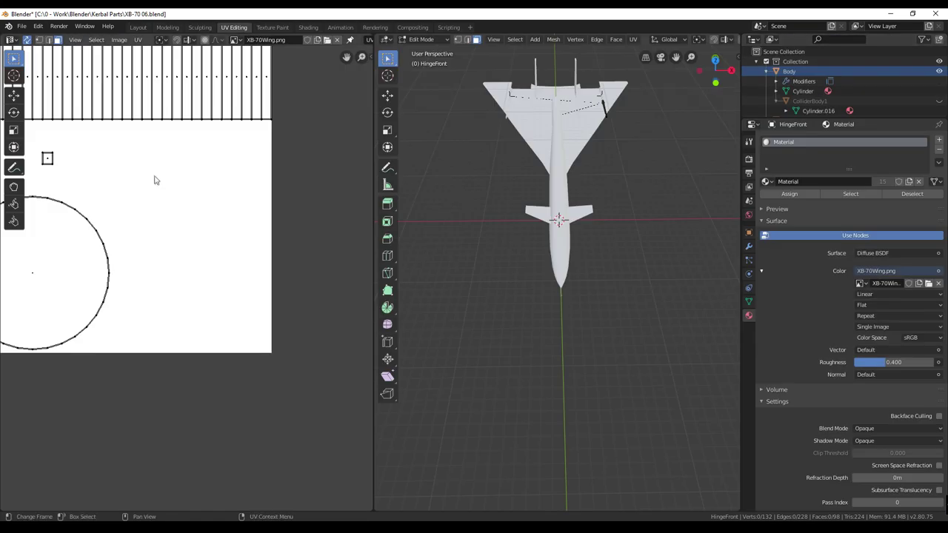
{"action": "left_click", "coordinate": [581, 130]}
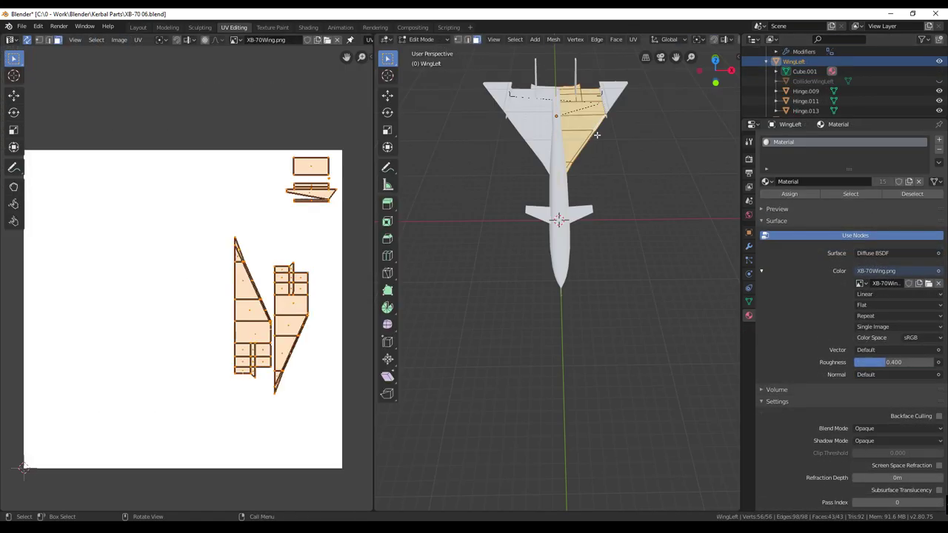
Select only the upper-surface faces of the left wing, working from the top view.
{"action": "middle_click_drag", "start_coordinate": [659, 174], "coordinate": [615, 238]}
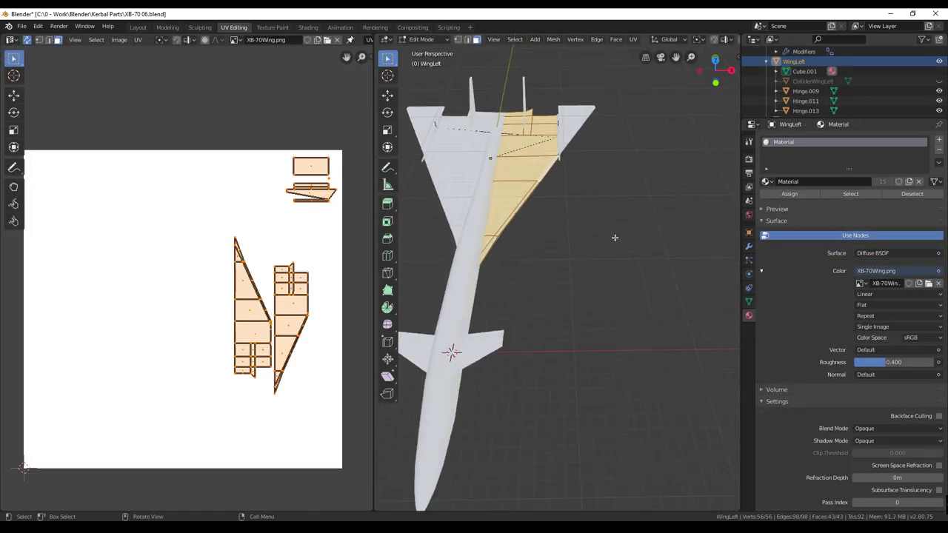
{"action": "key", "text": "KP_7"}
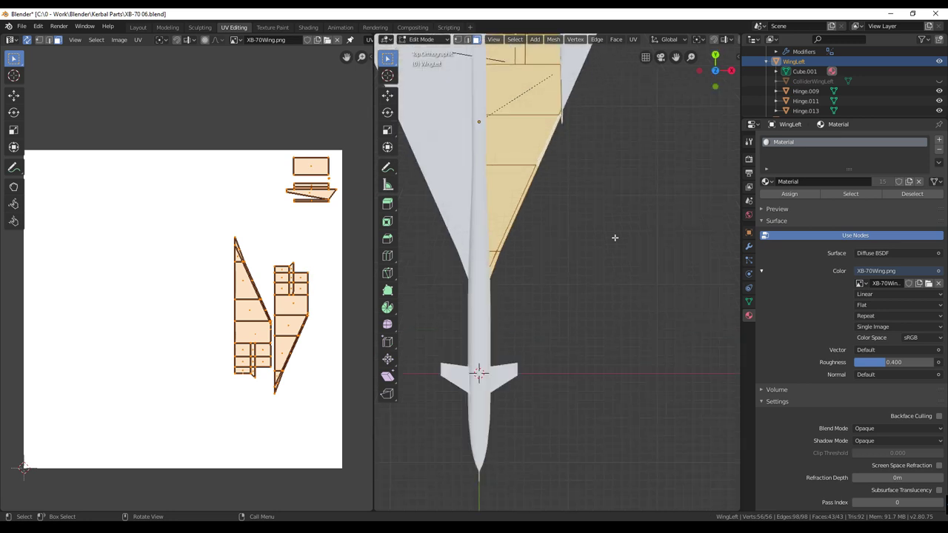
{"action": "middle_click_drag", "start_coordinate": [620, 241], "coordinate": [624, 383], "text": "shift"}
{"action": "left_click", "coordinate": [624, 383]}
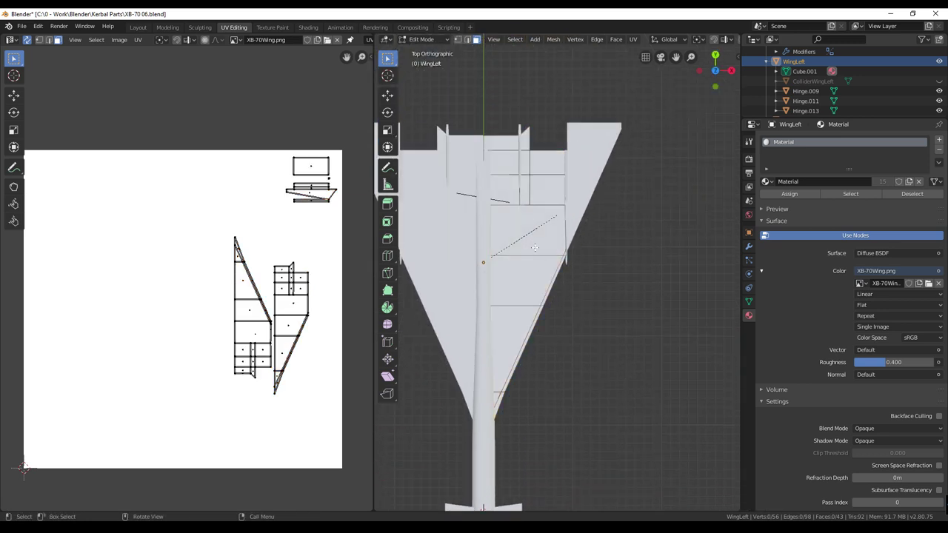
{"action": "key", "text": "c"}
{"action": "mouse_move", "coordinate": [515, 148]}
{"action": "left_mouse_down"}
{"action": "mouse_move", "coordinate": [525, 289]}
{"action": "mouse_move", "coordinate": [503, 357]}
{"action": "mouse_move", "coordinate": [504, 392]}
{"action": "mouse_move", "coordinate": [555, 281]}
{"action": "mouse_move", "coordinate": [549, 139]}
{"action": "left_mouse_up"}
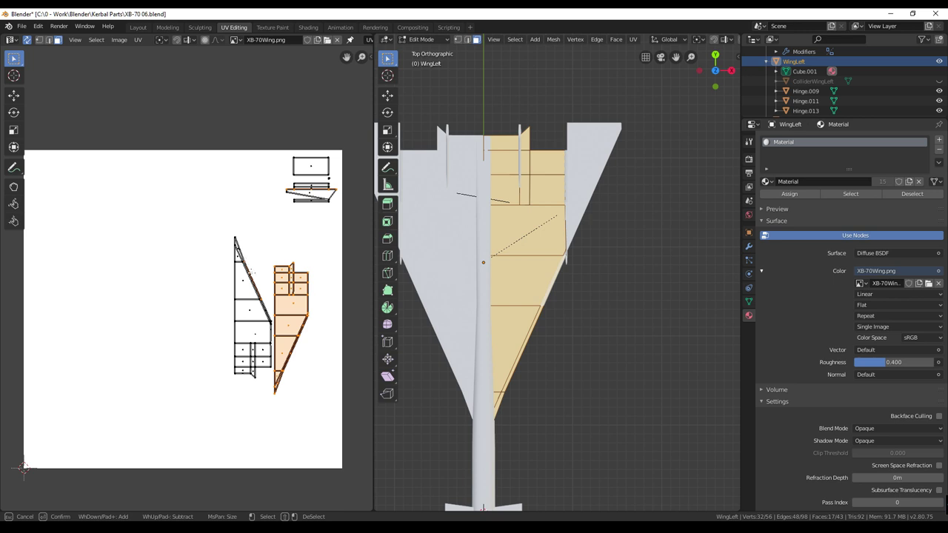
{"action": "right_click", "coordinate": [572, 349]}
Add the left wing's narrow leading-edge faces to the upper-surface selection.
{"action": "middle_click_drag", "start_coordinate": [577, 349], "coordinate": [527, 260]}
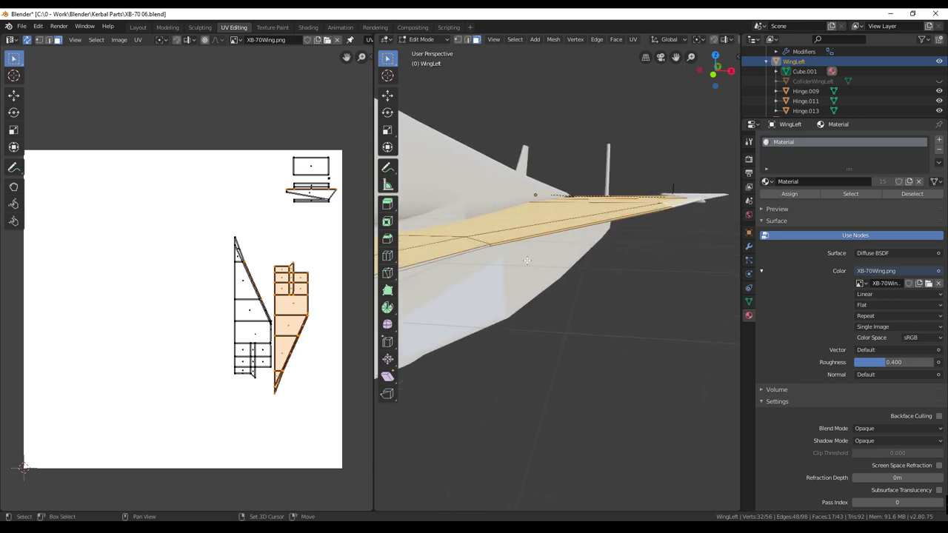
{"action": "left_click", "coordinate": [484, 246], "text": "shift"}
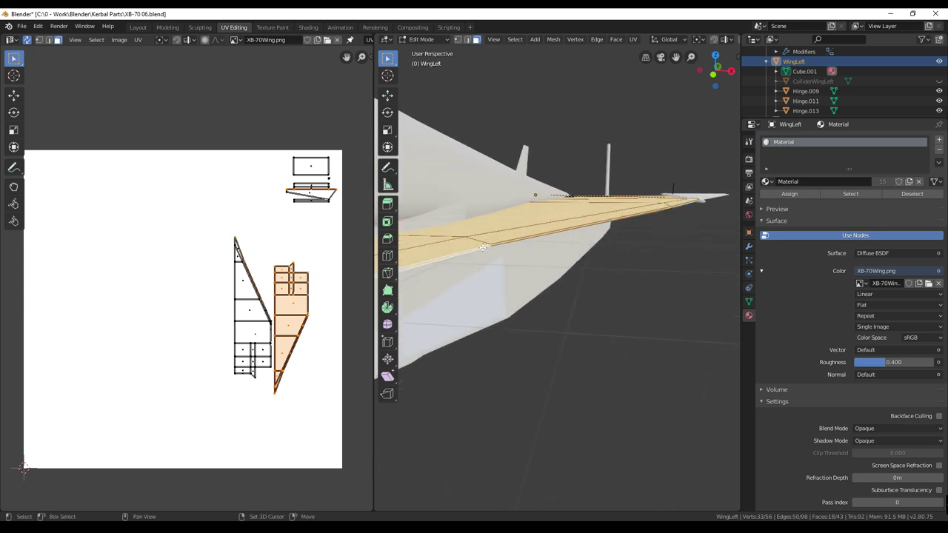
{"action": "middle_click_drag", "start_coordinate": [663, 228], "coordinate": [567, 341]}
{"action": "left_click", "coordinate": [671, 205], "text": "shift"}
Project the selected left-wing faces' UVs from the top view and scale the resulting island down slightly.
{"action": "key", "text": "KP_7"}
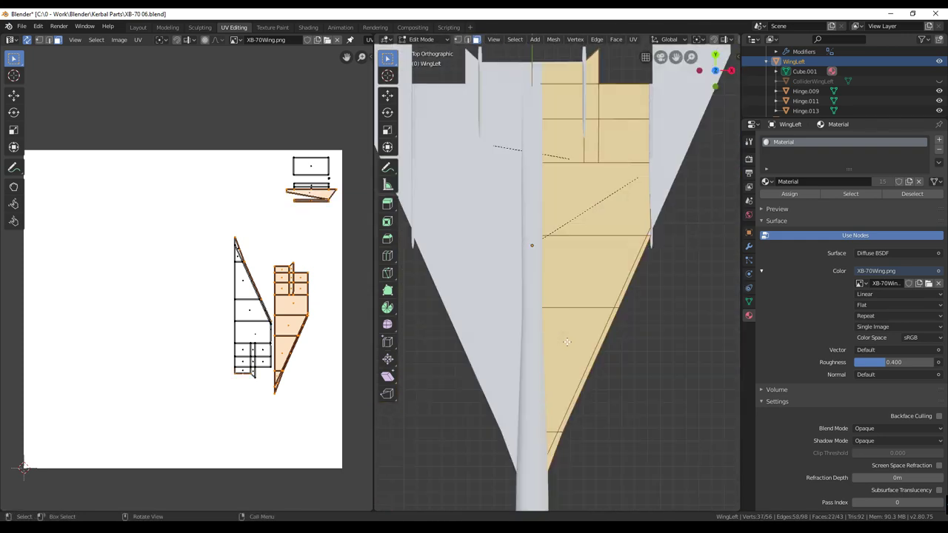
{"action": "scroll", "coordinate": [579, 323], "scroll_direction": "down", "scroll_amount": 1}
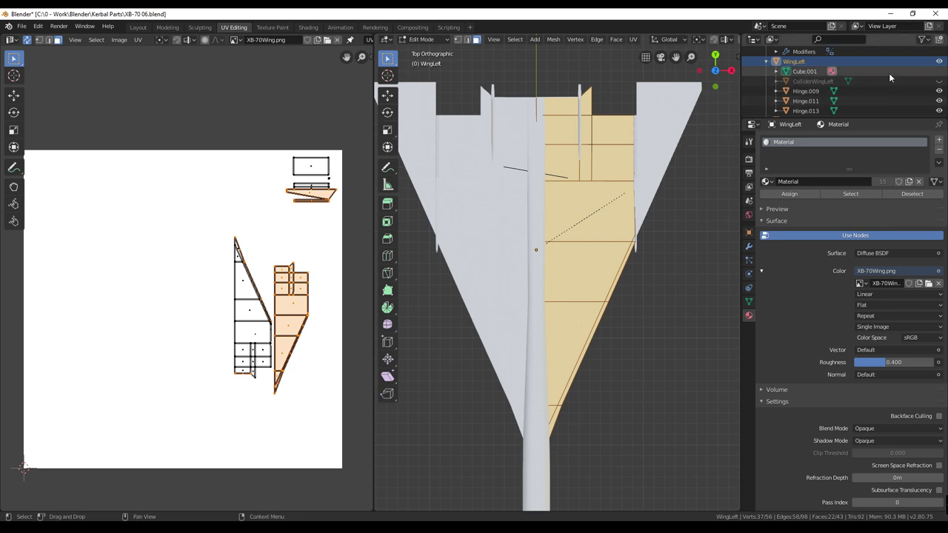
{"action": "key", "text": "u"}
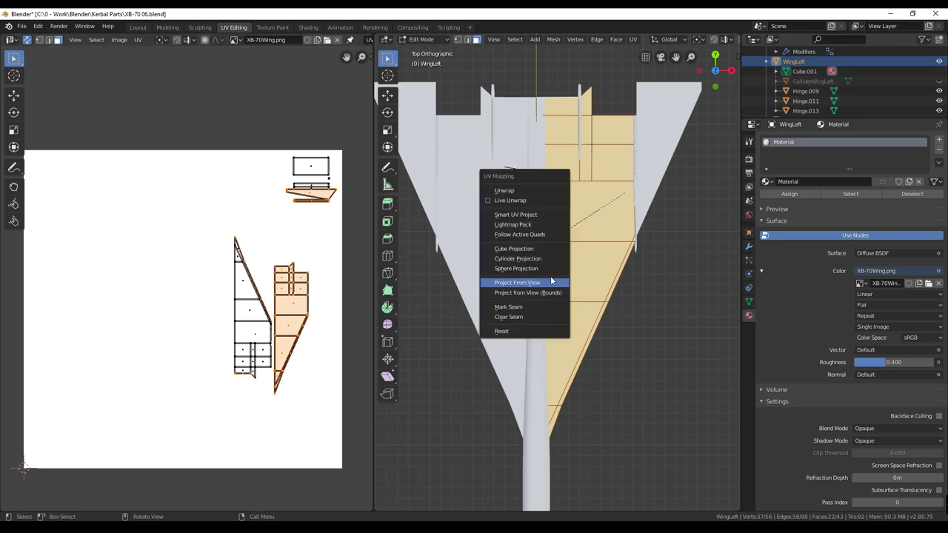
{"action": "left_click", "coordinate": [523, 282]}
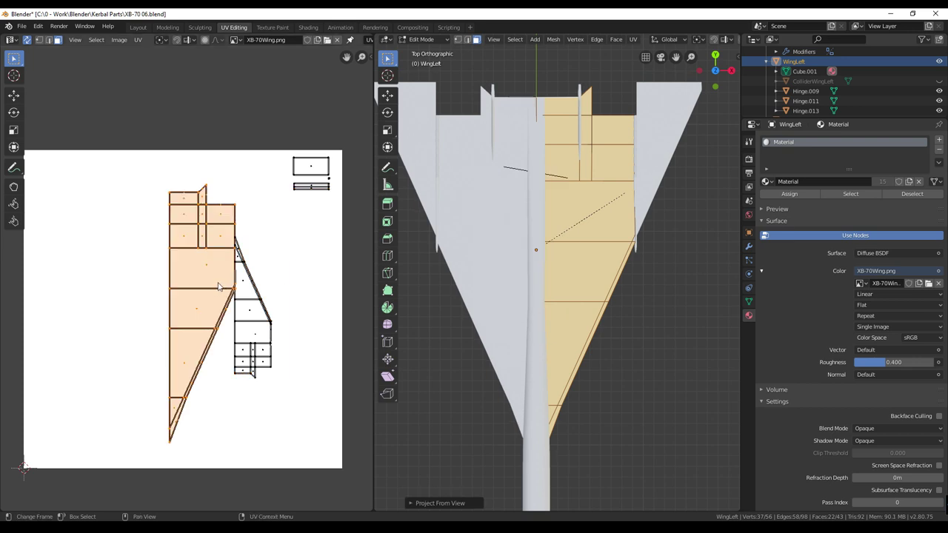
{"action": "key", "text": "s"}
{"action": "left_click", "coordinate": [207, 296]}
{"action": "scroll", "coordinate": [203, 300], "scroll_direction": "down", "scroll_amount": 2}
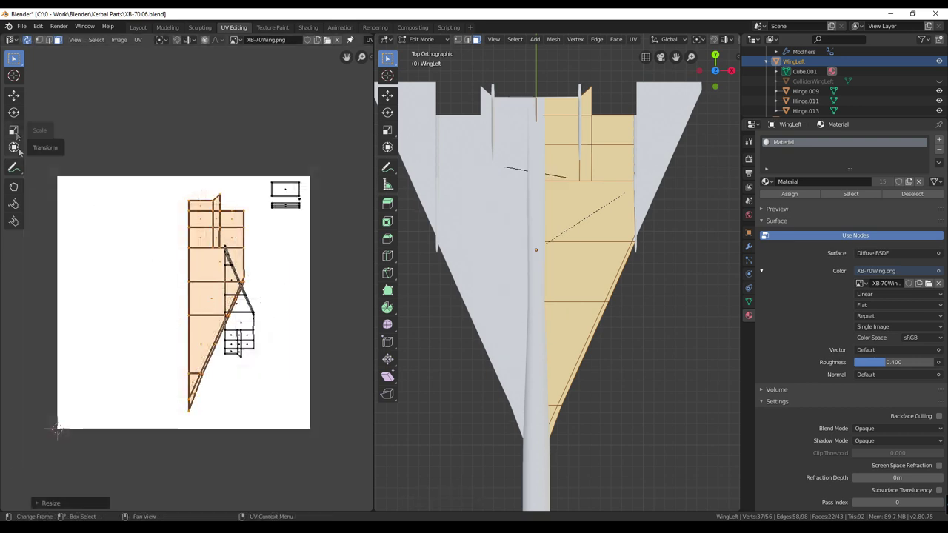
Annotate guide lines splitting the image into four columns above a bottom strip, and fit the upper-wing island into the third column.
{"action": "left_click", "coordinate": [14, 167]}
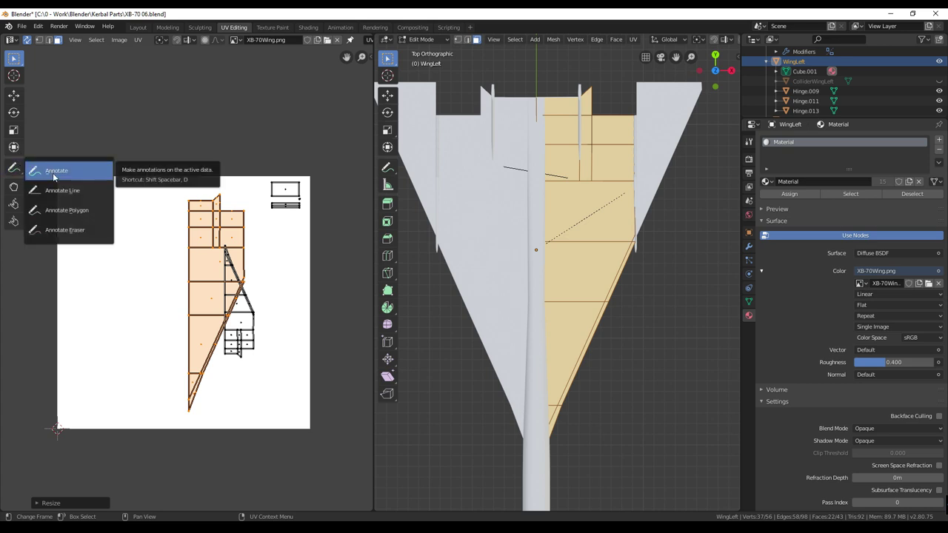
{"action": "left_click", "coordinate": [53, 175]}
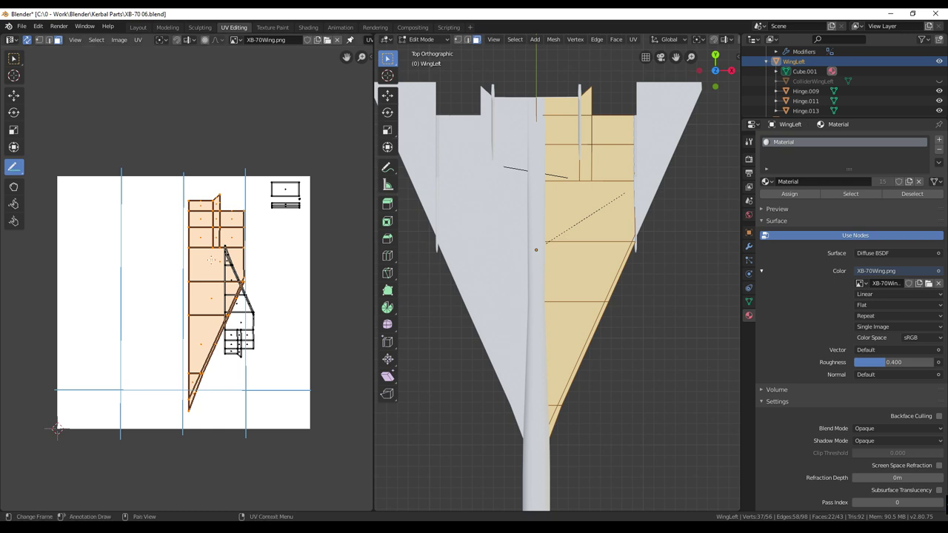
{"action": "key", "text": "g"}
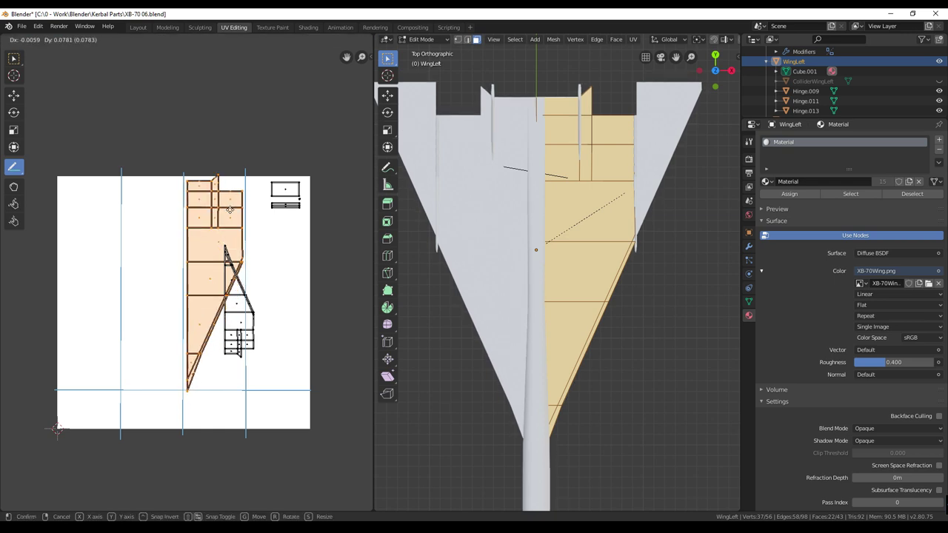
{"action": "left_click", "coordinate": [232, 211]}
{"action": "key", "text": "s"}
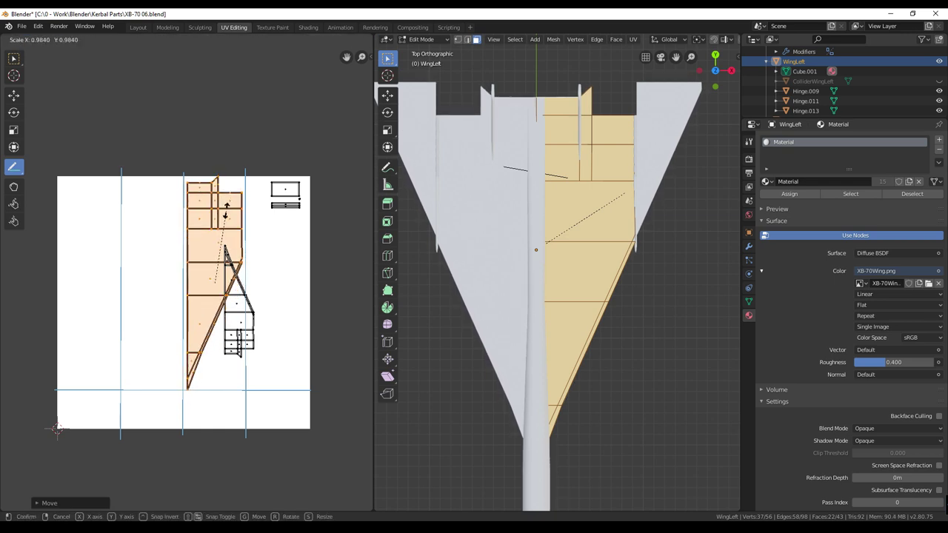
{"action": "left_click", "coordinate": [226, 211]}
{"action": "left_click", "coordinate": [226, 216]}
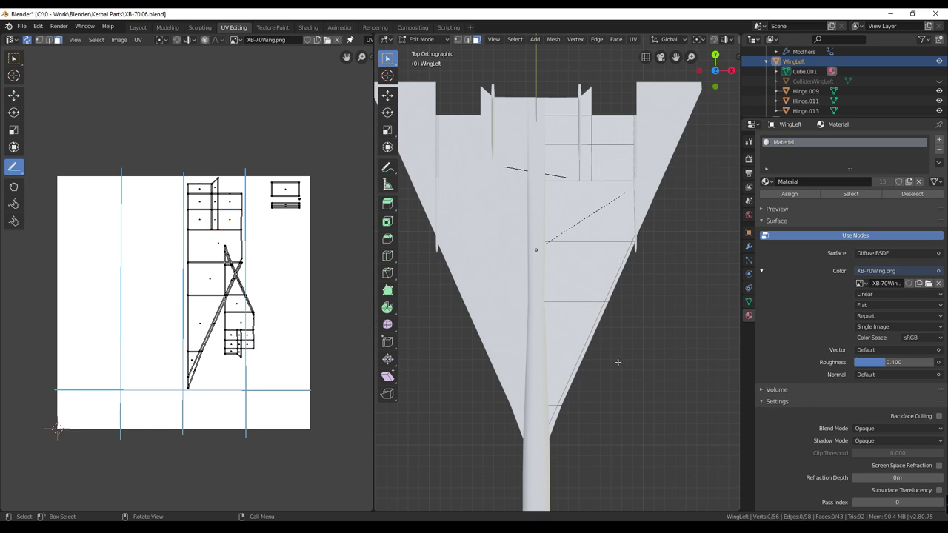
Select the left wing's lower faces in see-through bottom view, project their UVs and fit the island into the fourth column.
{"action": "key", "text": "ctrl+KP_7"}
{"action": "key", "text": "alt+z"}
{"action": "key", "text": "ctrl+l"}
{"action": "key", "text": "c"}
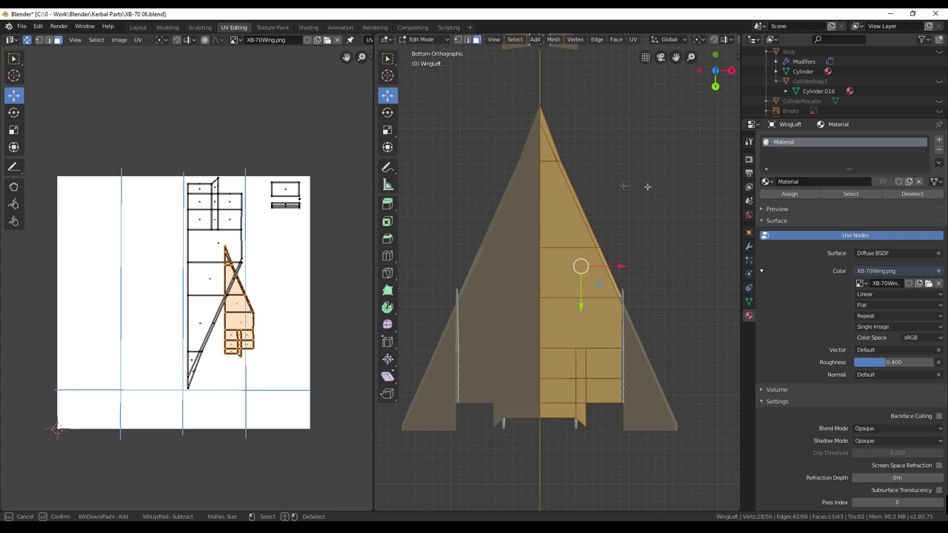
{"action": "left_click", "coordinate": [325, 347]}
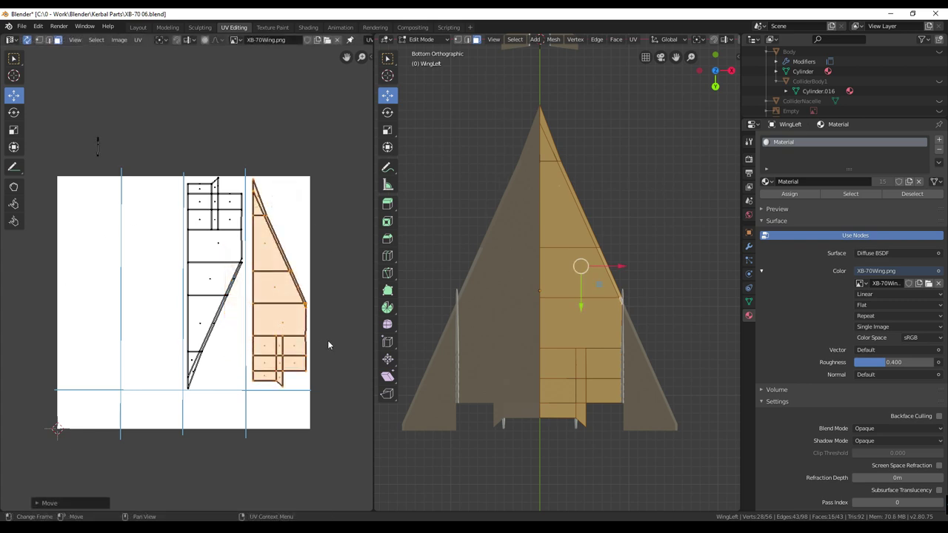
Select both left-wing UV islands and invert the selection to leave only the remaining edge faces selected.
{"action": "key", "text": "alt+a"}
{"action": "key", "text": "c"}
{"action": "left_click", "coordinate": [201, 194]}
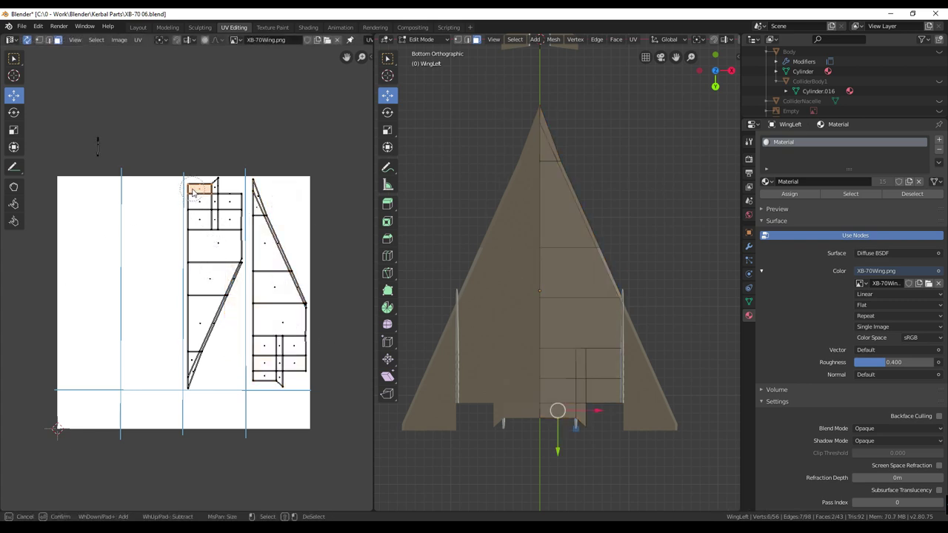
{"action": "mouse_move", "coordinate": [201, 200]}
{"action": "left_mouse_down"}
{"action": "mouse_move", "coordinate": [265, 181]}
{"action": "mouse_move", "coordinate": [203, 256]}
{"action": "mouse_move", "coordinate": [220, 293]}
{"action": "mouse_move", "coordinate": [184, 370]}
{"action": "mouse_move", "coordinate": [214, 354]}
{"action": "mouse_move", "coordinate": [225, 305]}
{"action": "mouse_move", "coordinate": [258, 338]}
{"action": "mouse_move", "coordinate": [257, 357]}
{"action": "mouse_move", "coordinate": [276, 312]}
{"action": "mouse_move", "coordinate": [292, 318]}
{"action": "mouse_move", "coordinate": [280, 274]}
{"action": "mouse_move", "coordinate": [271, 346]}
{"action": "mouse_move", "coordinate": [277, 394]}
{"action": "left_mouse_up"}
{"action": "right_click", "coordinate": [339, 266]}
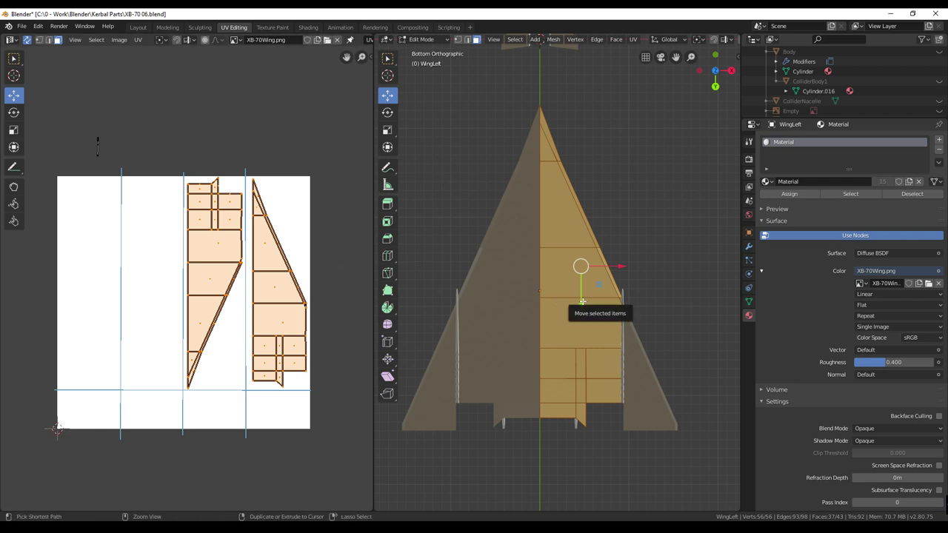
{"action": "key", "text": "ctrl+z"}
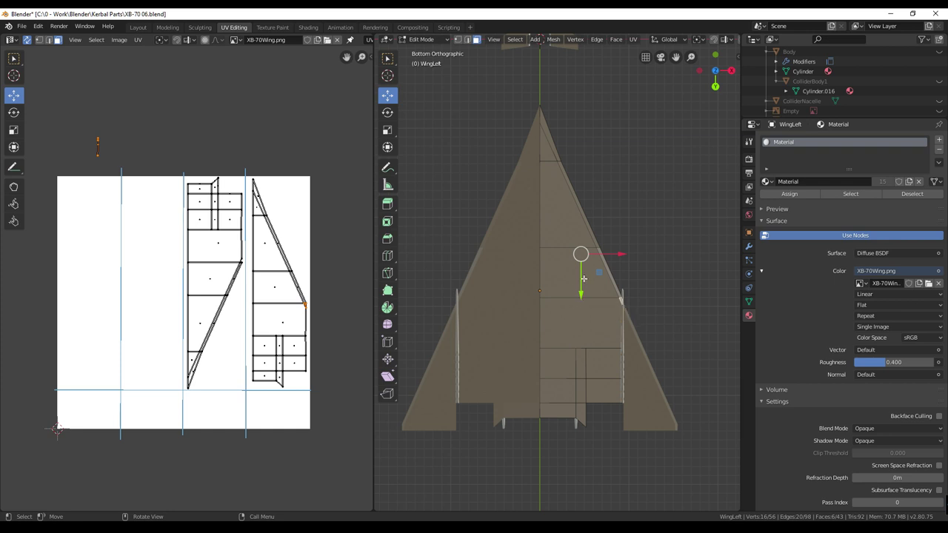
Project the left wing's remaining edge faces from the bottom view and move their narrow UV strip beside the lower-wing island.
{"action": "key", "text": "u"}
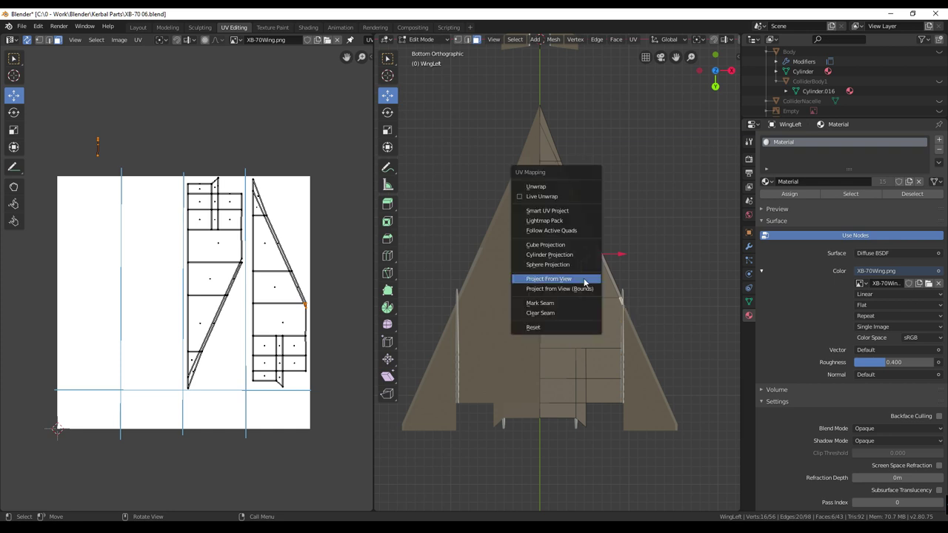
{"action": "left_click", "coordinate": [583, 278]}
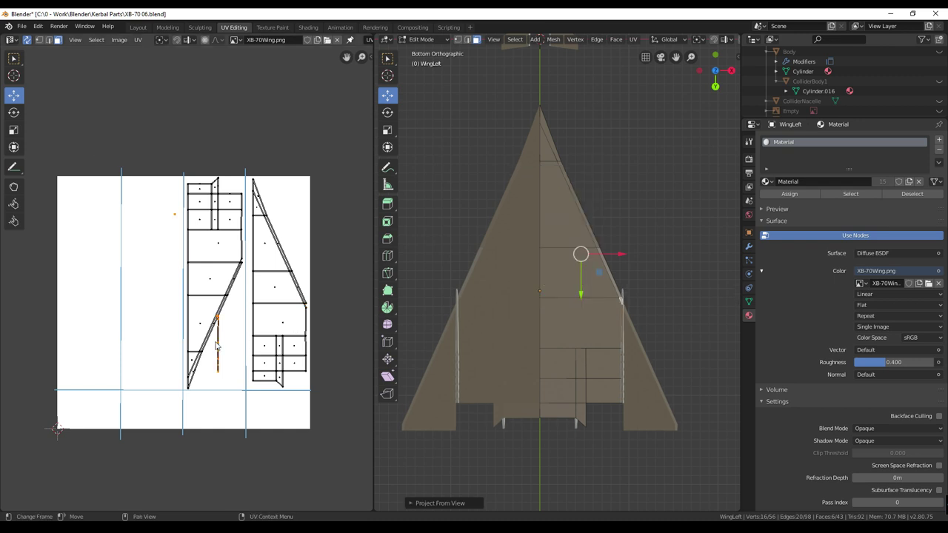
{"action": "key", "text": "g"}
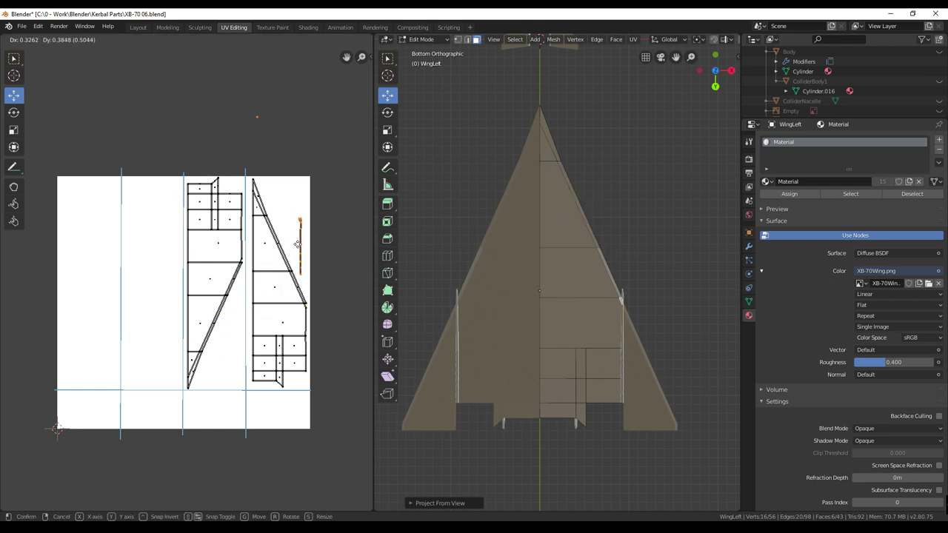
{"action": "left_click", "coordinate": [304, 263]}
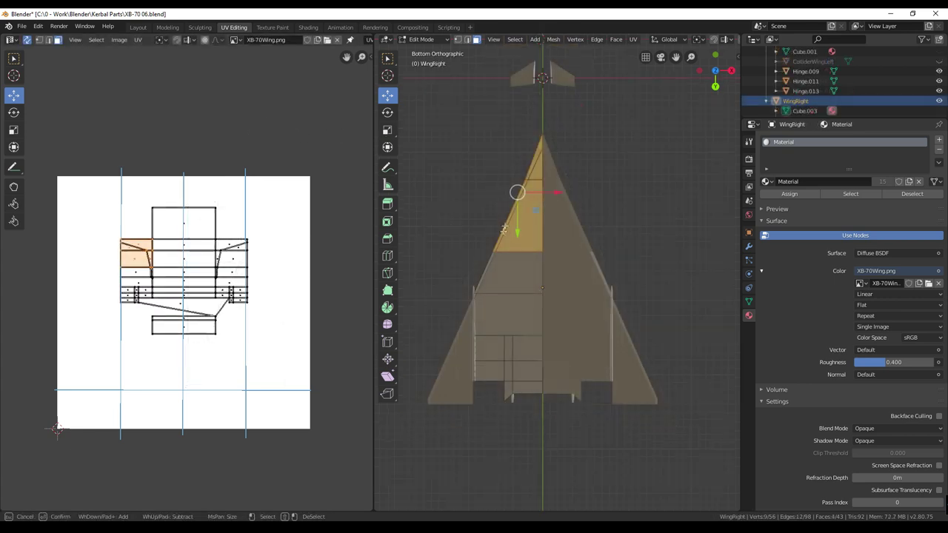
Select the lower faces of WingRight and project their UVs from the bottom view.
{"action": "mouse_move", "coordinate": [504, 229]}
{"action": "left_mouse_down"}
{"action": "mouse_move", "coordinate": [480, 277]}
{"action": "mouse_move", "coordinate": [497, 269]}
{"action": "mouse_move", "coordinate": [493, 321]}
{"action": "mouse_move", "coordinate": [475, 295]}
{"action": "mouse_move", "coordinate": [491, 387]}
{"action": "mouse_move", "coordinate": [528, 319]}
{"action": "mouse_move", "coordinate": [525, 378]}
{"action": "left_mouse_up"}
{"action": "key", "text": "Escape"}
{"action": "key", "text": "u"}
{"action": "left_click", "coordinate": [526, 378]}
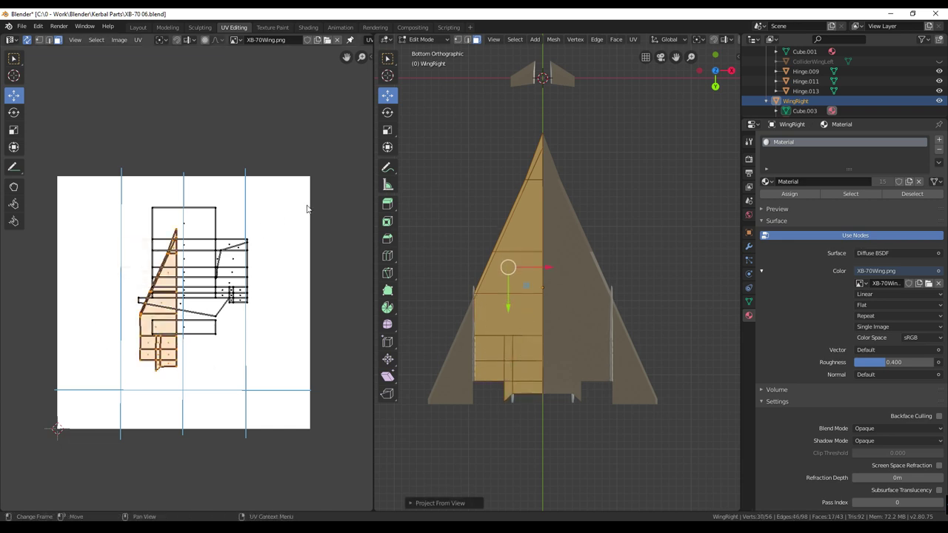
Fit the right wing's lower-surface UV island into the first guide column and place the edge-face strip beside it.
{"action": "left_click_drag", "start_coordinate": [171, 316], "coordinate": [108, 293]}
{"action": "key", "text": "s"}
{"action": "left_click", "coordinate": [120, 287]}
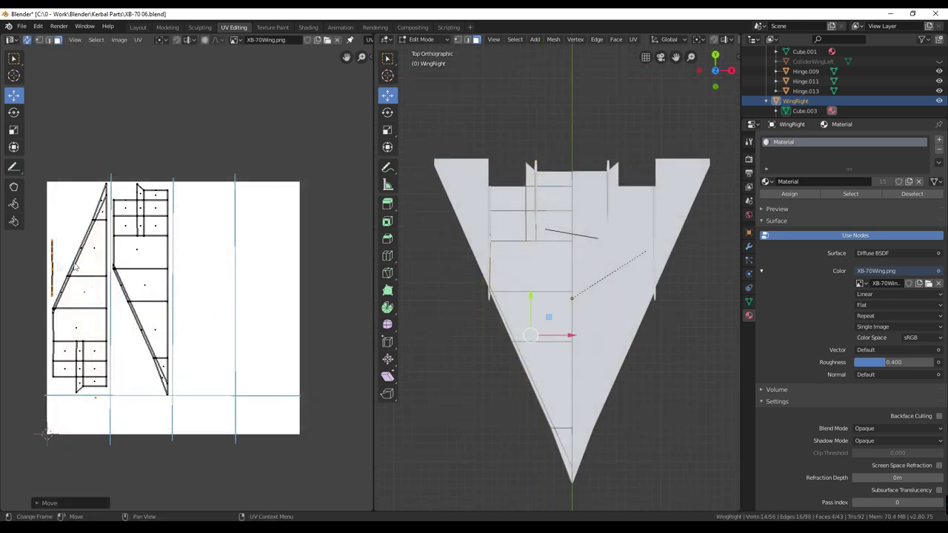
{"action": "left_click", "coordinate": [75, 266]}
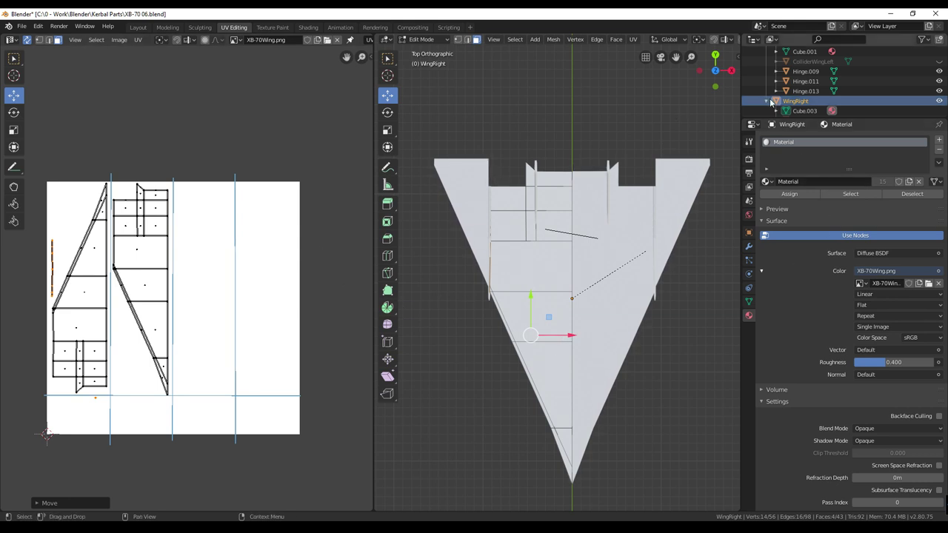
Join Hinge.002, Hinge.004 and Hinge.006 into WingRight and open the combined mesh for editing.
{"action": "scroll", "coordinate": [768, 104], "scroll_direction": "down", "scroll_amount": 3}
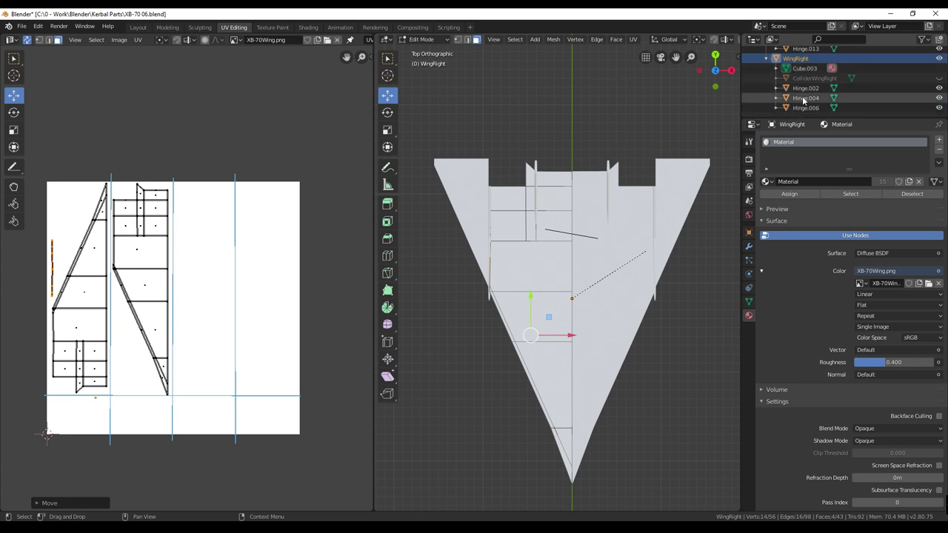
{"action": "left_click", "coordinate": [806, 89]}
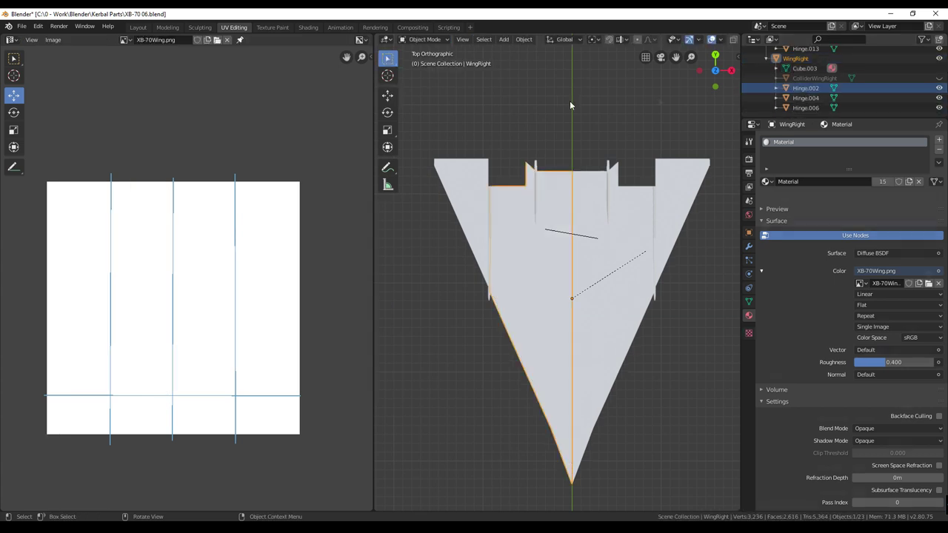
{"action": "left_click", "coordinate": [805, 108], "text": "shift"}
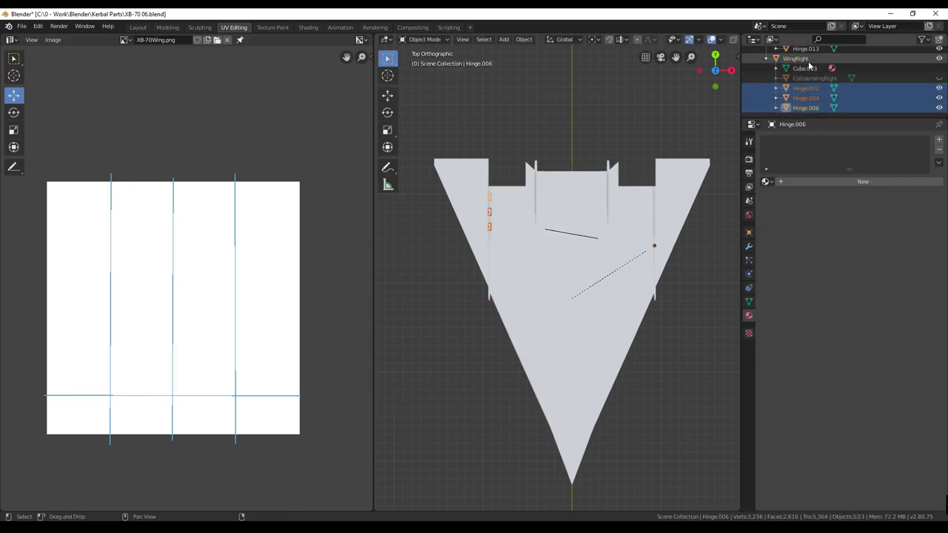
{"action": "left_click", "coordinate": [806, 60], "text": "ctrl"}
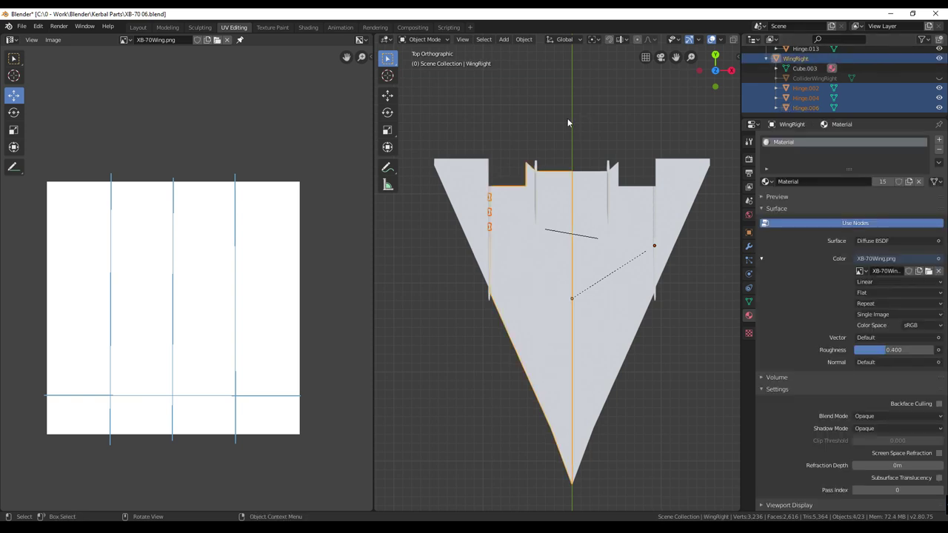
{"action": "key", "text": "Tab"}
Project the joined right-wing hinges' UVs from the top view and place them directly above the narrow edge-face strip.
{"action": "key", "text": "l"}
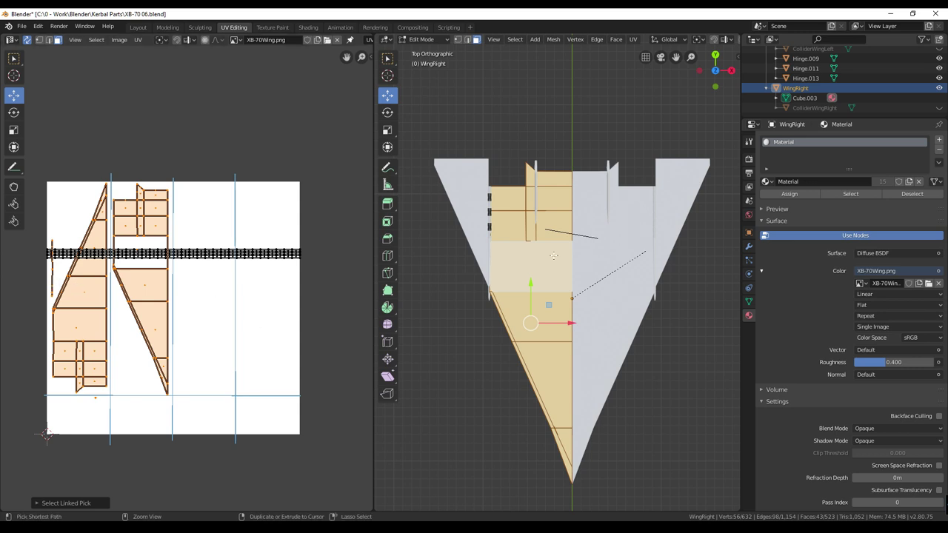
{"action": "key", "text": "ctrl+i"}
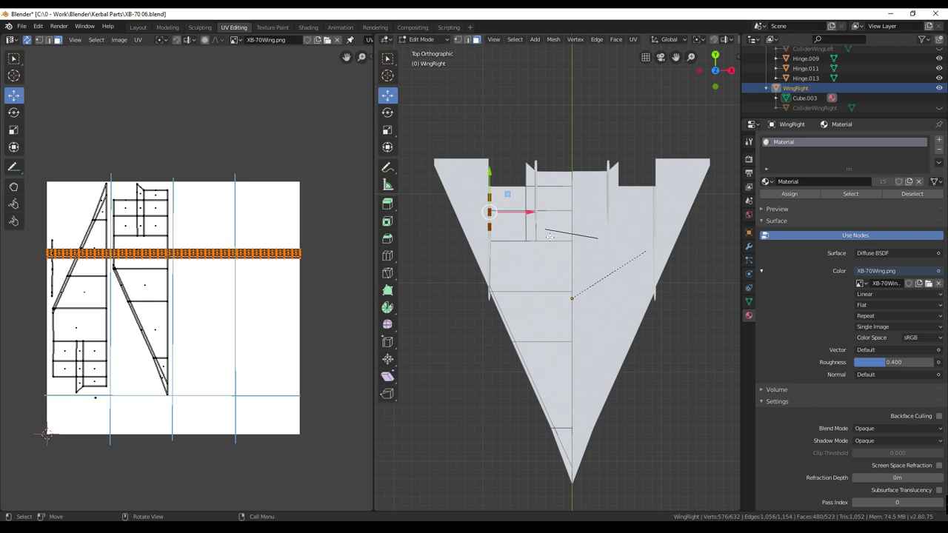
{"action": "key", "text": "i"}
{"action": "key", "text": "Escape"}
{"action": "key", "text": "u"}
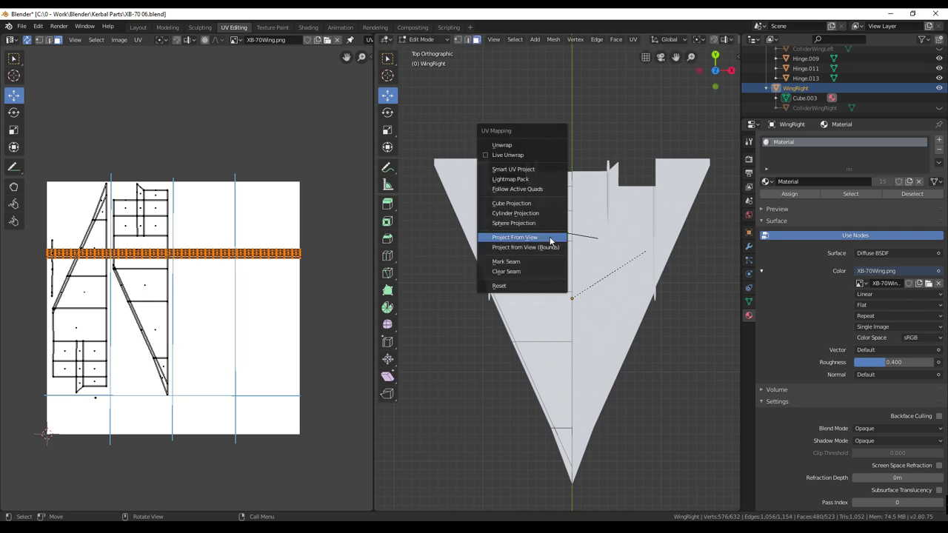
{"action": "left_click", "coordinate": [550, 239]}
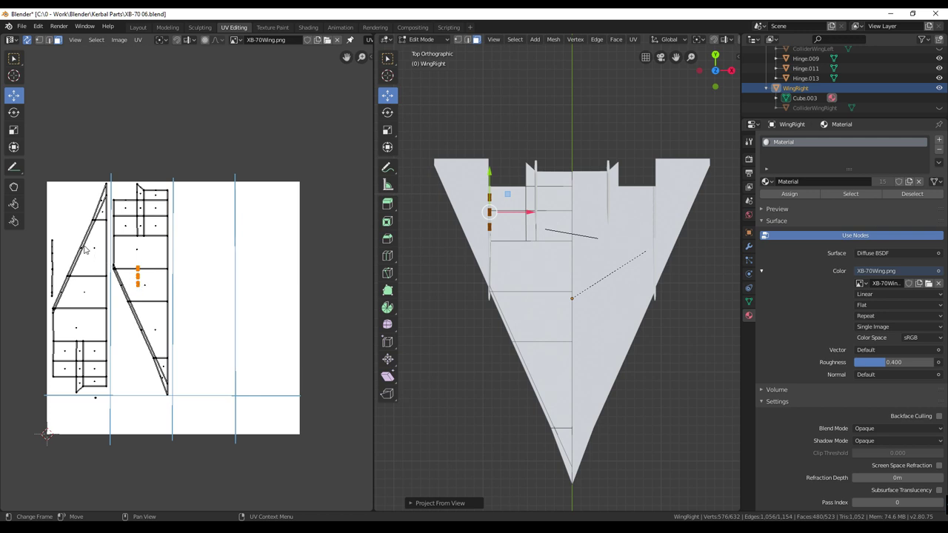
{"action": "key", "text": "g"}
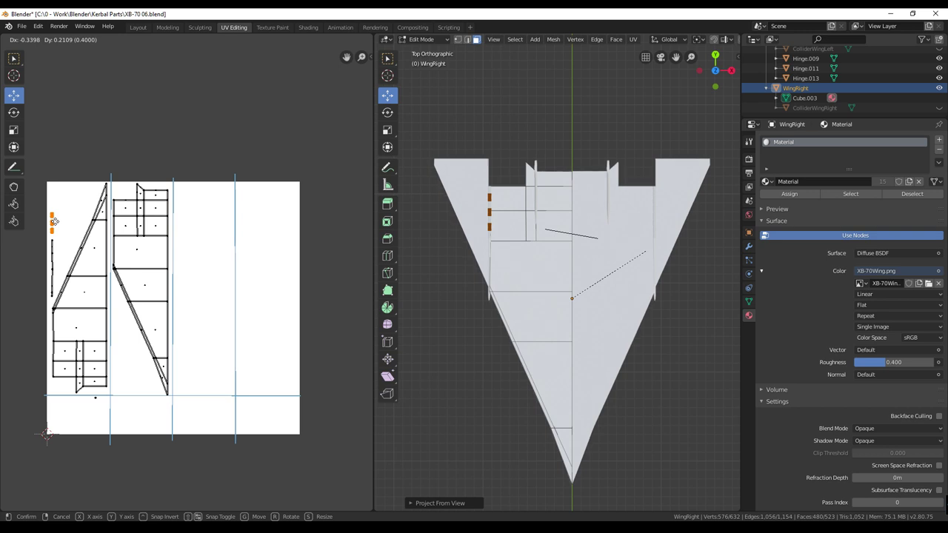
{"action": "left_click", "coordinate": [54, 222]}
Bring up WingLeft's UV layout to check its wing, edge and hinge islands.
{"action": "scroll", "coordinate": [848, 87], "scroll_direction": "up", "scroll_amount": 3}
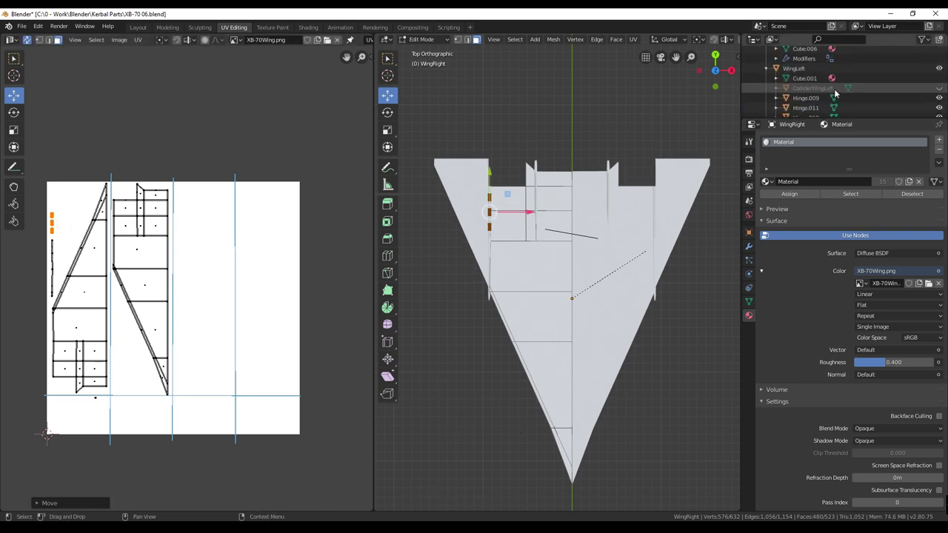
{"action": "scroll", "coordinate": [848, 87], "scroll_direction": "down", "scroll_amount": 2}
{"action": "left_click", "coordinate": [794, 58]}
{"action": "scroll", "coordinate": [858, 75], "scroll_direction": "up", "scroll_amount": 2}
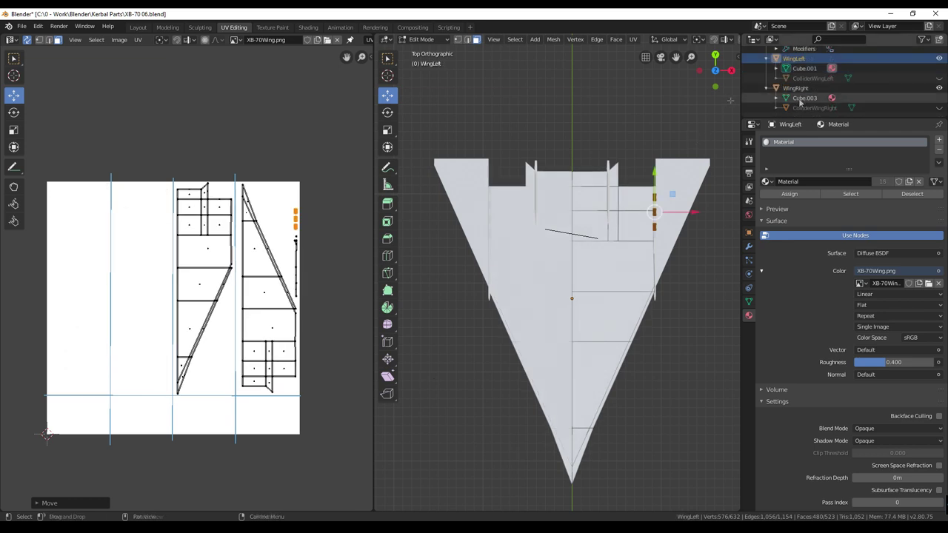
{"action": "scroll", "coordinate": [858, 74], "scroll_direction": "up", "scroll_amount": 1}
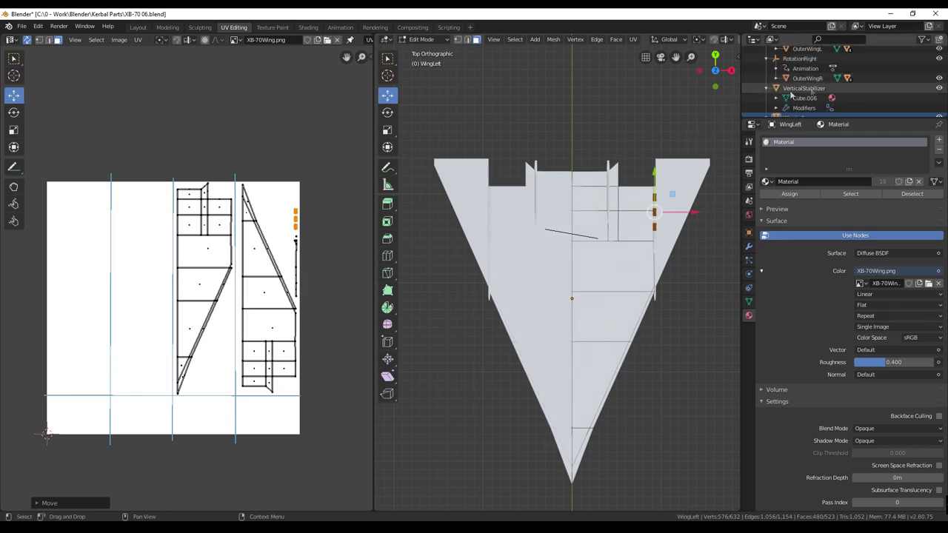
Select VerticalStabilizer and examine its two fins from several angles, ending in an enlarged right side view.
{"action": "key", "text": "Tab"}
{"action": "left_click", "coordinate": [768, 90]}
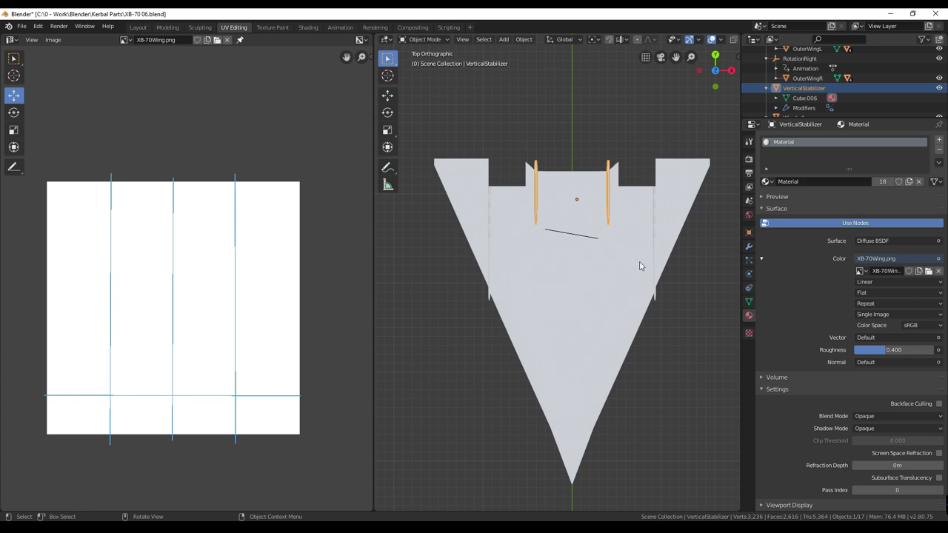
{"action": "middle_click_drag", "start_coordinate": [638, 256], "coordinate": [537, 168]}
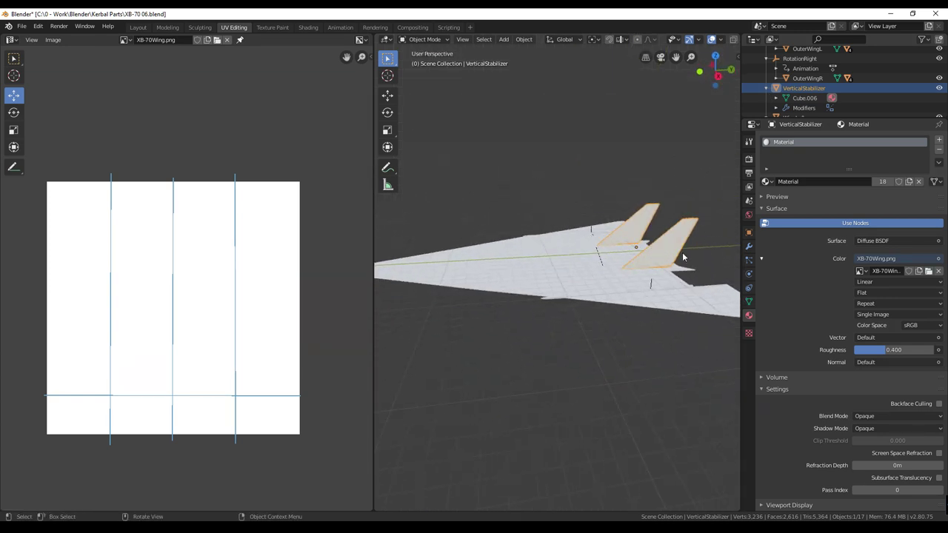
{"action": "middle_click_drag", "start_coordinate": [568, 226], "coordinate": [636, 265]}
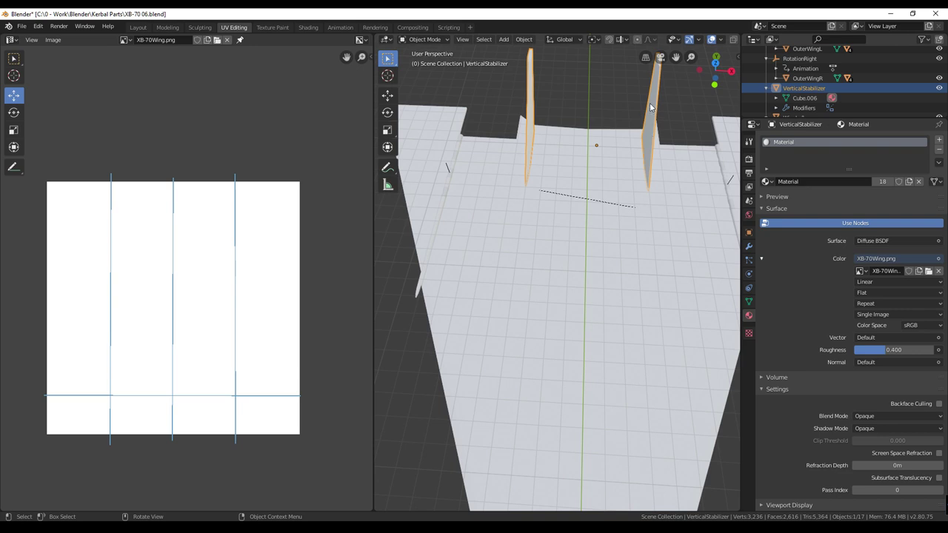
{"action": "middle_click_drag", "start_coordinate": [653, 113], "coordinate": [580, 193]}
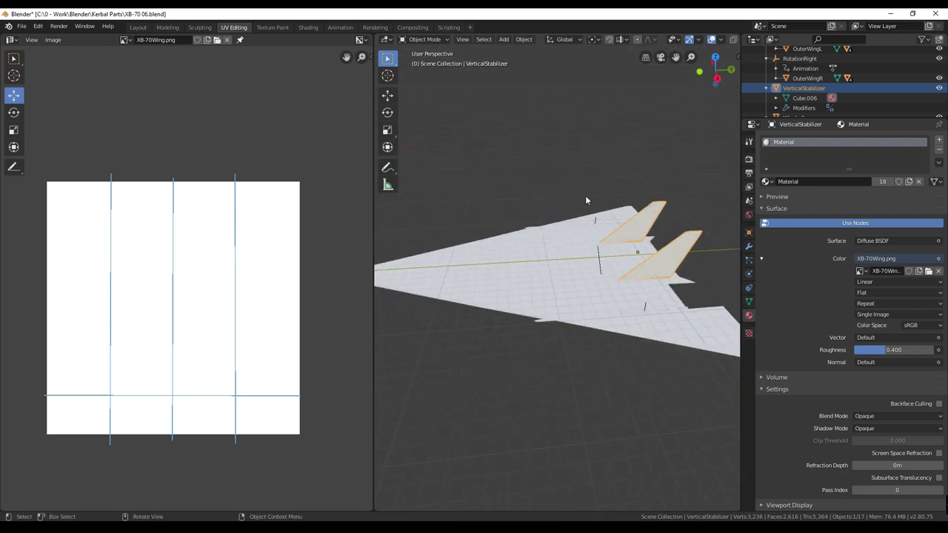
{"action": "middle_click_drag", "start_coordinate": [633, 217], "coordinate": [570, 243]}
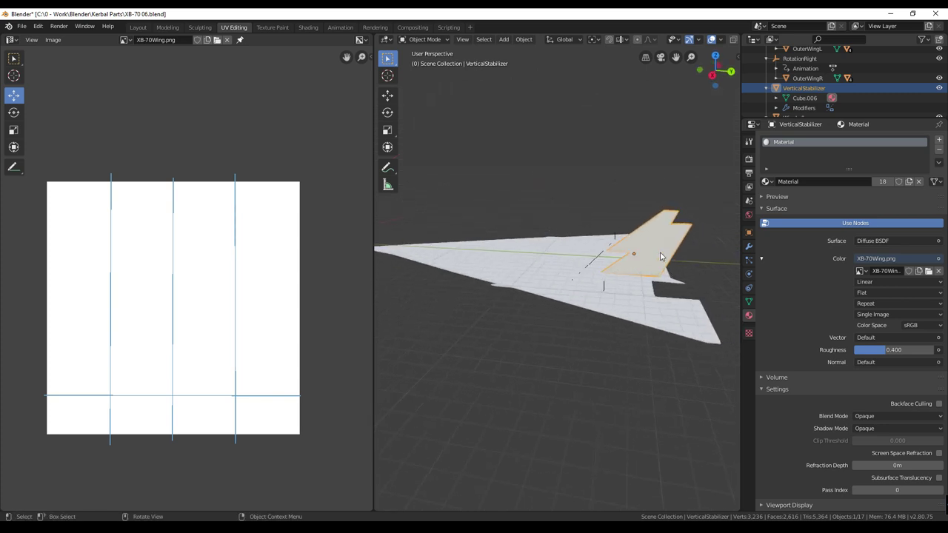
{"action": "key", "text": "KP_1"}
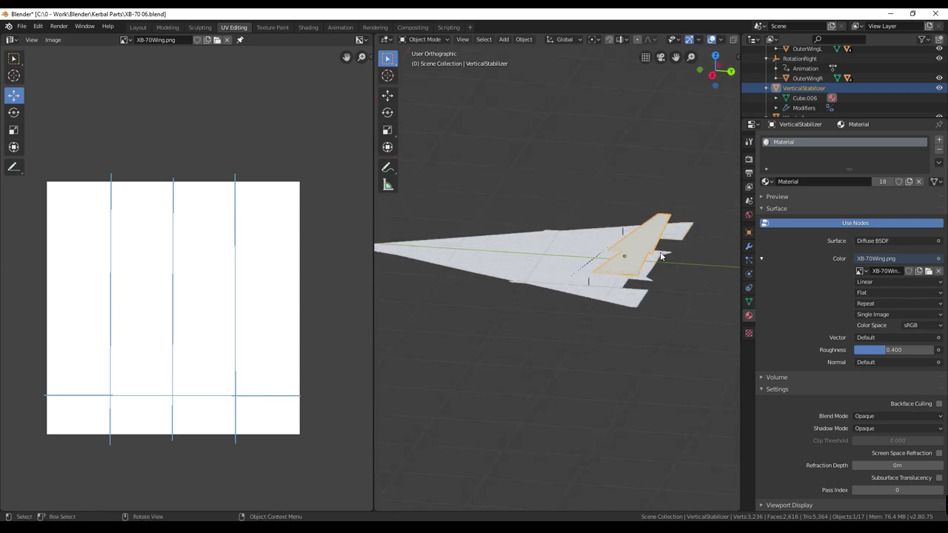
{"action": "key", "text": "KP_3"}
{"action": "middle_click_drag", "start_coordinate": [662, 256], "coordinate": [489, 343], "text": "shift"}
{"action": "scroll", "coordinate": [583, 301], "scroll_direction": "up", "scroll_amount": 4}
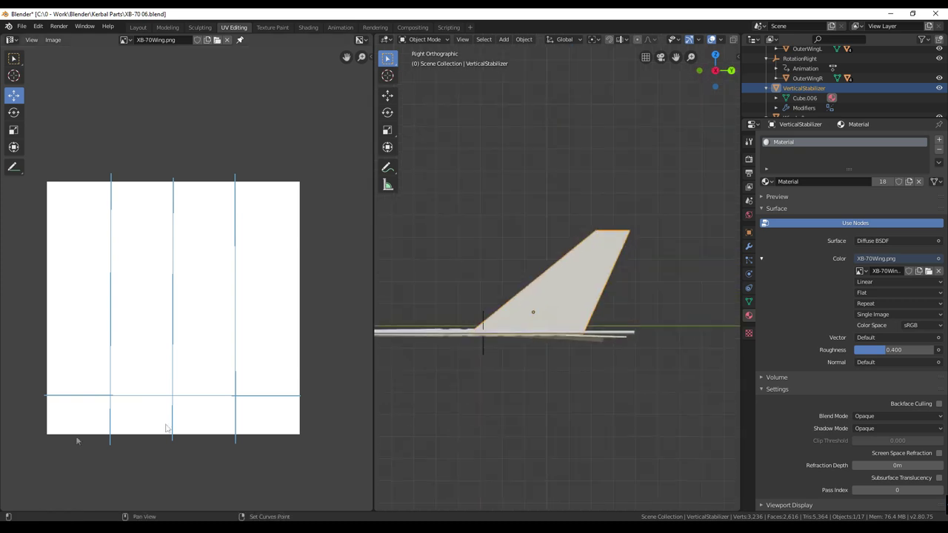
Invert the face selection on VerticalStabilizer and project the remaining faces' UVs from the left view.
{"action": "key", "text": "Tab"}
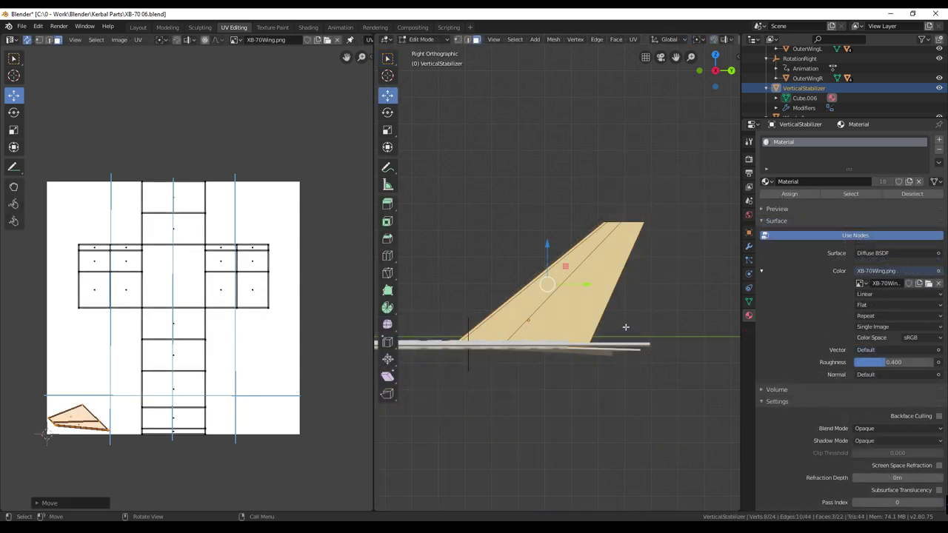
{"action": "key", "text": "ctrl+i"}
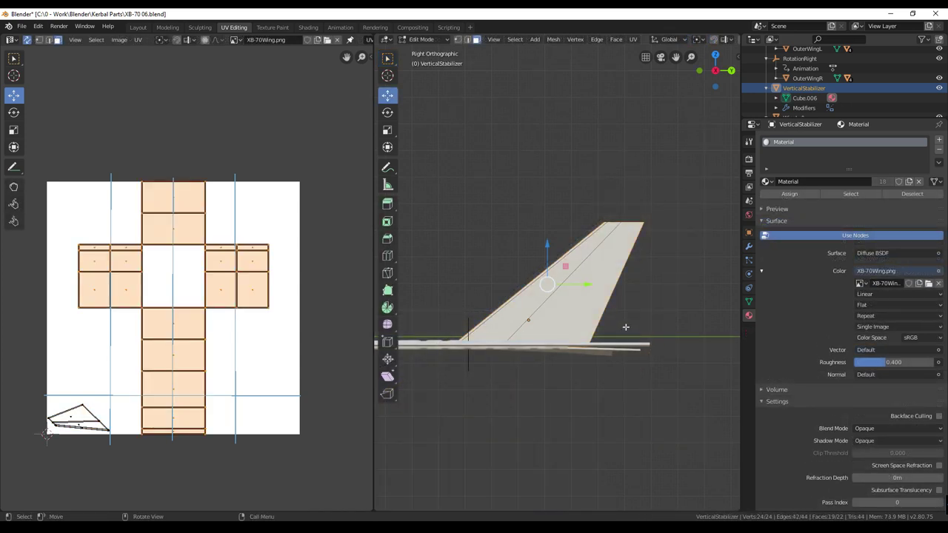
{"action": "key", "text": "ctrl+KP_3"}
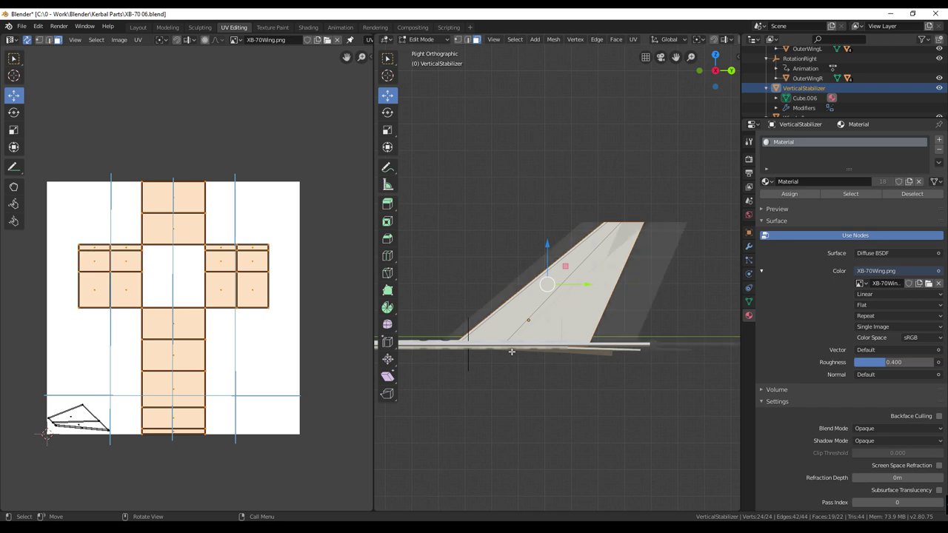
{"action": "key", "text": "u"}
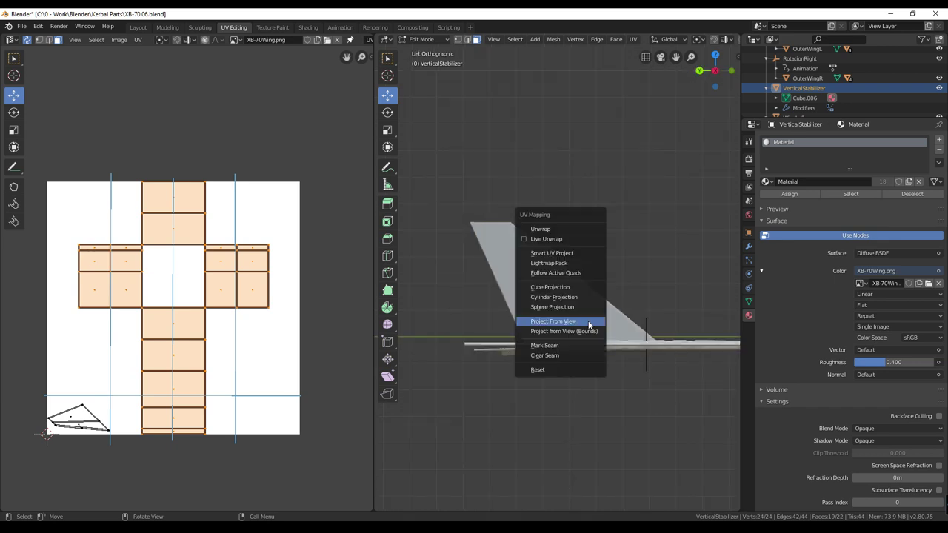
{"action": "left_click", "coordinate": [590, 325]}
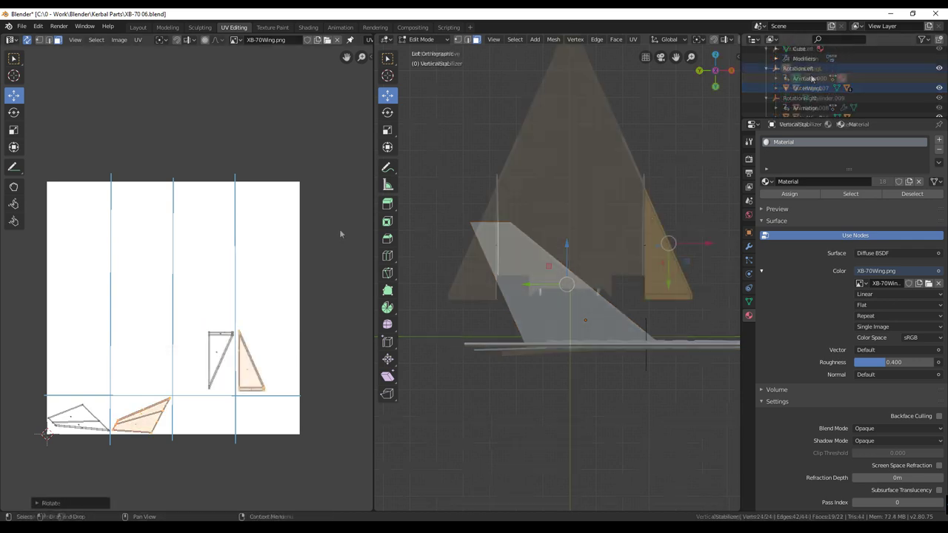
Annotate guide lines on WingLeft's UV layout along the slanted edges of both wing islands and beside the hinge and edge strips.
{"action": "scroll", "coordinate": [822, 92], "scroll_direction": "down", "scroll_amount": 6}
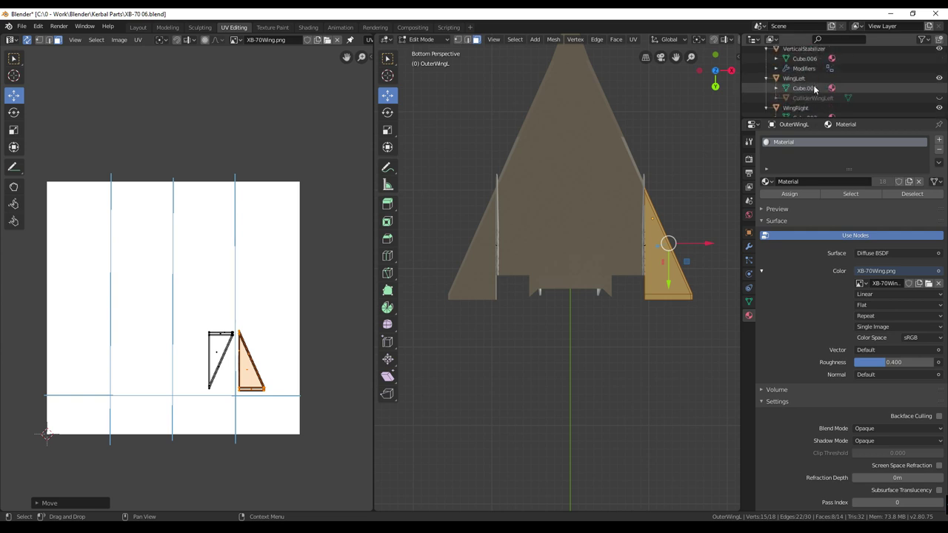
{"action": "left_click", "coordinate": [796, 78]}
{"action": "left_click", "coordinate": [798, 79]}
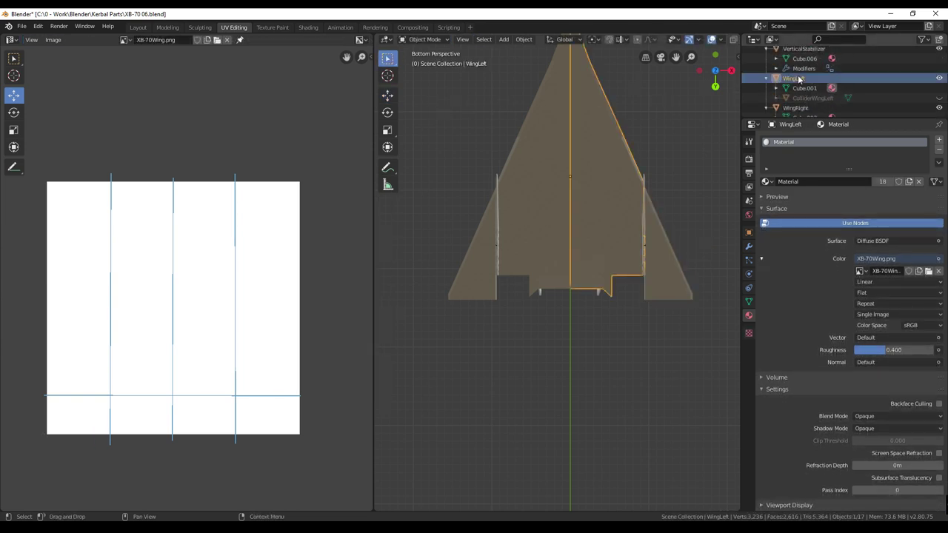
{"action": "key", "text": "Tab"}
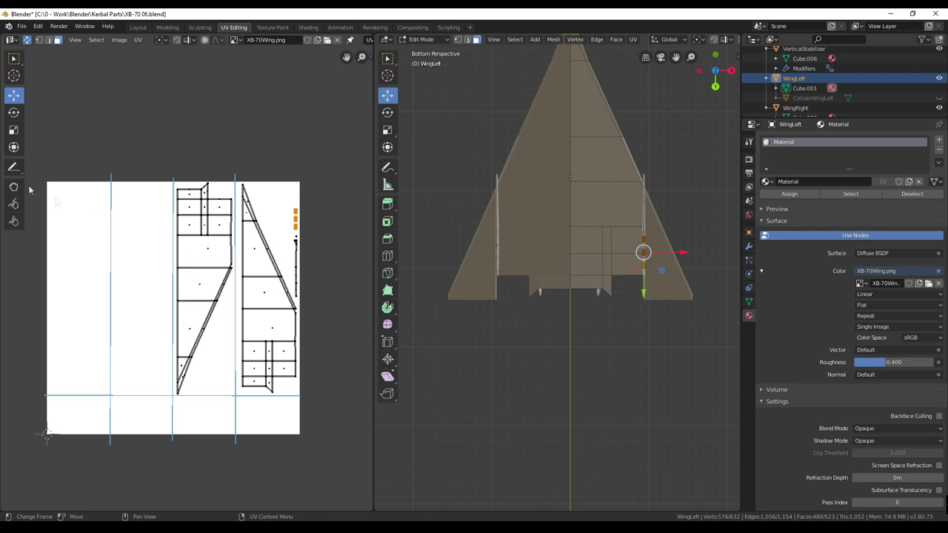
{"action": "left_click", "coordinate": [13, 168]}
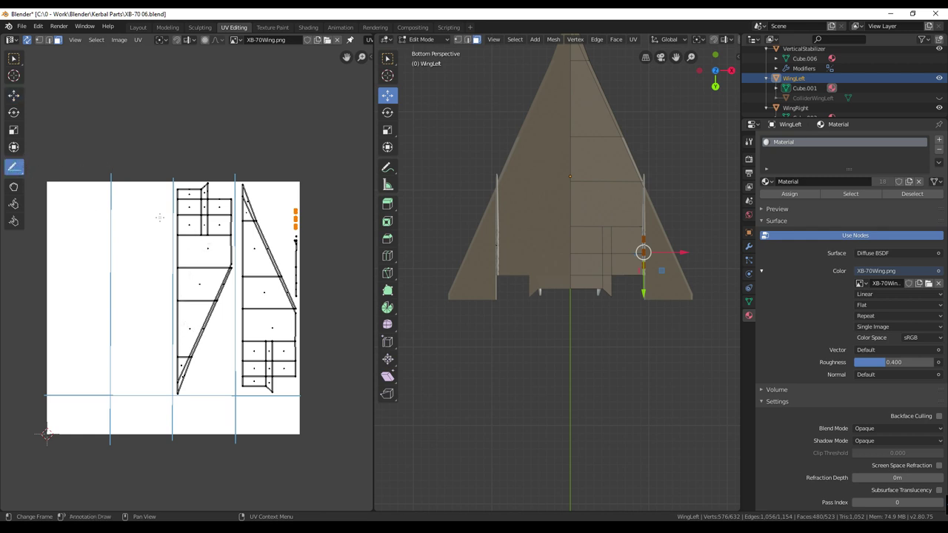
{"action": "left_click_drag", "start_coordinate": [236, 268], "coordinate": [182, 395]}
{"action": "mouse_move", "coordinate": [255, 212]}
{"action": "left_mouse_down"}
{"action": "mouse_move", "coordinate": [281, 289]}
{"action": "mouse_move", "coordinate": [302, 308]}
{"action": "left_mouse_up"}
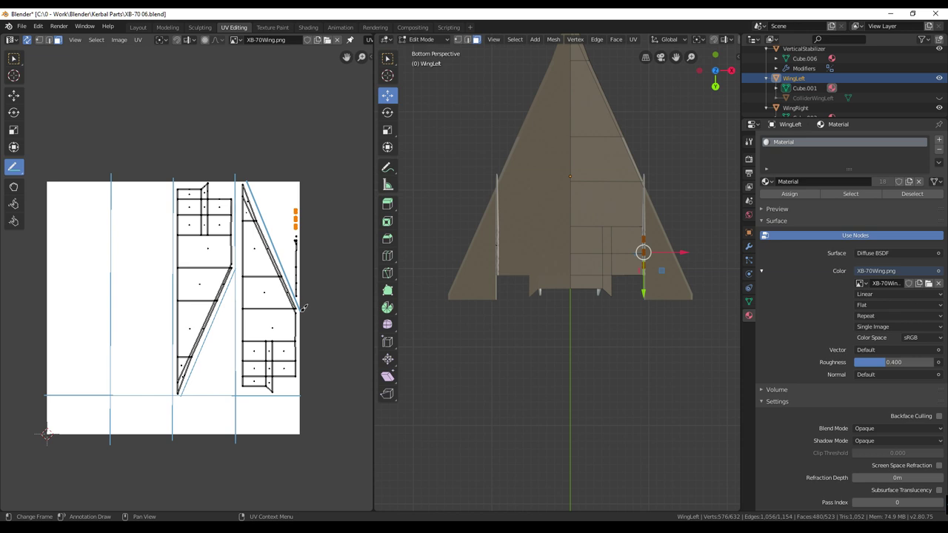
{"action": "left_click_drag", "start_coordinate": [302, 308], "coordinate": [303, 309]}
{"action": "left_click_drag", "start_coordinate": [291, 181], "coordinate": [298, 288]}
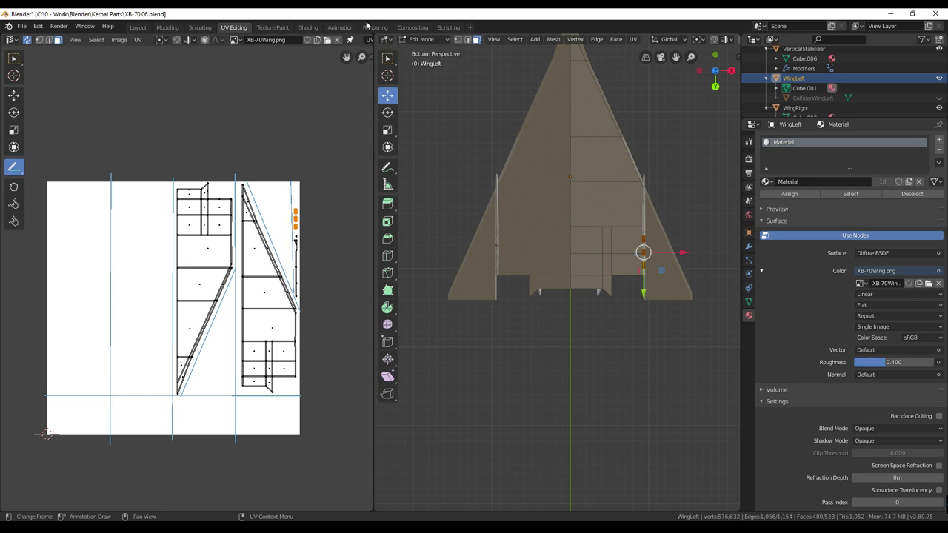
Annotate matching guide lines on WingRight's UV layout along both slanted wing edges and beside its hinge and edge strips.
{"action": "key", "text": "Tab"}
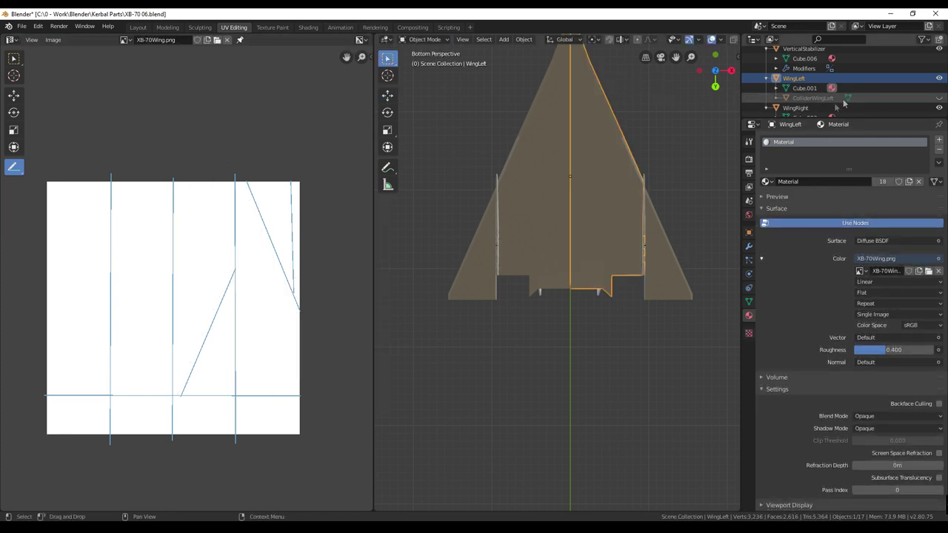
{"action": "left_click", "coordinate": [792, 108]}
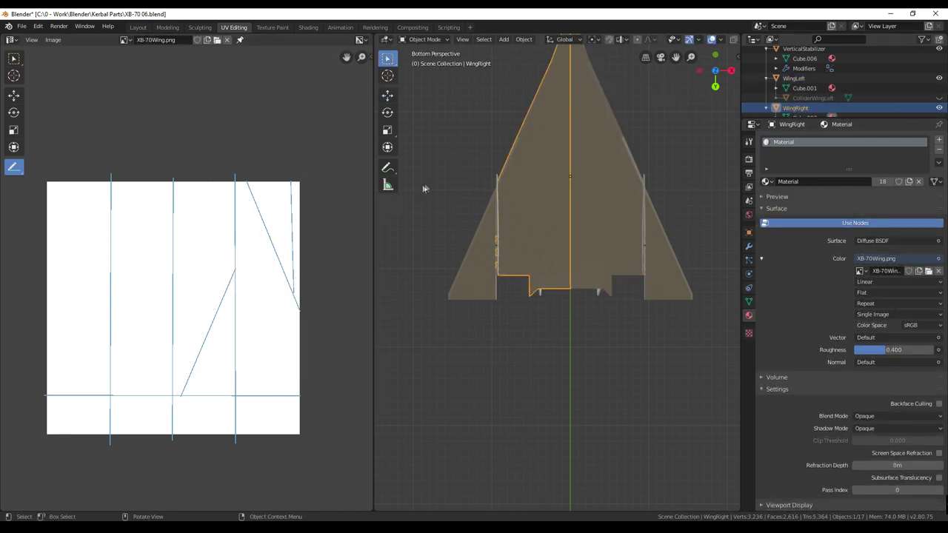
{"action": "key", "text": "Tab"}
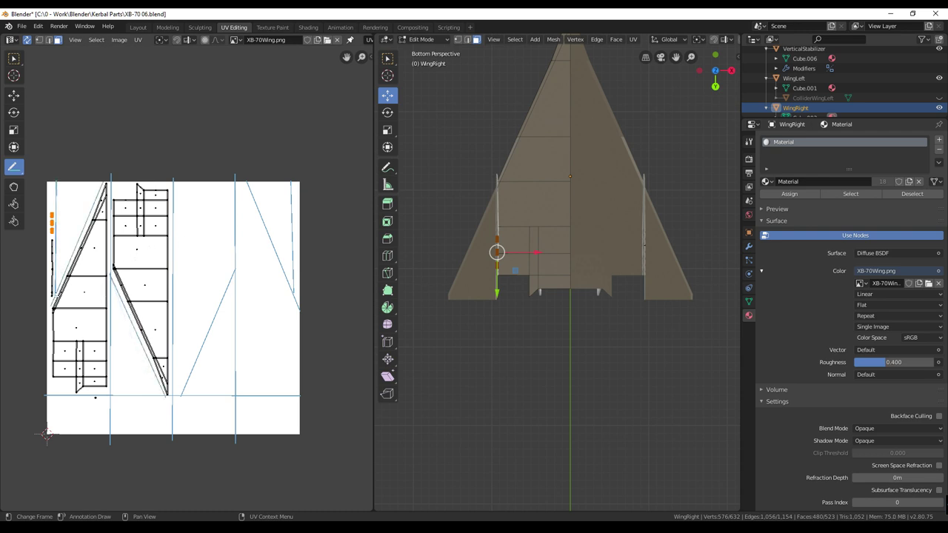
{"action": "scroll", "coordinate": [802, 97], "scroll_direction": "up", "scroll_amount": 3}
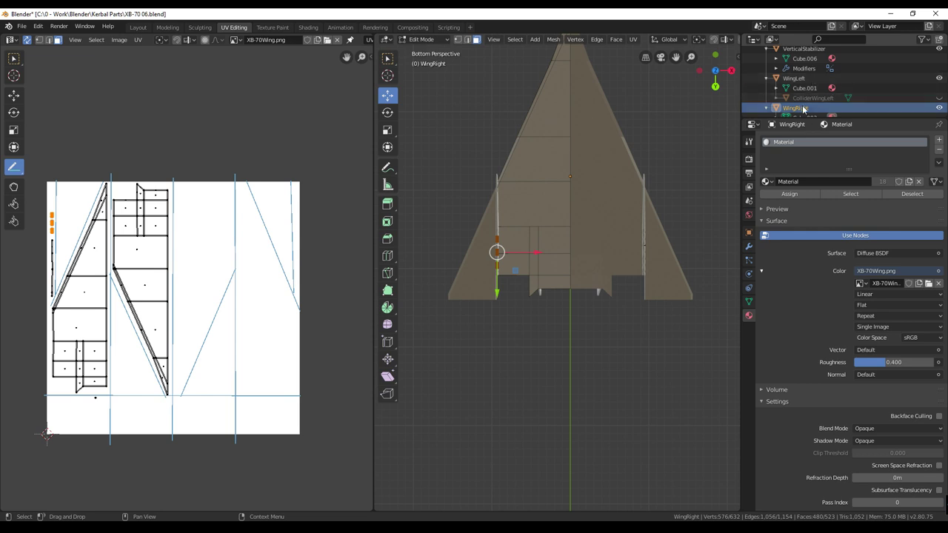
{"action": "scroll", "coordinate": [802, 105], "scroll_direction": "up", "scroll_amount": 3}
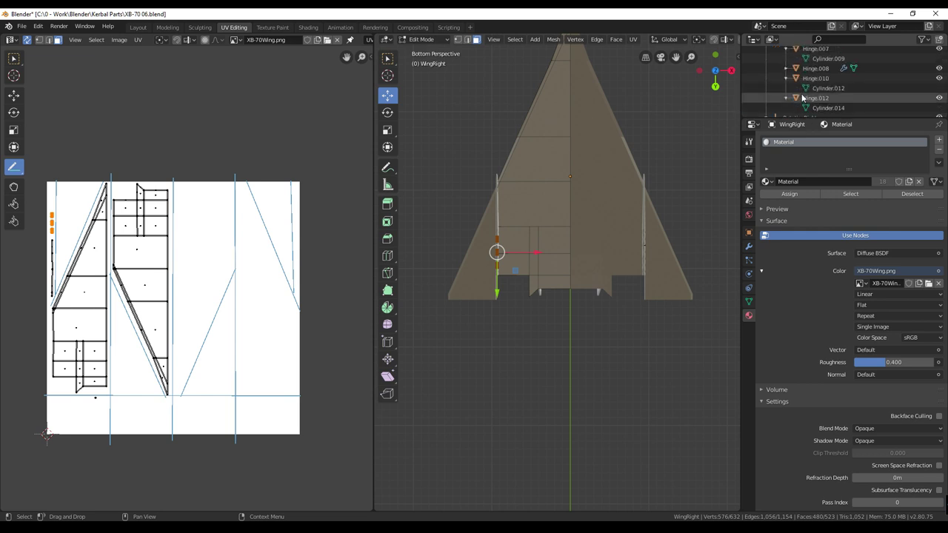
Make OuterWingL active, select every object and open them all together in Edit Mode to show their combined UVs.
{"action": "scroll", "coordinate": [802, 96], "scroll_direction": "up", "scroll_amount": 2}
{"action": "left_click", "coordinate": [807, 96]}
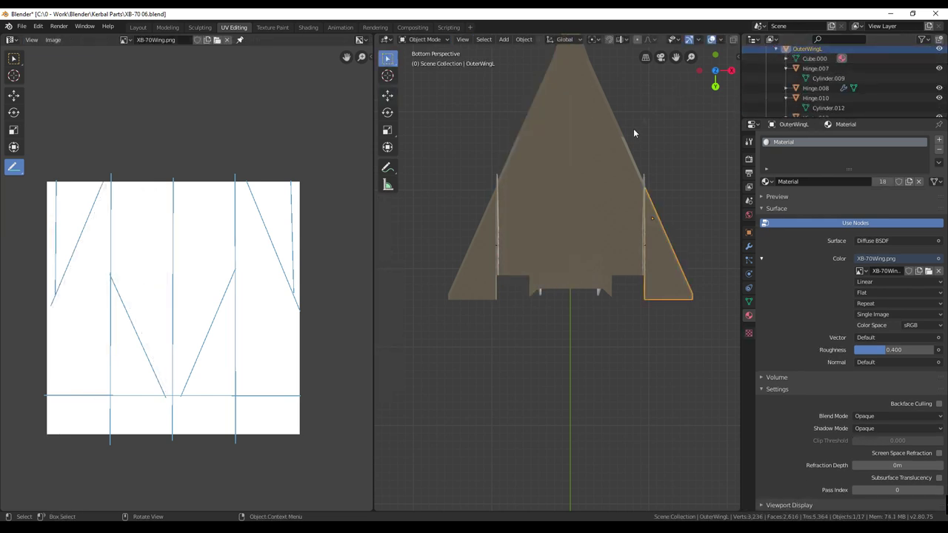
{"action": "key", "text": "a"}
{"action": "key", "text": "Tab"}
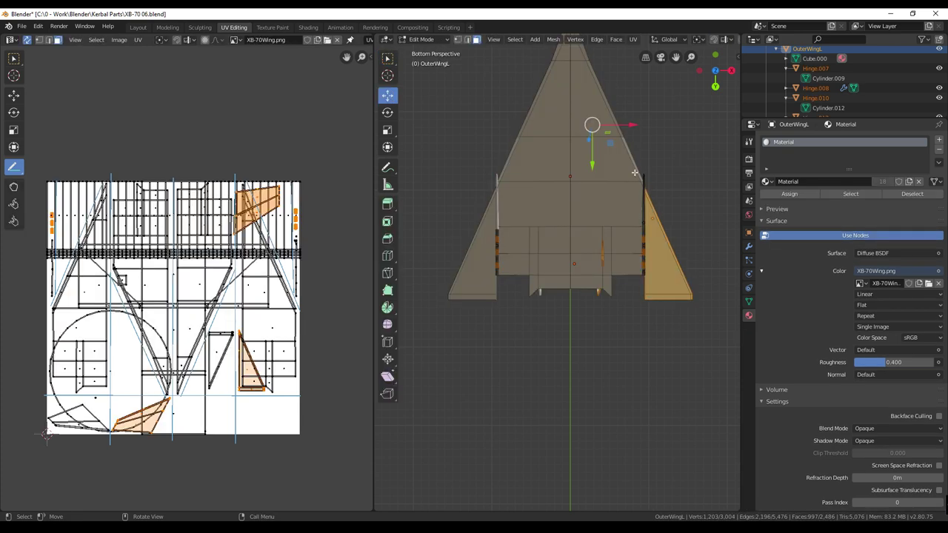
{"action": "scroll", "coordinate": [599, 165], "scroll_direction": "up", "scroll_amount": 2}
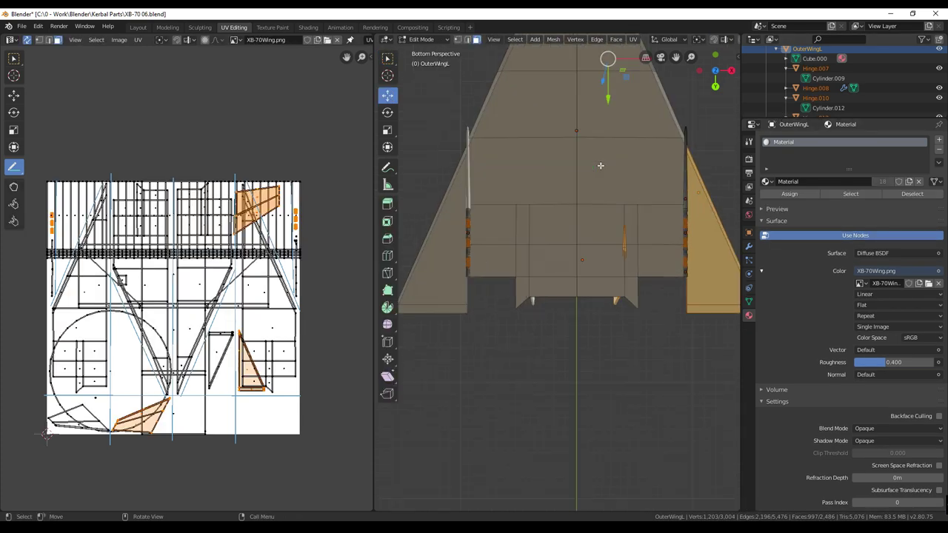
{"action": "scroll", "coordinate": [814, 81], "scroll_direction": "down", "scroll_amount": 3}
{"action": "middle_click_drag", "start_coordinate": [718, 118], "coordinate": [578, 244]}
{"action": "scroll", "coordinate": [578, 244], "scroll_direction": "down", "scroll_amount": 3}
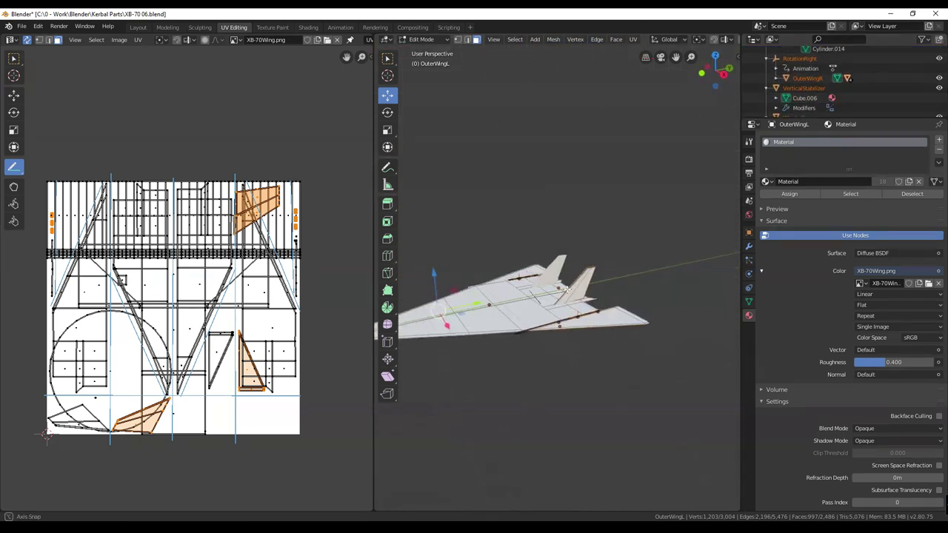
Examine the wings, outer wings, fins and detached canards from several angles, checking the overall selection in Object Mode.
{"action": "scroll", "coordinate": [837, 106], "scroll_direction": "up", "scroll_amount": 2}
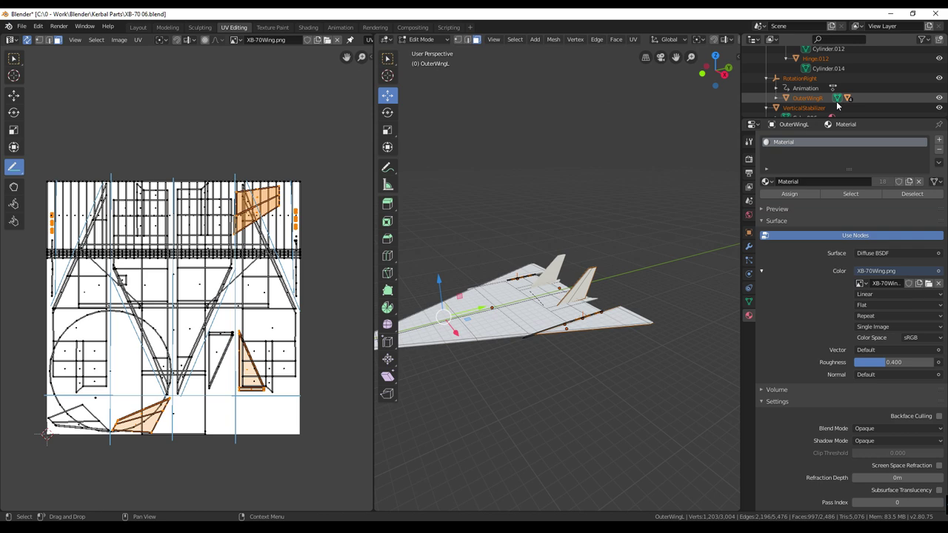
{"action": "scroll", "coordinate": [507, 198], "scroll_direction": "up", "scroll_amount": 4}
{"action": "mouse_move", "coordinate": [506, 198]}
{"action": "middle_mouse_down"}
{"action": "mouse_move", "coordinate": [511, 170]}
{"action": "mouse_move", "coordinate": [513, 197]}
{"action": "middle_mouse_up"}
{"action": "key", "text": "Tab"}
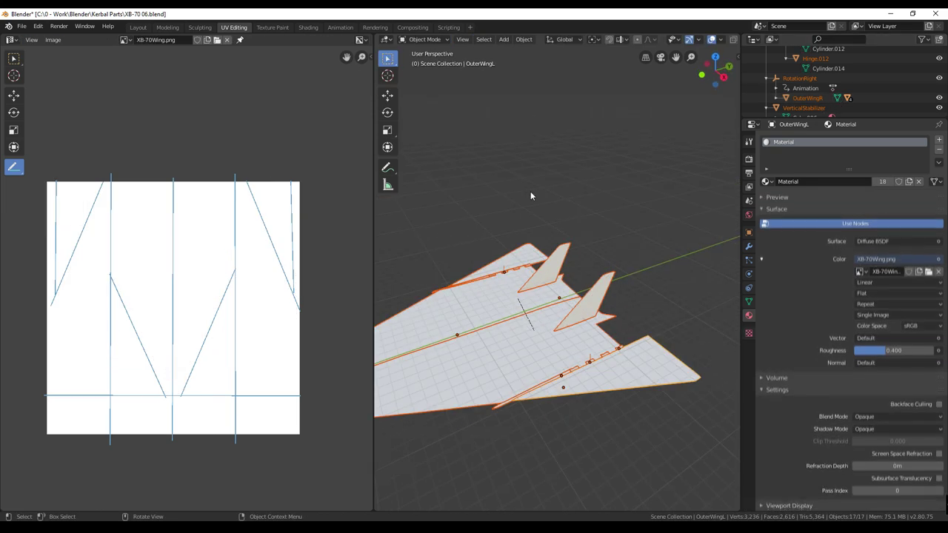
{"action": "key", "text": "Tab"}
{"action": "middle_click_drag", "start_coordinate": [530, 192], "coordinate": [582, 215]}
{"action": "scroll", "coordinate": [561, 201], "scroll_direction": "down", "scroll_amount": 2}
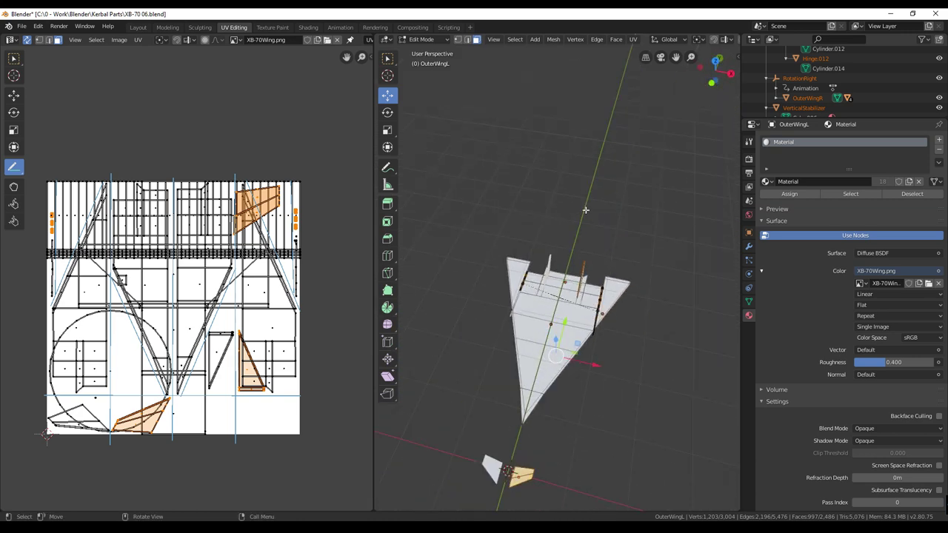
{"action": "middle_click_drag", "start_coordinate": [585, 210], "coordinate": [587, 140]}
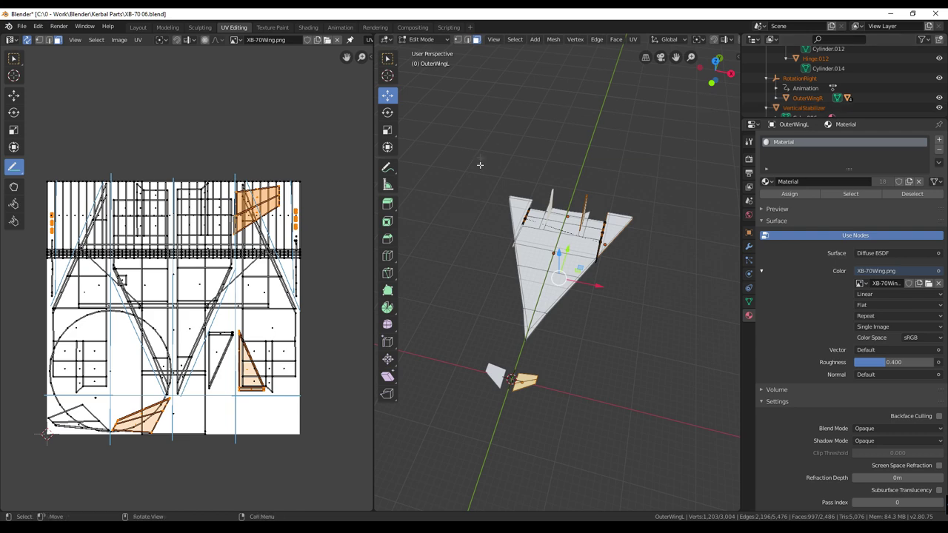
Export the combined UV layout as a 2048 by 2048 PNG image with 0.25 fill opacity.
{"action": "left_click", "coordinate": [137, 40]}
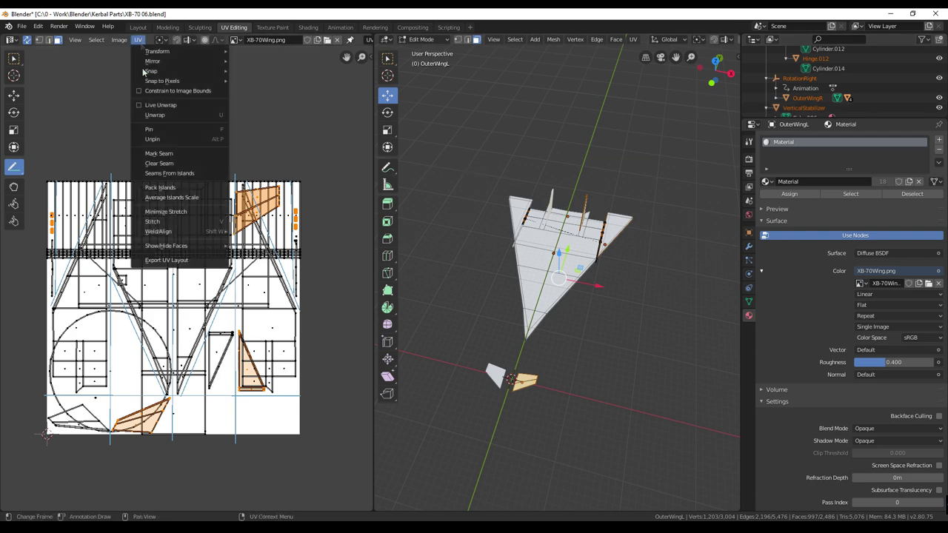
{"action": "left_click", "coordinate": [166, 259]}
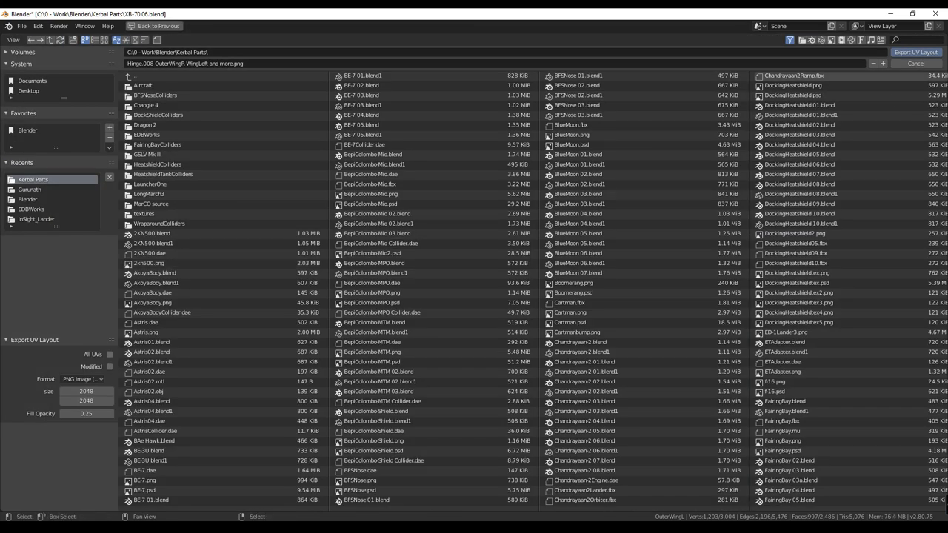
{"action": "left_click", "coordinate": [915, 52]}
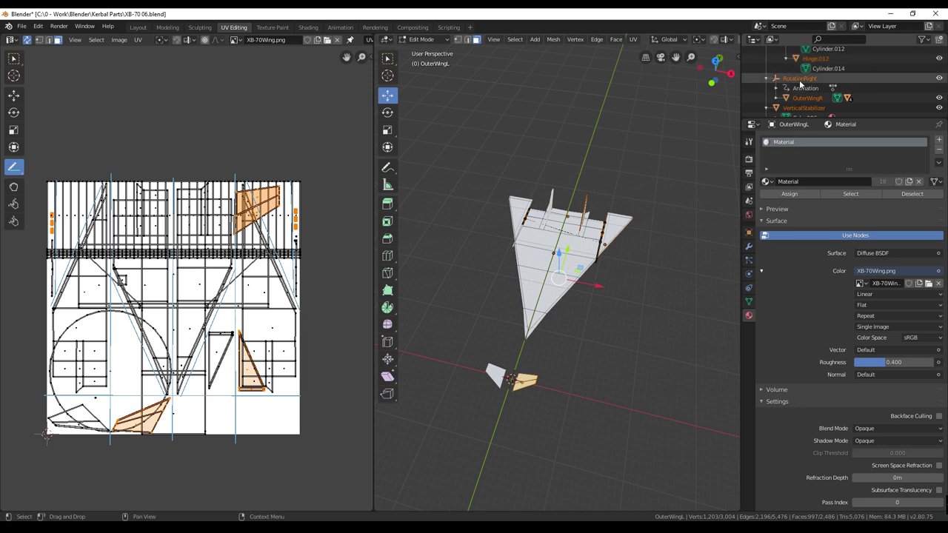
Select WingLeft, WingRight and VerticalStabilizer together and inspect their UV layouts against the annotated guides.
{"action": "left_click", "coordinate": [803, 107]}
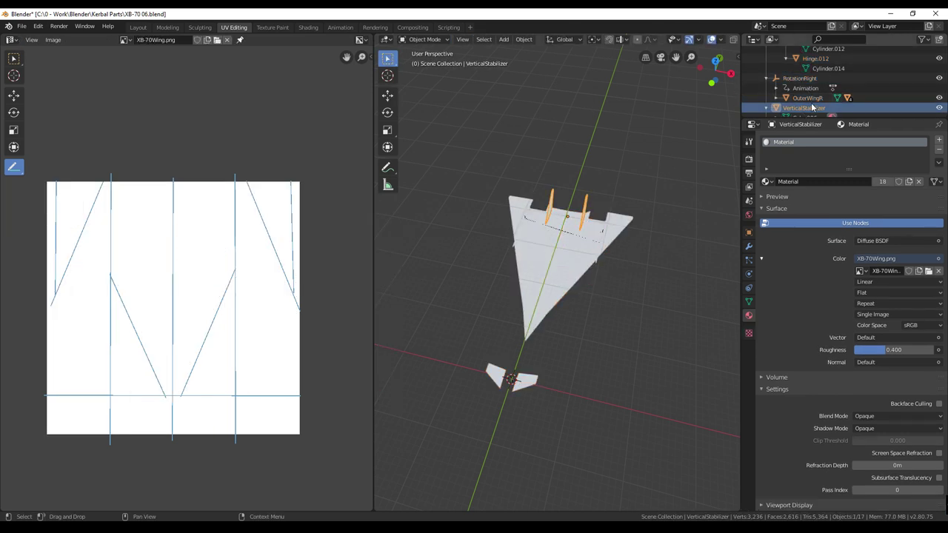
{"action": "scroll", "coordinate": [834, 87], "scroll_direction": "up", "scroll_amount": 5}
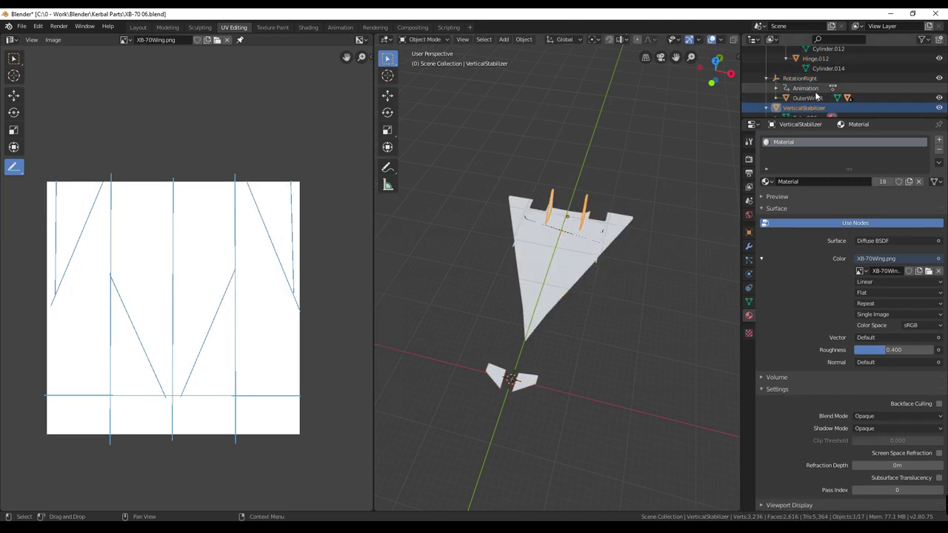
{"action": "scroll", "coordinate": [839, 89], "scroll_direction": "down", "scroll_amount": 5}
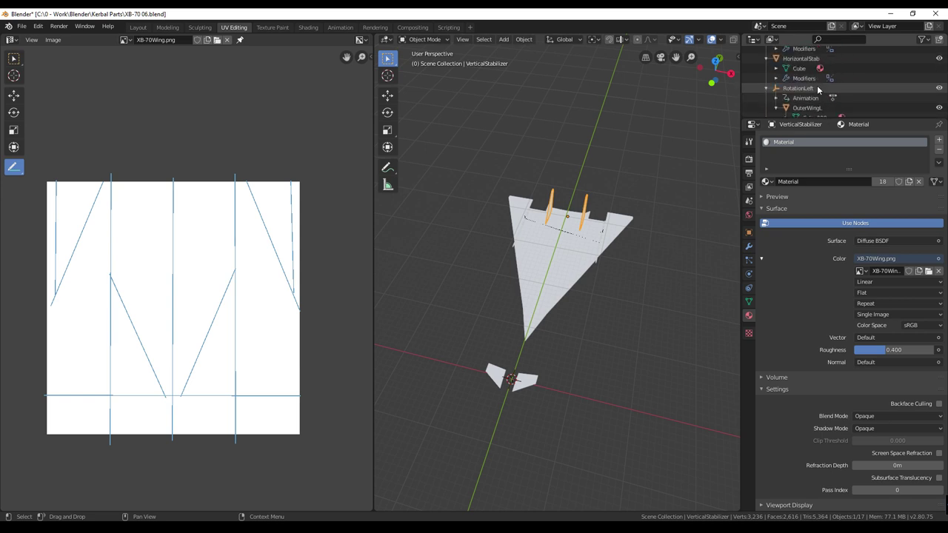
{"action": "scroll", "coordinate": [818, 88], "scroll_direction": "down", "scroll_amount": 3}
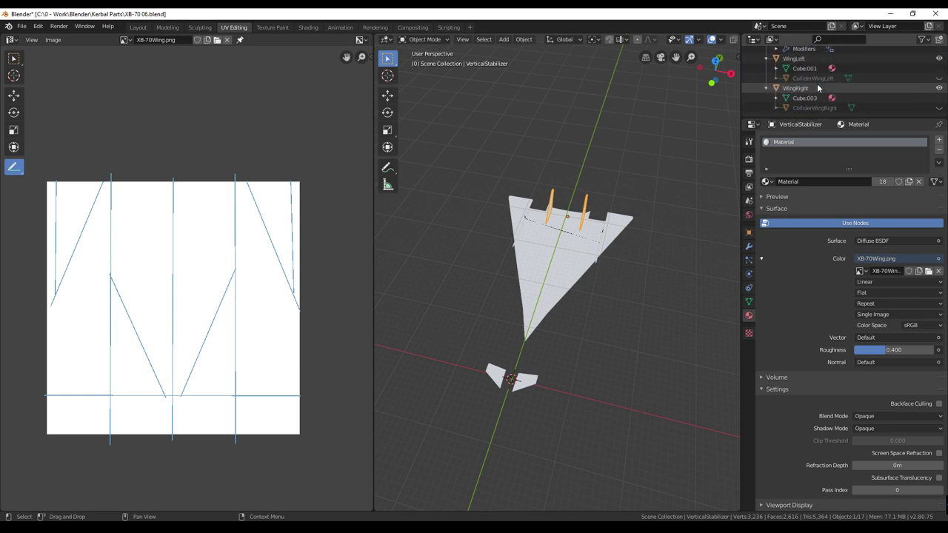
{"action": "left_click", "coordinate": [785, 64]}
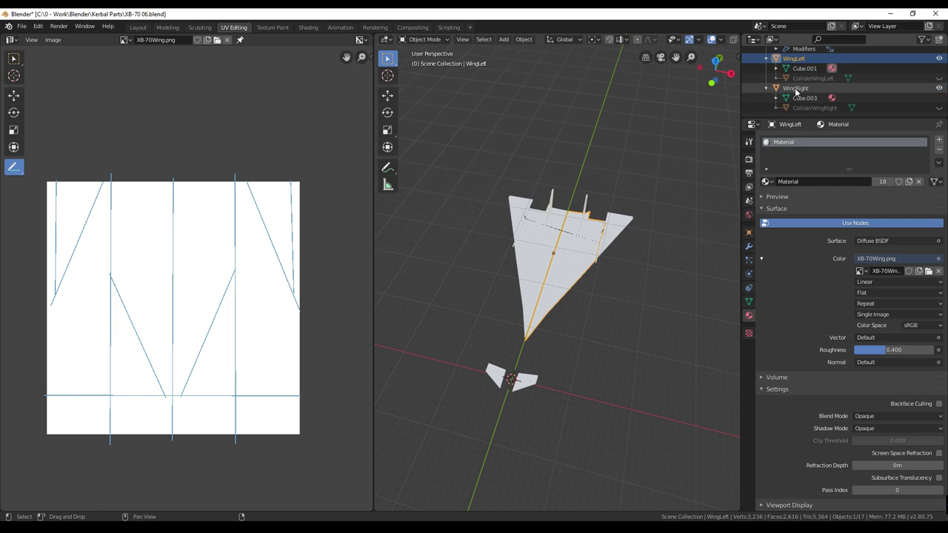
{"action": "left_click", "coordinate": [842, 95], "text": "ctrl"}
{"action": "scroll", "coordinate": [842, 94], "scroll_direction": "up", "scroll_amount": 2}
{"action": "scroll", "coordinate": [842, 95], "scroll_direction": "up", "scroll_amount": 2}
{"action": "left_click", "coordinate": [805, 89], "text": "ctrl"}
{"action": "key", "text": "Tab"}
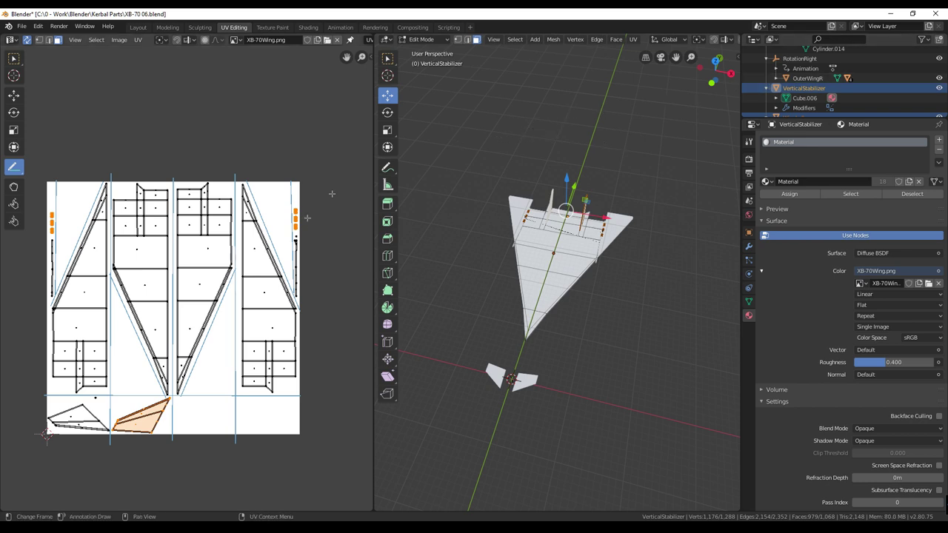
Arrange OuterWingL's two UV islands, one within the upper-right guides and the other rotated about 180° and fitted beside the lower diagonal guide.
{"action": "scroll", "coordinate": [808, 94], "scroll_direction": "up", "scroll_amount": 4}
{"action": "key", "text": "Tab"}
{"action": "scroll", "coordinate": [814, 82], "scroll_direction": "up", "scroll_amount": 5}
{"action": "left_click", "coordinate": [807, 68]}
{"action": "key", "text": "Tab"}
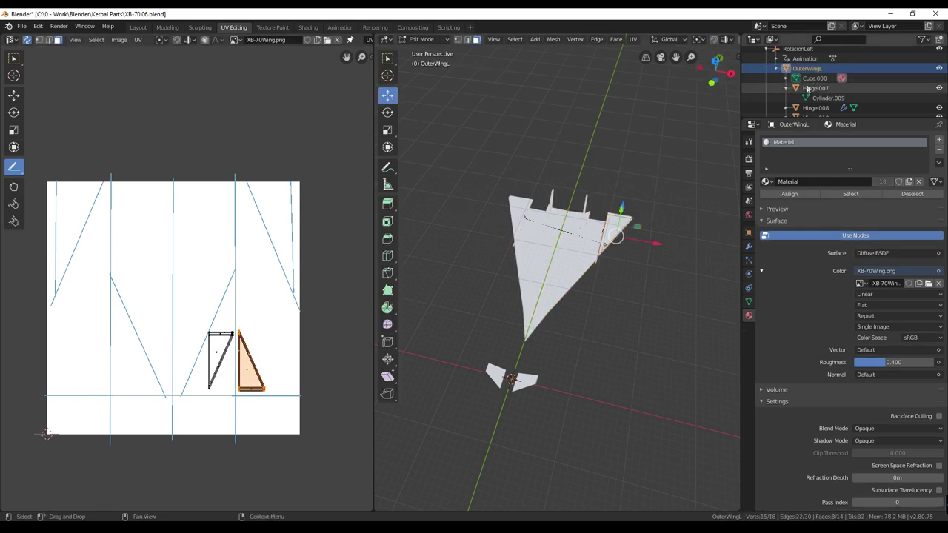
{"action": "middle_click_drag", "start_coordinate": [494, 243], "coordinate": [502, 224]}
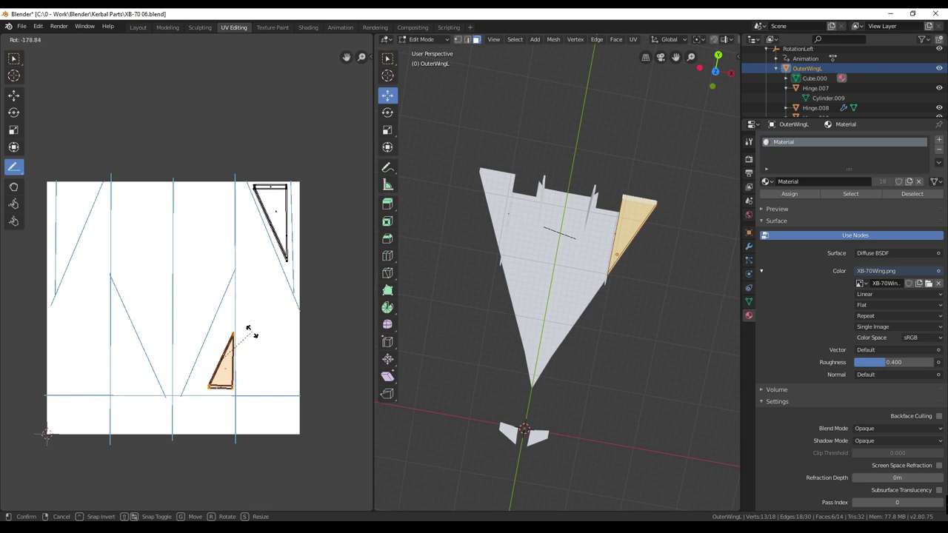
{"action": "left_click", "coordinate": [252, 332]}
{"action": "key", "text": "s"}
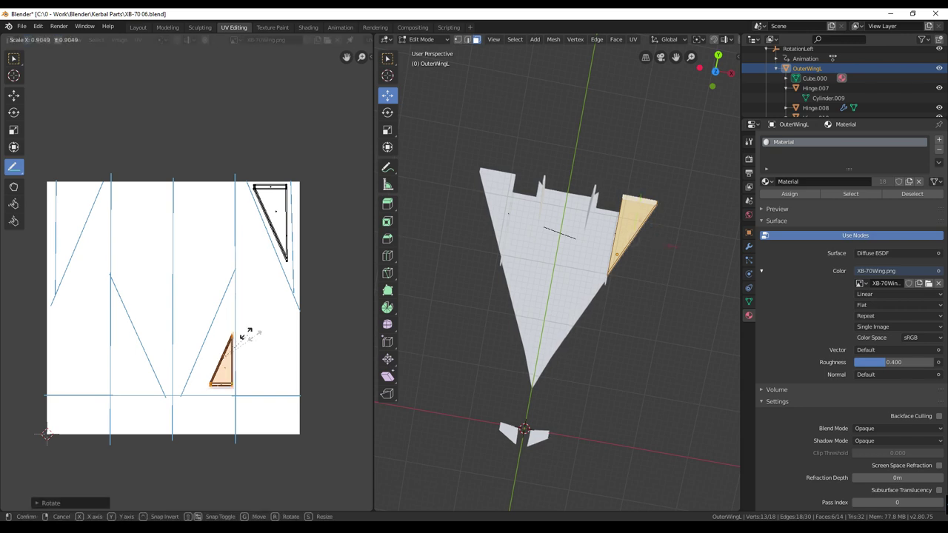
{"action": "left_click", "coordinate": [270, 338]}
{"action": "key", "text": "g"}
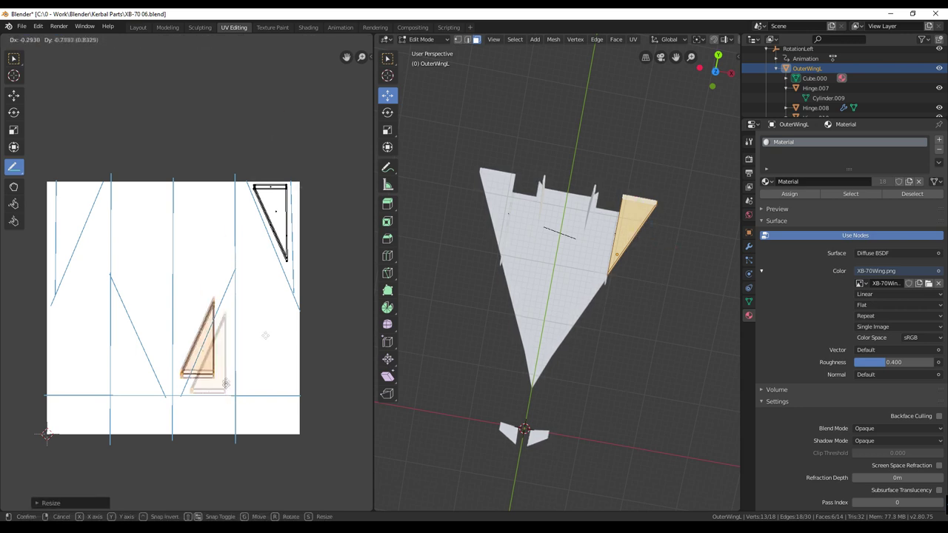
{"action": "left_click", "coordinate": [239, 389]}
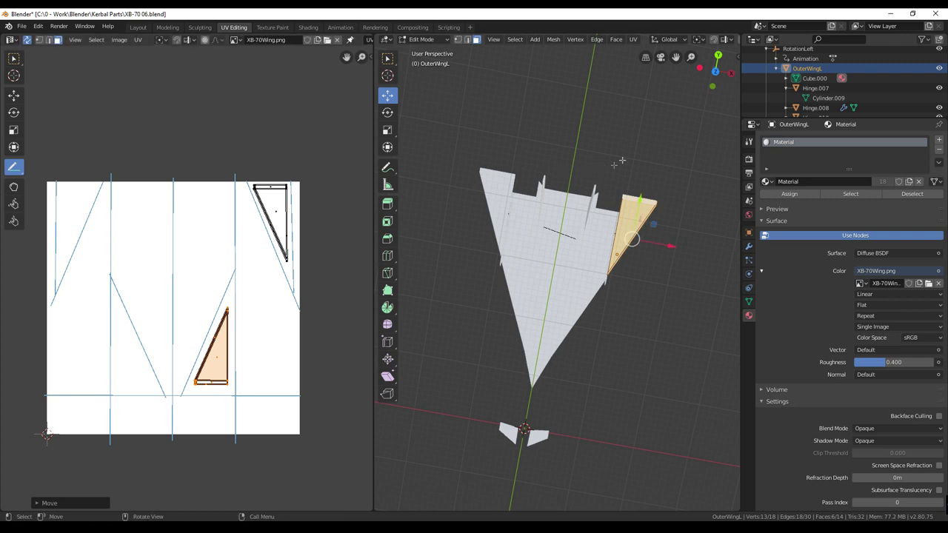
Select Hinge.007, Hinge.008 and Hinge.010 under OuterWingL and assign the existing wing material to the active Hinge.010.
{"action": "scroll", "coordinate": [792, 104], "scroll_direction": "down", "scroll_amount": 2}
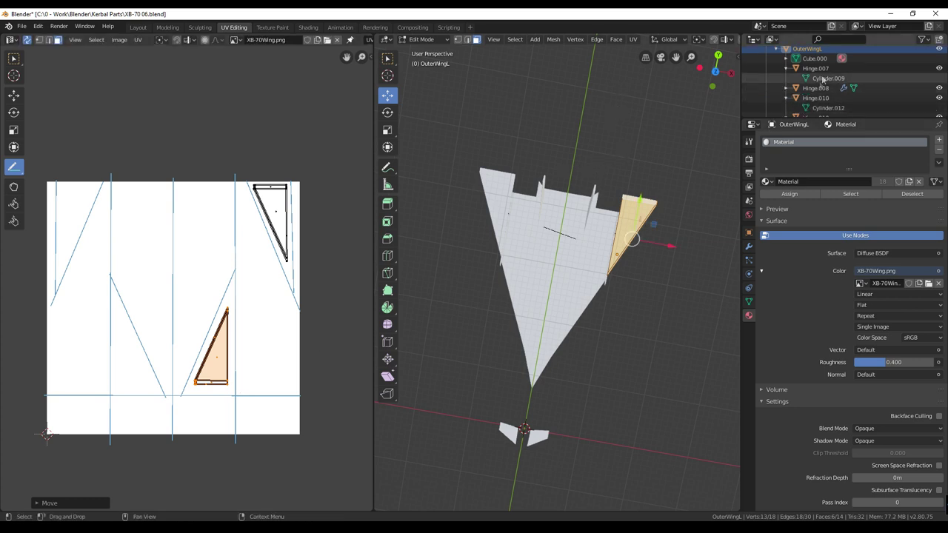
{"action": "key", "text": "Tab"}
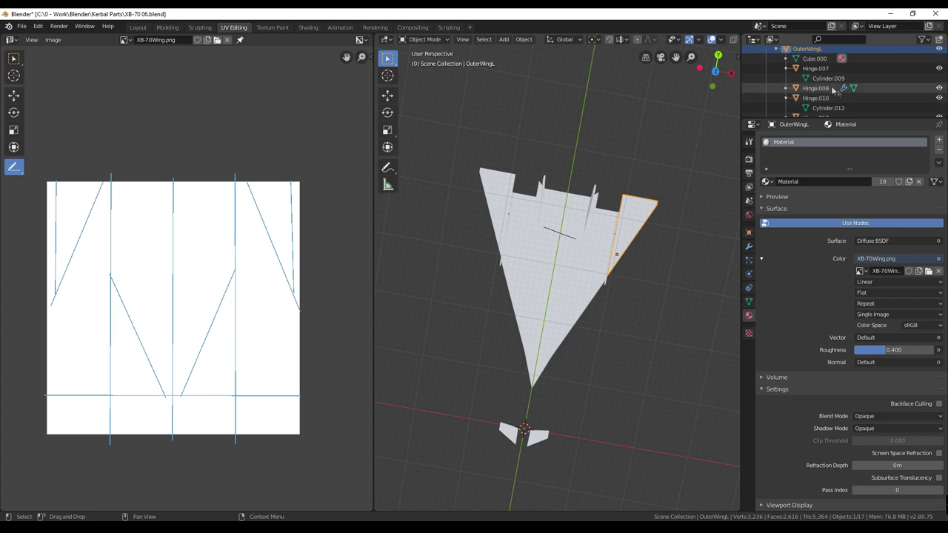
{"action": "left_click", "coordinate": [815, 69]}
{"action": "left_click", "coordinate": [816, 87], "text": "ctrl"}
{"action": "left_click", "coordinate": [815, 98], "text": "ctrl"}
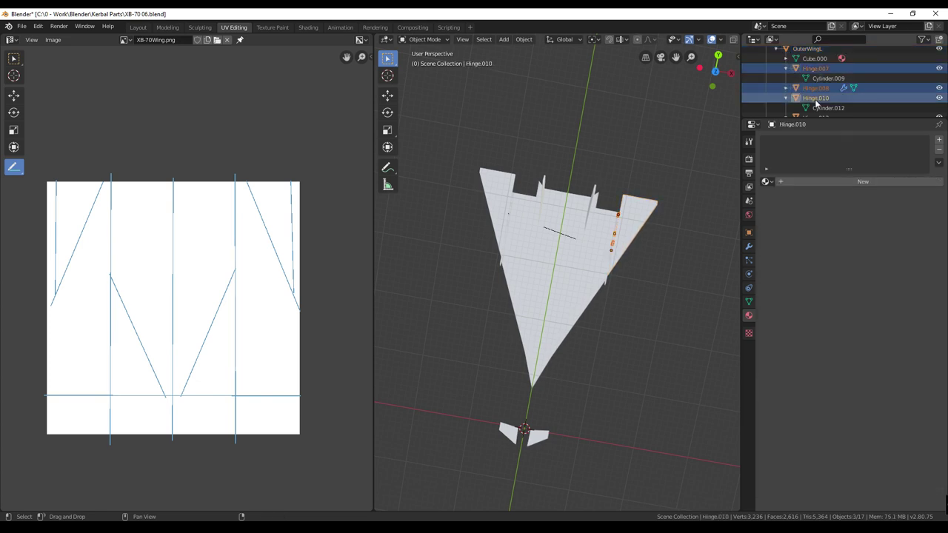
{"action": "left_click", "coordinate": [766, 181]}
{"action": "left_click", "coordinate": [785, 196]}
Add Hinge.012 to the hinge selection and join all four hinges into OuterWingL.
{"action": "scroll", "coordinate": [815, 81], "scroll_direction": "down", "scroll_amount": 2}
{"action": "left_click", "coordinate": [815, 98], "text": "ctrl"}
{"action": "left_click", "coordinate": [815, 48], "text": "ctrl"}
{"action": "scroll", "coordinate": [819, 71], "scroll_direction": "up", "scroll_amount": 4}
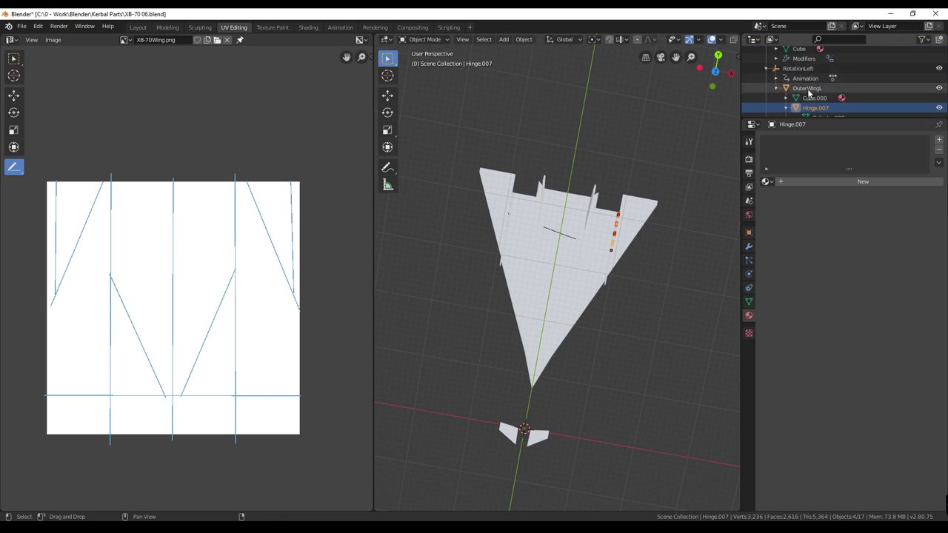
{"action": "left_click", "coordinate": [806, 88], "text": "ctrl"}
{"action": "key", "text": "ctrl+j"}
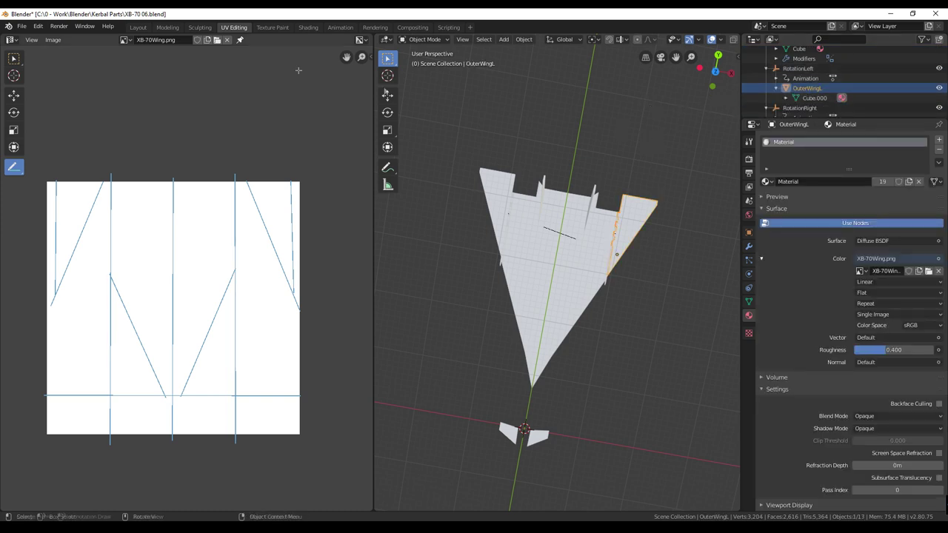
Scrub the timeline in the Layout workspace to check the joined outer wing's animation, and return to UV Editing.
{"action": "left_click", "coordinate": [138, 27]}
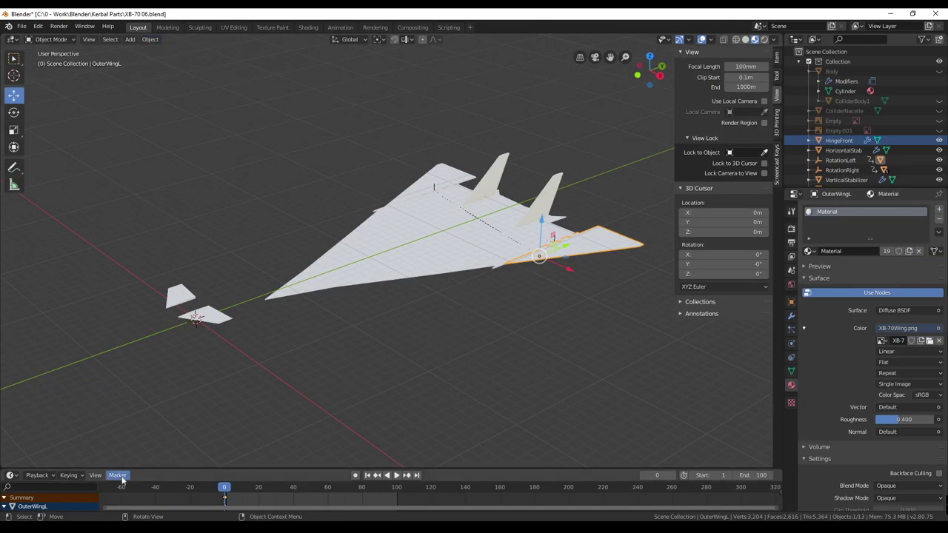
{"action": "left_click_drag", "start_coordinate": [231, 492], "coordinate": [374, 506]}
{"action": "key", "text": "Escape"}
{"action": "left_click", "coordinate": [234, 28]}
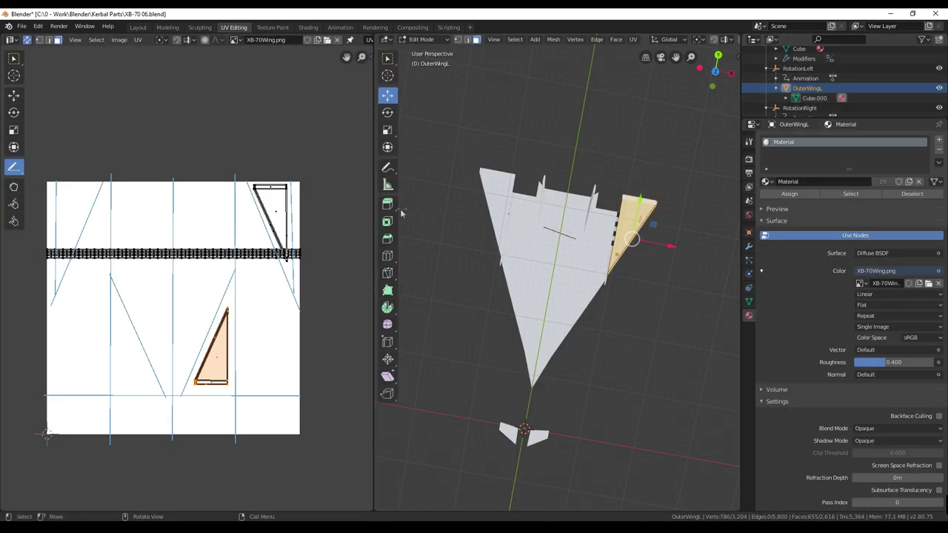
Select OuterWingL's remaining wing island and invert the selection so only the joined hinges' faces are selected.
{"action": "key", "text": "c"}
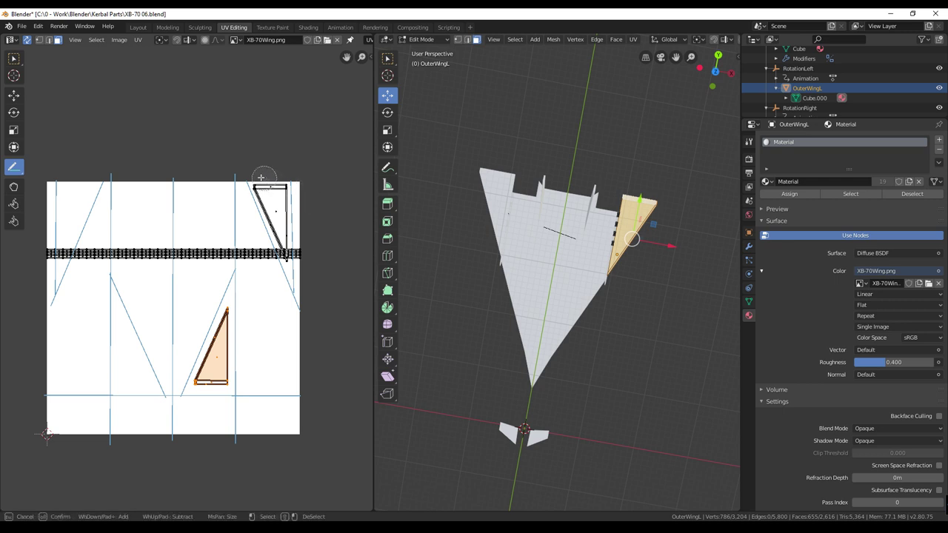
{"action": "right_click", "coordinate": [273, 180]}
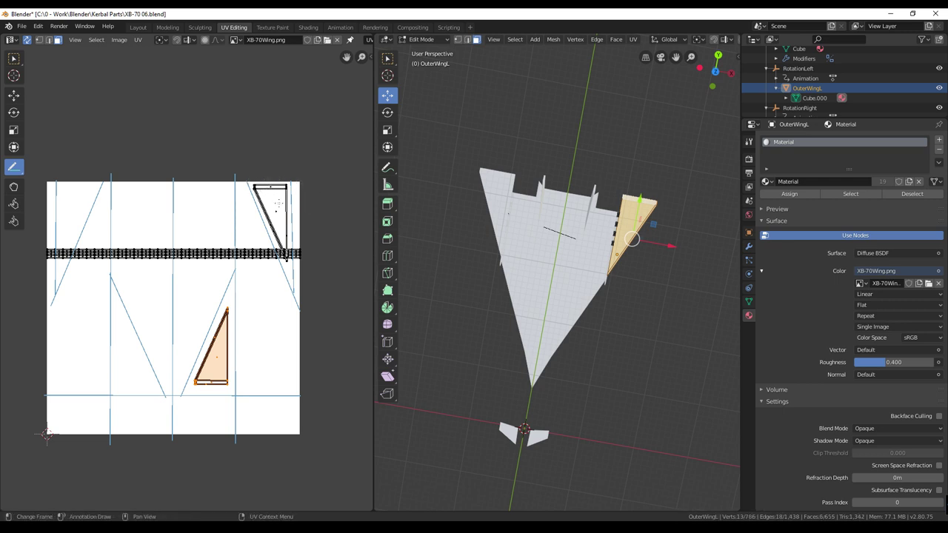
{"action": "key", "text": "l"}
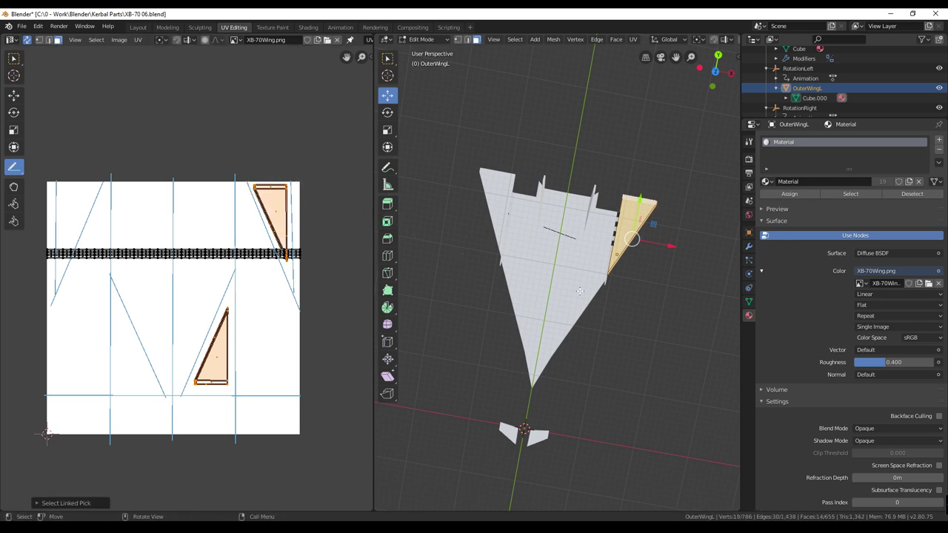
{"action": "left_click", "coordinate": [620, 262], "text": "alt"}
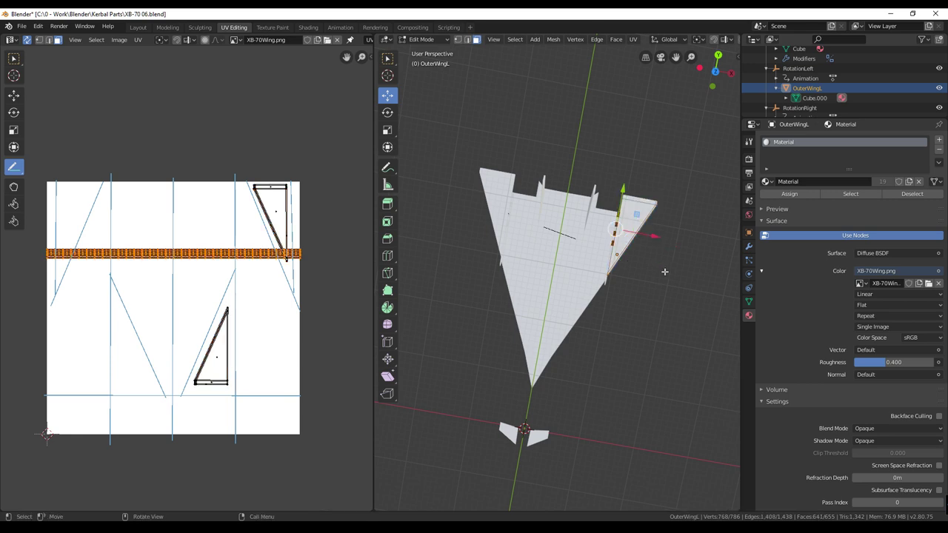
Project the selected hinges' UVs from the top orthographic view and place them along the texture's upper-right edge, outside the vertical guide.
{"action": "scroll", "coordinate": [624, 261], "scroll_direction": "up", "scroll_amount": 2}
{"action": "scroll", "coordinate": [638, 252], "scroll_direction": "up", "scroll_amount": 3}
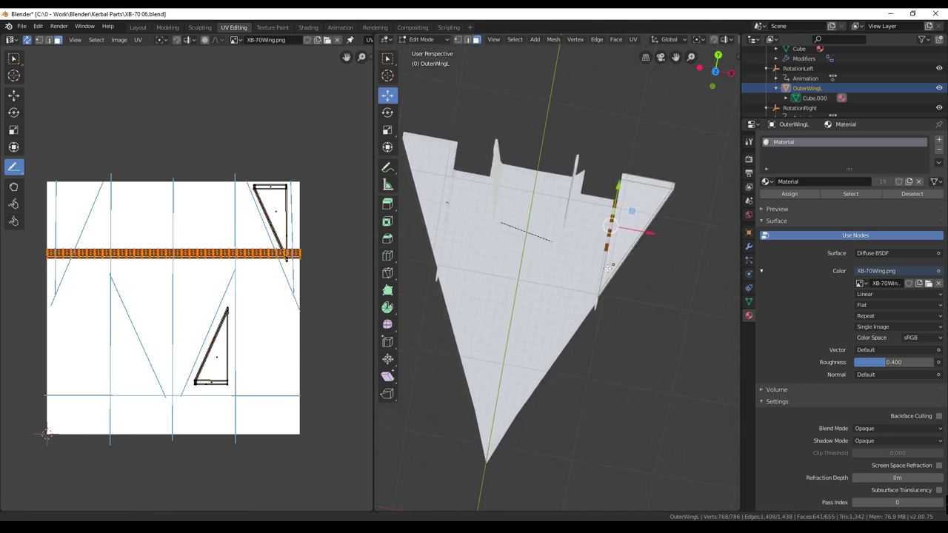
{"action": "key", "text": "u"}
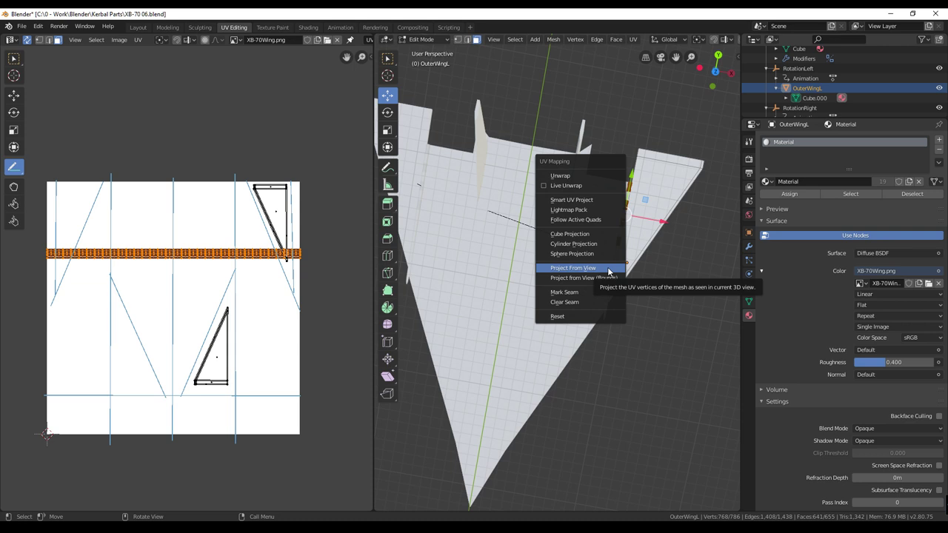
{"action": "left_click", "coordinate": [608, 269]}
{"action": "key", "text": "KP_5"}
{"action": "key", "text": "KP_7"}
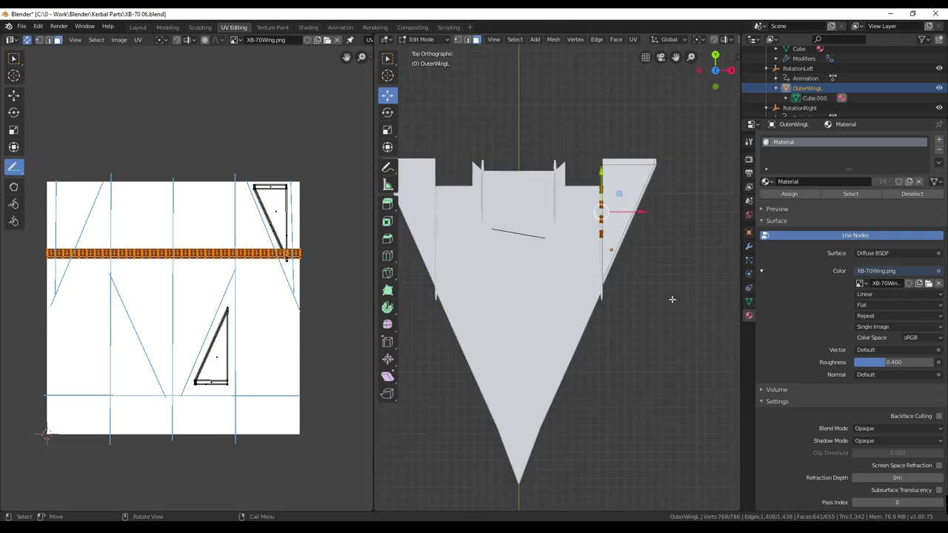
{"action": "key", "text": "u"}
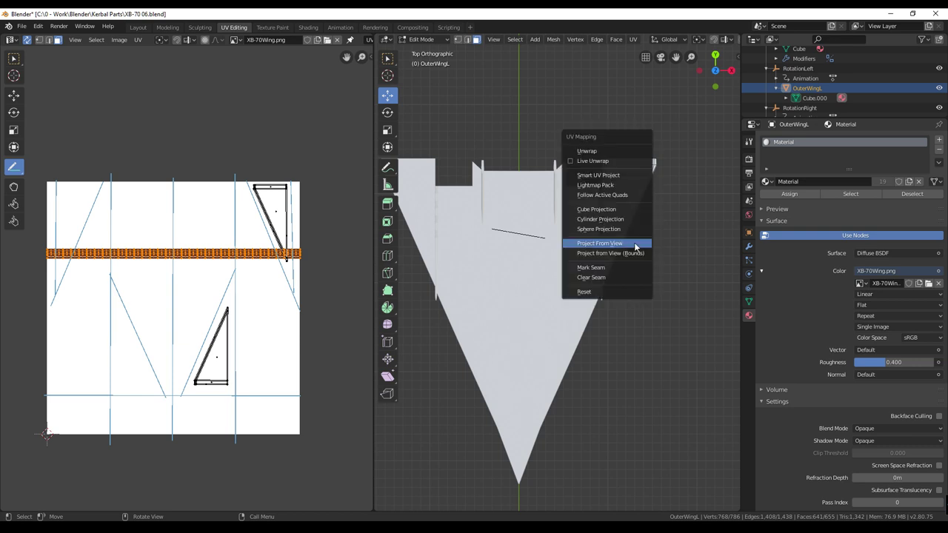
{"action": "left_click", "coordinate": [634, 243]}
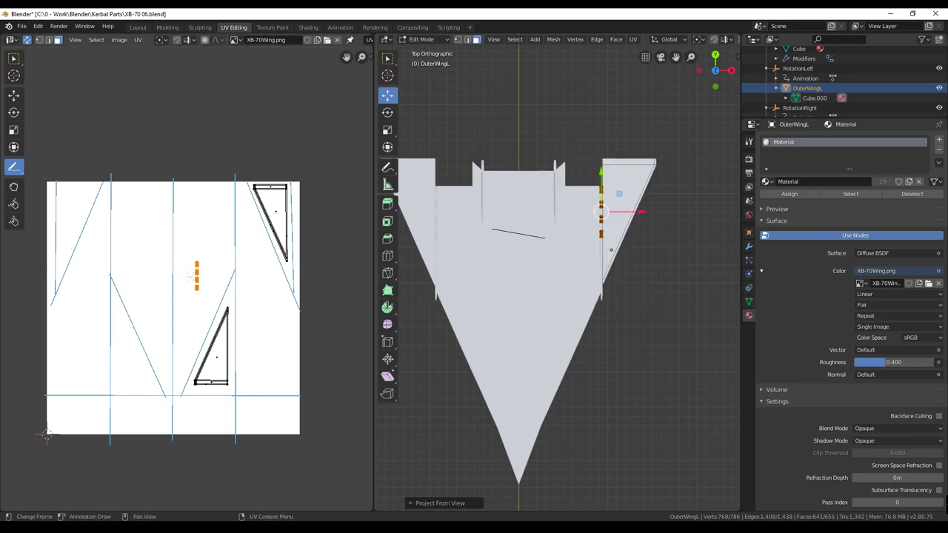
{"action": "key", "text": "g"}
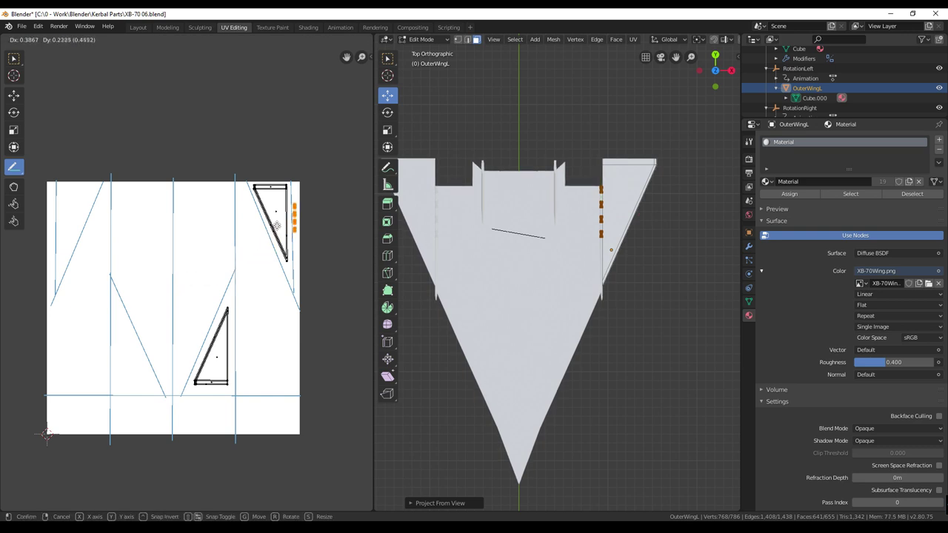
{"action": "left_click", "coordinate": [278, 211]}
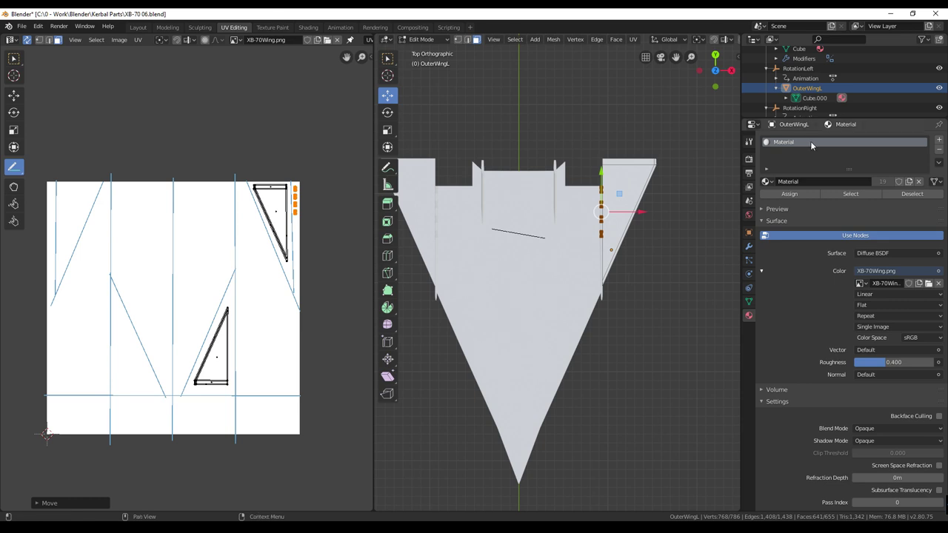
Select HingeFront and project the UVs of all its faces from the top orthographic view.
{"action": "scroll", "coordinate": [827, 83], "scroll_direction": "down", "scroll_amount": 4}
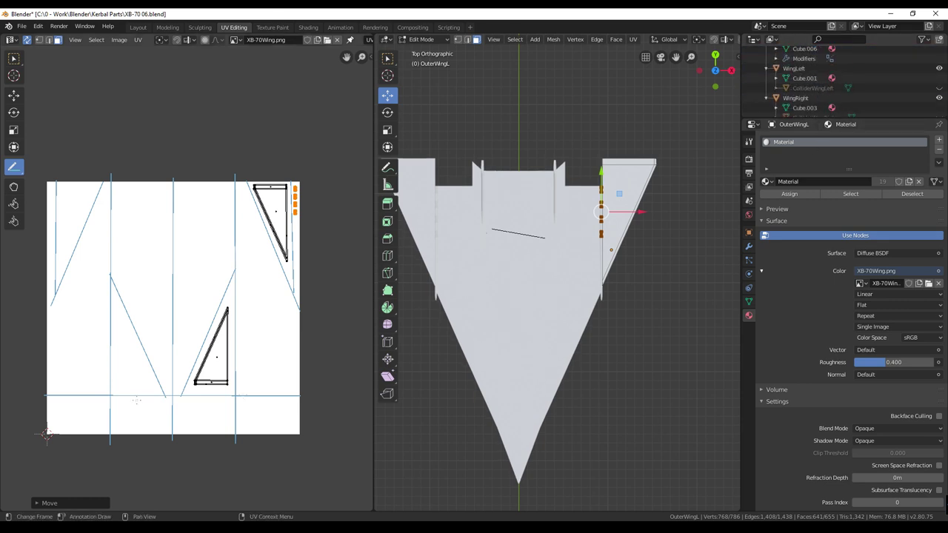
{"action": "scroll", "coordinate": [832, 92], "scroll_direction": "up", "scroll_amount": 6}
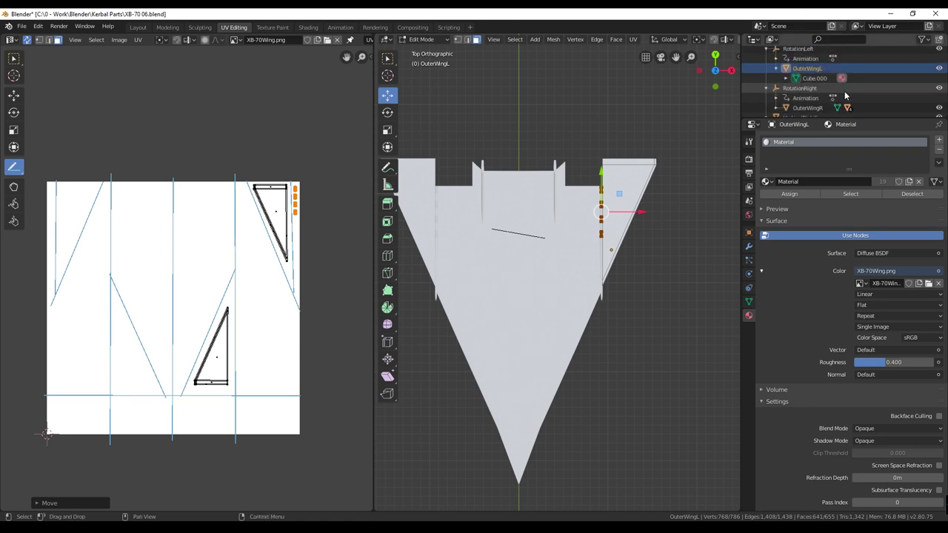
{"action": "left_click", "coordinate": [798, 68]}
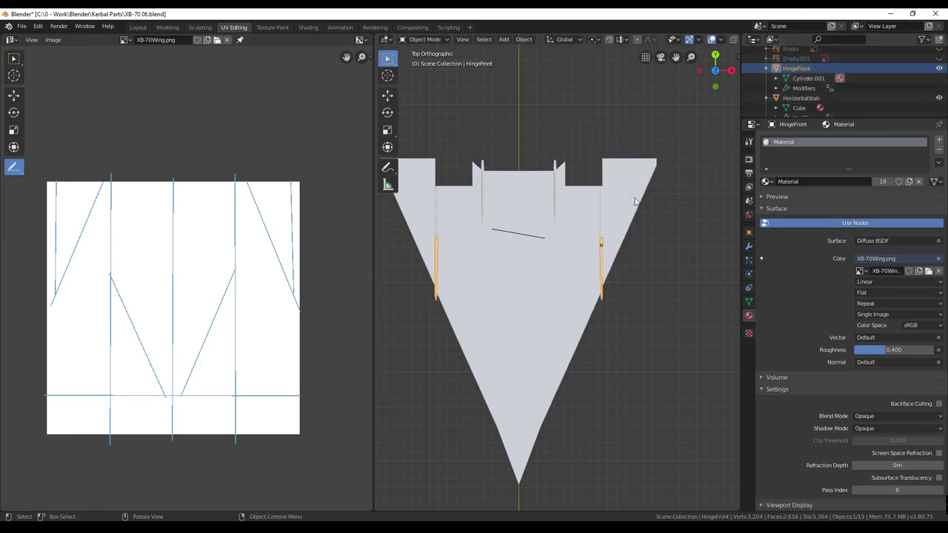
{"action": "key", "text": "Tab"}
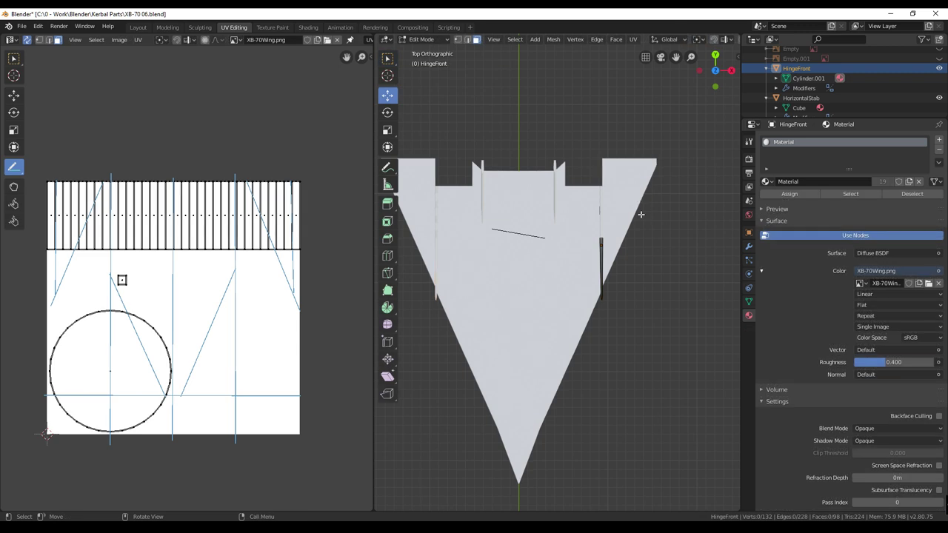
{"action": "key", "text": "a"}
{"action": "key", "text": "u"}
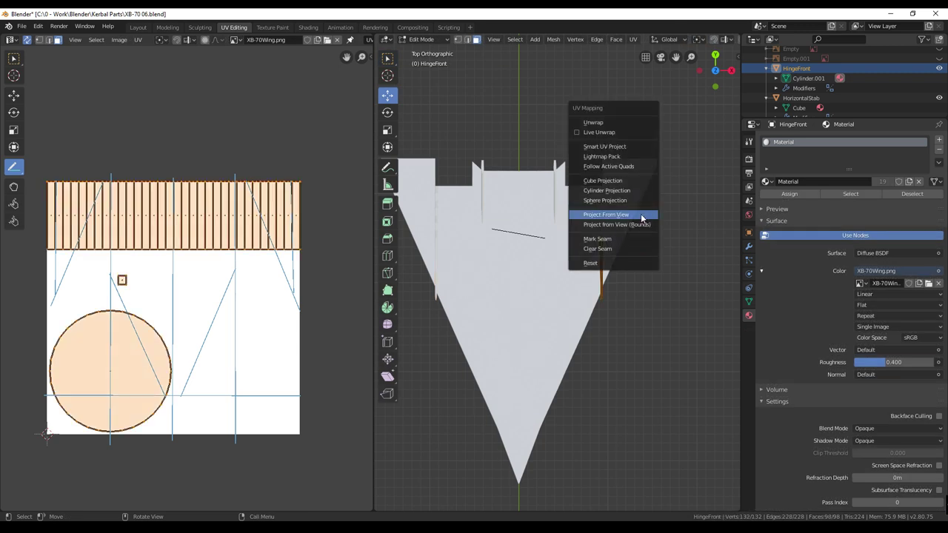
{"action": "left_click", "coordinate": [640, 214]}
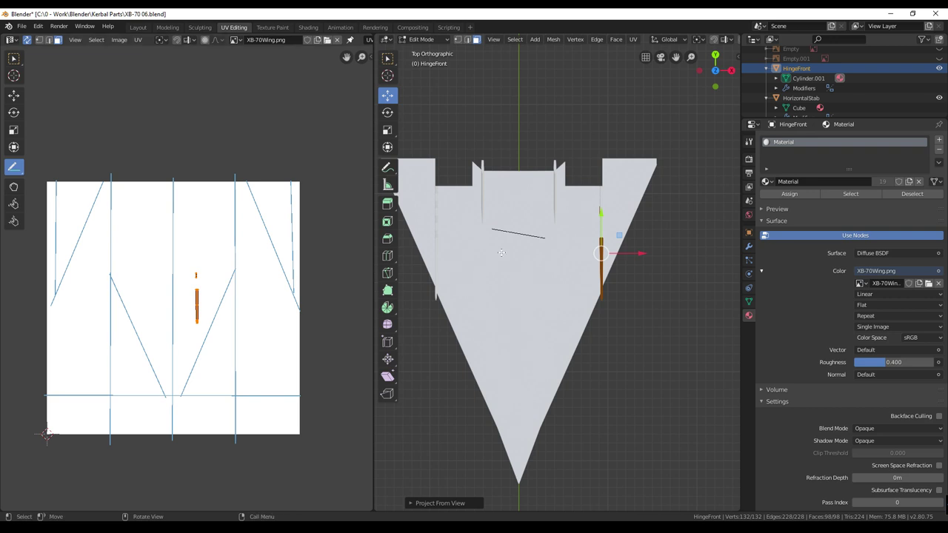
Move HingeFront's UV islands into the third compartment of the texture's bottom strip and rotate them about 90° to lie horizontally.
{"action": "scroll", "coordinate": [602, 238], "scroll_direction": "up", "scroll_amount": 4}
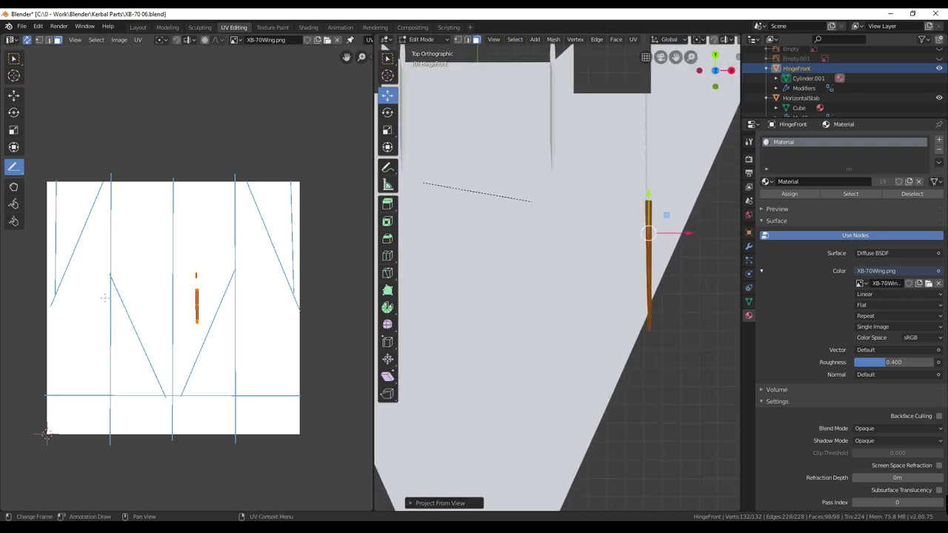
{"action": "scroll", "coordinate": [557, 296], "scroll_direction": "down", "scroll_amount": 3}
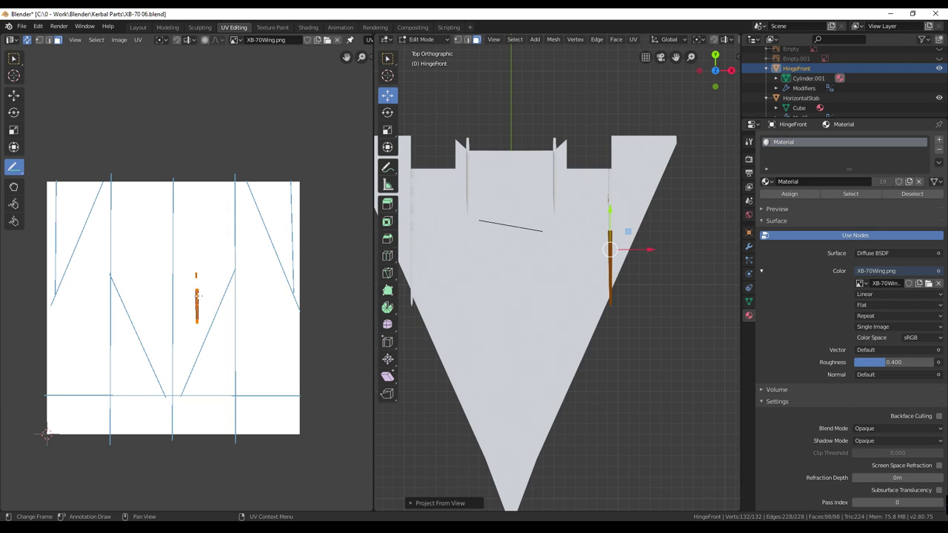
{"action": "key", "text": "g"}
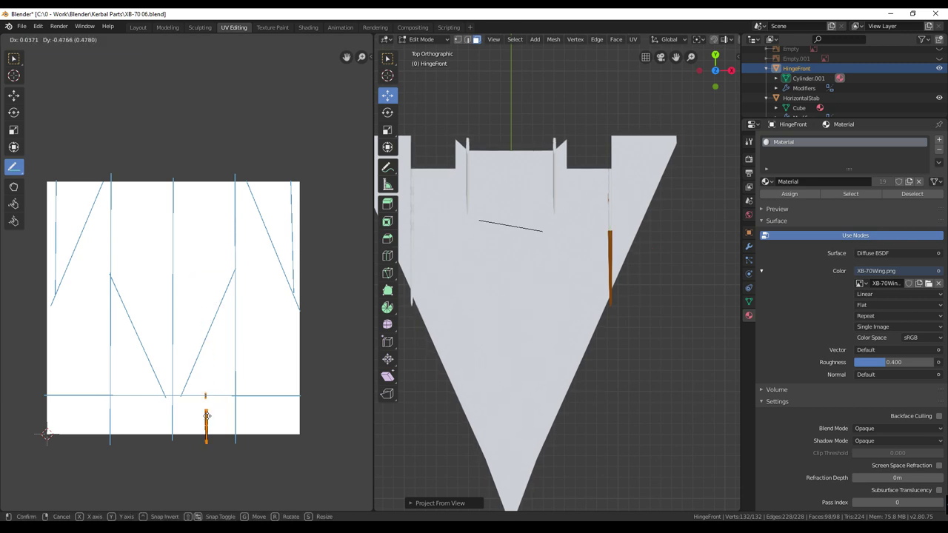
{"action": "left_click", "coordinate": [205, 408]}
{"action": "key", "text": "r"}
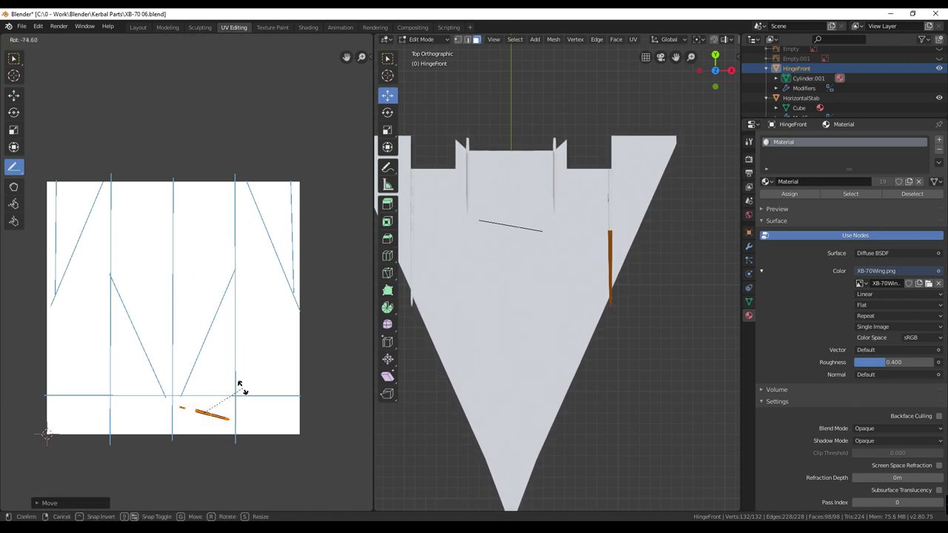
{"action": "left_click", "coordinate": [239, 374]}
Bring up OuterWingR for UV editing in the bottom orthographic view.
{"action": "key", "text": "ctrl+KP_7"}
{"action": "left_click", "coordinate": [855, 86]}
{"action": "scroll", "coordinate": [855, 86], "scroll_direction": "up", "scroll_amount": 2}
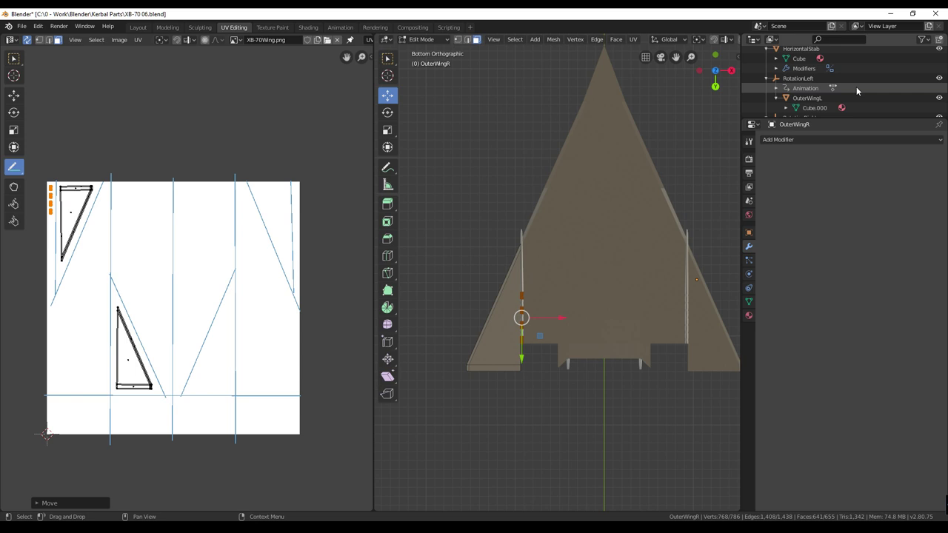
Hide the HorizontalStab object from the viewport.
{"action": "scroll", "coordinate": [856, 87], "scroll_direction": "down", "scroll_amount": 8}
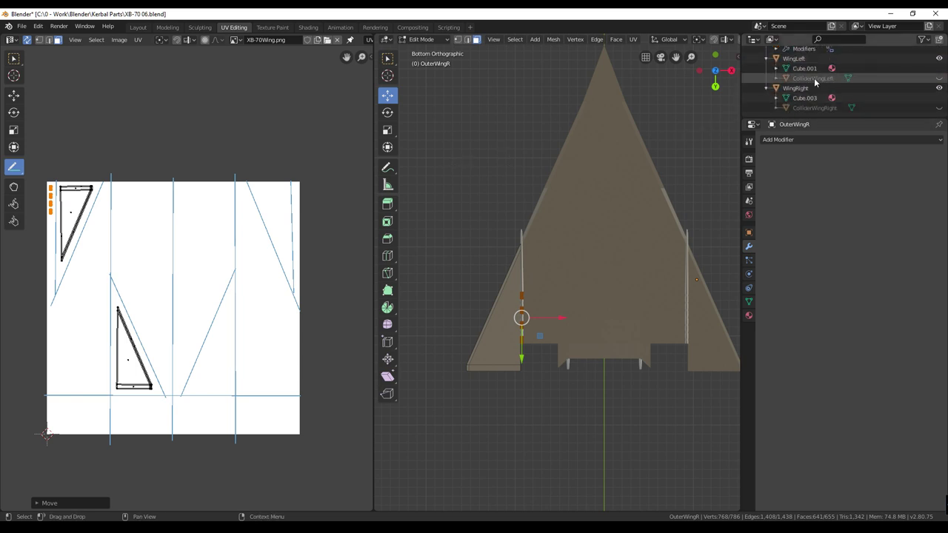
{"action": "scroll", "coordinate": [814, 83], "scroll_direction": "up", "scroll_amount": 4}
{"action": "middle_click_drag", "start_coordinate": [652, 191], "coordinate": [622, 403]}
{"action": "scroll", "coordinate": [887, 91], "scroll_direction": "up", "scroll_amount": 3}
{"action": "scroll", "coordinate": [886, 91], "scroll_direction": "down", "scroll_amount": 2}
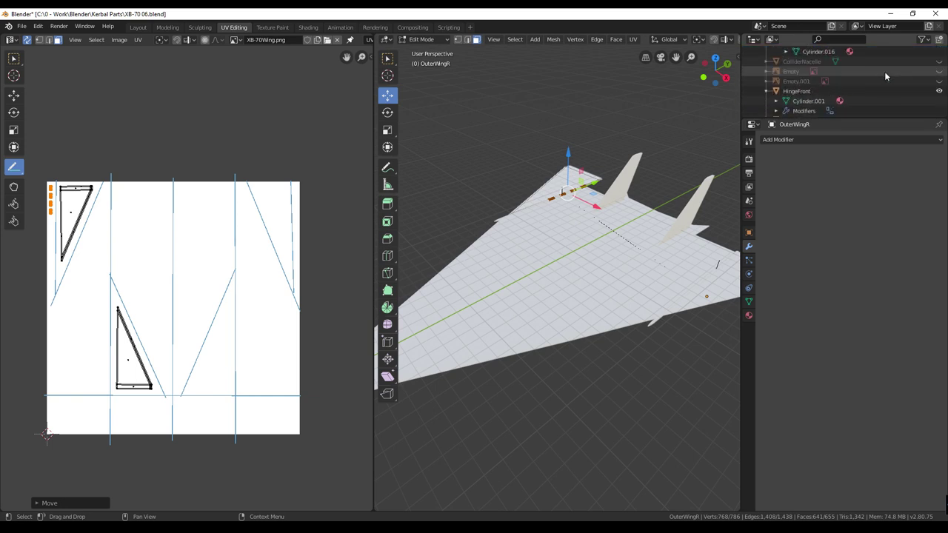
{"action": "scroll", "coordinate": [883, 71], "scroll_direction": "down", "scroll_amount": 3}
{"action": "middle_click_drag", "start_coordinate": [652, 178], "coordinate": [621, 195]}
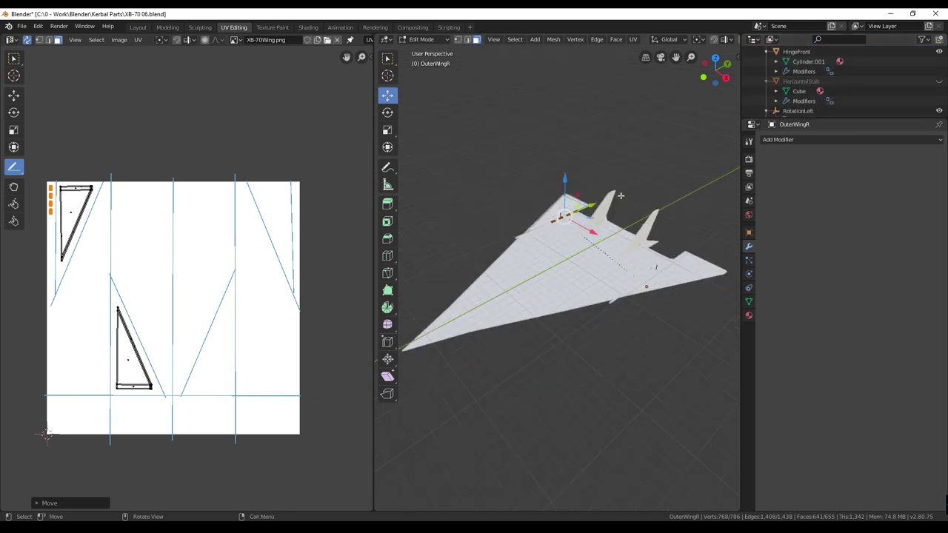
{"action": "scroll", "coordinate": [620, 195], "scroll_direction": "down", "scroll_amount": 2}
{"action": "scroll", "coordinate": [842, 88], "scroll_direction": "down", "scroll_amount": 3}
Clear OuterWingR's face selection, select all visible objects and open them together in Edit Mode to show their UVs.
{"action": "key", "text": "Tab"}
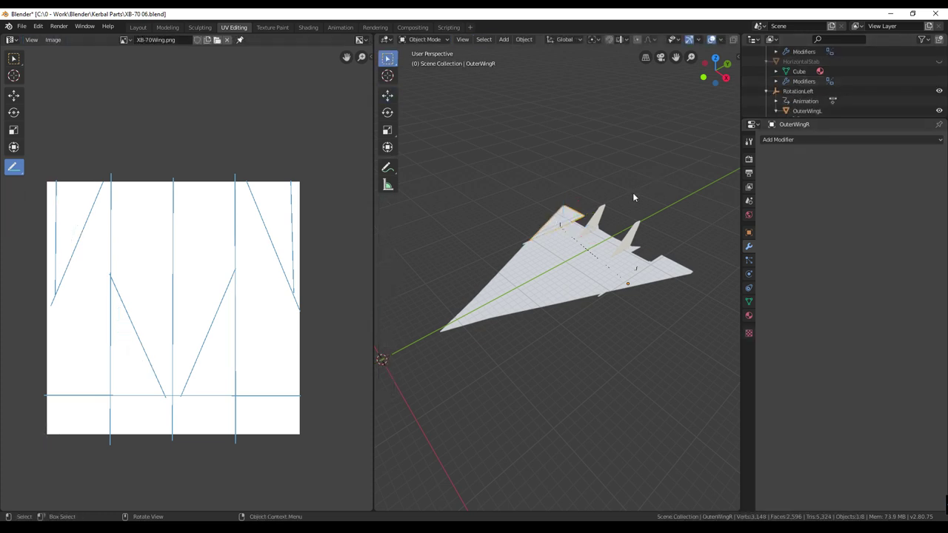
{"action": "key", "text": "Tab"}
{"action": "key", "text": "alt+a"}
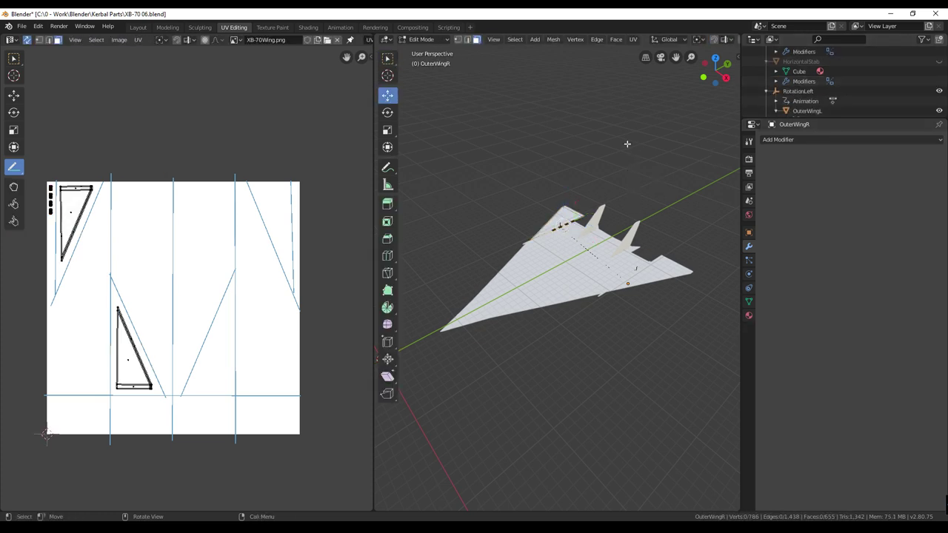
{"action": "key", "text": "Tab"}
{"action": "key", "text": "a"}
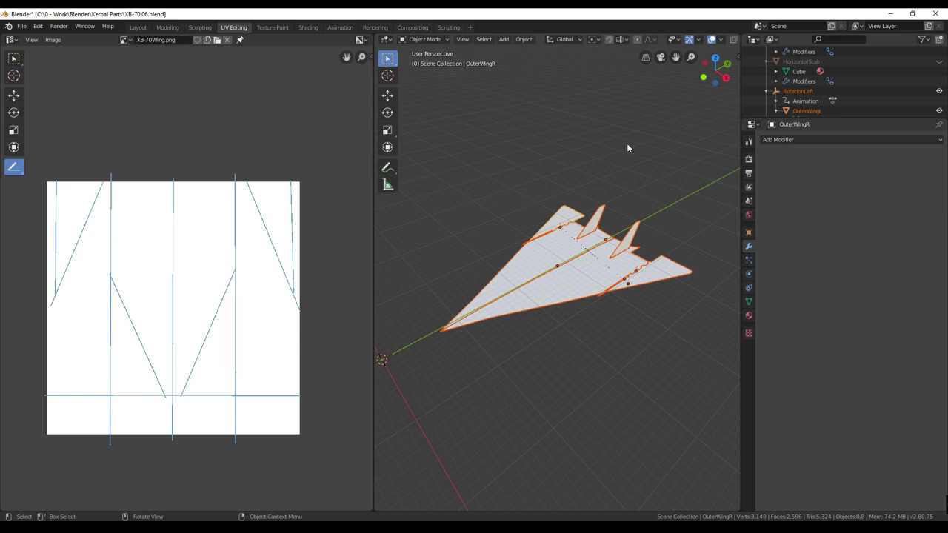
{"action": "key", "text": "Tab"}
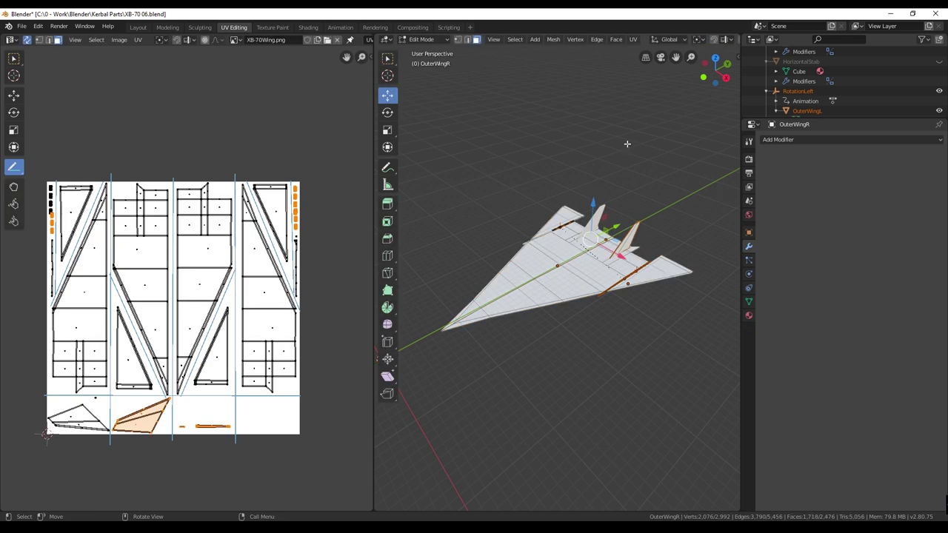
Export the UV layout of the objects in Edit Mode over the existing XB-70Wing.png in the Kerbal Parts folder.
{"action": "middle_click_drag", "start_coordinate": [535, 318], "coordinate": [554, 326]}
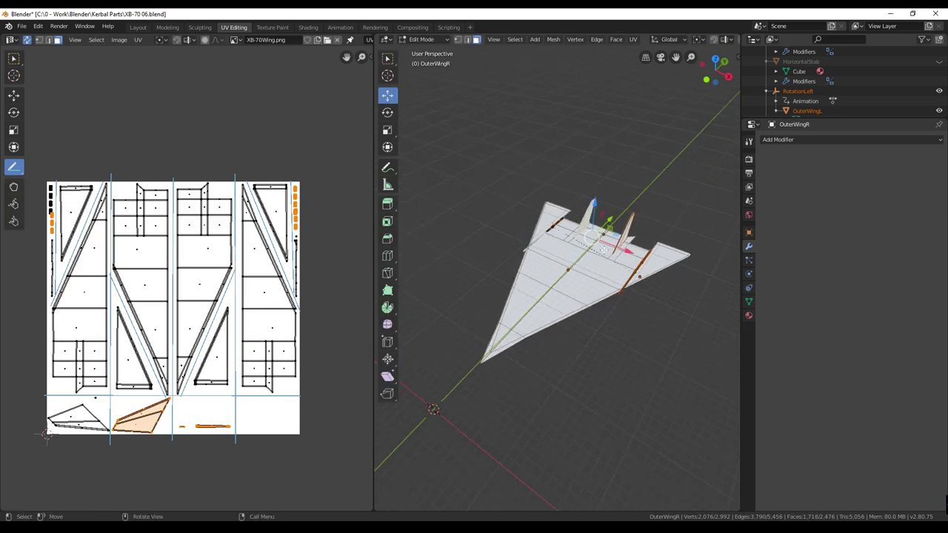
{"action": "middle_click_drag", "start_coordinate": [571, 180], "coordinate": [669, 123]}
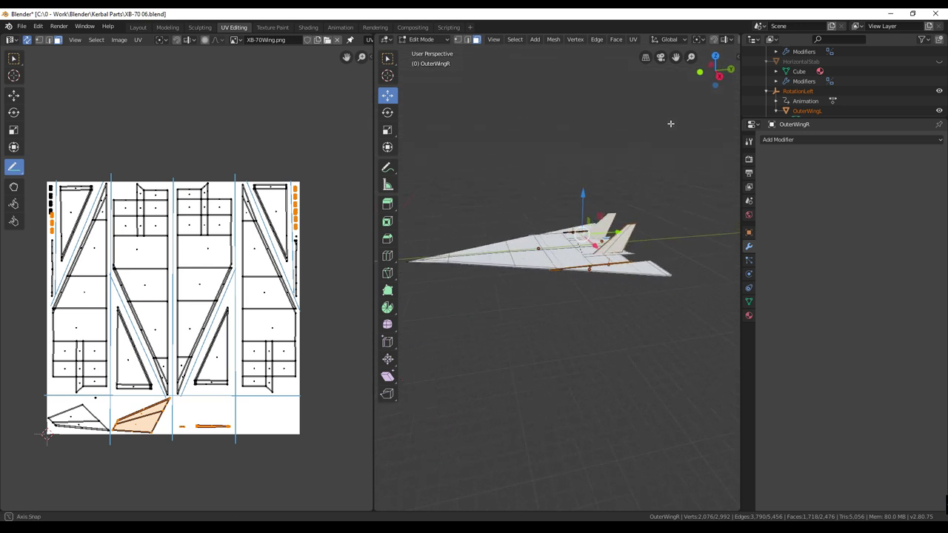
{"action": "middle_click_drag", "start_coordinate": [180, 134], "coordinate": [199, 133]}
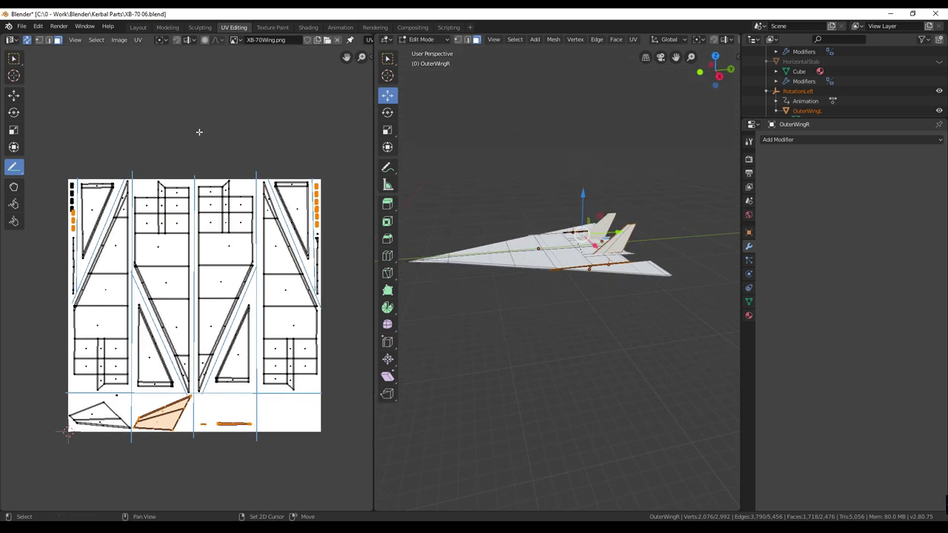
{"action": "scroll", "coordinate": [199, 132], "scroll_direction": "up", "scroll_amount": 1}
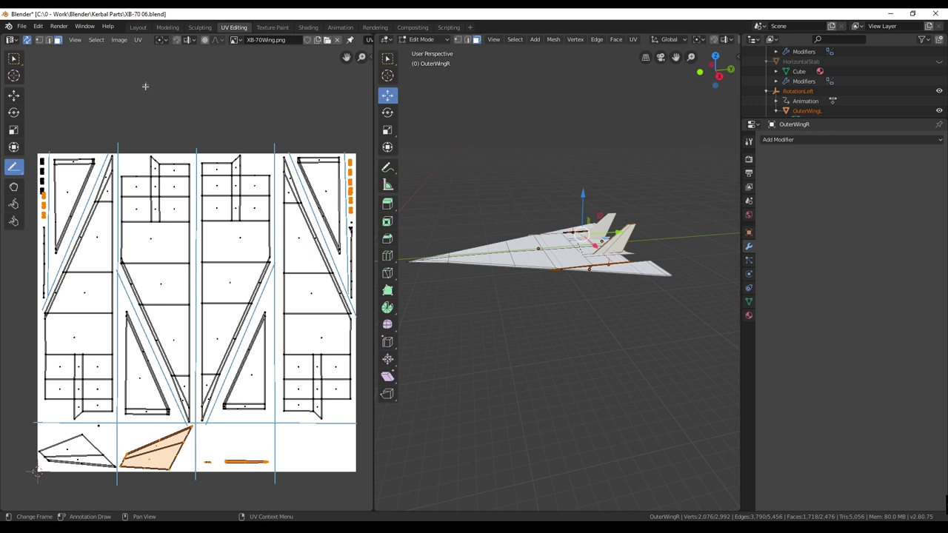
{"action": "left_click", "coordinate": [138, 39]}
{"action": "left_click", "coordinate": [171, 261]}
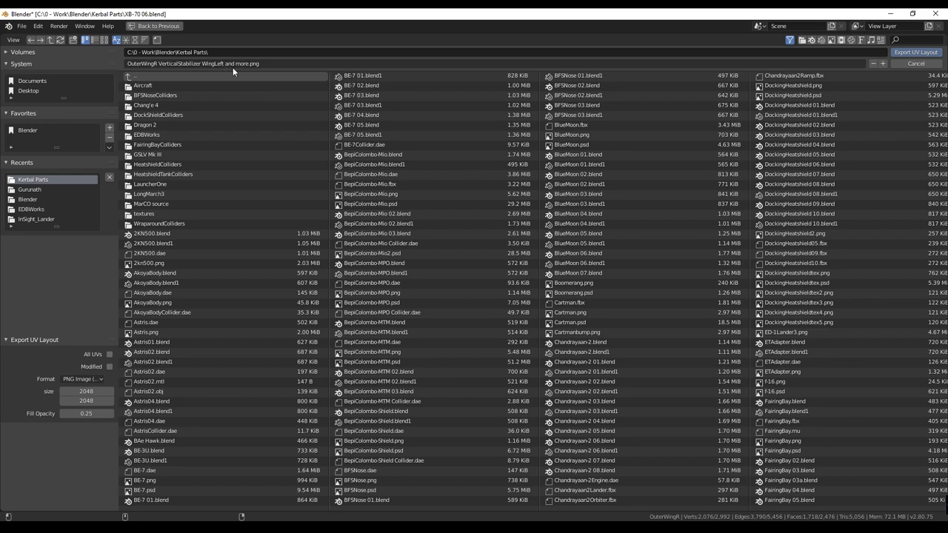
{"action": "left_click_drag", "start_coordinate": [293, 510], "coordinate": [899, 510]}
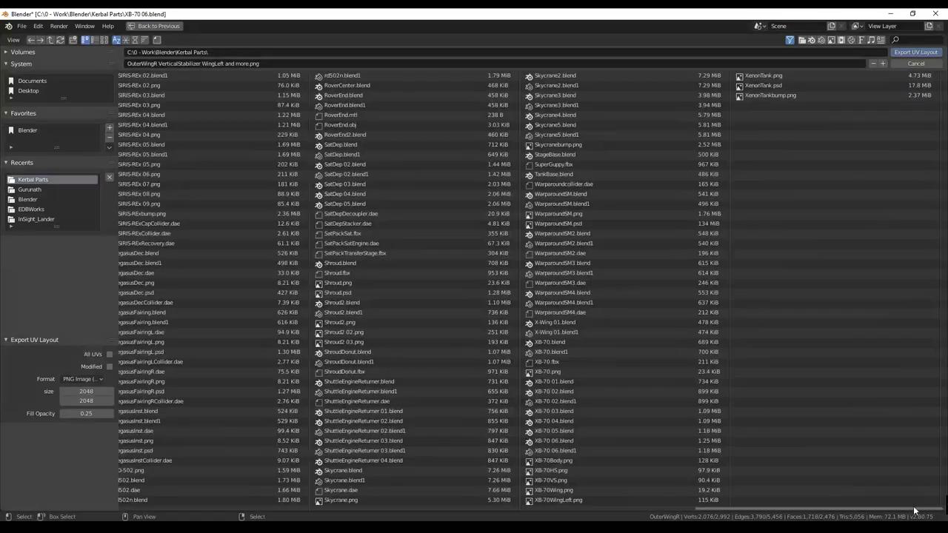
{"action": "left_click", "coordinate": [574, 487]}
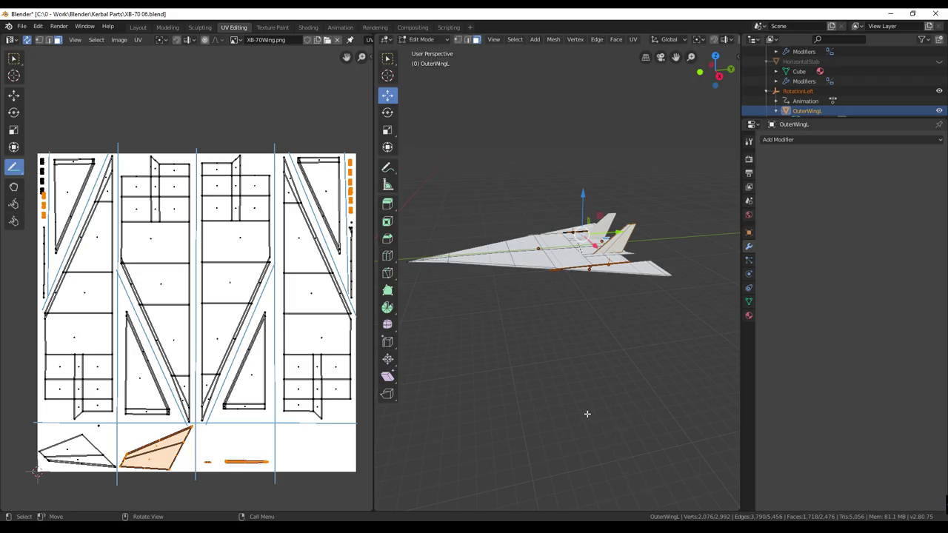
Select all faces of the objects in Edit Mode and export their complete UV layout as XB-70Wing.png.
{"action": "key", "text": "a"}
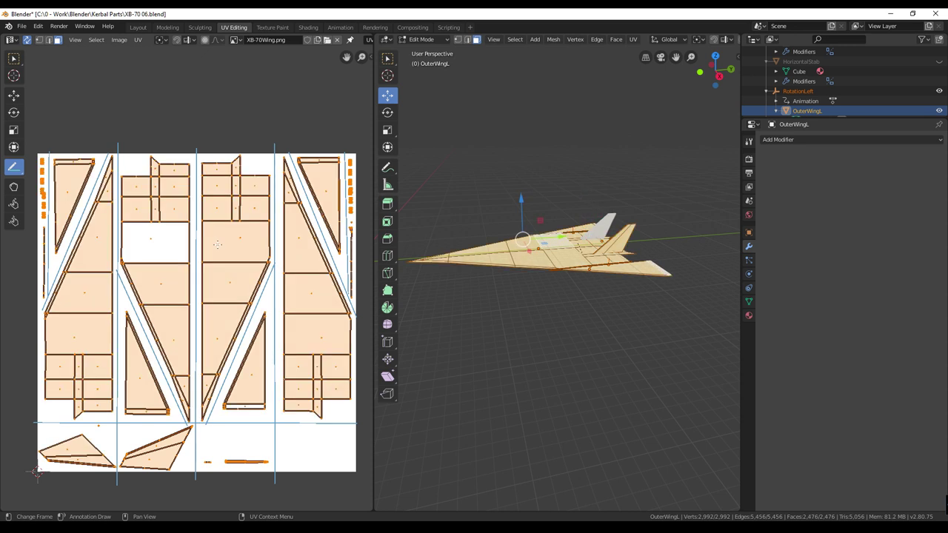
{"action": "left_click", "coordinate": [137, 39]}
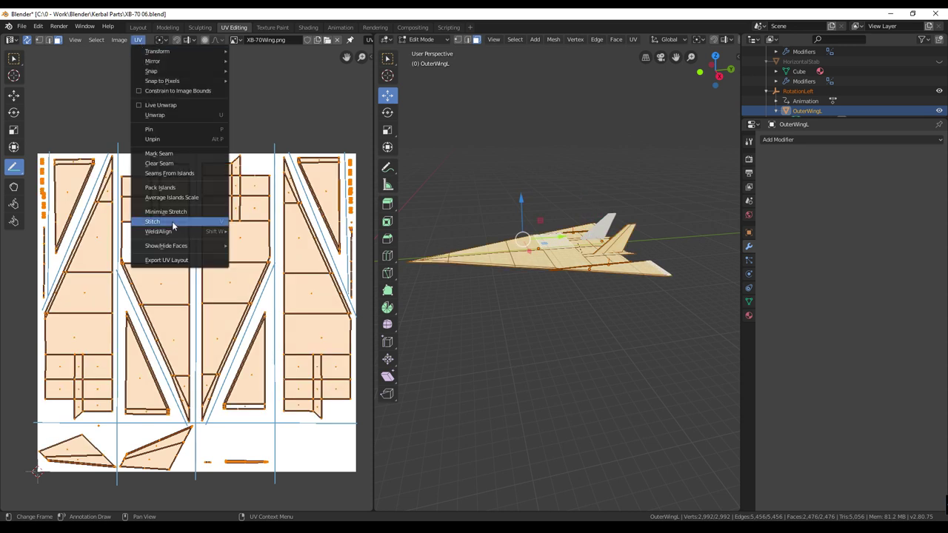
{"action": "left_click", "coordinate": [182, 261]}
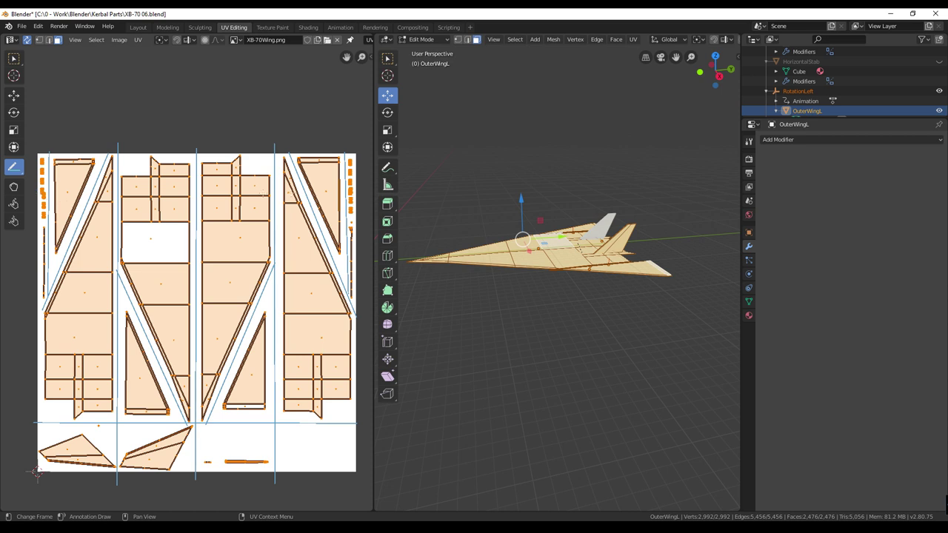
{"action": "left_click", "coordinate": [138, 40]}
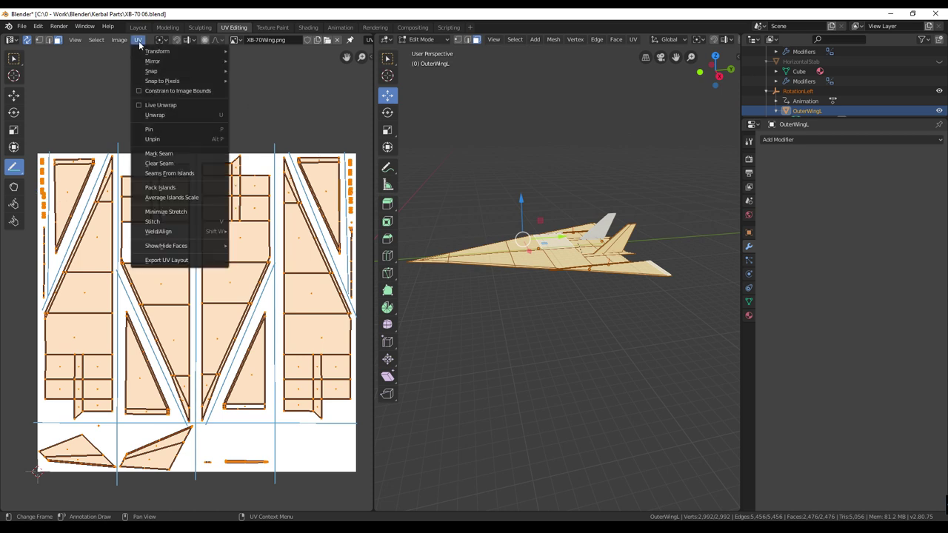
{"action": "mouse_move", "coordinate": [182, 232]}
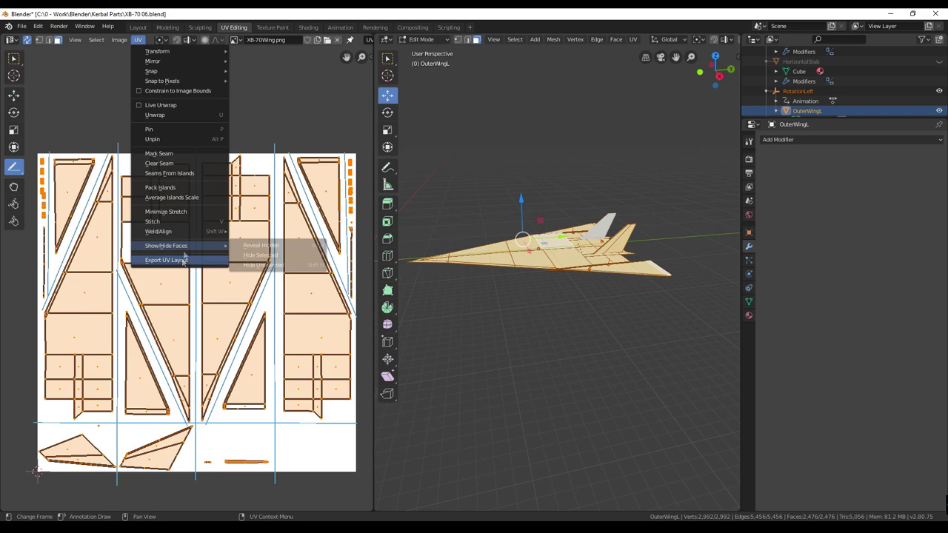
{"action": "left_click", "coordinate": [181, 260]}
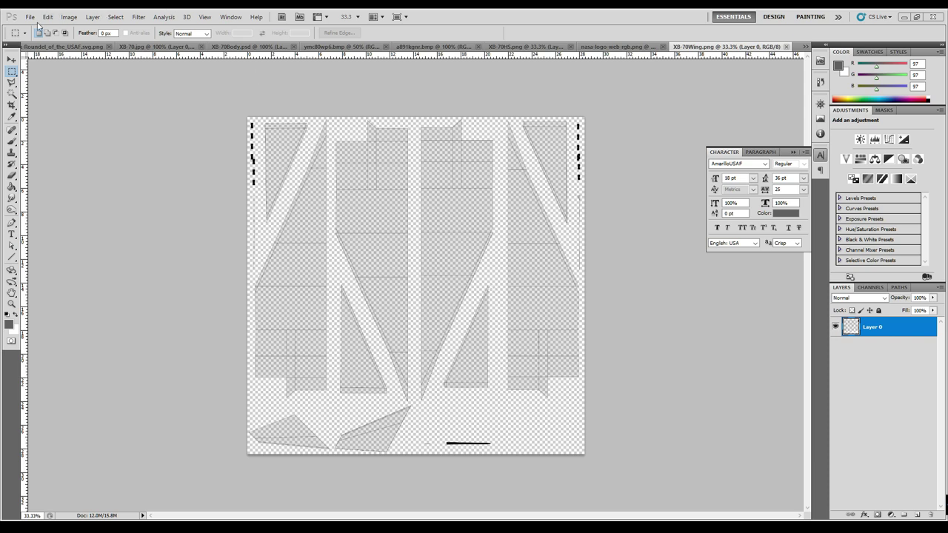
Switch to Photoshop, add a new layer above the UV layout in XB-70Wing.png and fill it with white.
{"action": "left_click", "coordinate": [93, 16]}
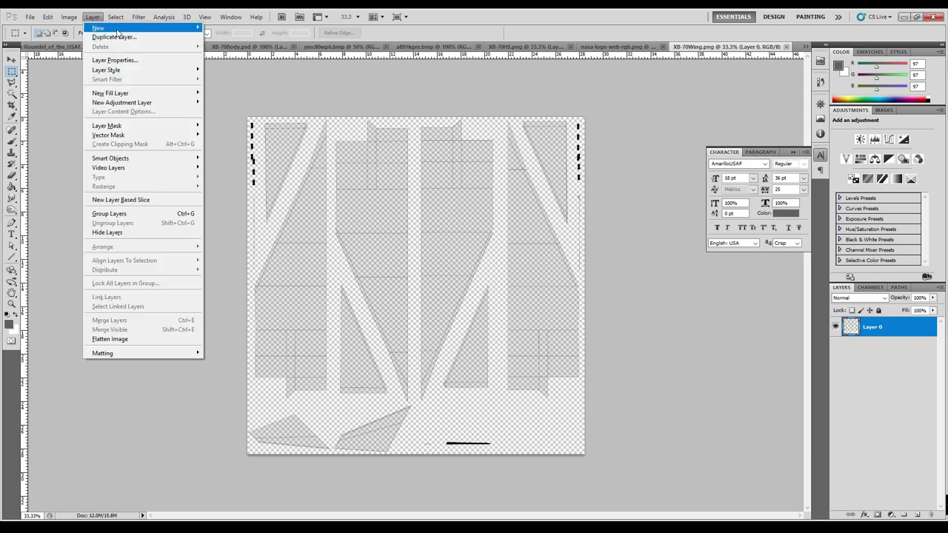
{"action": "mouse_move", "coordinate": [103, 27]}
{"action": "left_click", "coordinate": [224, 33]}
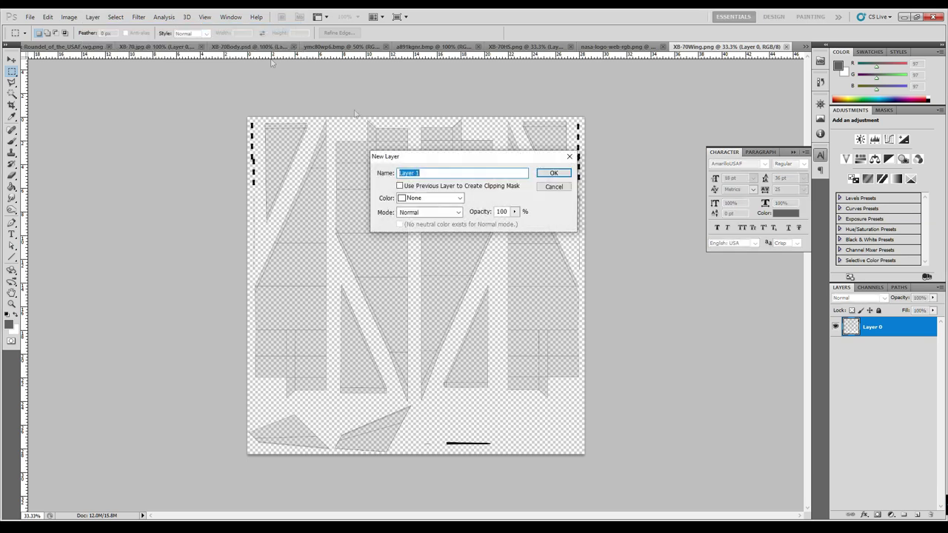
{"action": "left_click", "coordinate": [553, 175]}
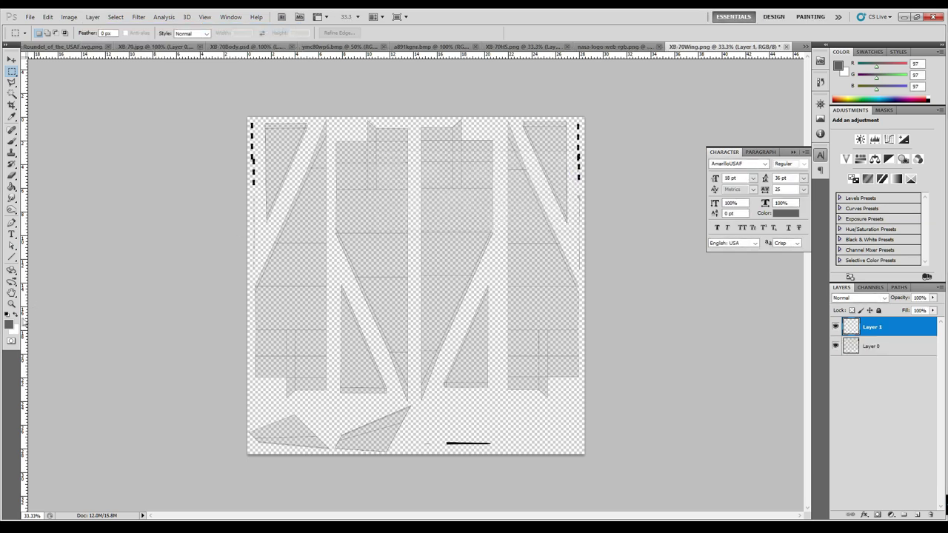
{"action": "left_click", "coordinate": [16, 315]}
{"action": "left_click", "coordinate": [12, 187]}
{"action": "left_click", "coordinate": [289, 207]}
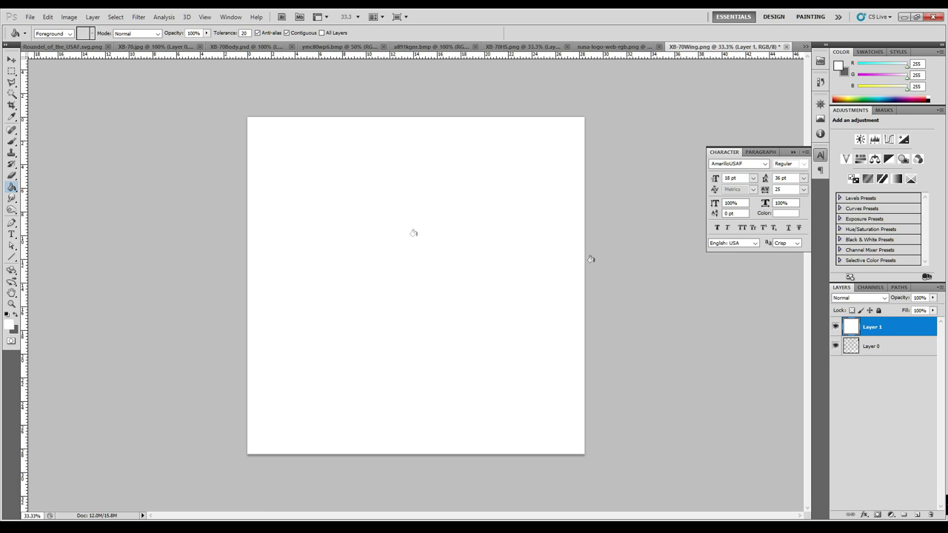
Lower the white layer's opacity to 85% and switch to the Move tool.
{"action": "left_click", "coordinate": [932, 297]}
{"action": "left_click_drag", "start_coordinate": [934, 310], "coordinate": [923, 311]}
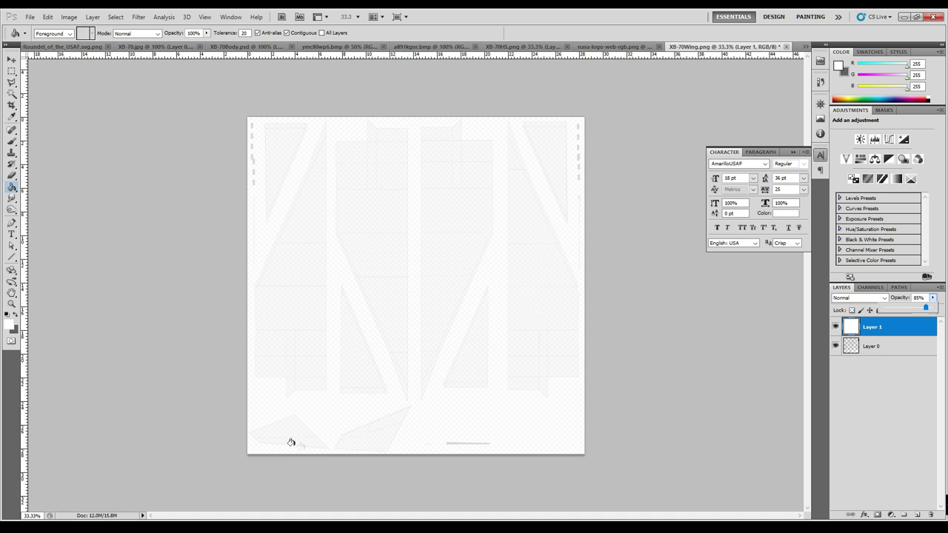
{"action": "left_click", "coordinate": [11, 59]}
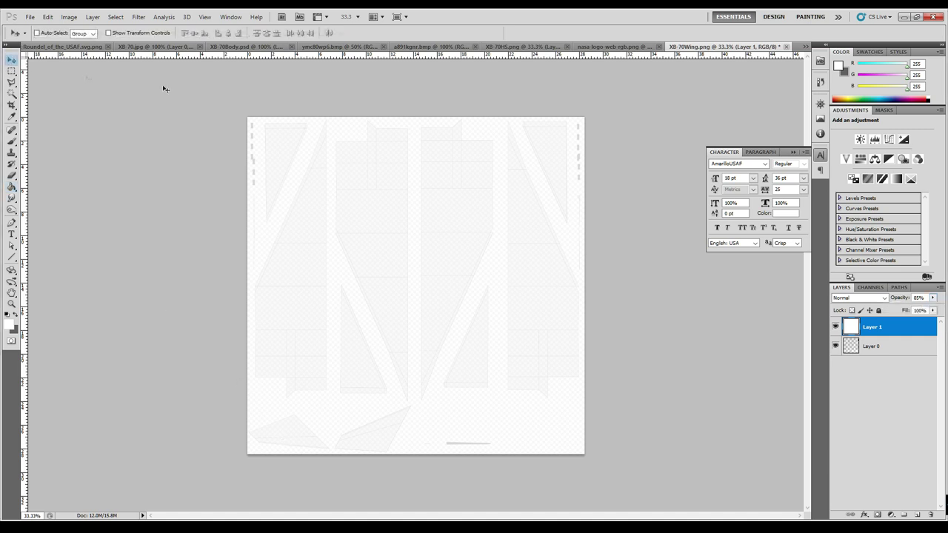
Look through the open XB-70 documents and reference photos, including XB-70Body.psd, XB-70HS.png and a891kgnr.bmp, for the aircraft's markings.
{"action": "left_click", "coordinate": [168, 46]}
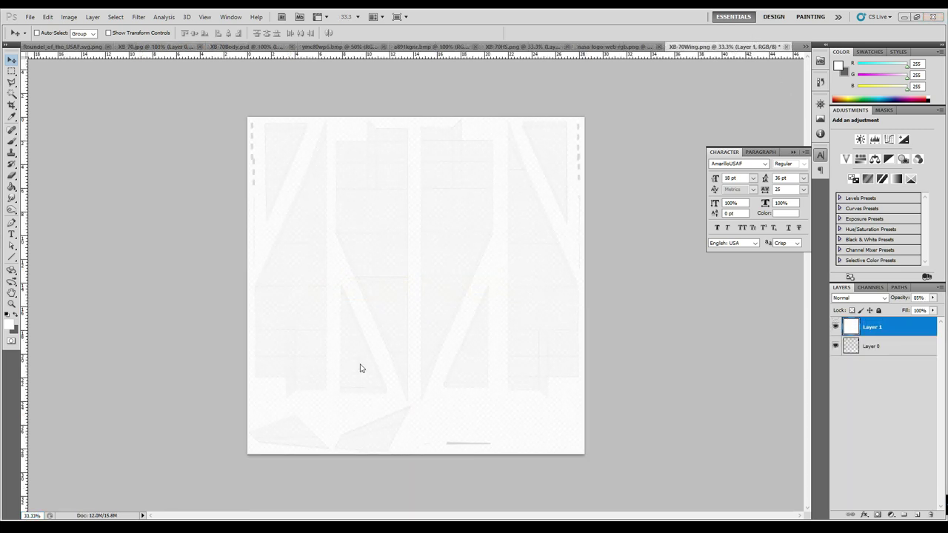
{"action": "left_click", "coordinate": [250, 47]}
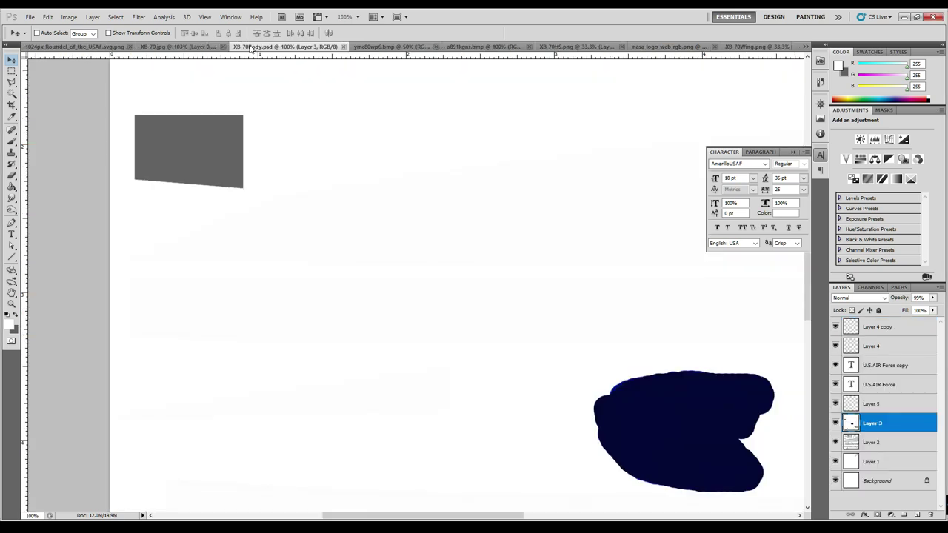
{"action": "left_click", "coordinate": [169, 48]}
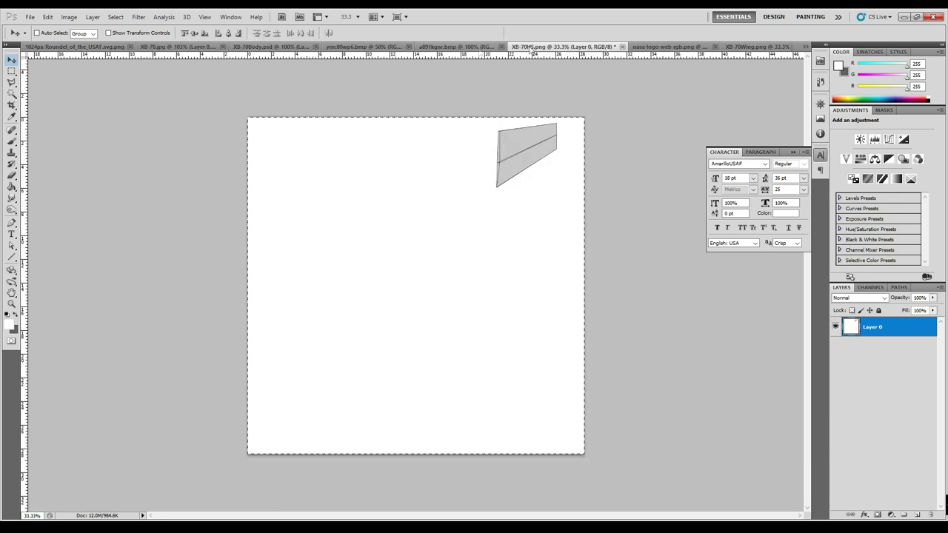
{"action": "left_click", "coordinate": [467, 46]}
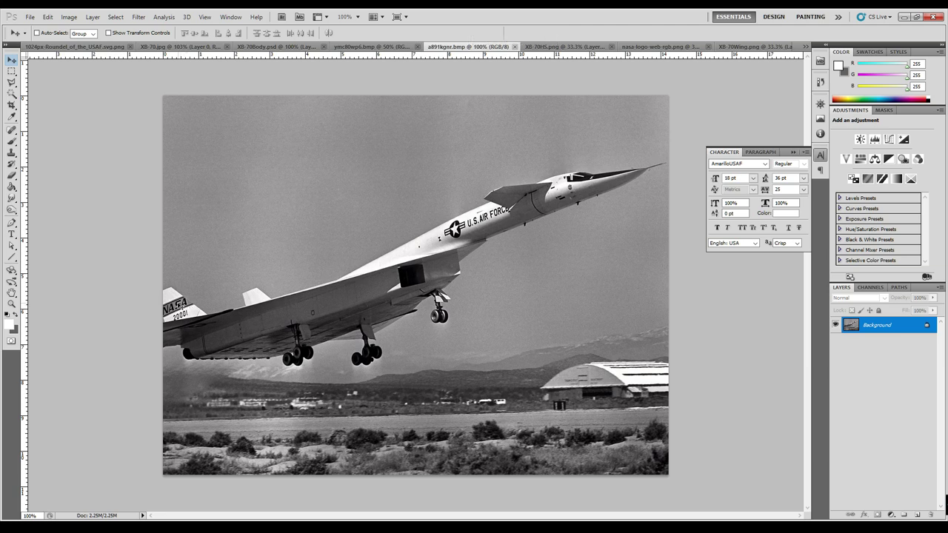
{"action": "left_click", "coordinate": [372, 47]}
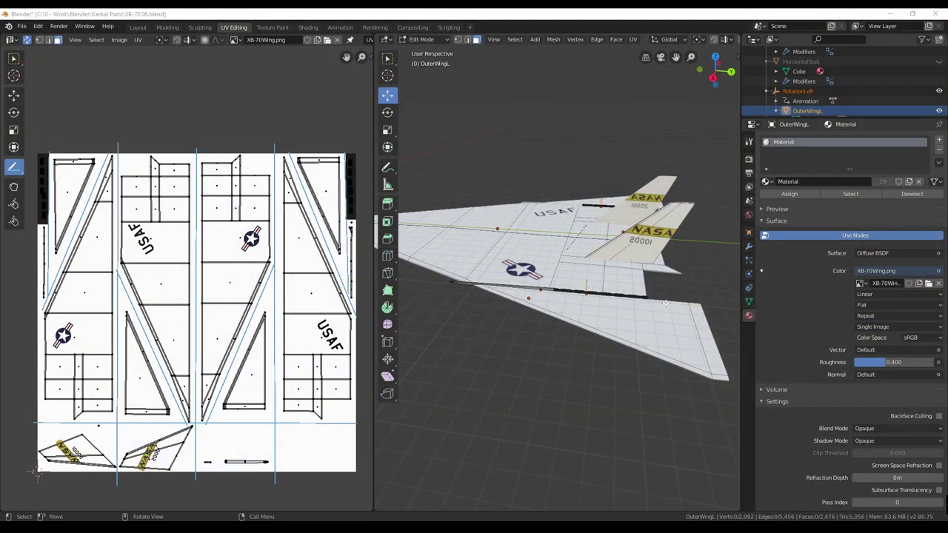
Switch back to Blender, check the textured wings from several angles and show the Body object alongside them.
{"action": "middle_click_drag", "start_coordinate": [613, 314], "coordinate": [627, 178]}
{"action": "mouse_move", "coordinate": [565, 213]}
{"action": "middle_mouse_down"}
{"action": "mouse_move", "coordinate": [578, 214]}
{"action": "mouse_move", "coordinate": [600, 189]}
{"action": "mouse_move", "coordinate": [607, 245]}
{"action": "mouse_move", "coordinate": [598, 227]}
{"action": "mouse_move", "coordinate": [564, 224]}
{"action": "middle_mouse_up"}
{"action": "scroll", "coordinate": [564, 223], "scroll_direction": "down", "scroll_amount": 5}
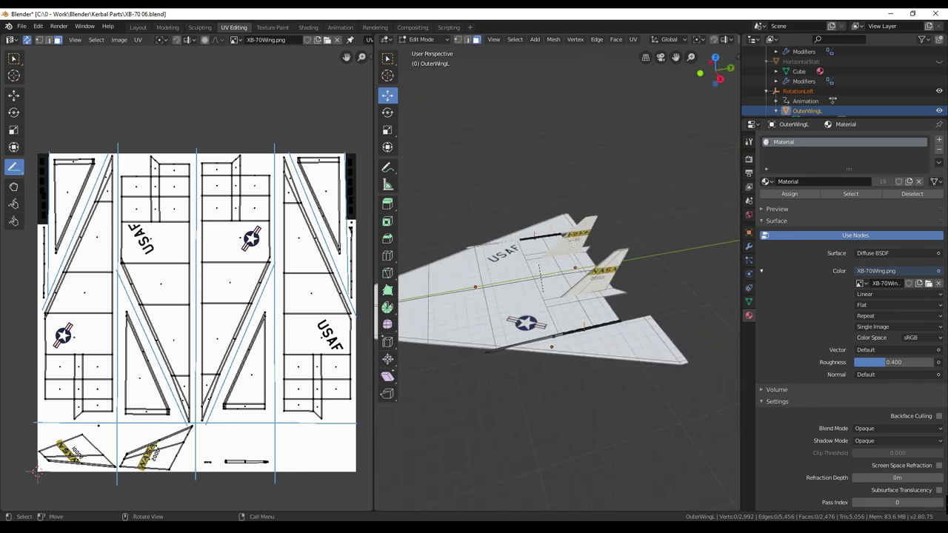
{"action": "middle_click_drag", "start_coordinate": [573, 255], "coordinate": [589, 300]}
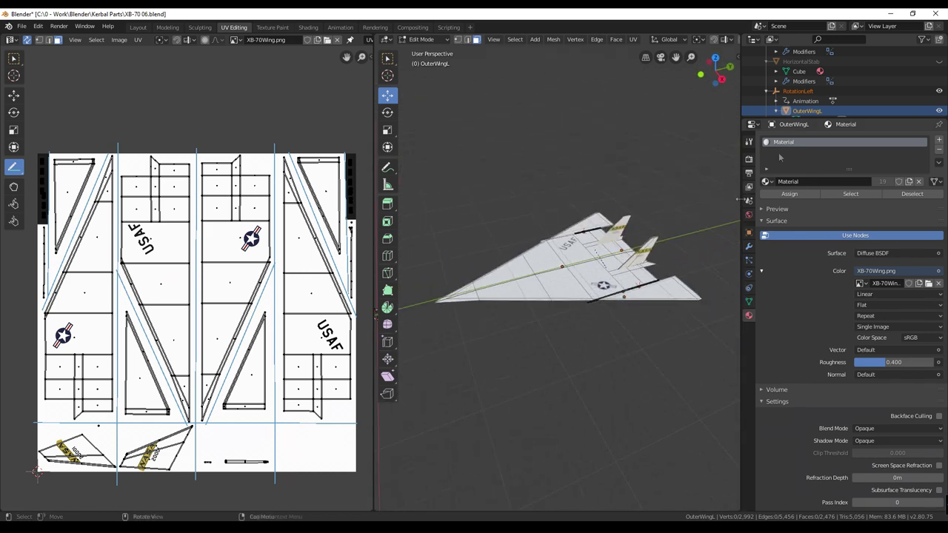
{"action": "scroll", "coordinate": [875, 90], "scroll_direction": "up", "scroll_amount": 5}
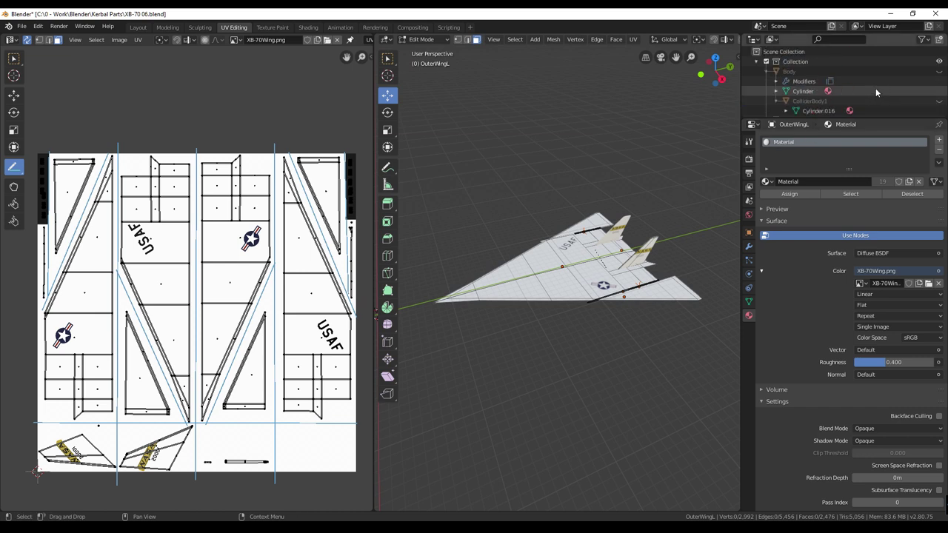
{"action": "left_click", "coordinate": [938, 71]}
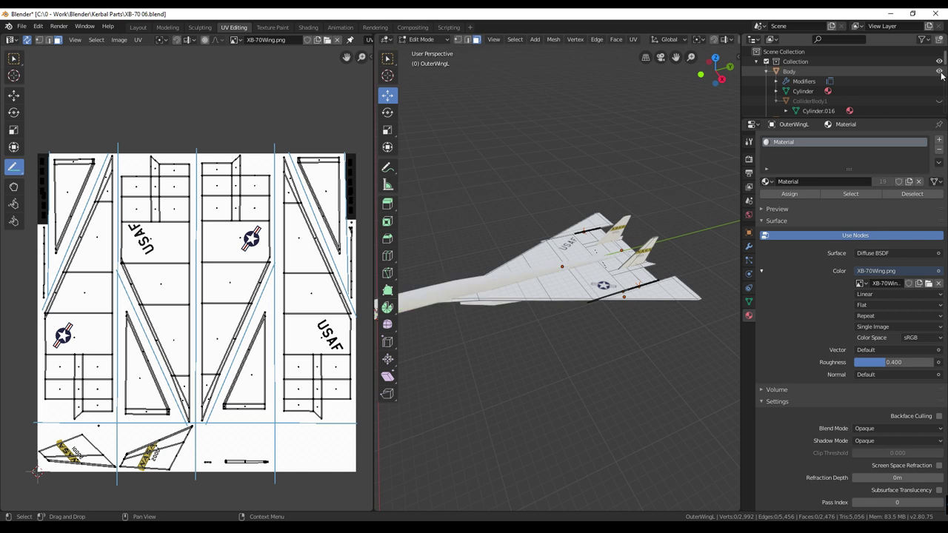
Examine the aircraft overall and the placement of the wing and vertical stabilizer markings up close.
{"action": "scroll", "coordinate": [555, 267], "scroll_direction": "down", "scroll_amount": 2}
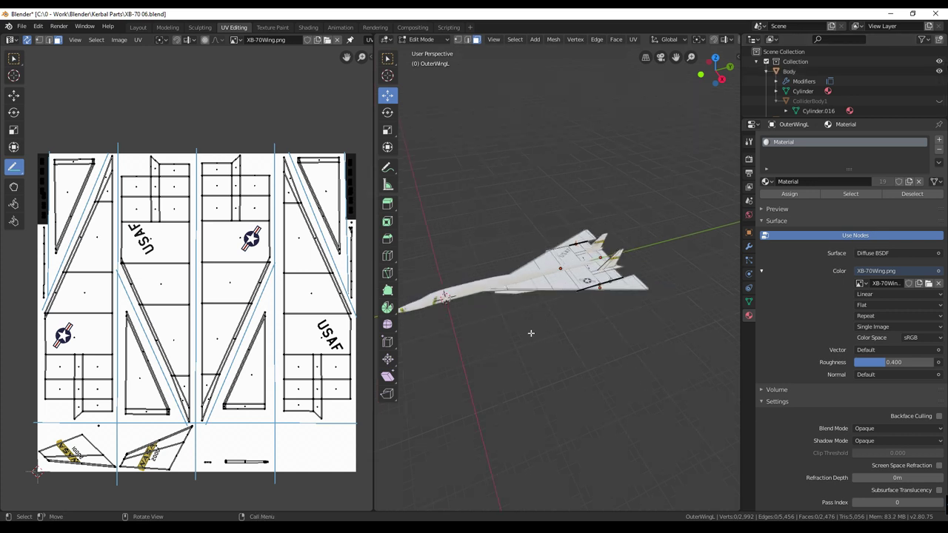
{"action": "middle_click_drag", "start_coordinate": [531, 333], "coordinate": [534, 311]}
{"action": "scroll", "coordinate": [536, 215], "scroll_direction": "up", "scroll_amount": 4}
{"action": "middle_click_drag", "start_coordinate": [558, 235], "coordinate": [578, 238]}
{"action": "middle_click_drag", "start_coordinate": [518, 237], "coordinate": [459, 302]}
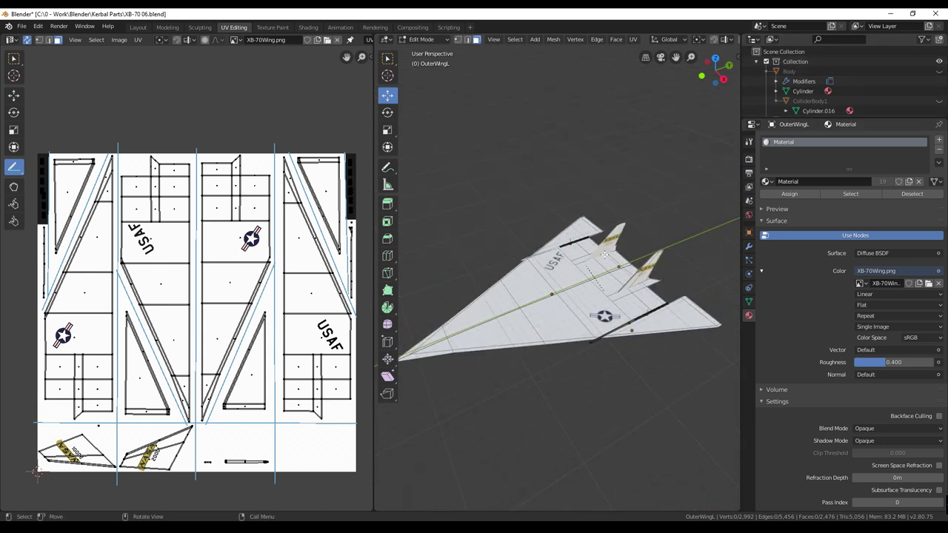
{"action": "mouse_move", "coordinate": [605, 254]}
{"action": "middle_mouse_down"}
{"action": "mouse_move", "coordinate": [613, 259]}
{"action": "mouse_move", "coordinate": [600, 250]}
{"action": "middle_mouse_up"}
{"action": "scroll", "coordinate": [600, 251], "scroll_direction": "up", "scroll_amount": 5}
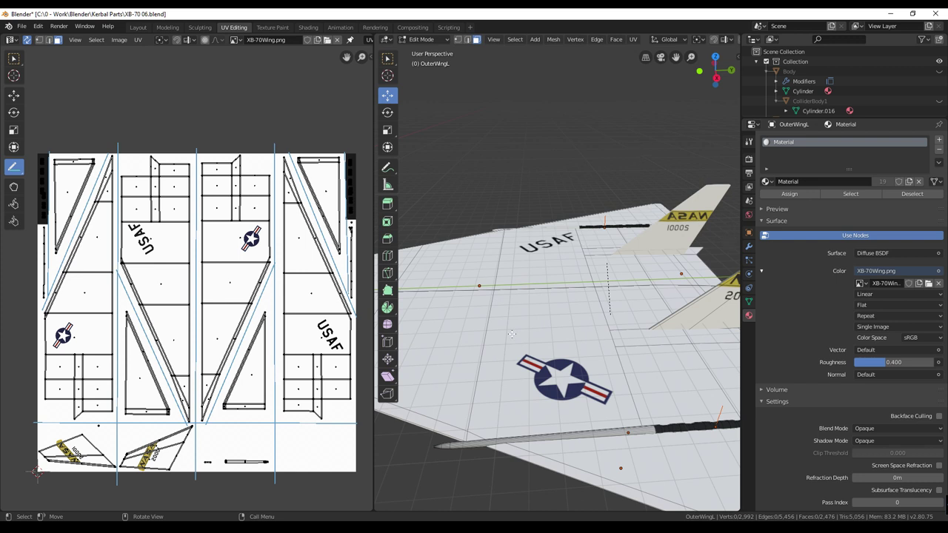
{"action": "middle_click_drag", "start_coordinate": [510, 348], "coordinate": [524, 345]}
{"action": "middle_click_drag", "start_coordinate": [507, 384], "coordinate": [580, 404]}
{"action": "scroll", "coordinate": [518, 384], "scroll_direction": "down", "scroll_amount": 4}
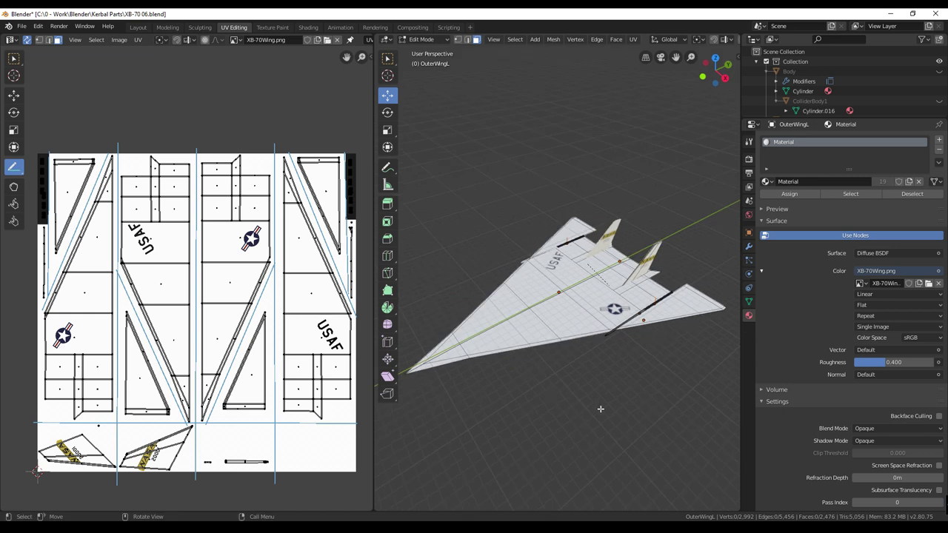